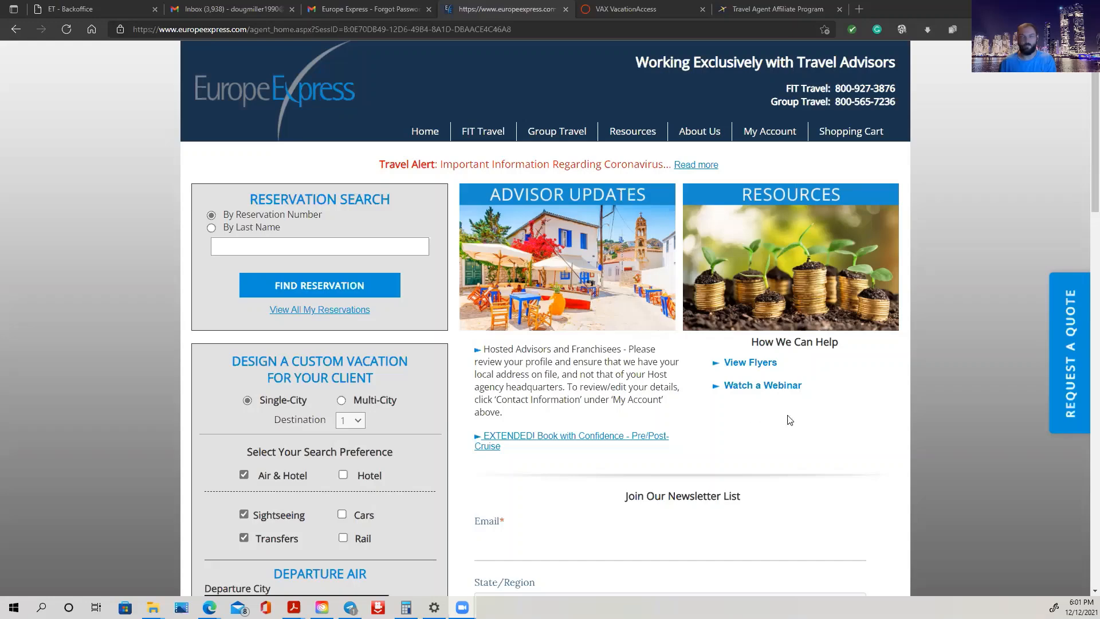
Step: Check the full list of departure cities in the custom vacation form, then close it
scroll(361, 338, "down", 4)
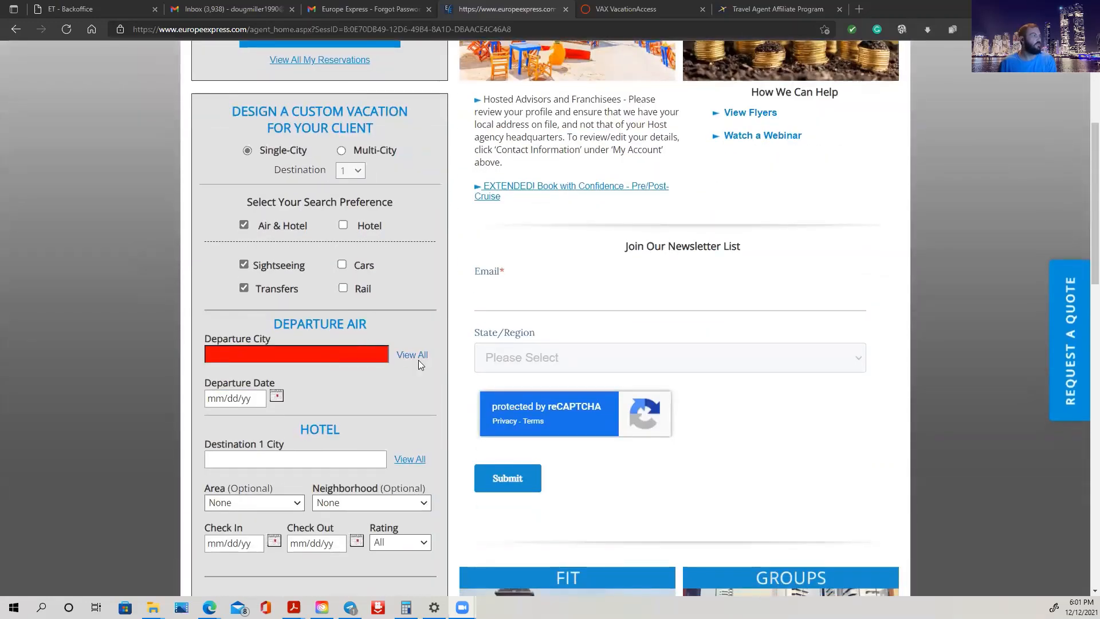
left_click(415, 356)
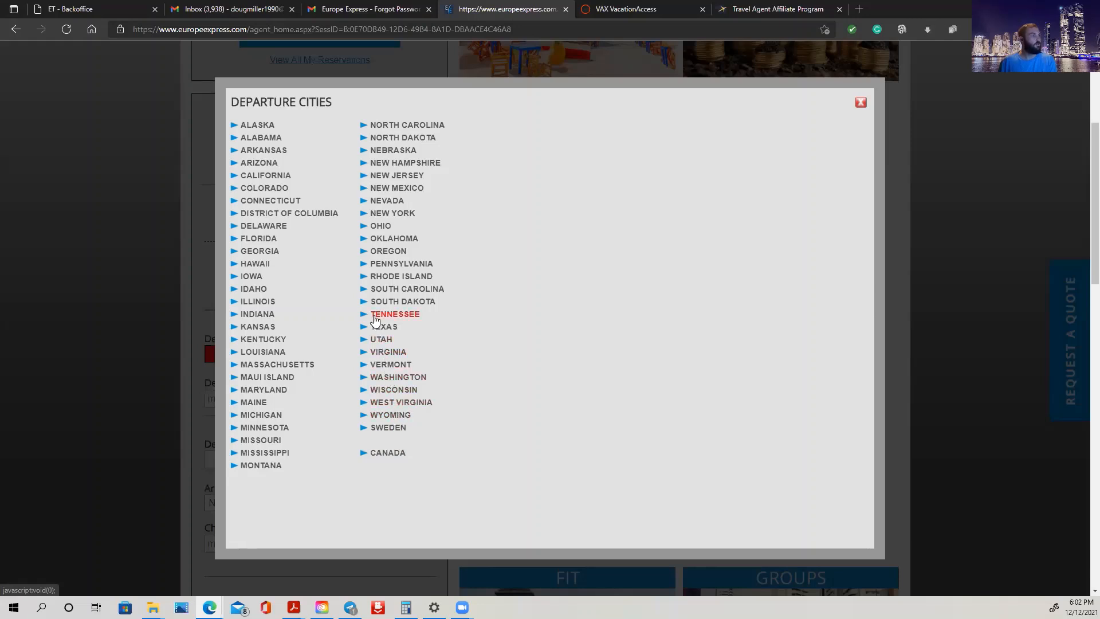
left_click(861, 103)
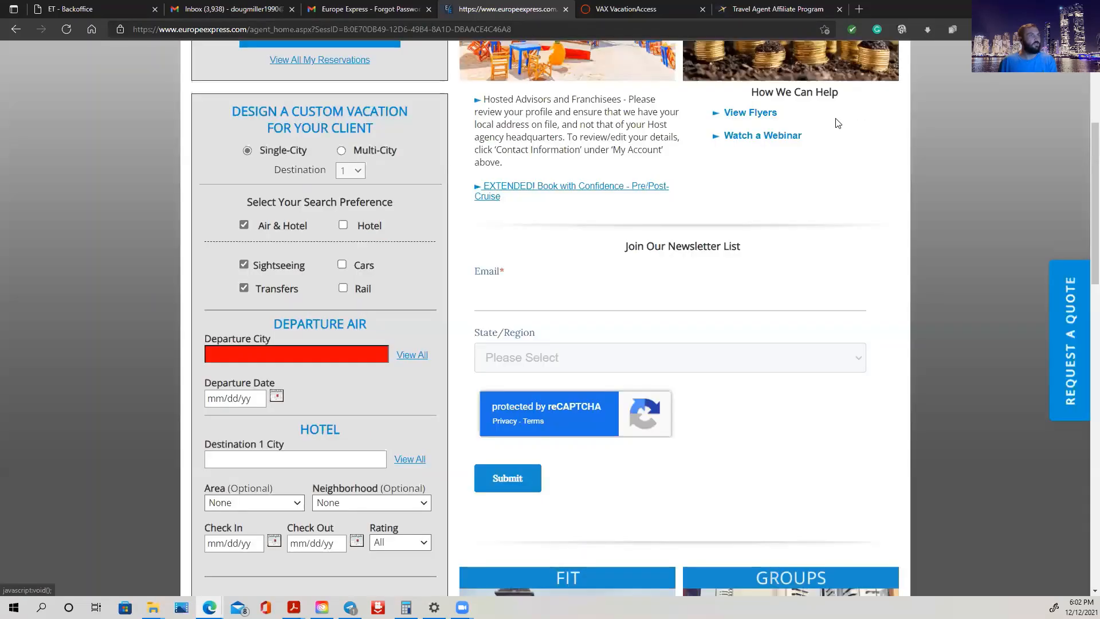
Step: Switch to VAX VacationAccess and search the vacation package form's departure cities for "sco"
left_click(646, 12)
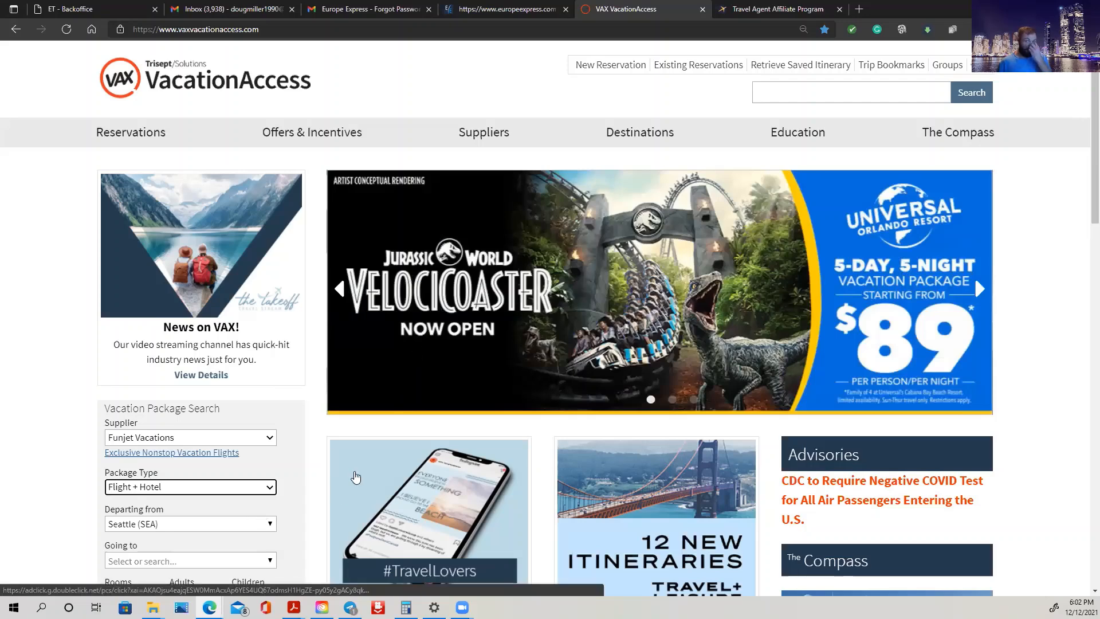
scroll(355, 477, "down", 3)
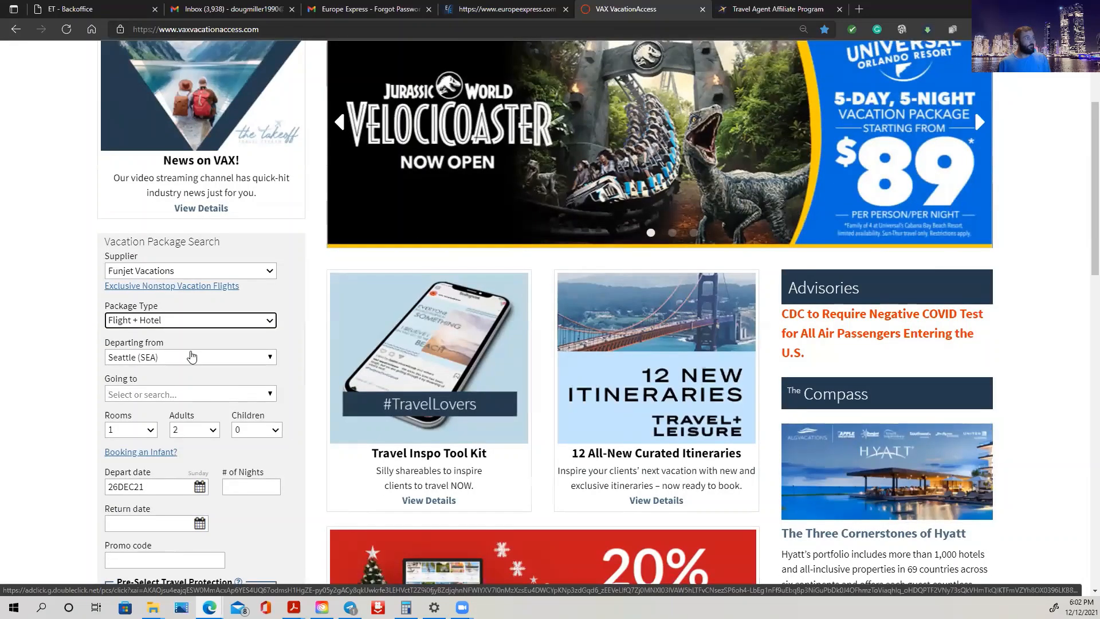
left_click(223, 359)
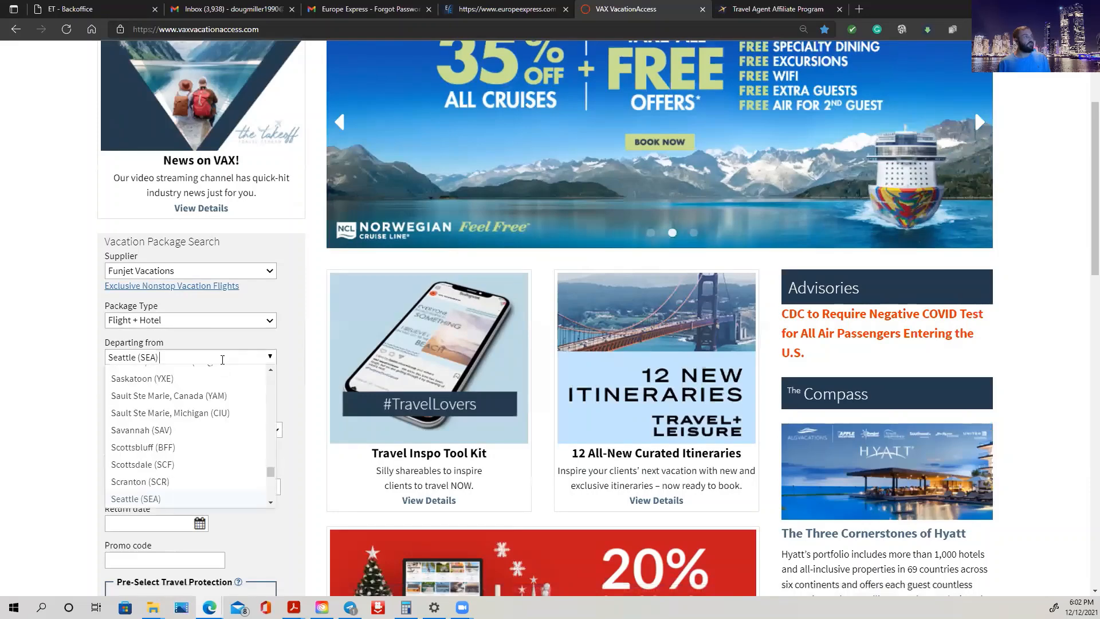
key("BackSpace")
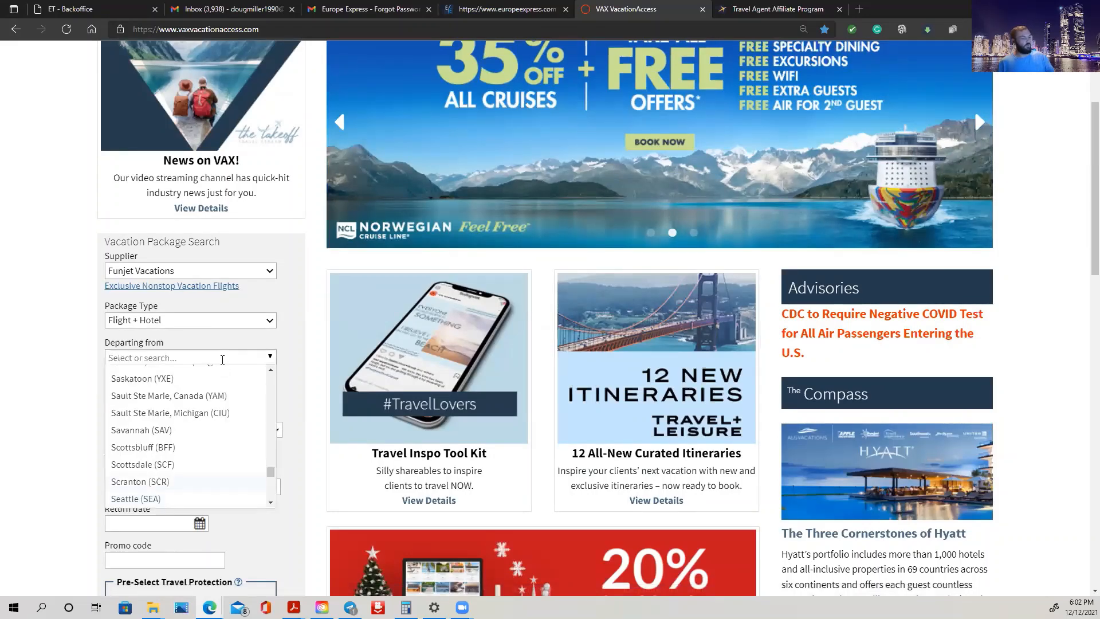
type("sco")
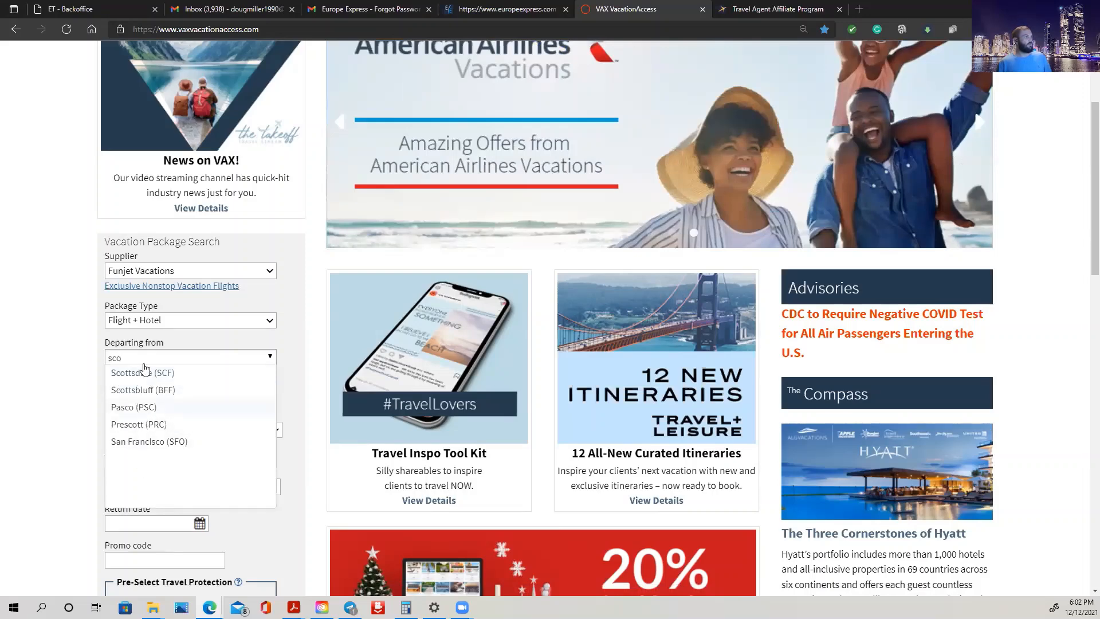
Step: Broaden the departure city search to "sc" and "s" and look through the matching cities
key("BackSpace")
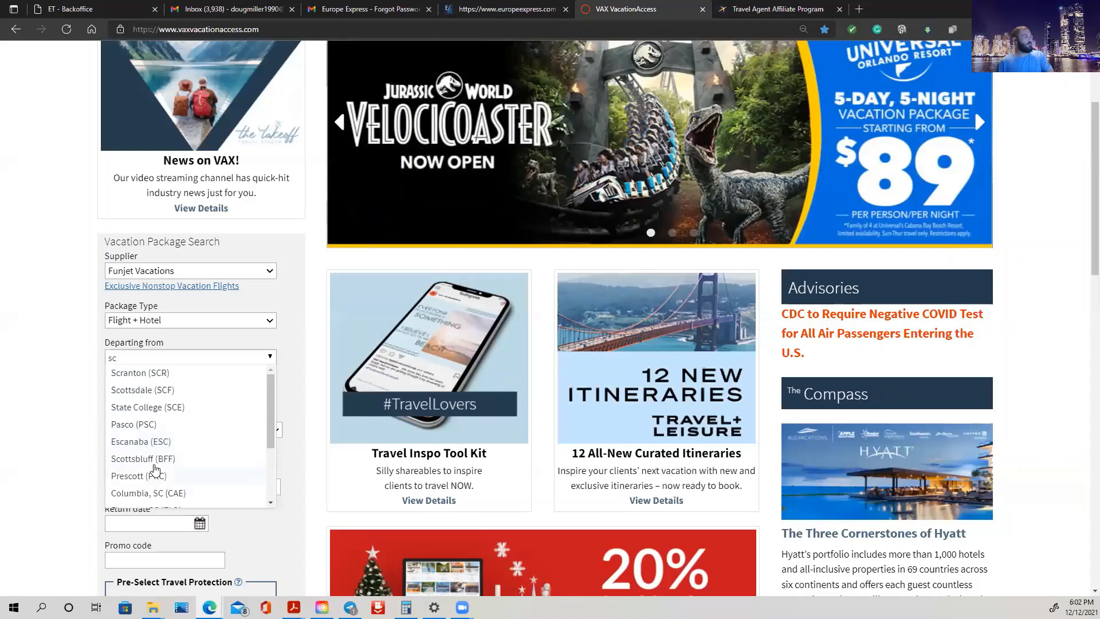
scroll(154, 469, "down", 2)
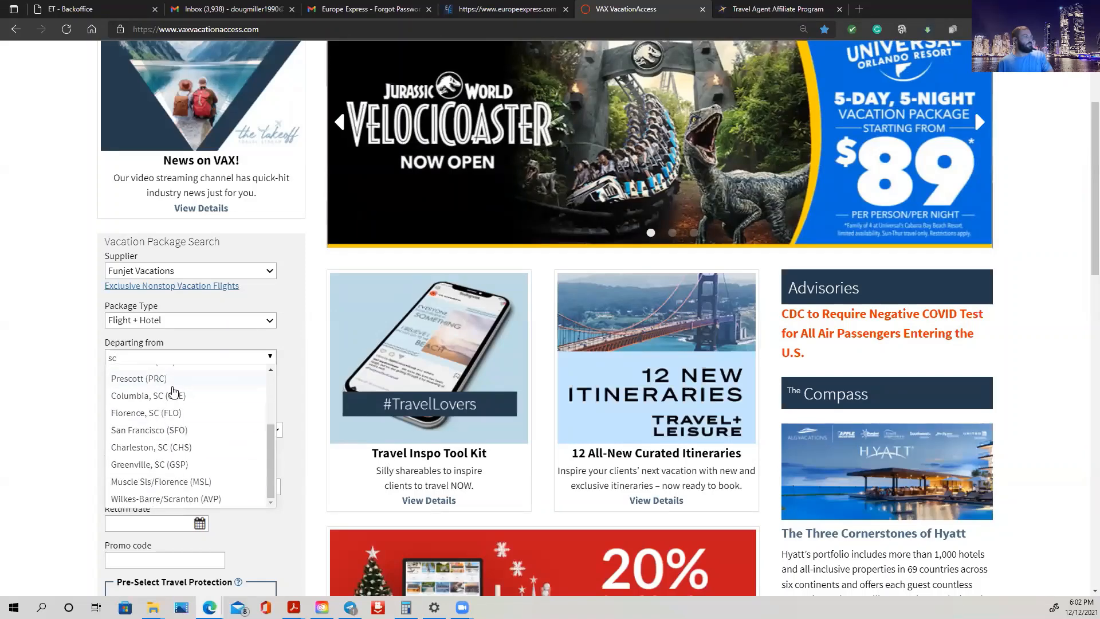
key("BackSpace")
scroll(164, 395, "down", 3)
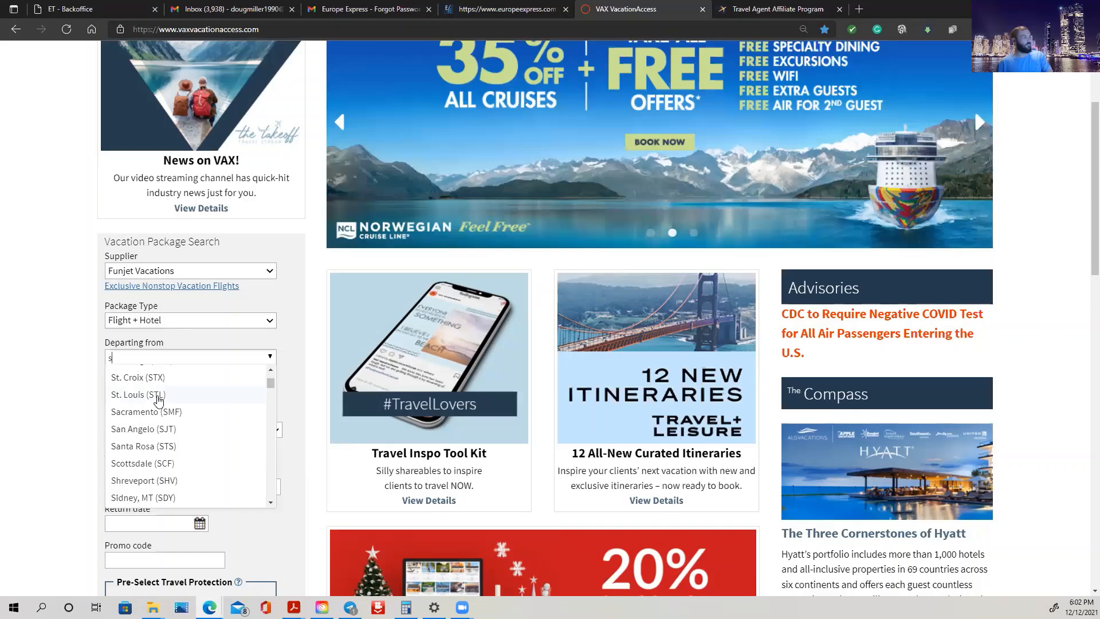
scroll(159, 400, "down", 5)
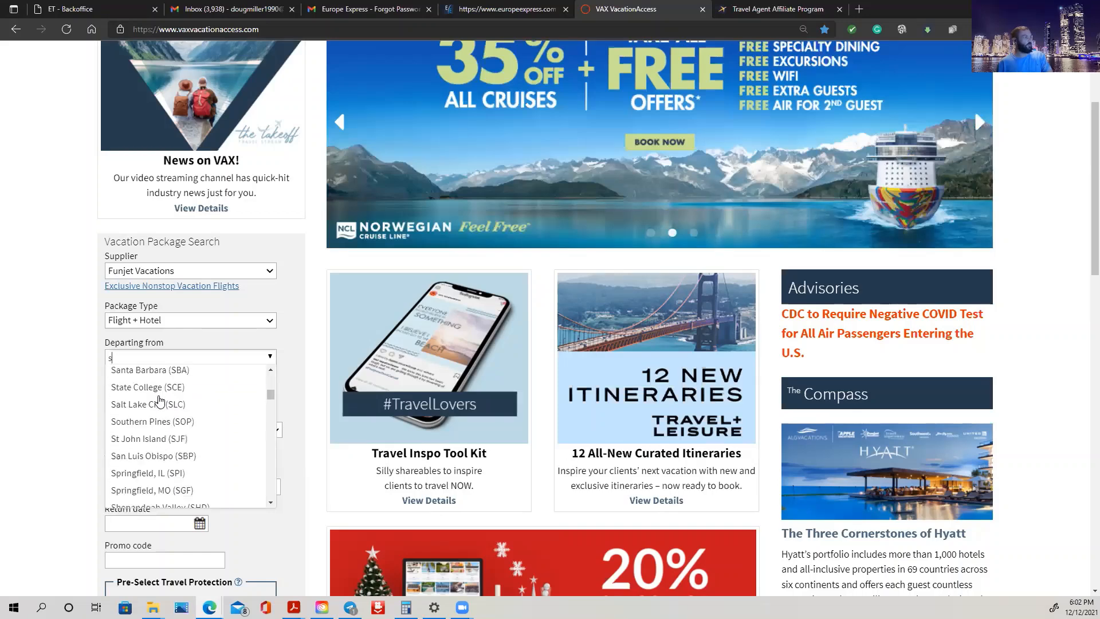
scroll(160, 400, "down", 6)
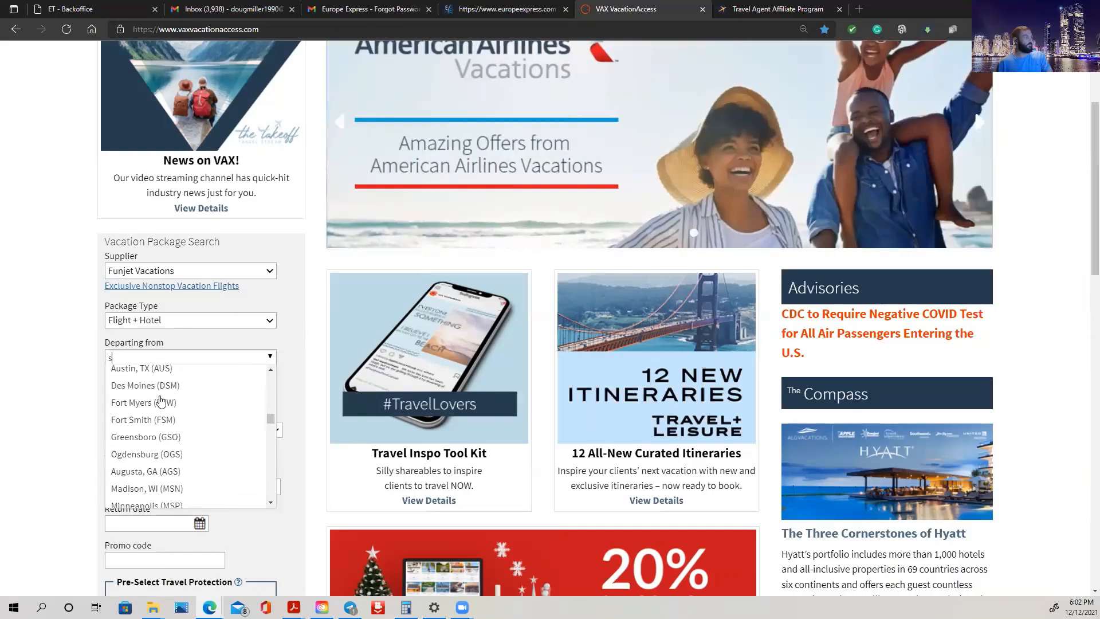
scroll(160, 400, "down", 2)
Step: Search the departure cities for "uni", shorten it to "un" and check the matching cities
key("BackSpace")
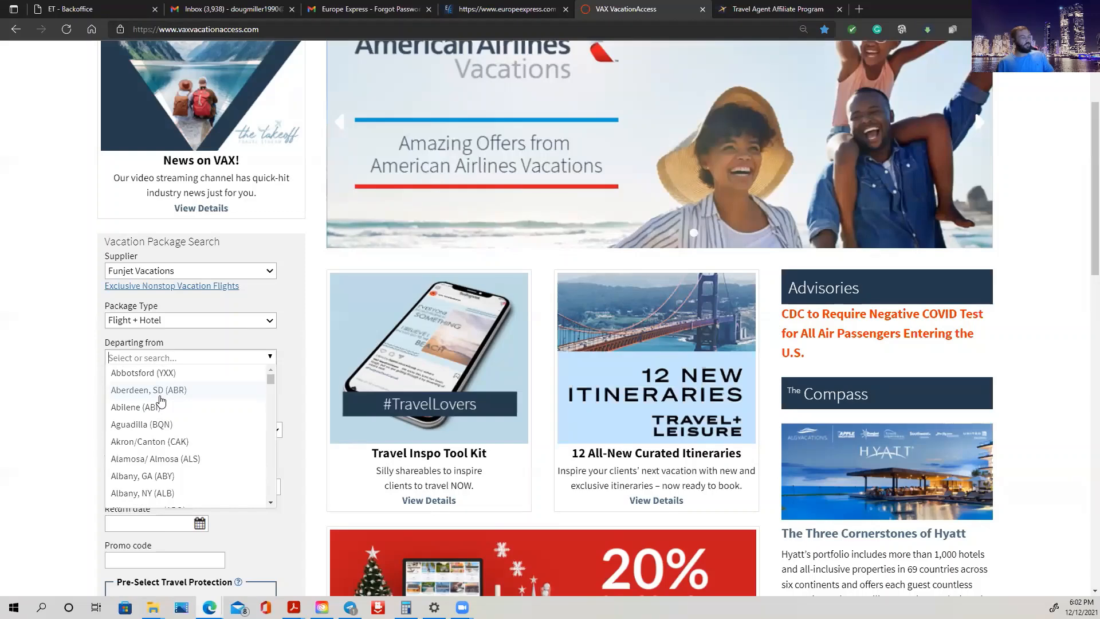
type("uni")
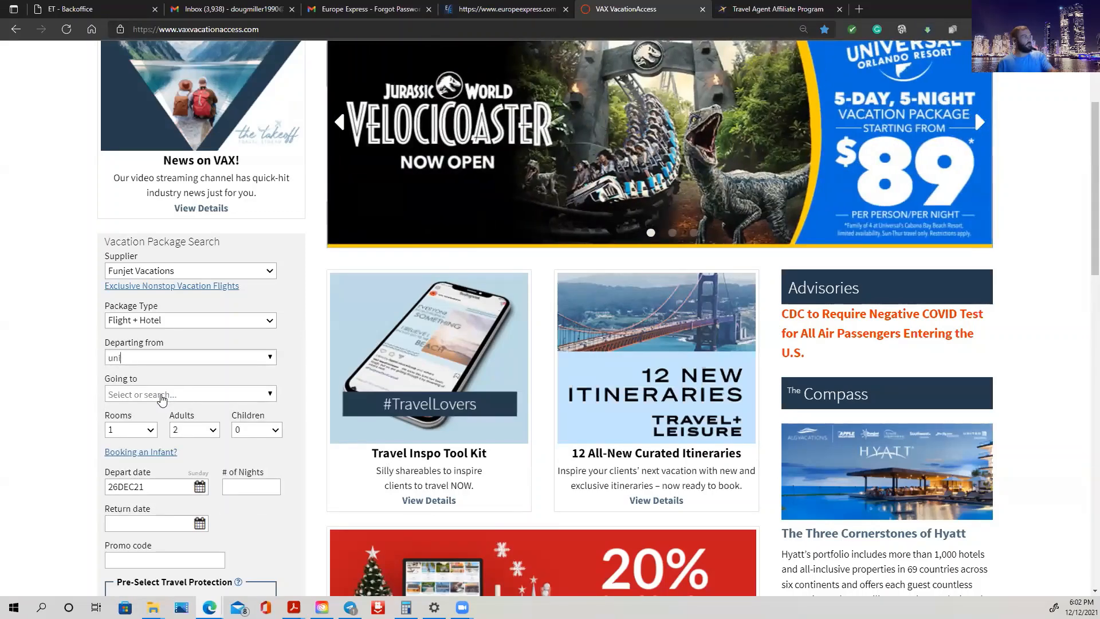
key("BackSpace")
scroll(184, 395, "down", 1)
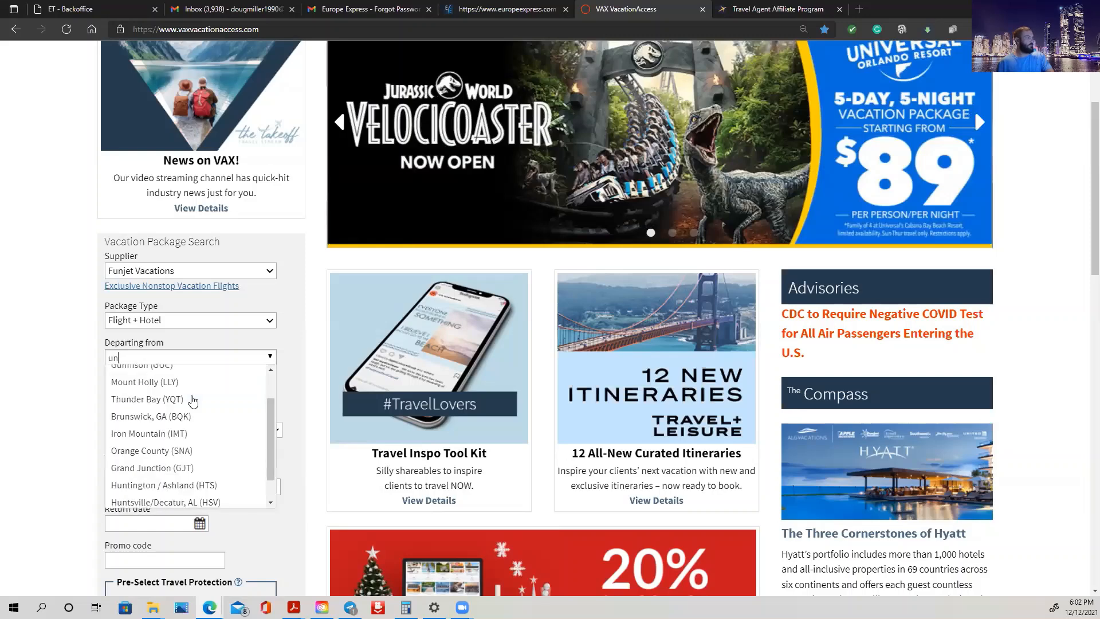
scroll(193, 401, "up", 1)
Step: Shorten the departure search to "u" and look through the matching cities for a United Kingdom departure point
key("BackSpace")
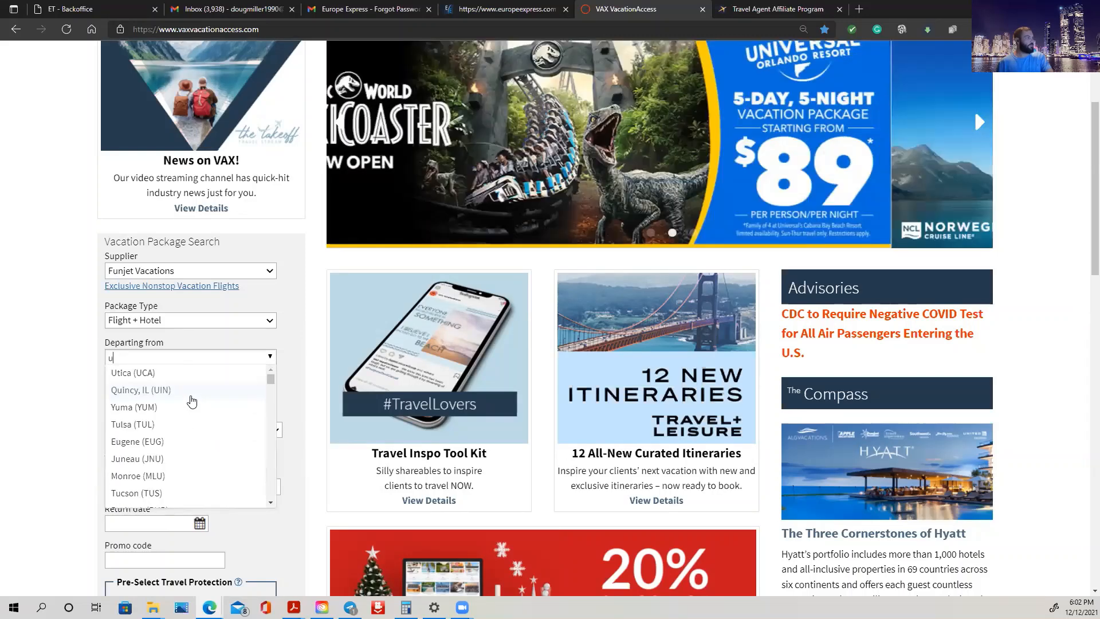
scroll(148, 439, "down", 3)
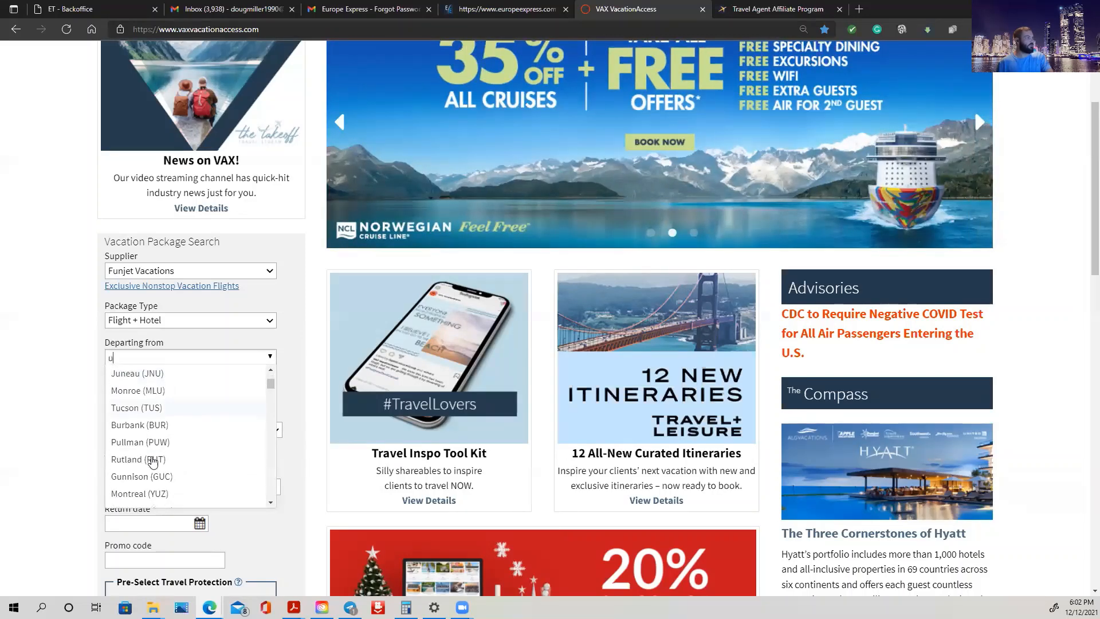
scroll(178, 417, "down", 1)
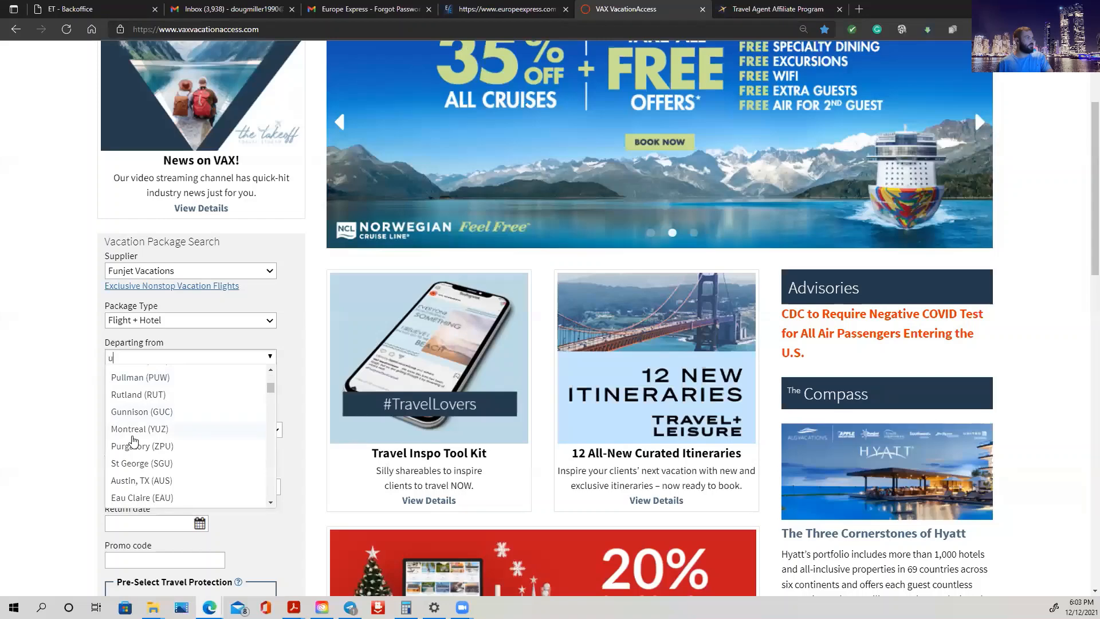
scroll(149, 431, "down", 3)
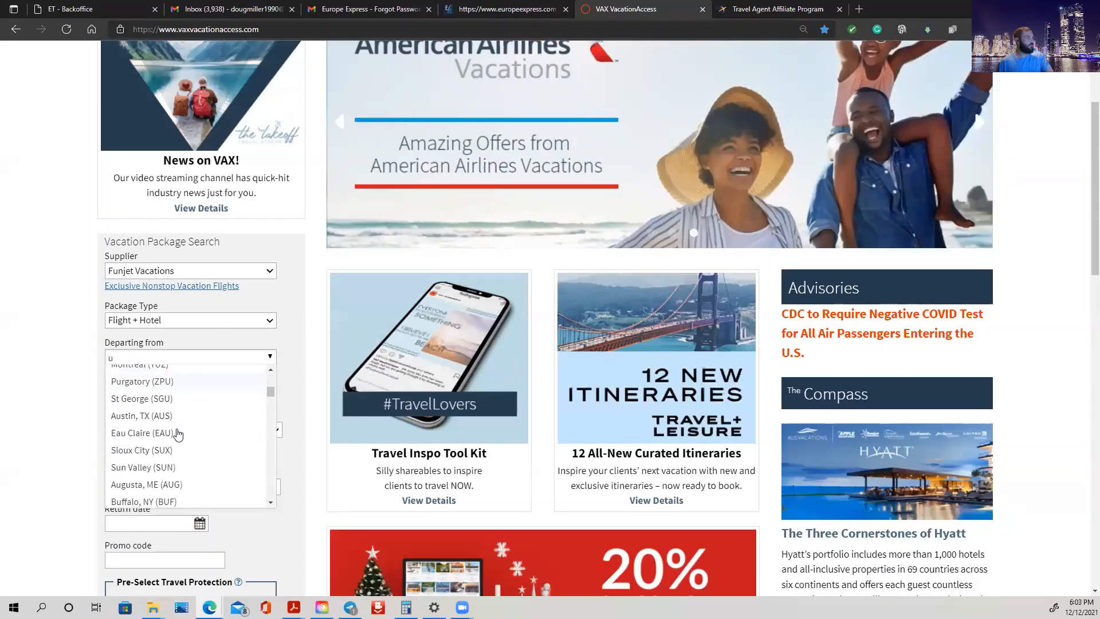
scroll(178, 433, "down", 1)
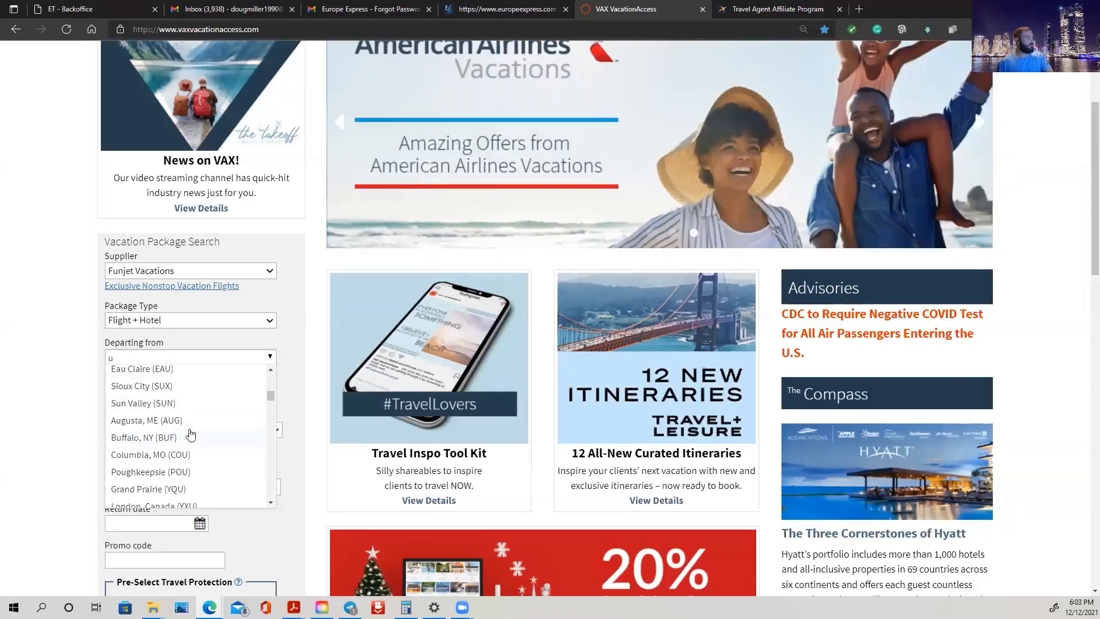
scroll(189, 433, "down", 1)
scroll(191, 434, "down", 1)
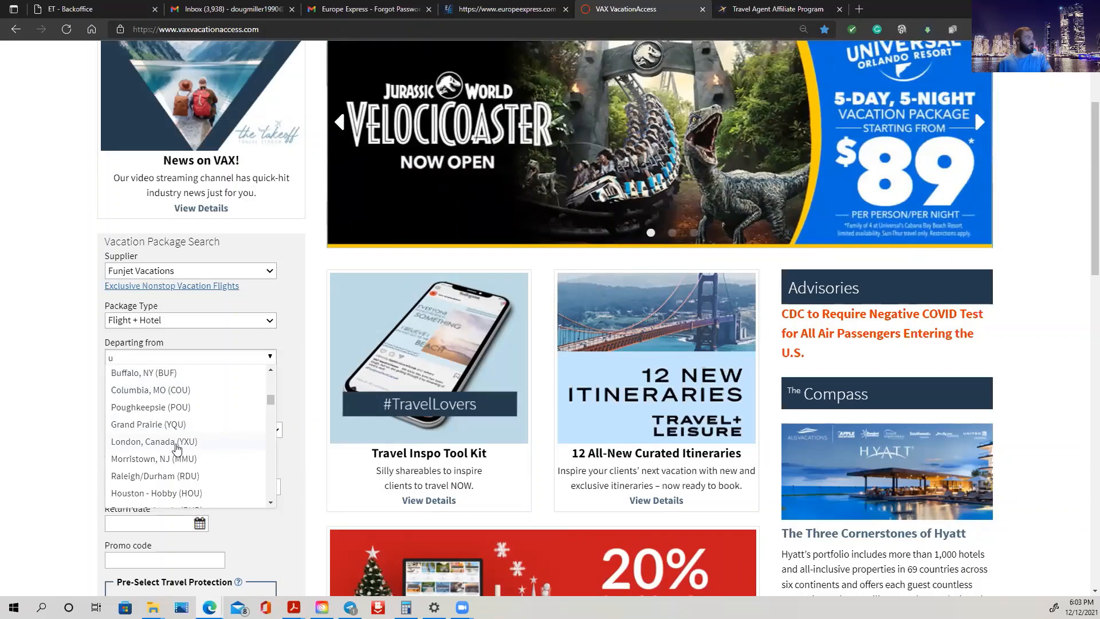
scroll(177, 448, "down", 2)
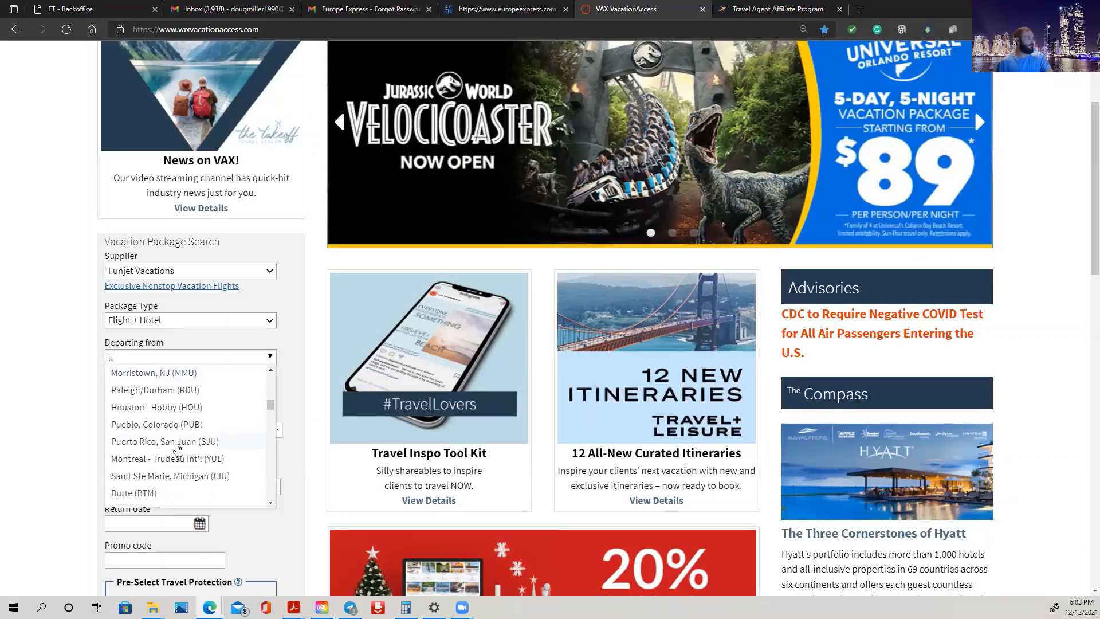
scroll(184, 447, "down", 2)
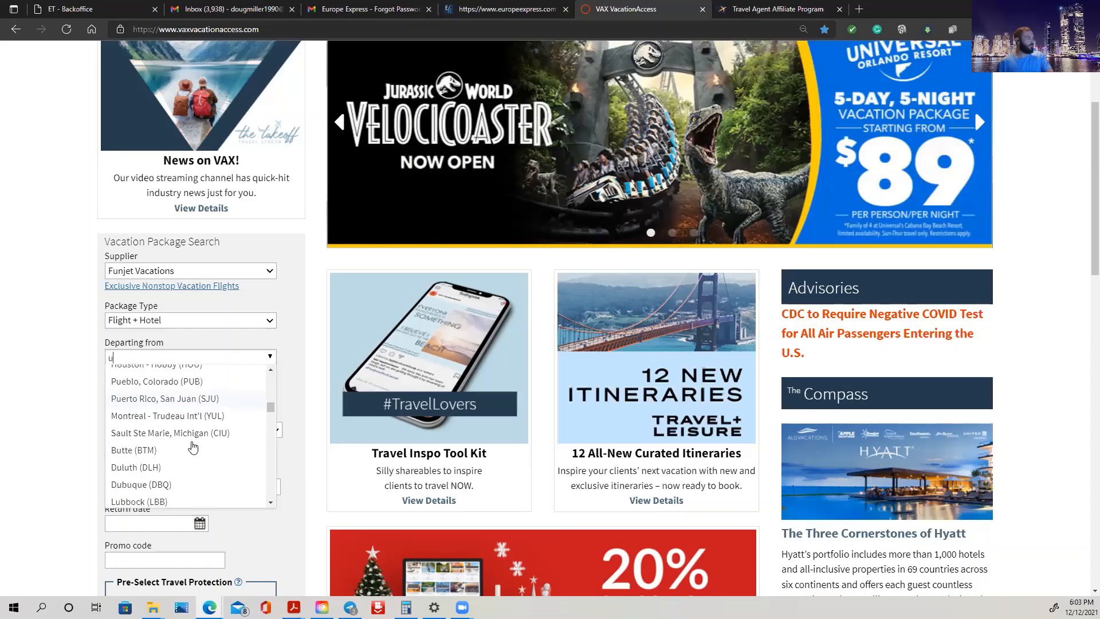
scroll(140, 424, "down", 2)
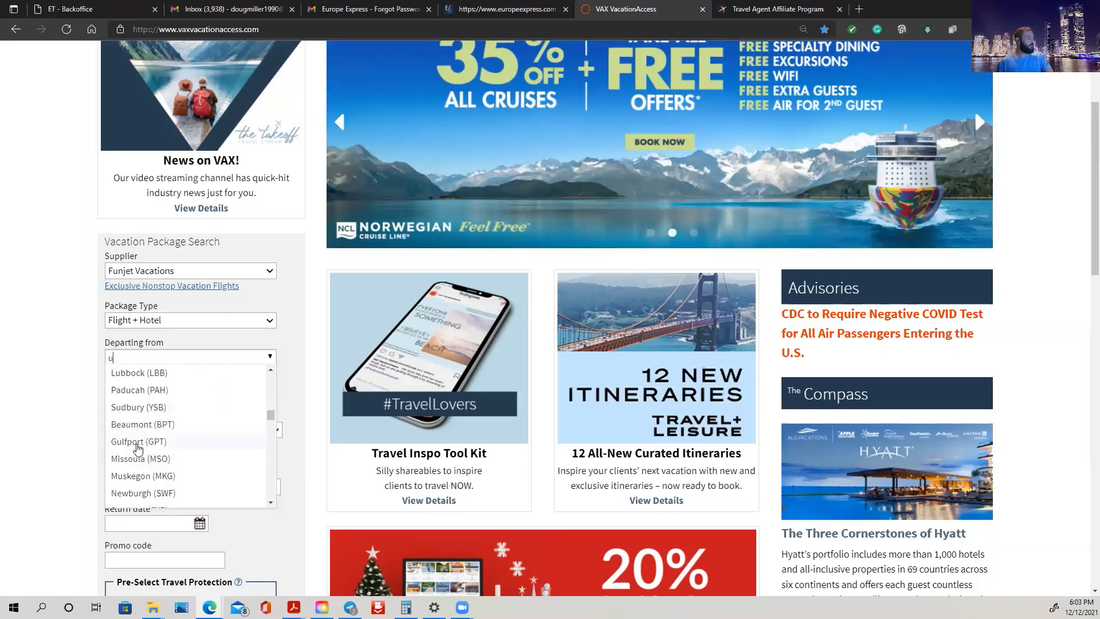
scroll(158, 470, "down", 2)
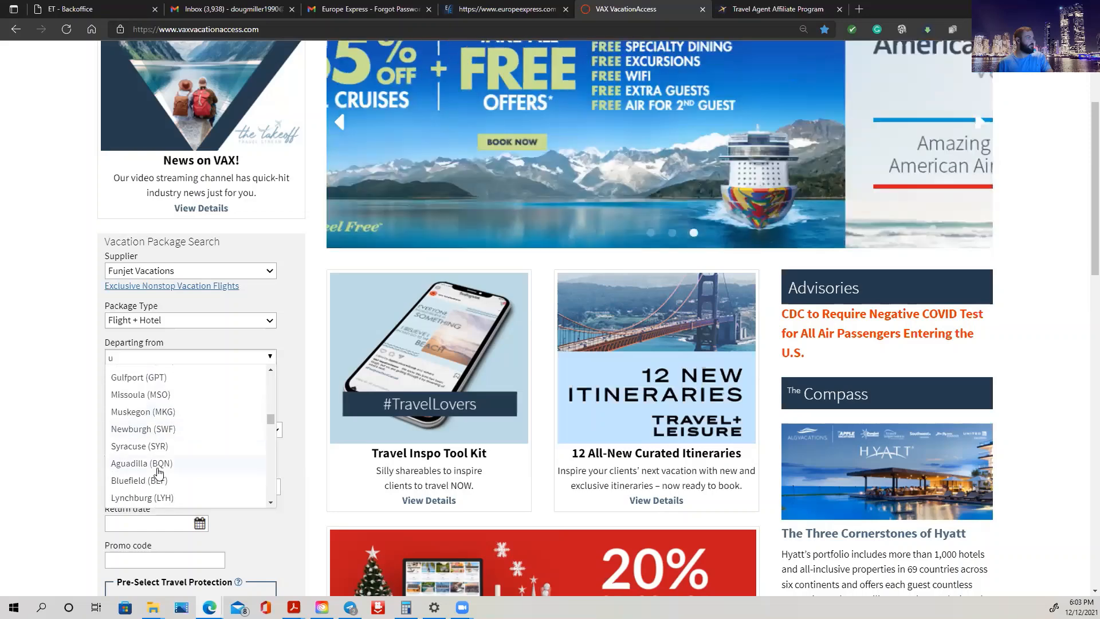
scroll(160, 467, "down", 2)
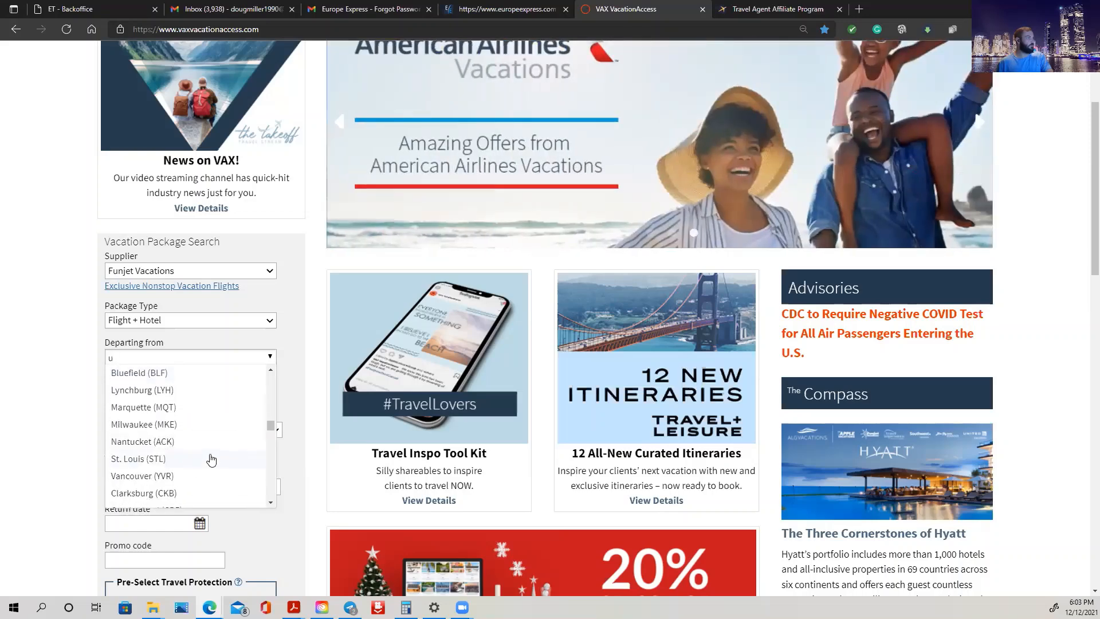
scroll(211, 458, "down", 3)
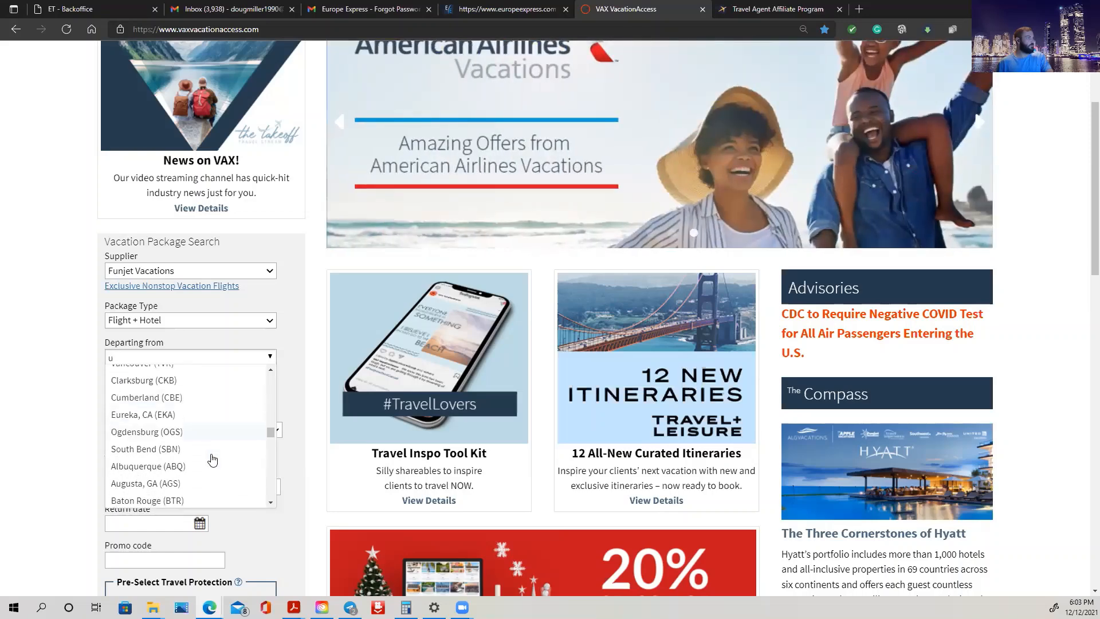
scroll(215, 459, "down", 3)
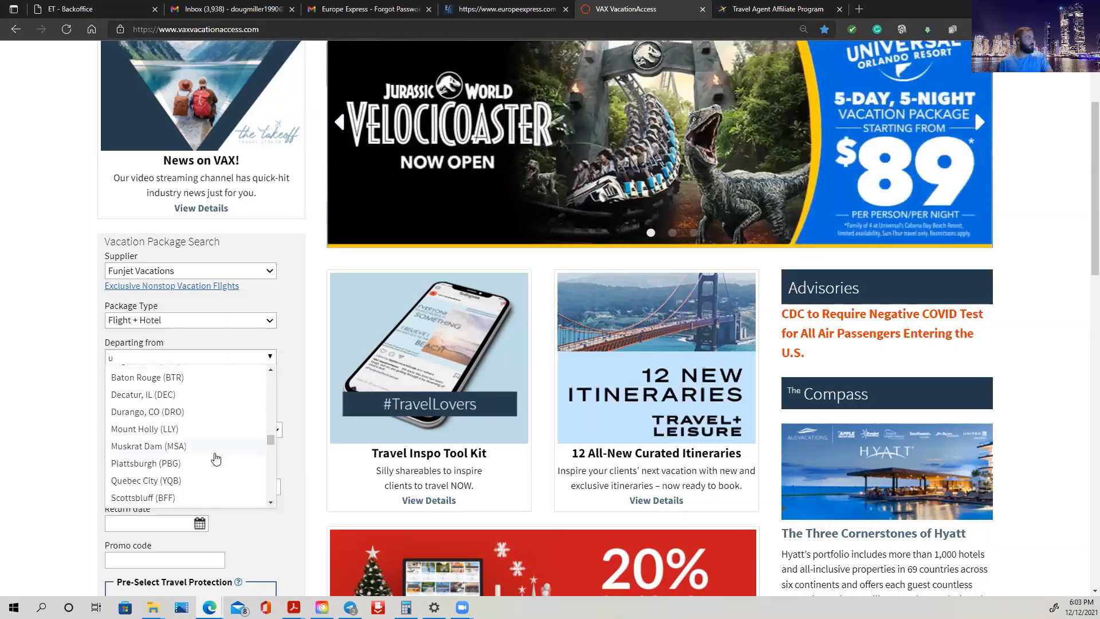
Step: Search the departure cities for "london" and choose Groton / New London (GON) as the departure point
key("BackSpace")
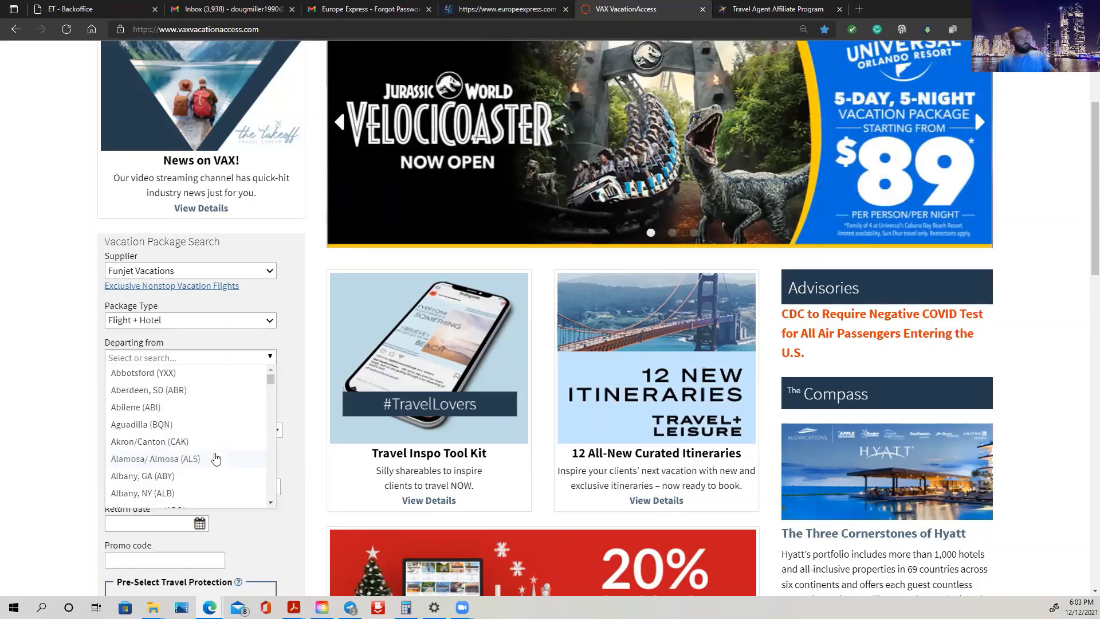
type("london")
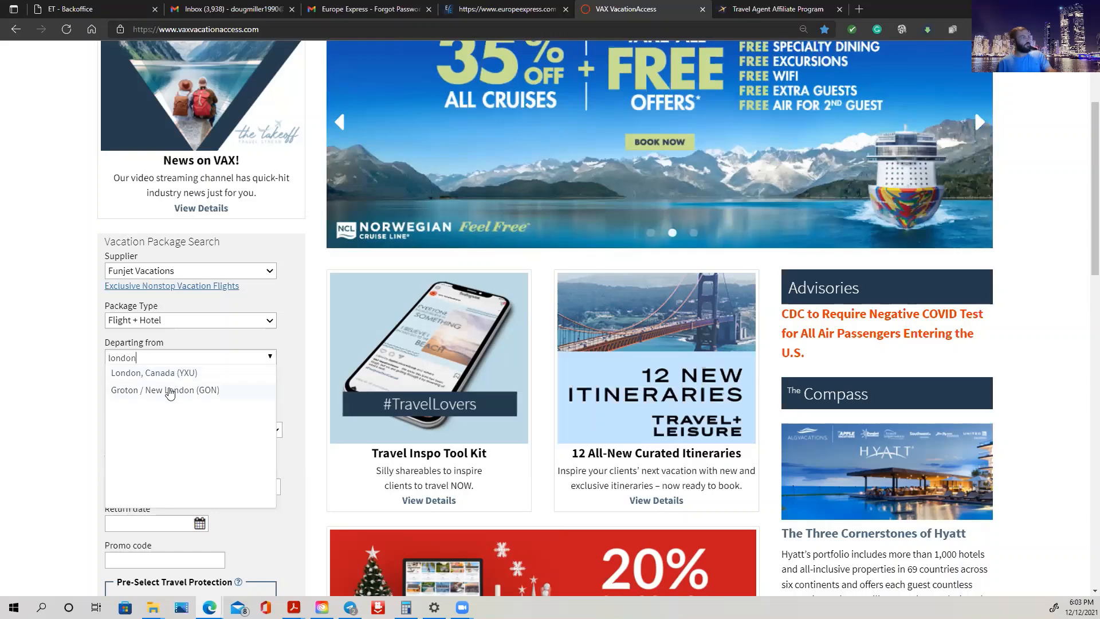
left_click(172, 395)
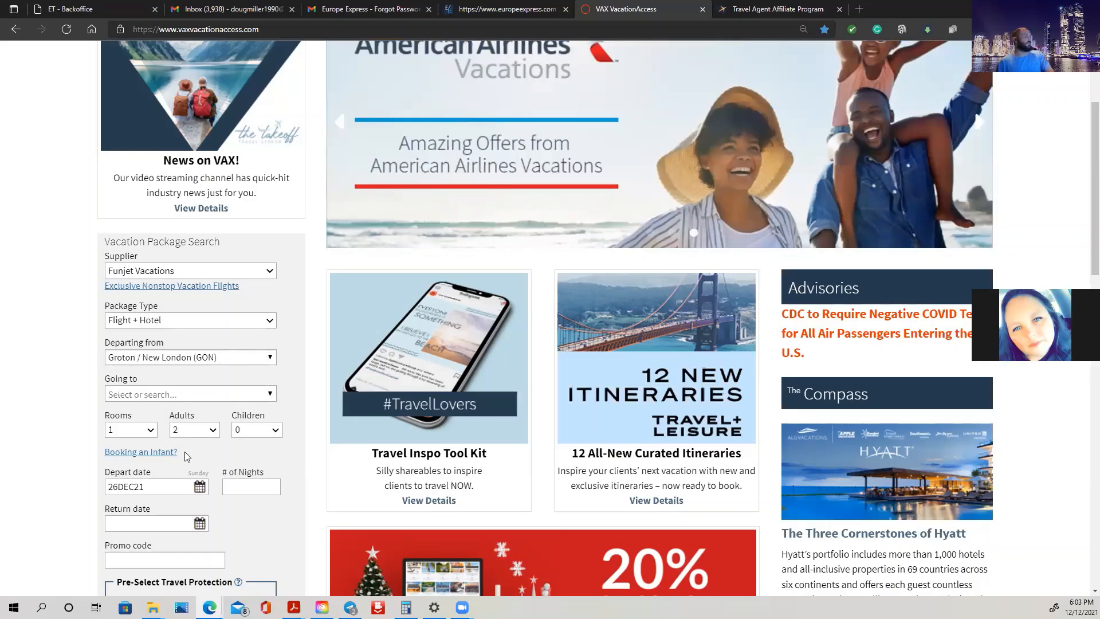
Step: Switch to Expedia TAAP, add a flight to the property search, and look up "scotl" to set Edinburgh (EDI) as the departure airport
left_click(775, 11)
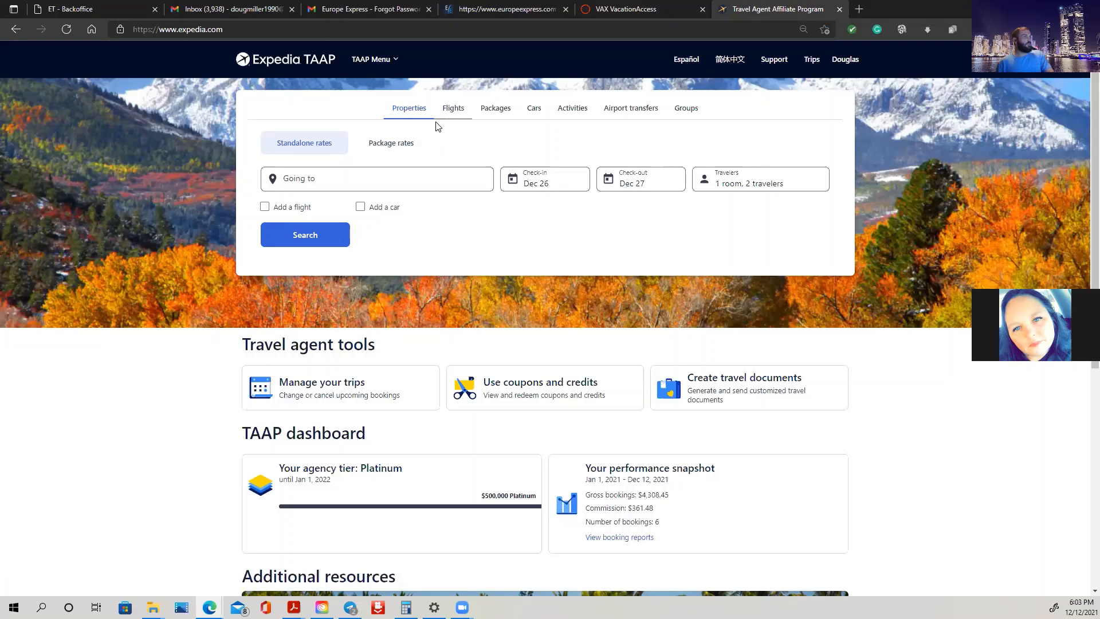
left_click(294, 208)
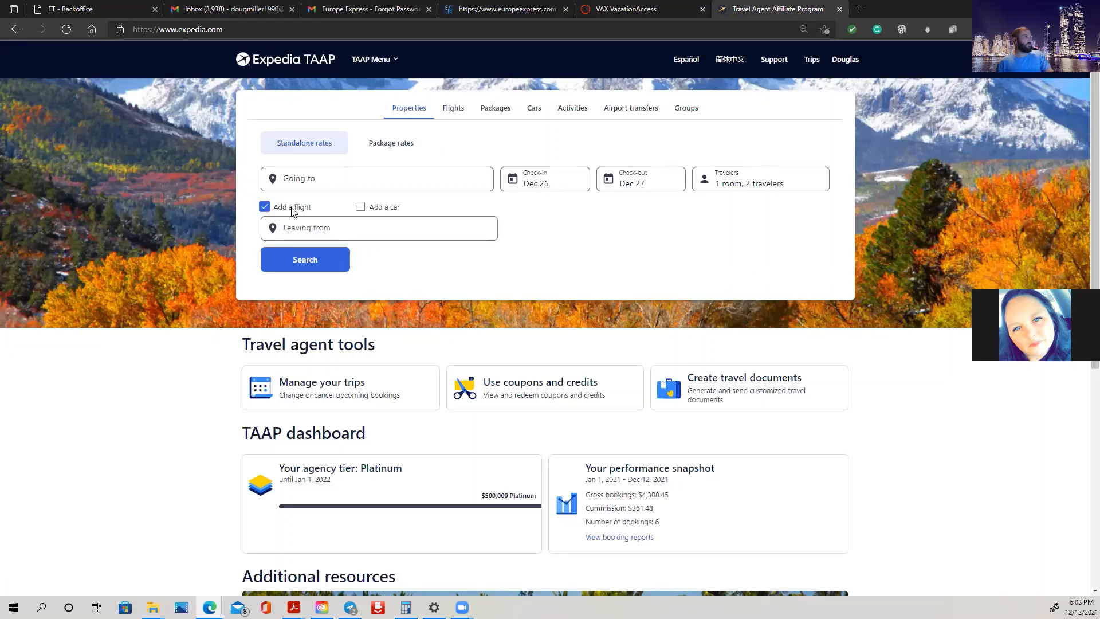
left_click(327, 229)
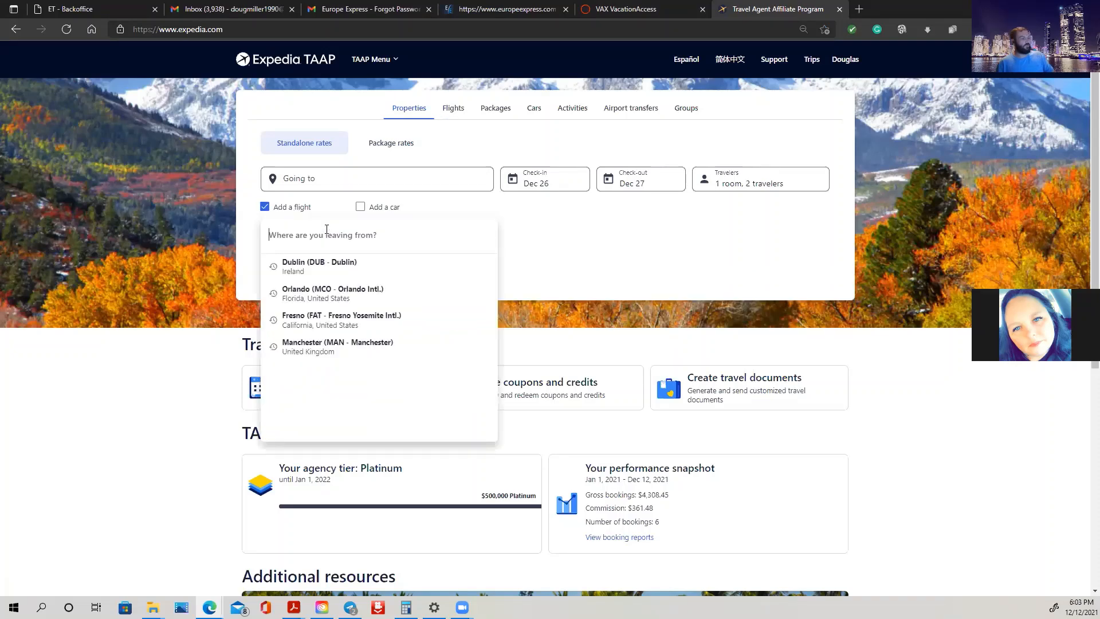
type("scot")
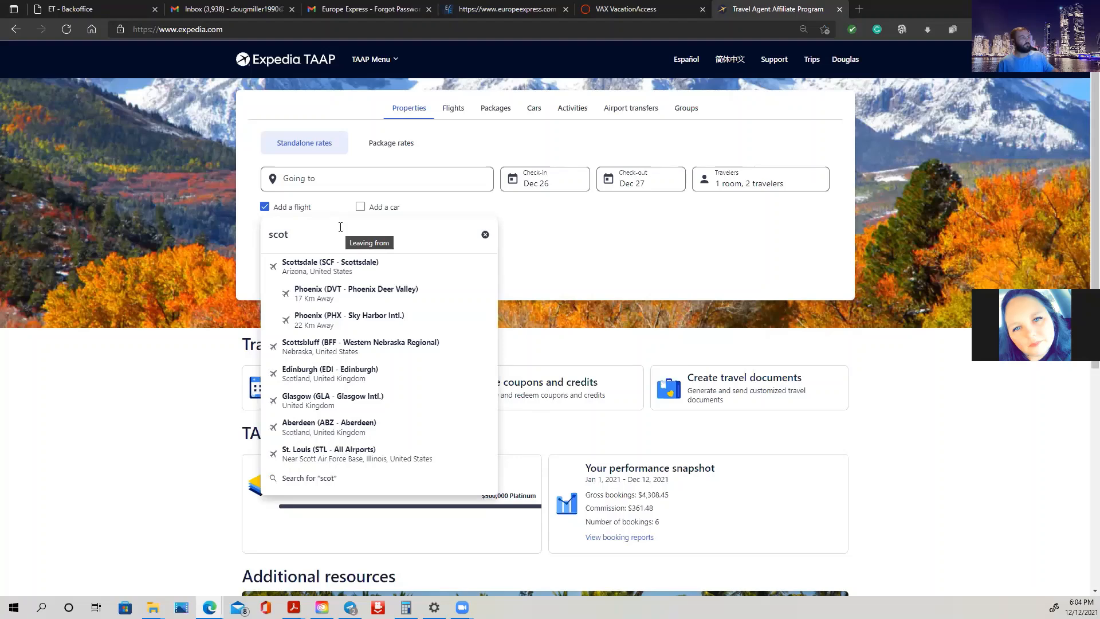
type("l")
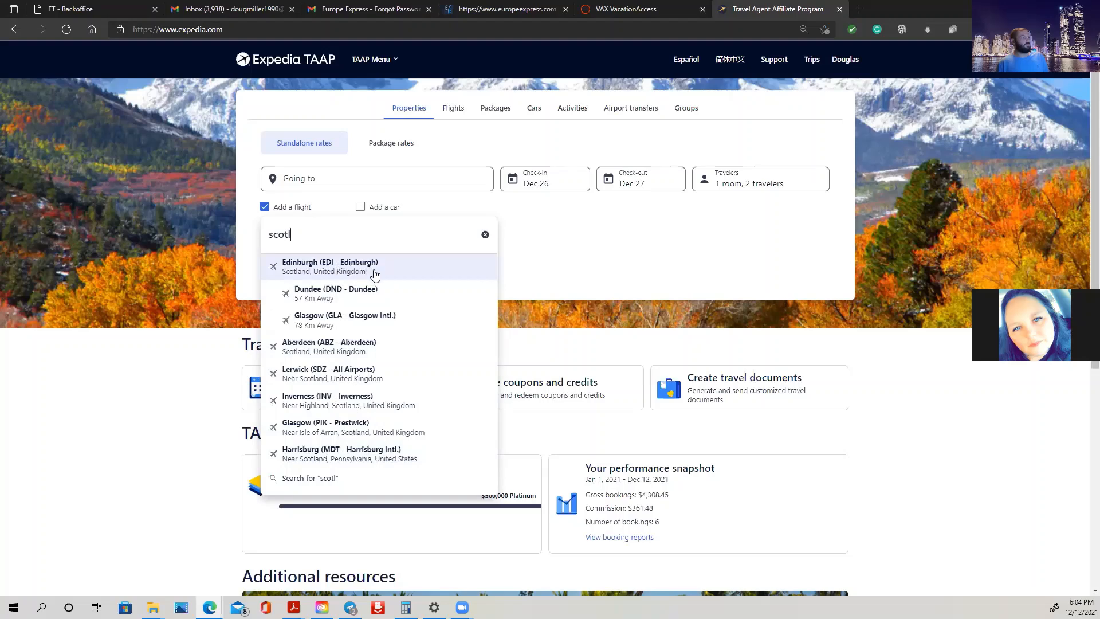
left_click(352, 268)
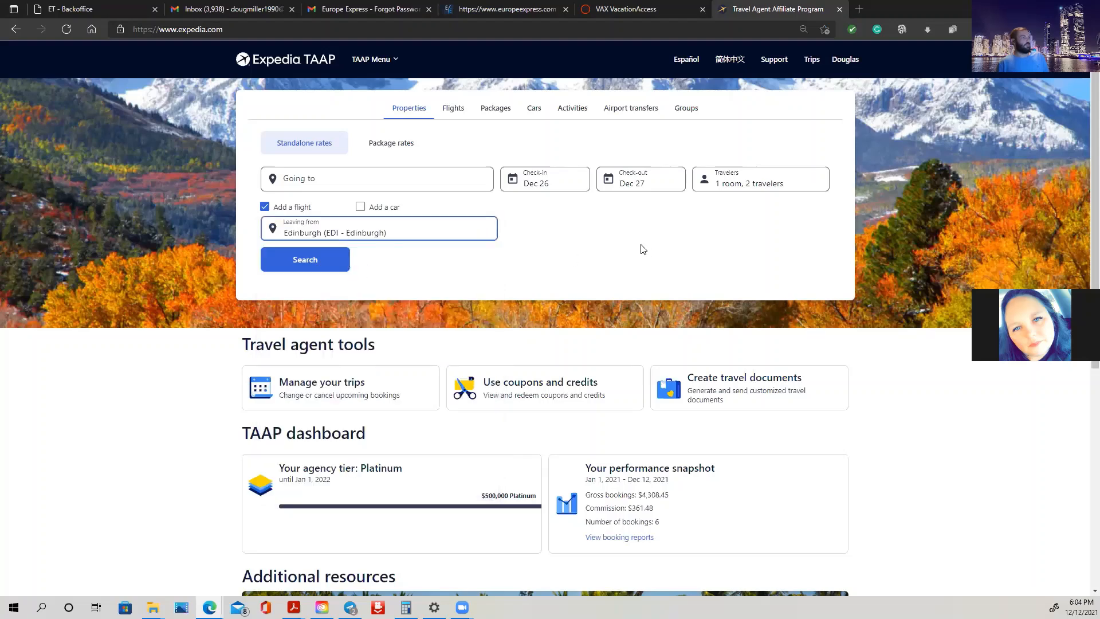
Step: Search the destinations for "greece" and choose Athens, Attica as the place to stay
left_click(440, 176)
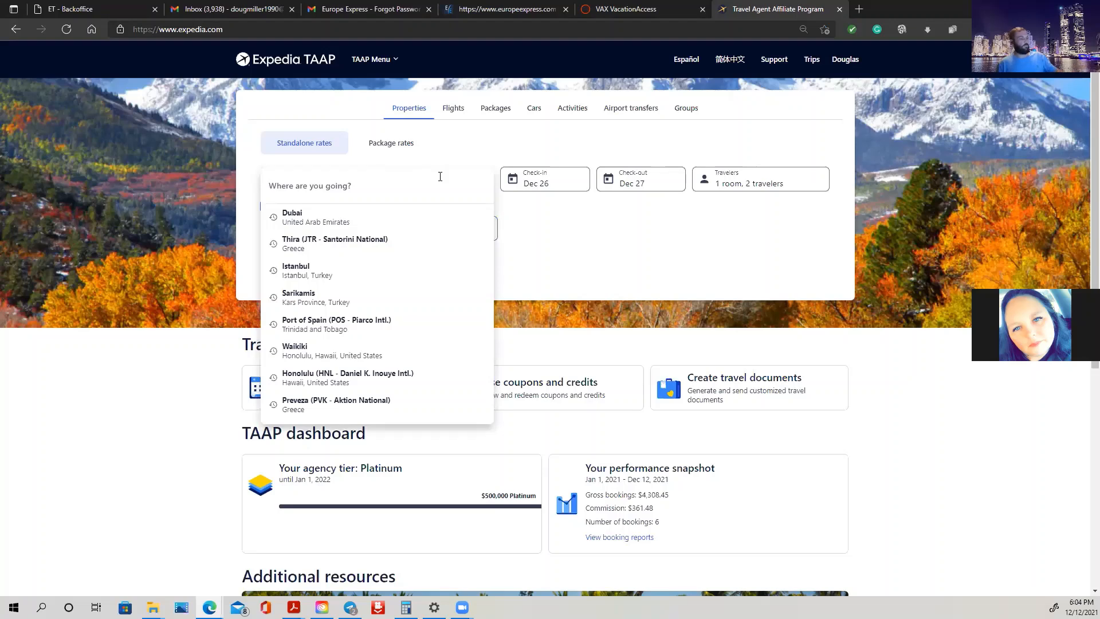
type("greece")
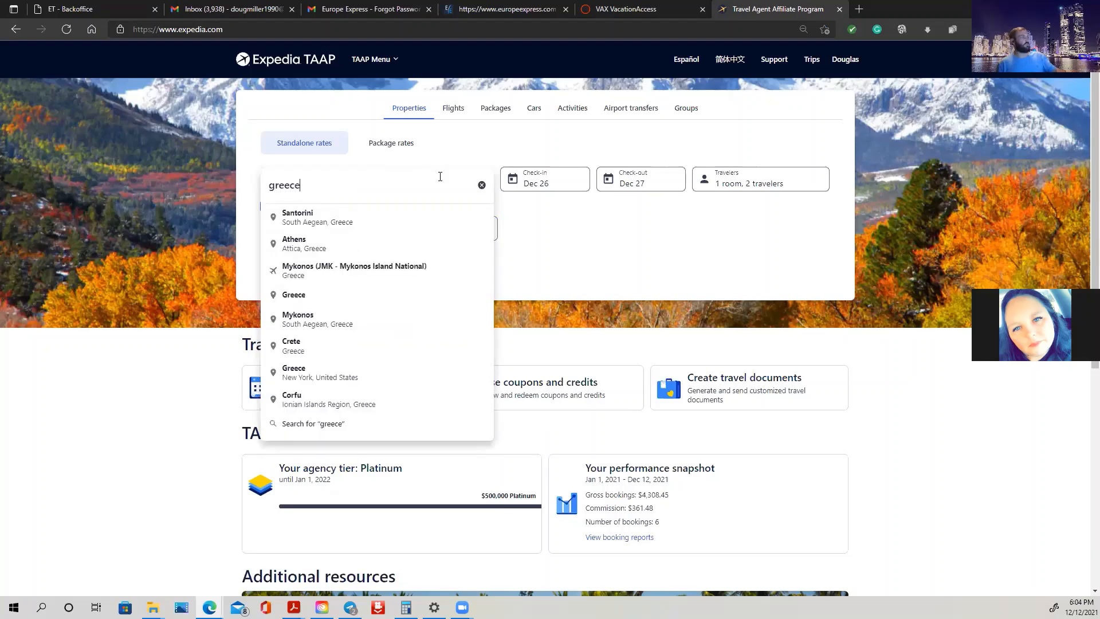
left_click(320, 246)
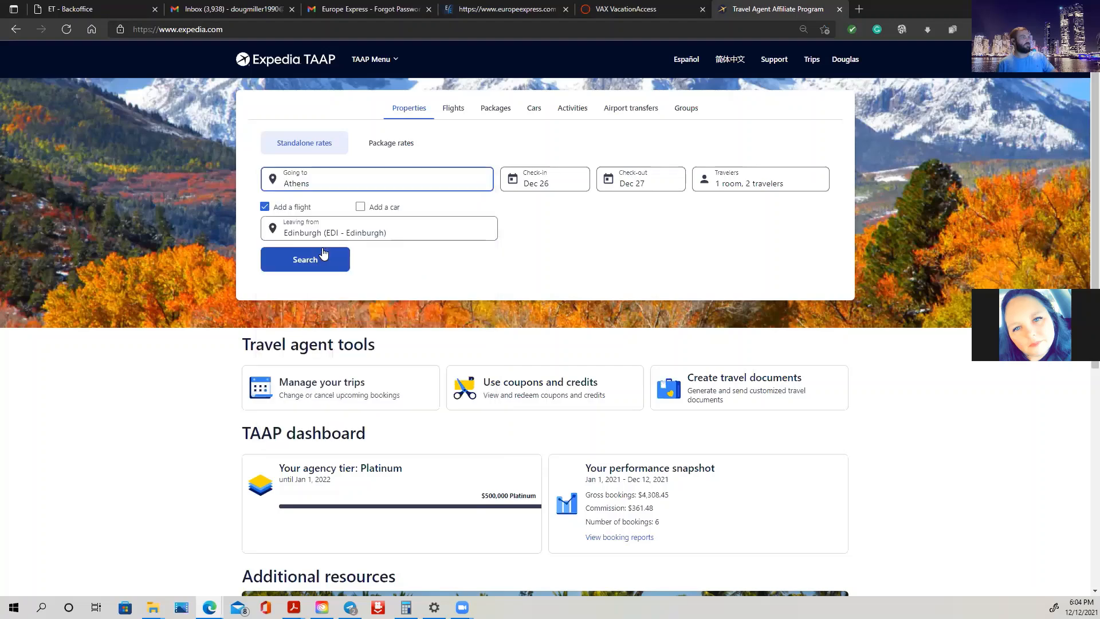
Step: Set check-in to February 7 and check-out to February 15, 2022, and run the flight and stay search
left_click(544, 181)
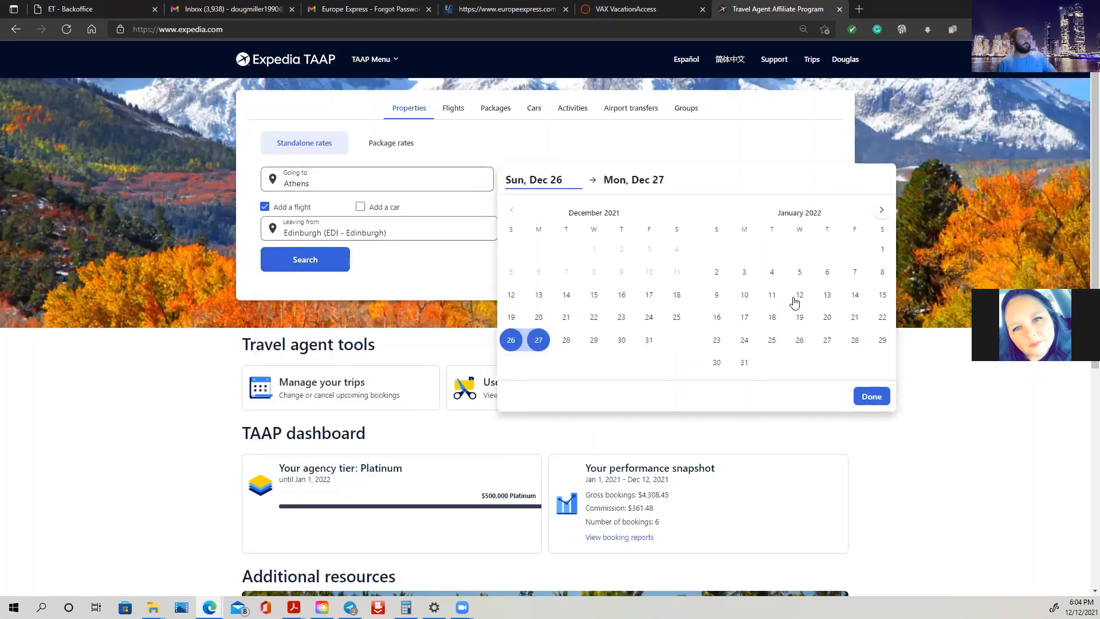
left_click(881, 210)
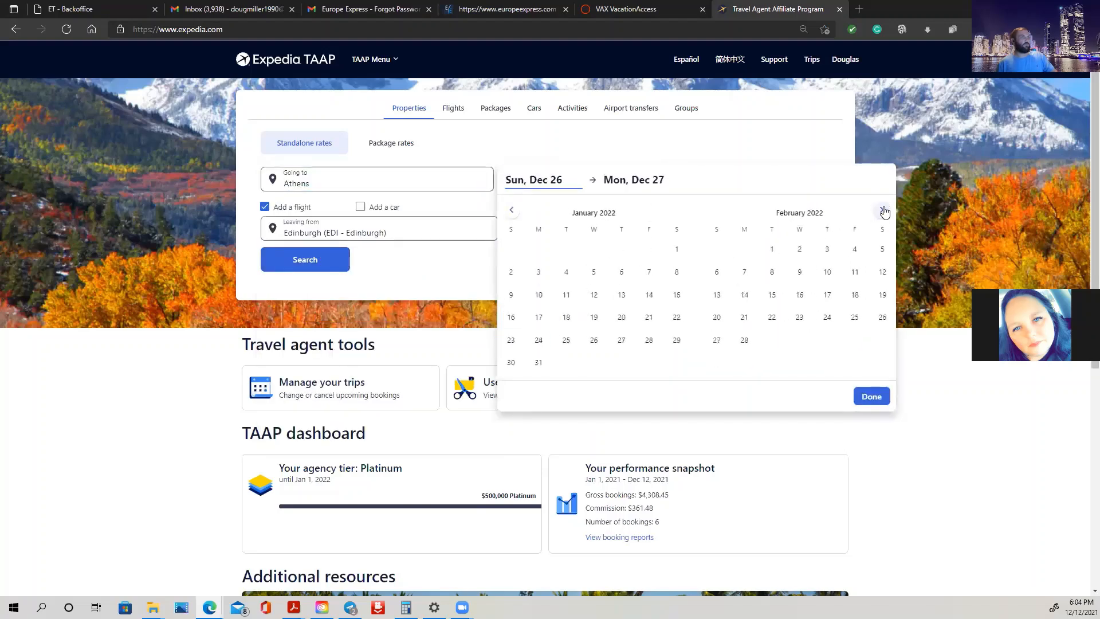
left_click(745, 273)
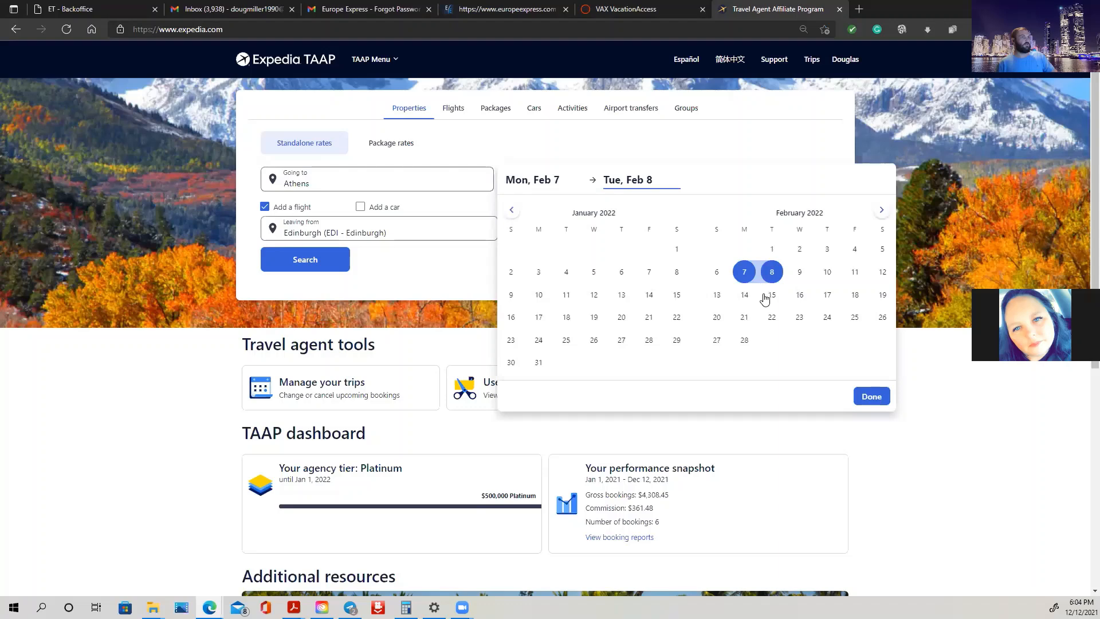
left_click(773, 297)
left_click(872, 398)
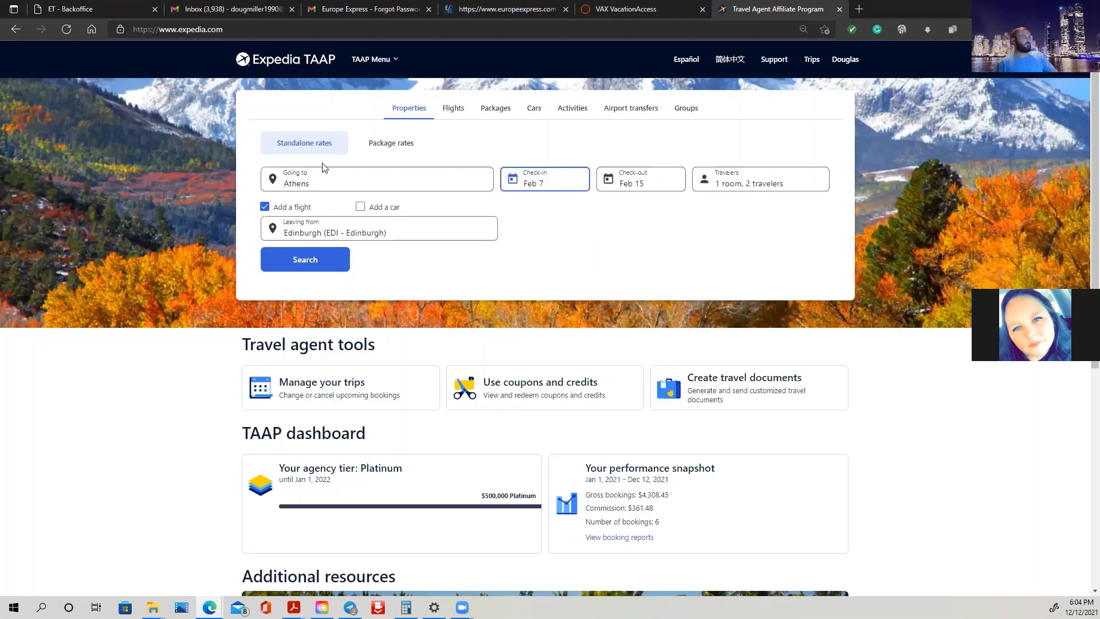
left_click(304, 259)
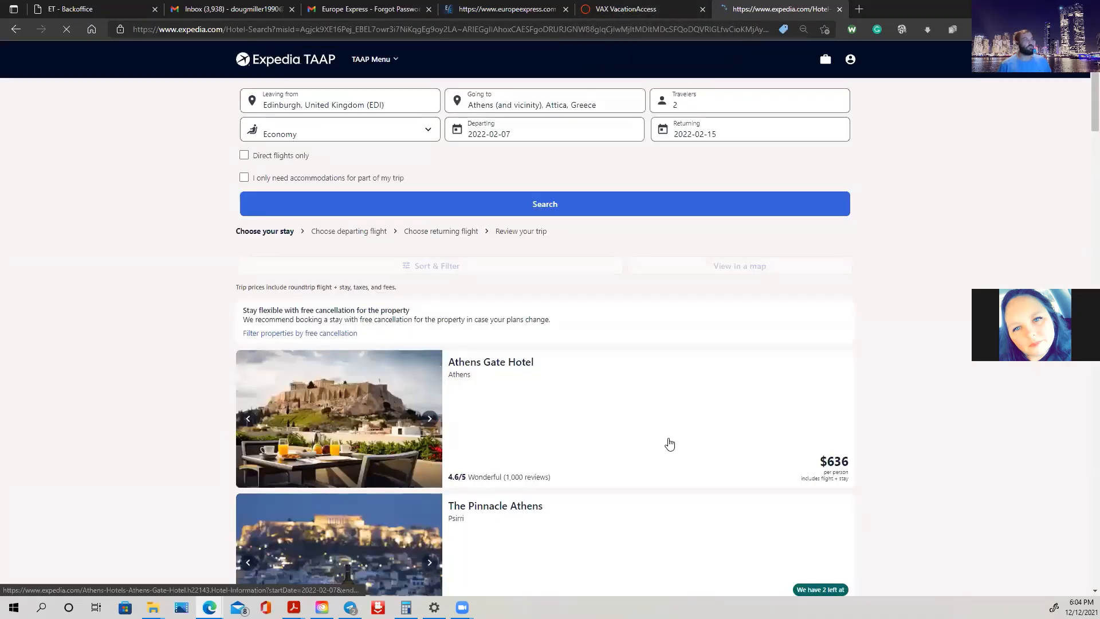
Step: Look through the Athens package results, comparing the hotels, their ratings and the per-person prices including flights
scroll(682, 441, "down", 3)
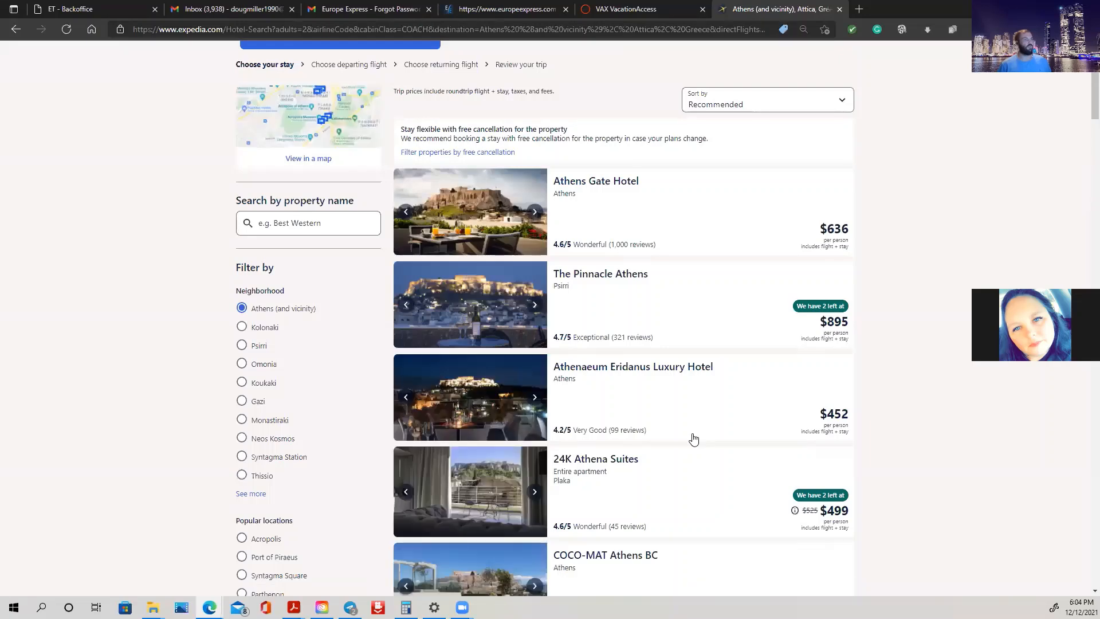
scroll(695, 439, "down", 7)
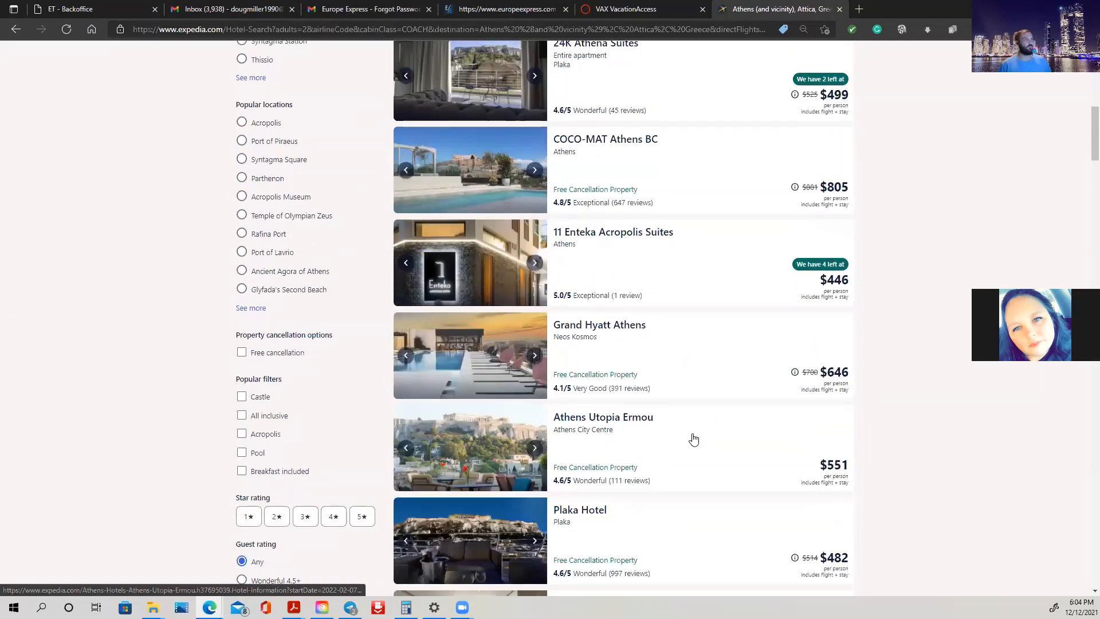
scroll(703, 437, "down", 4)
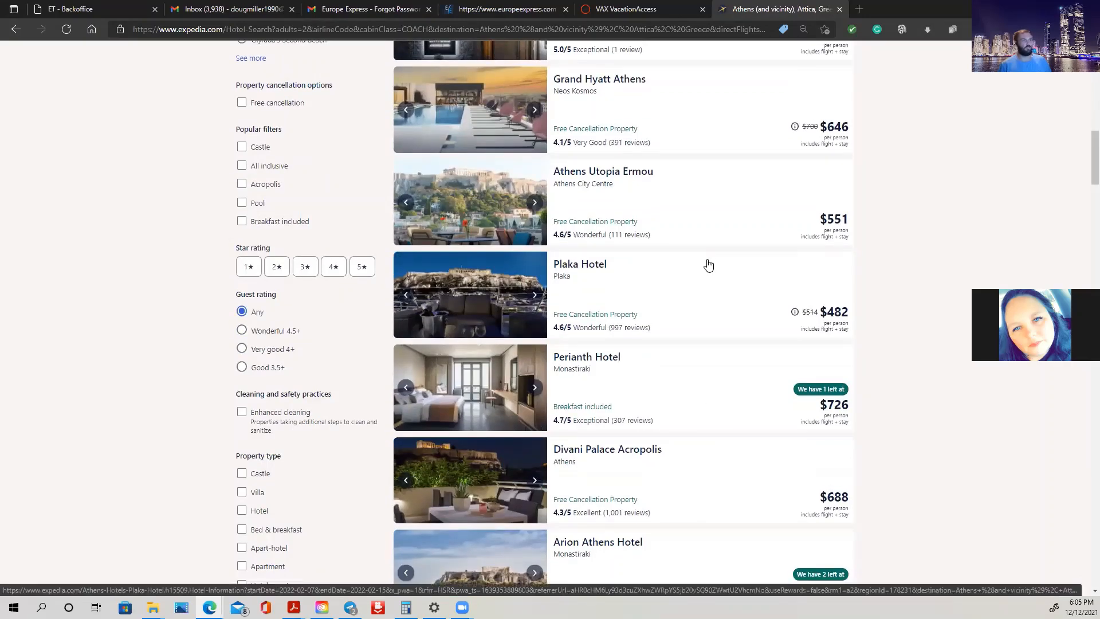
scroll(709, 264, "down", 7)
scroll(709, 264, "up", 20)
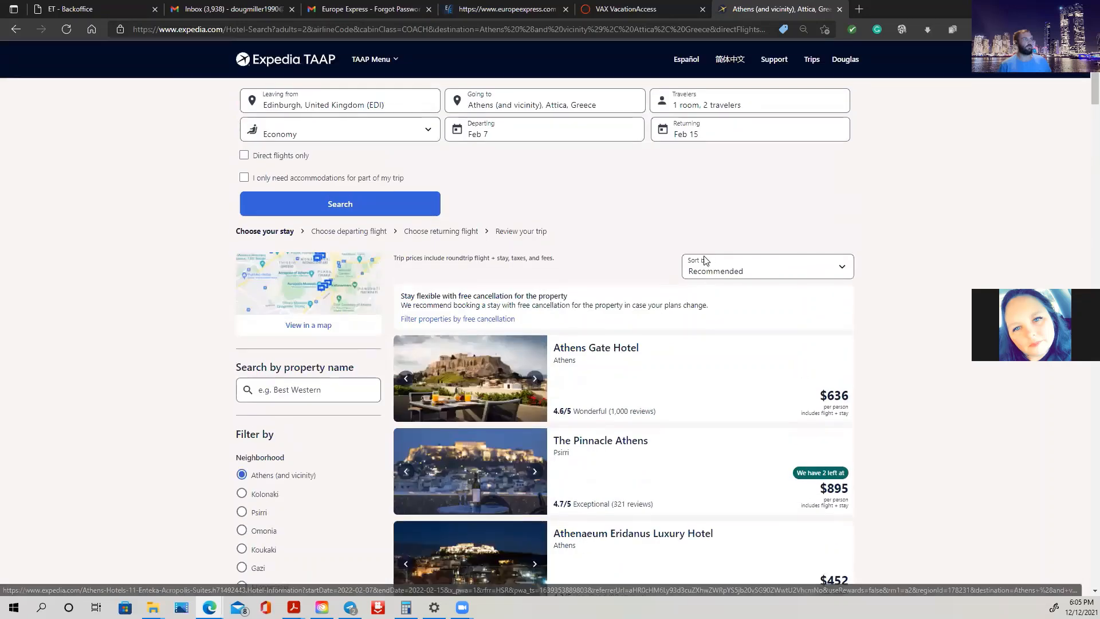
scroll(750, 389, "down", 5)
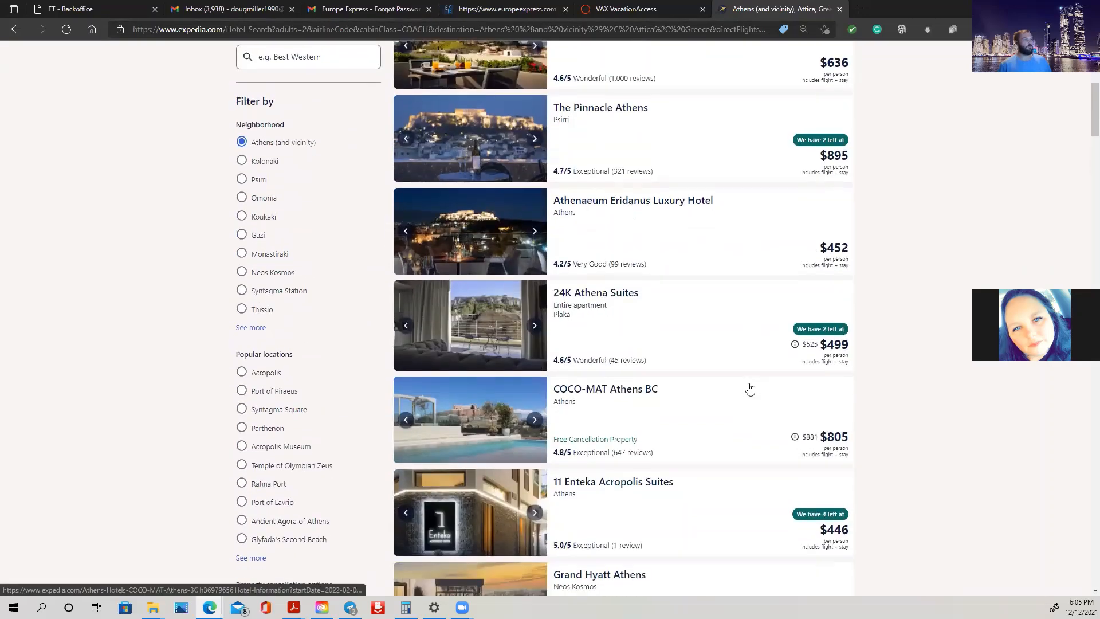
scroll(749, 389, "up", 6)
scroll(749, 389, "down", 4)
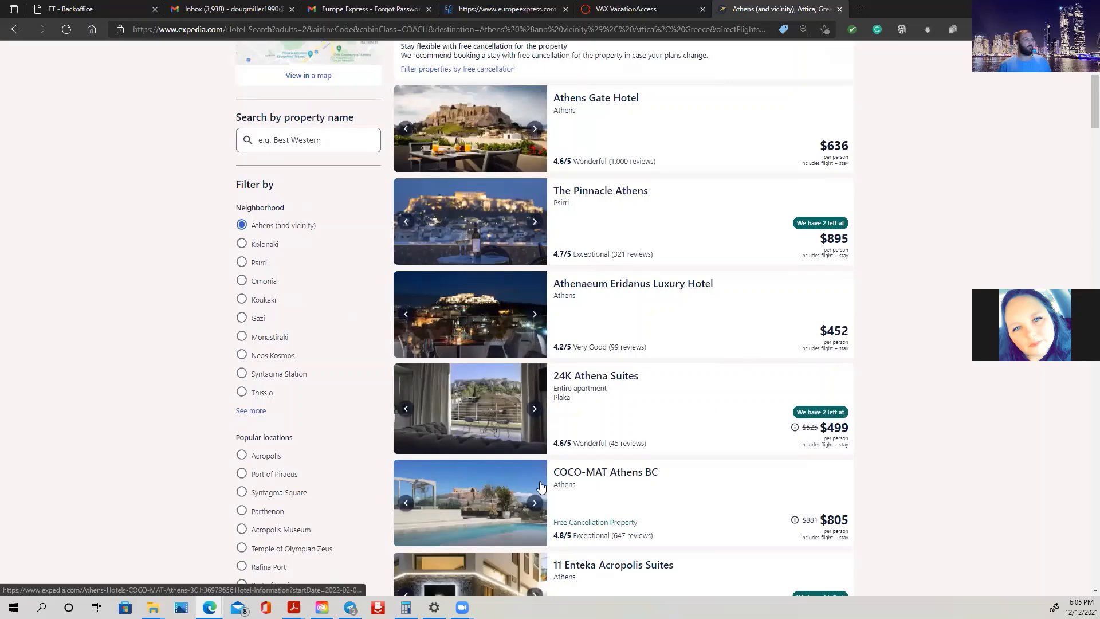
Step: Open the Athenaeum Eridanus Luxury Hotel and review its amenities, trip price, room types and surrounding area
left_click(627, 291)
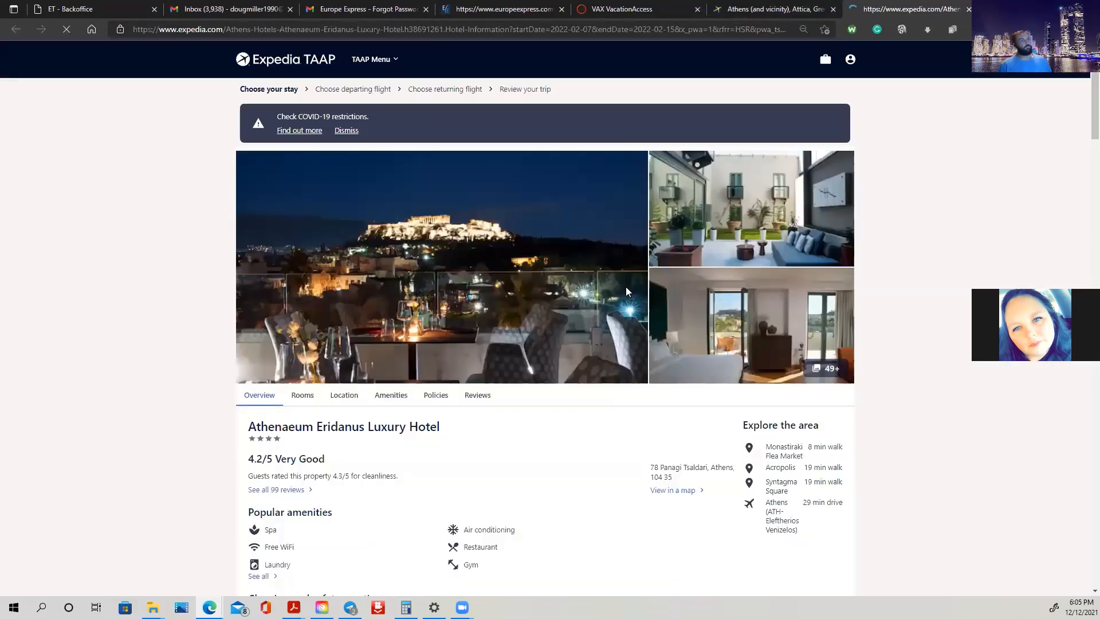
scroll(628, 304, "down", 5)
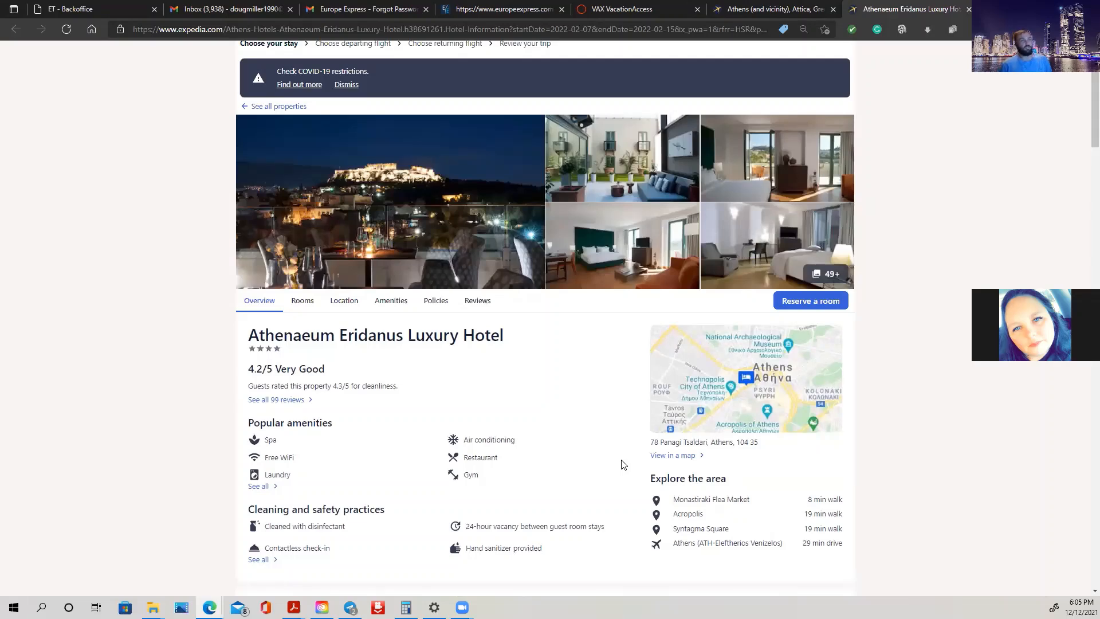
scroll(596, 385, "down", 4)
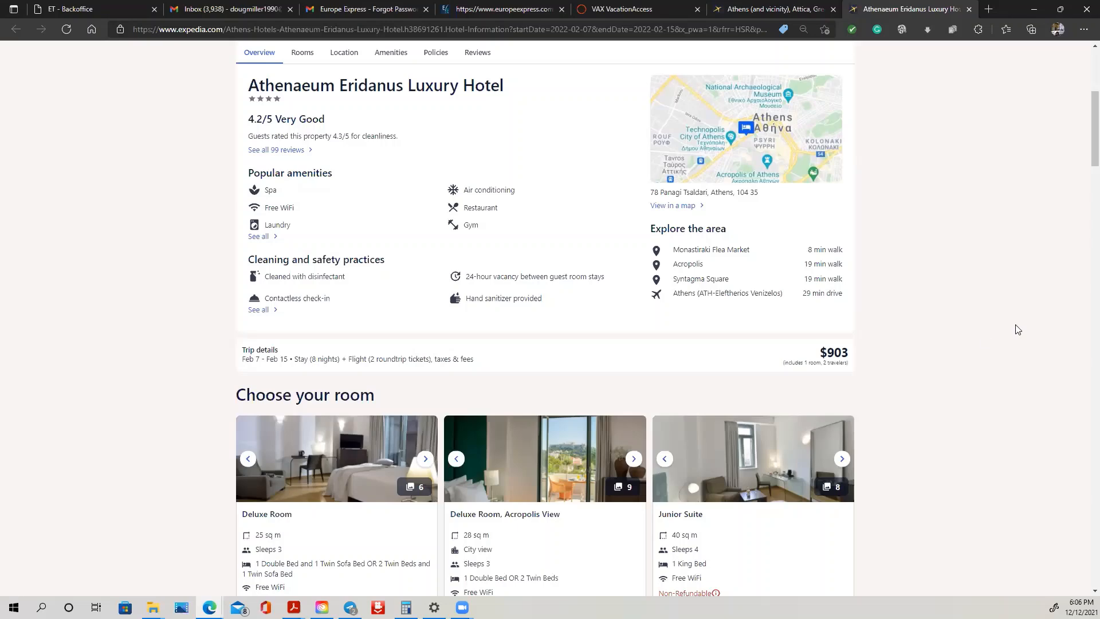
scroll(386, 304, "down", 5)
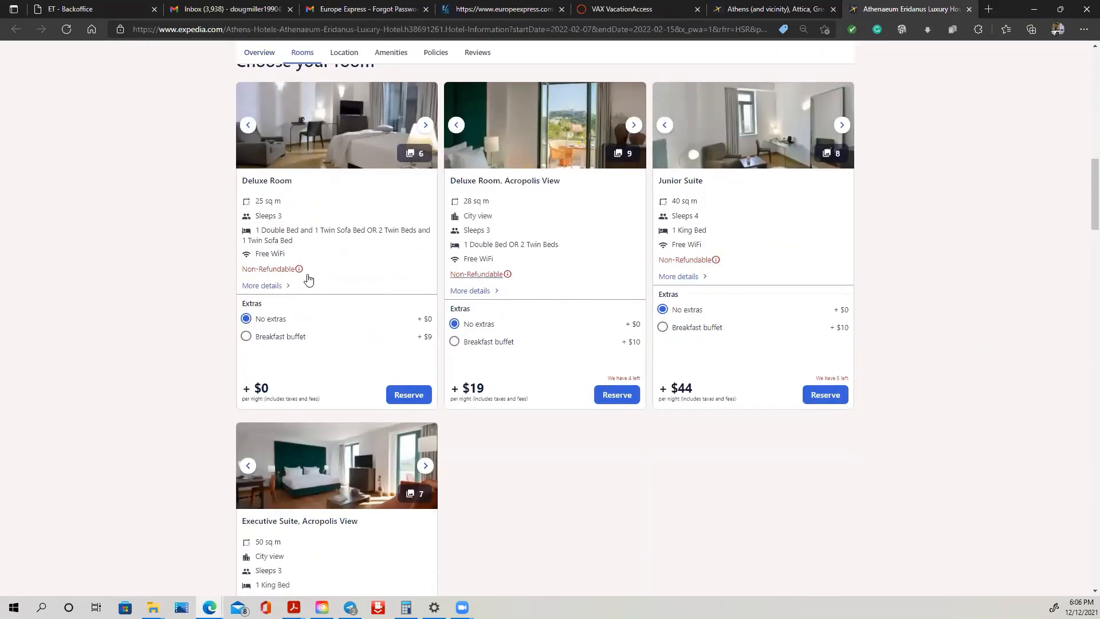
scroll(278, 275, "down", 6)
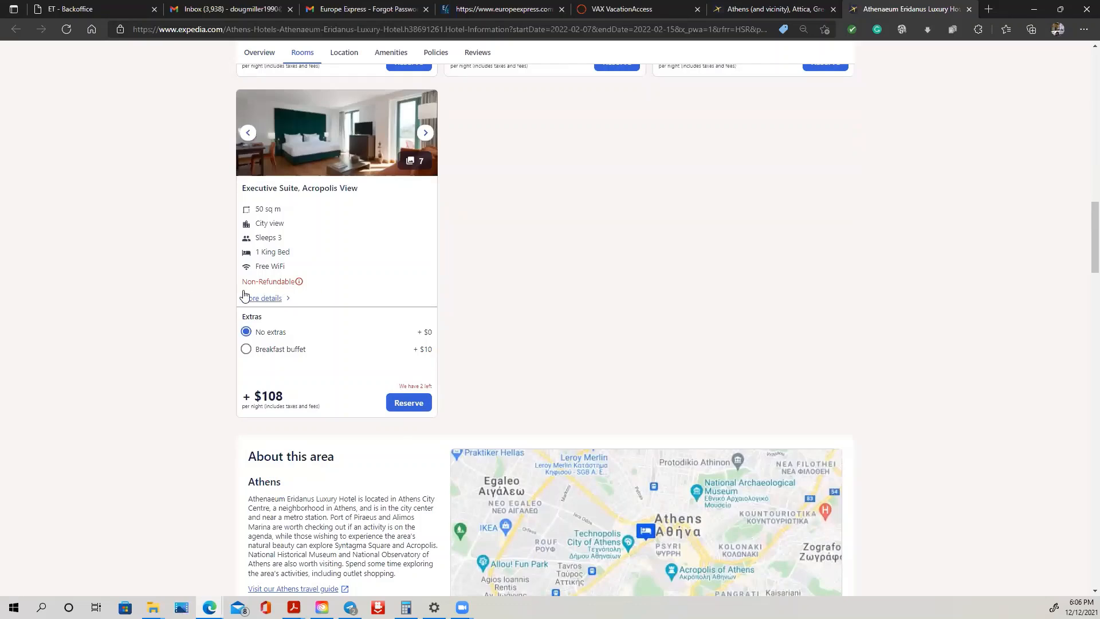
scroll(648, 253, "down", 4)
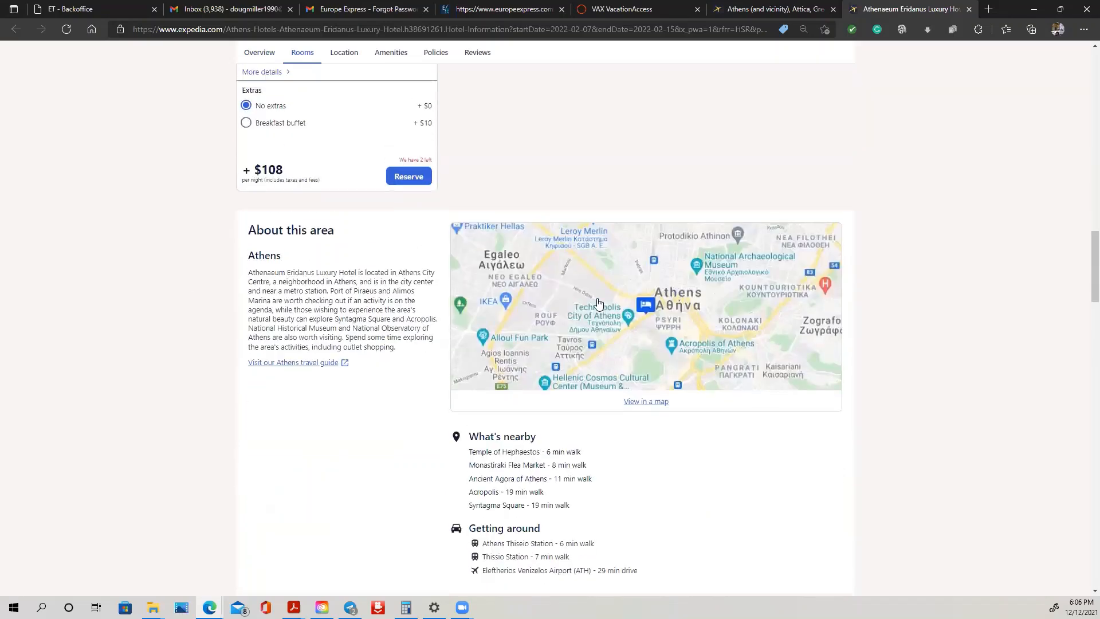
scroll(591, 304, "up", 13)
scroll(592, 304, "down", 5)
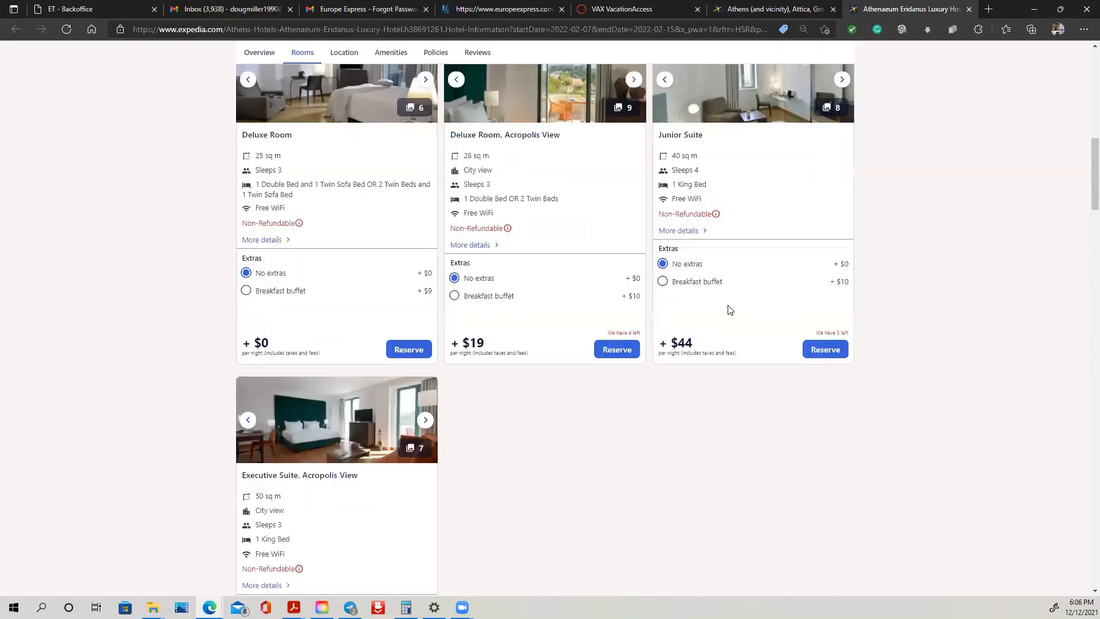
scroll(728, 310, "up", 5)
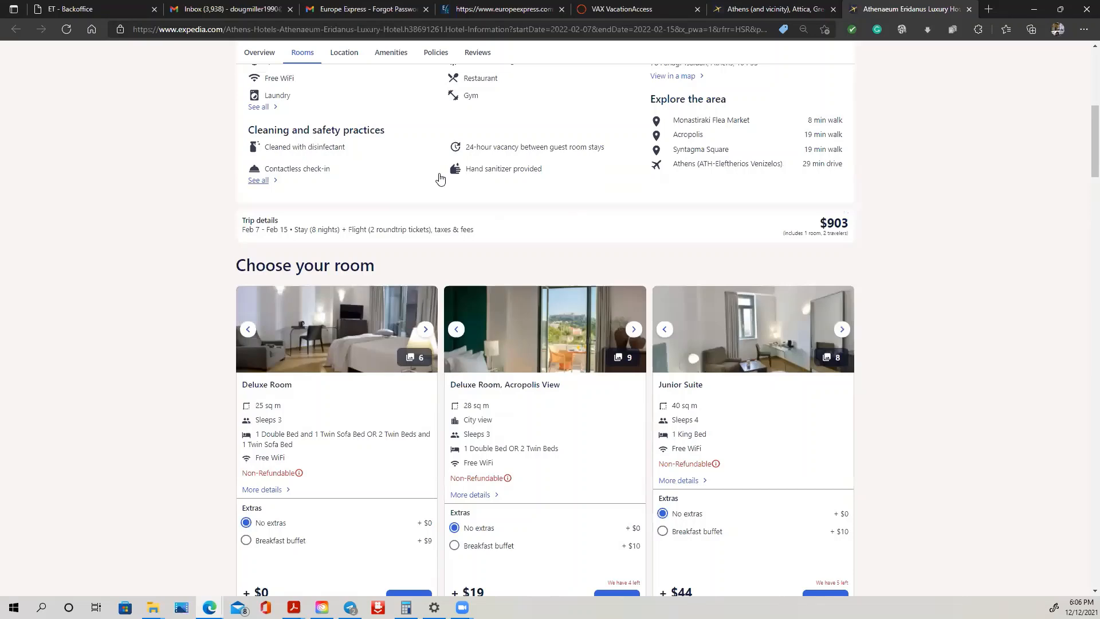
scroll(578, 439, "down", 6)
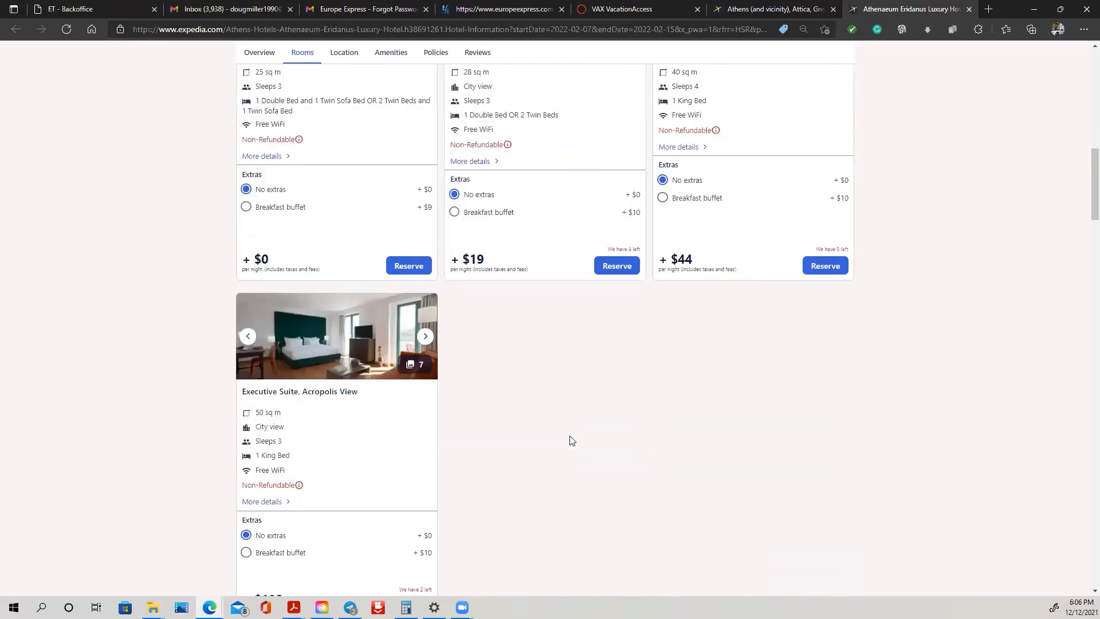
Step: Choose the breakfast buffet extra for the Deluxe Room, and check that room's detailed amenities and options
left_click(287, 207)
left_click(283, 157)
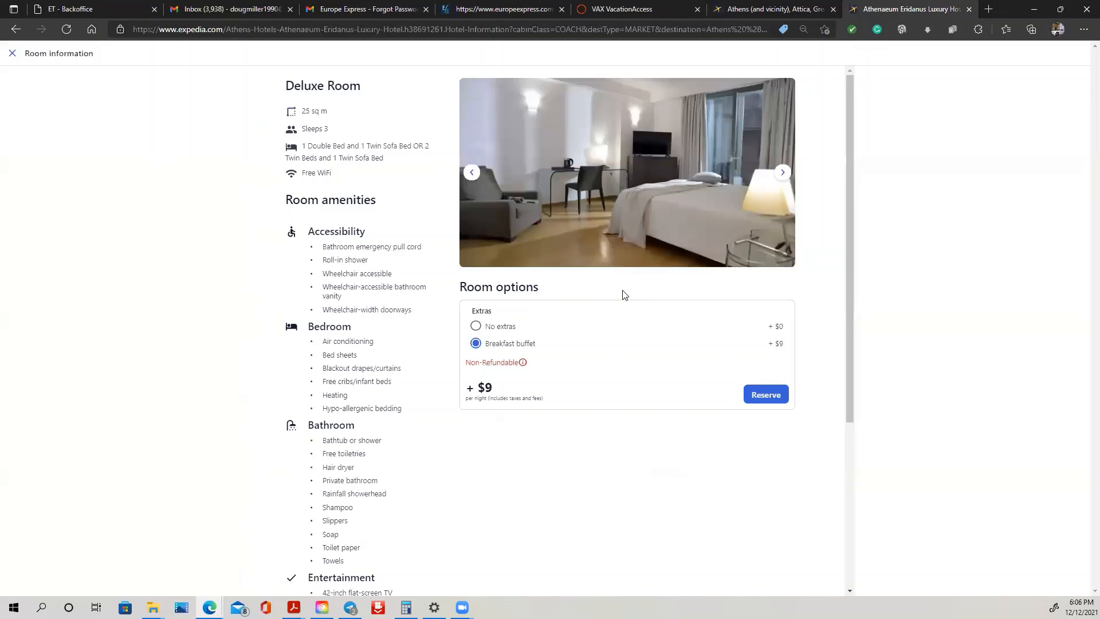
scroll(628, 315, "down", 4)
scroll(634, 343, "up", 4)
left_click(10, 55)
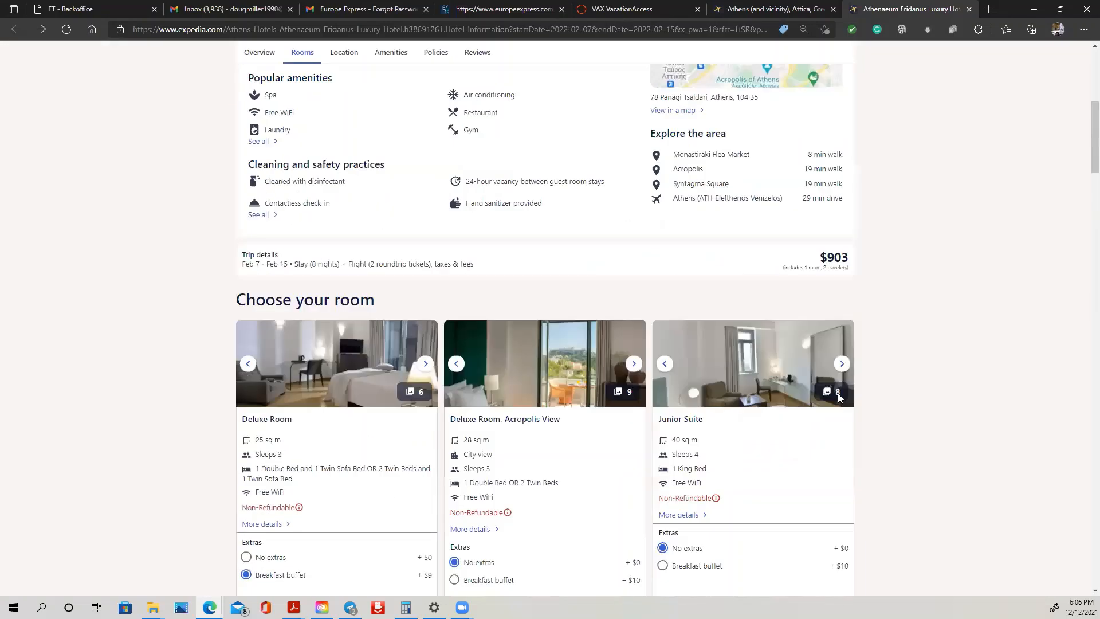
scroll(837, 394, "up", 5)
scroll(832, 399, "down", 3)
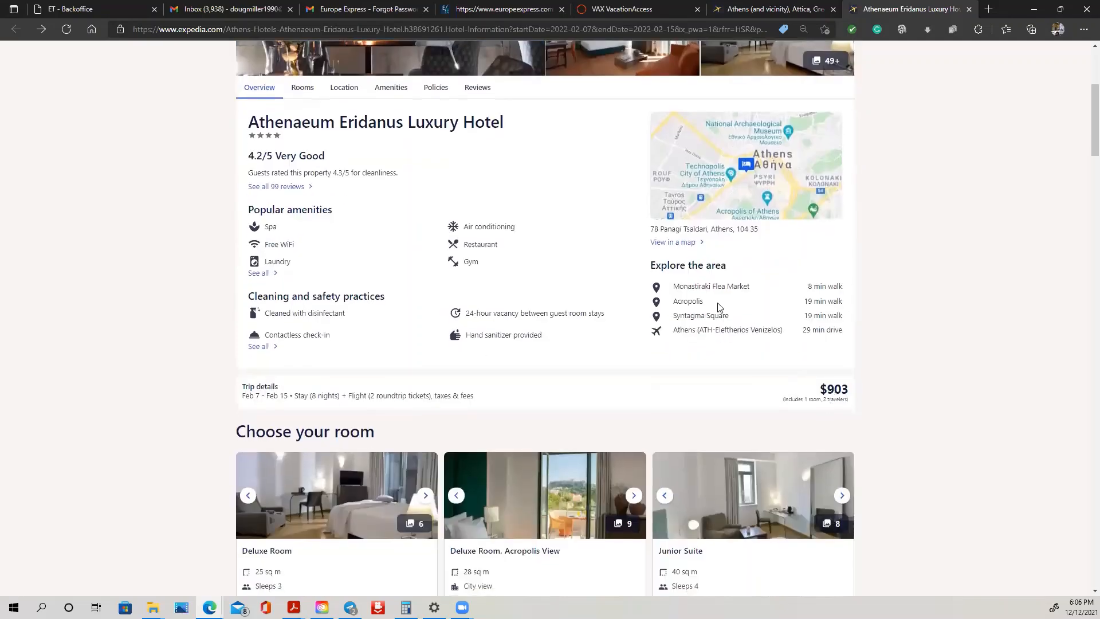
Step: Return to the Athens package results and open the COCO-MAT Athens BC hotel
left_click(774, 8)
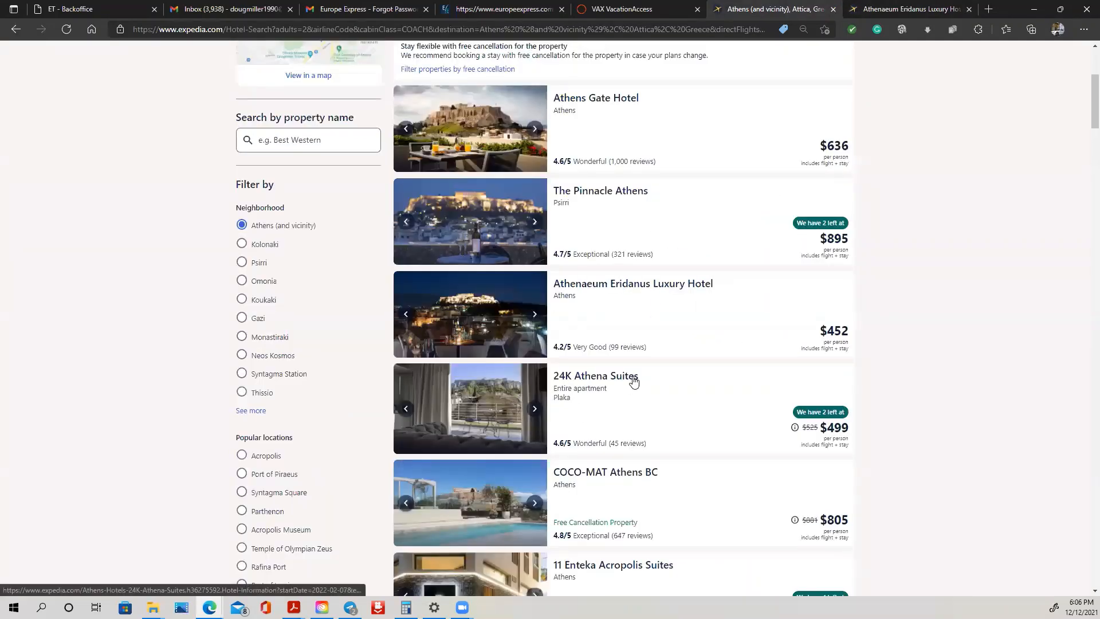
scroll(632, 381, "down", 3)
scroll(634, 381, "down", 2)
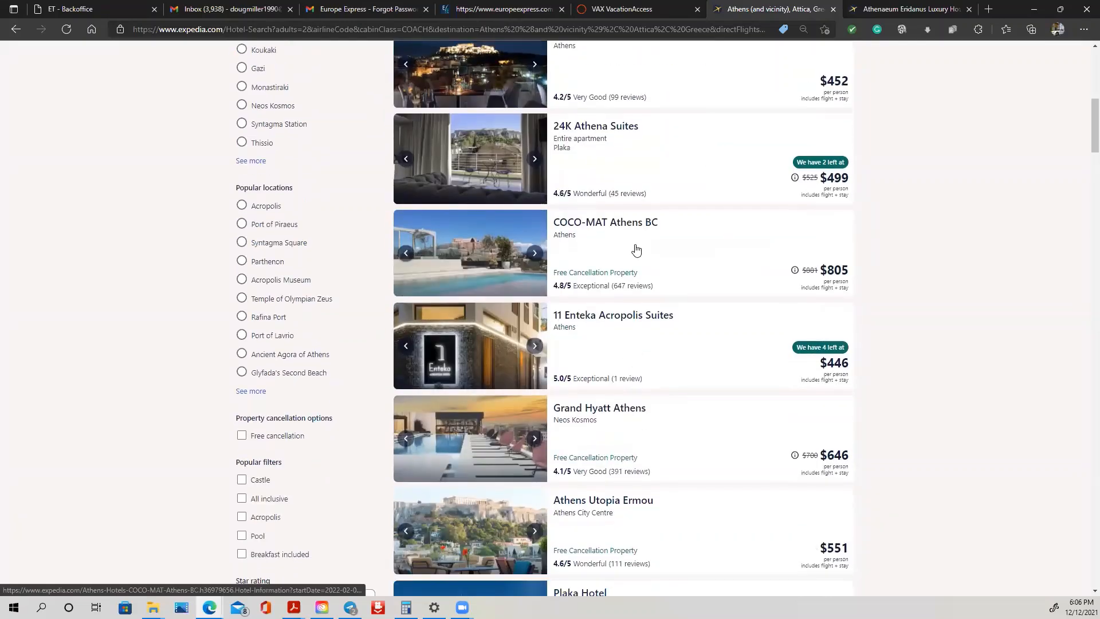
left_click(640, 223)
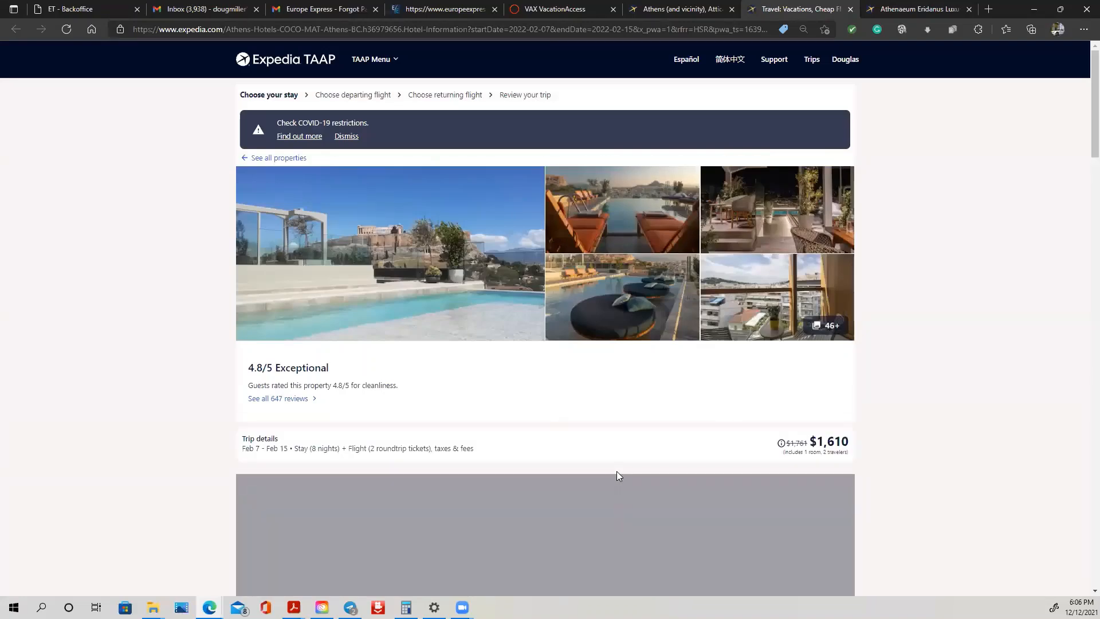
Step: Compare the COCO-MAT Athens BC room types and nightly surcharges, and reserve the Double Room, Museum View
scroll(618, 477, "down", 5)
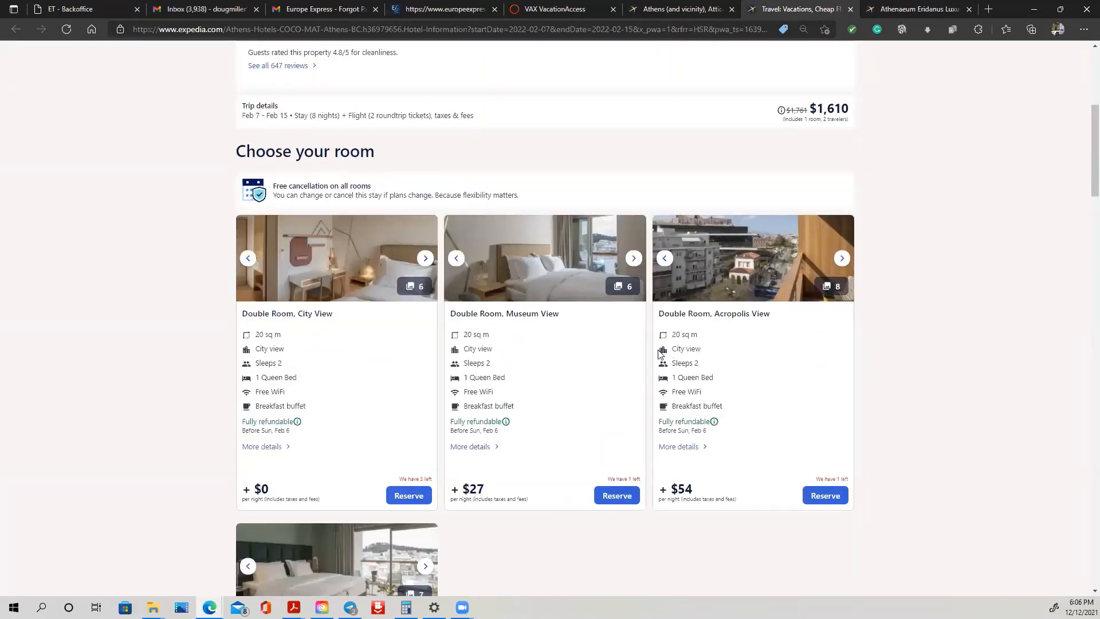
scroll(657, 353, "down", 4)
scroll(656, 354, "down", 3)
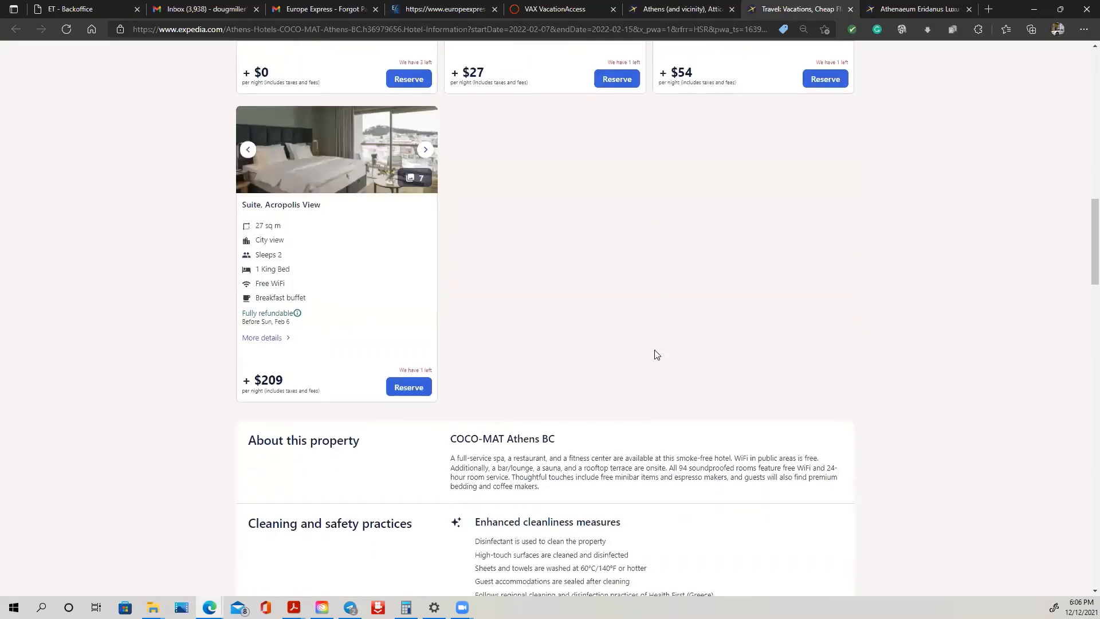
scroll(657, 354, "up", 5)
scroll(656, 354, "up", 4)
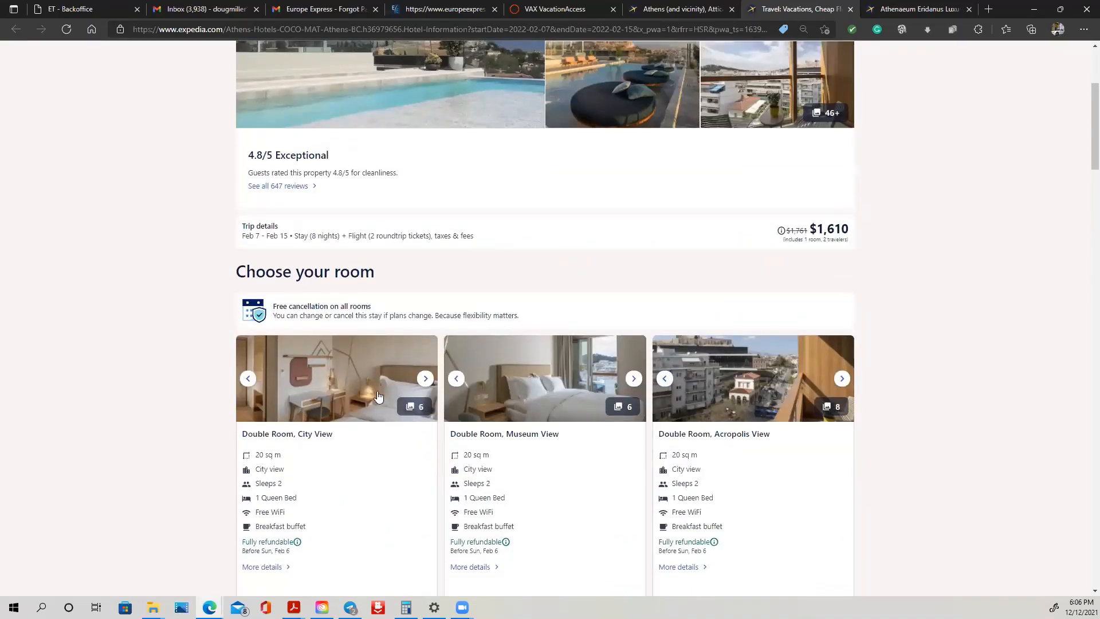
scroll(378, 396, "down", 4)
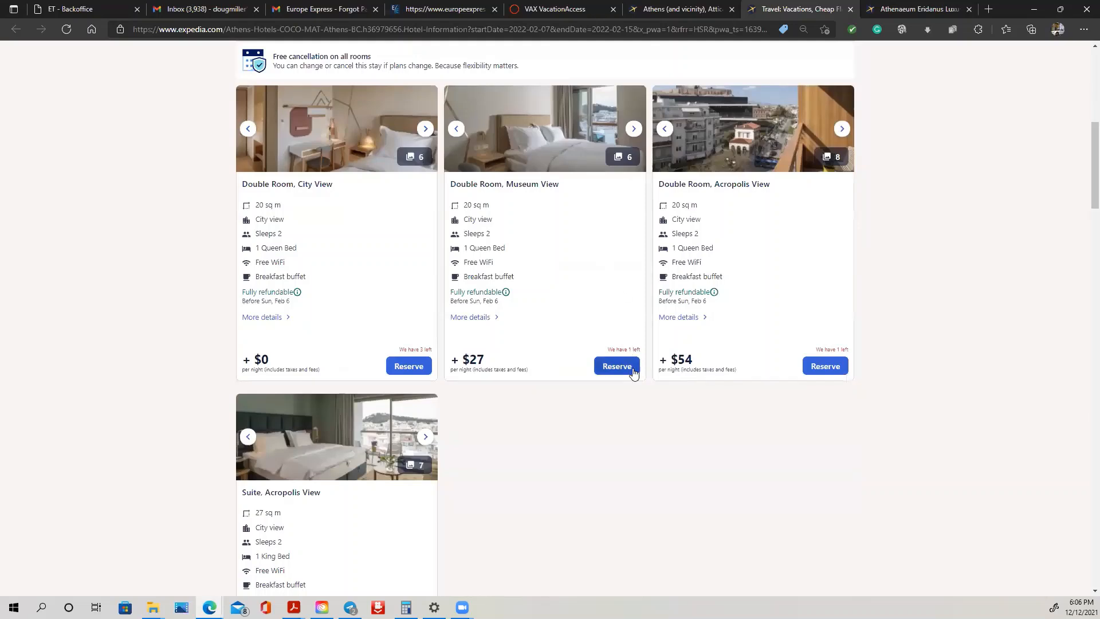
left_click(630, 368)
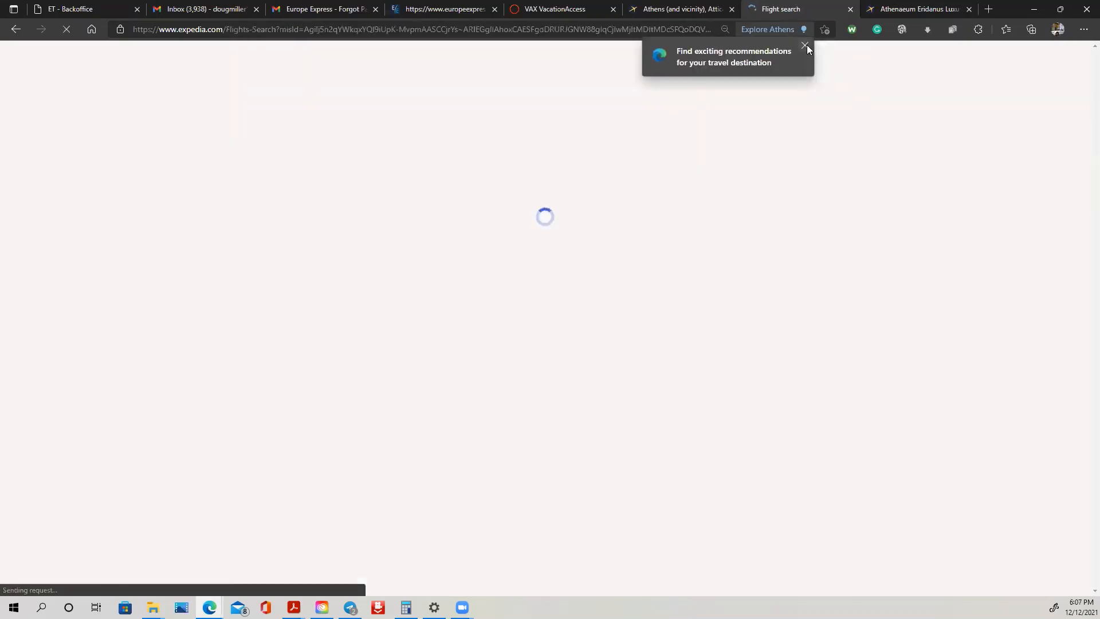
Step: Compare the departing Edinburgh to Athens flights and select the 5:50am - 4:35pm KLM flight with the Economy Light2 fare
left_click(805, 45)
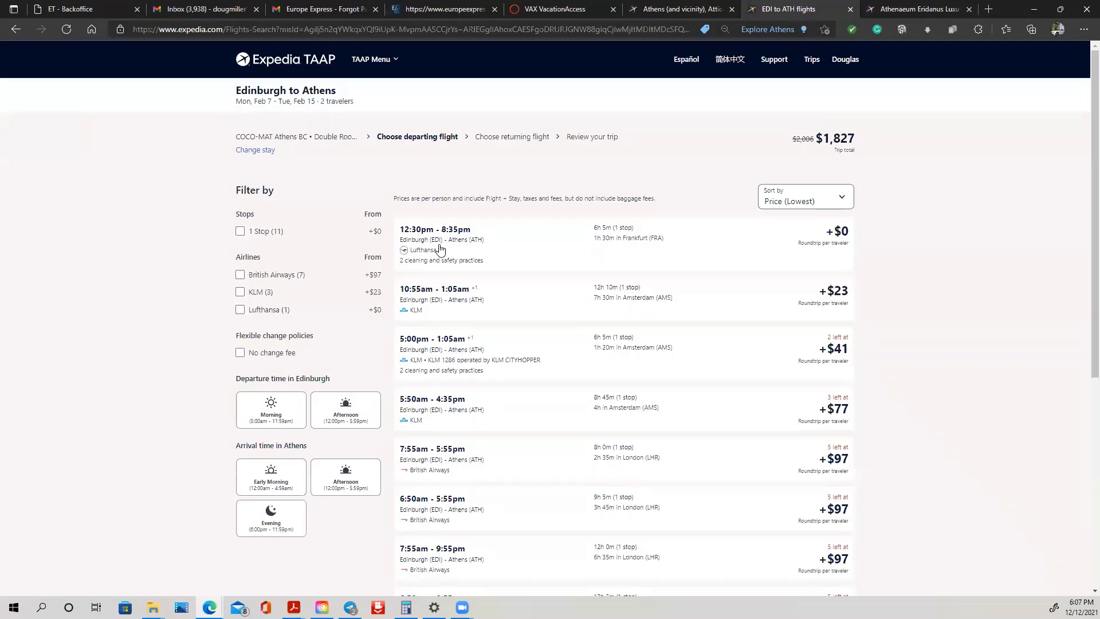
scroll(447, 433, "down", 1)
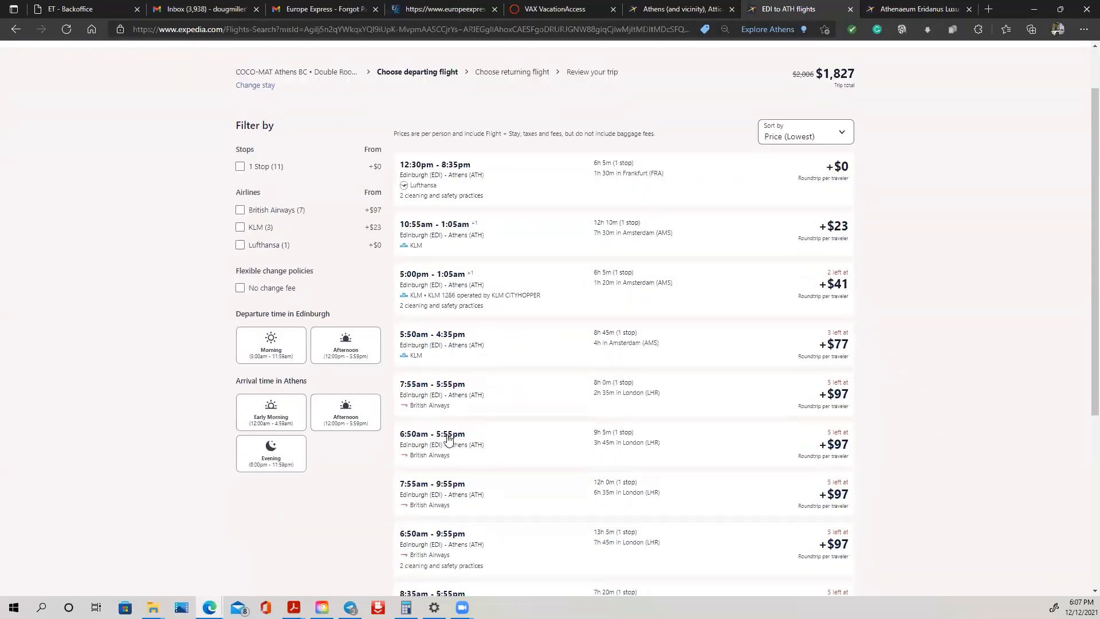
scroll(450, 320, "down", 2)
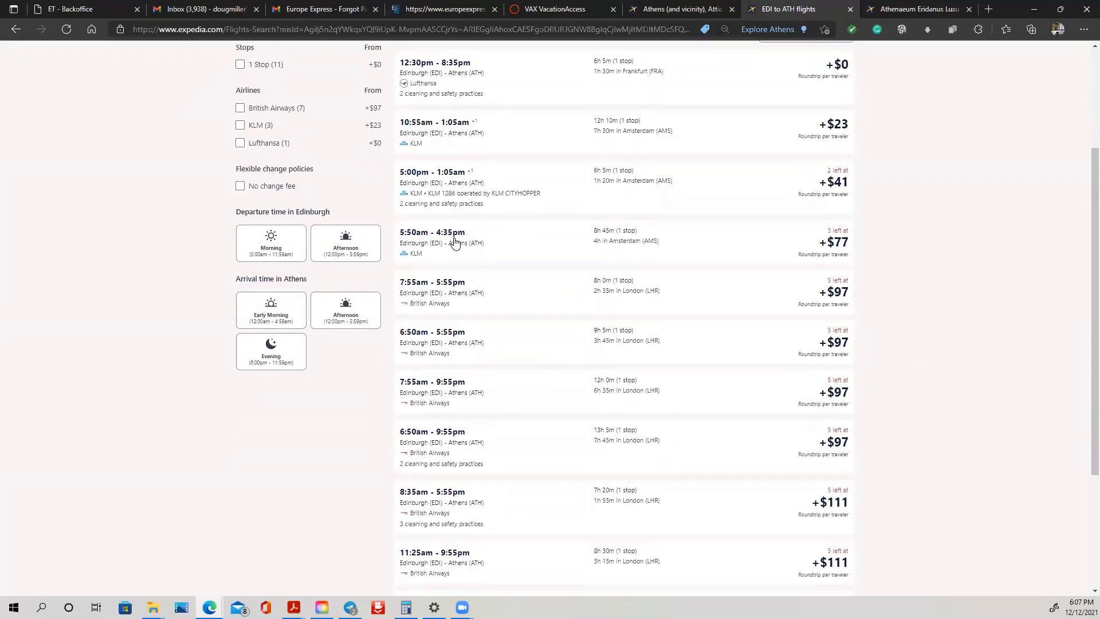
scroll(485, 241, "down", 2)
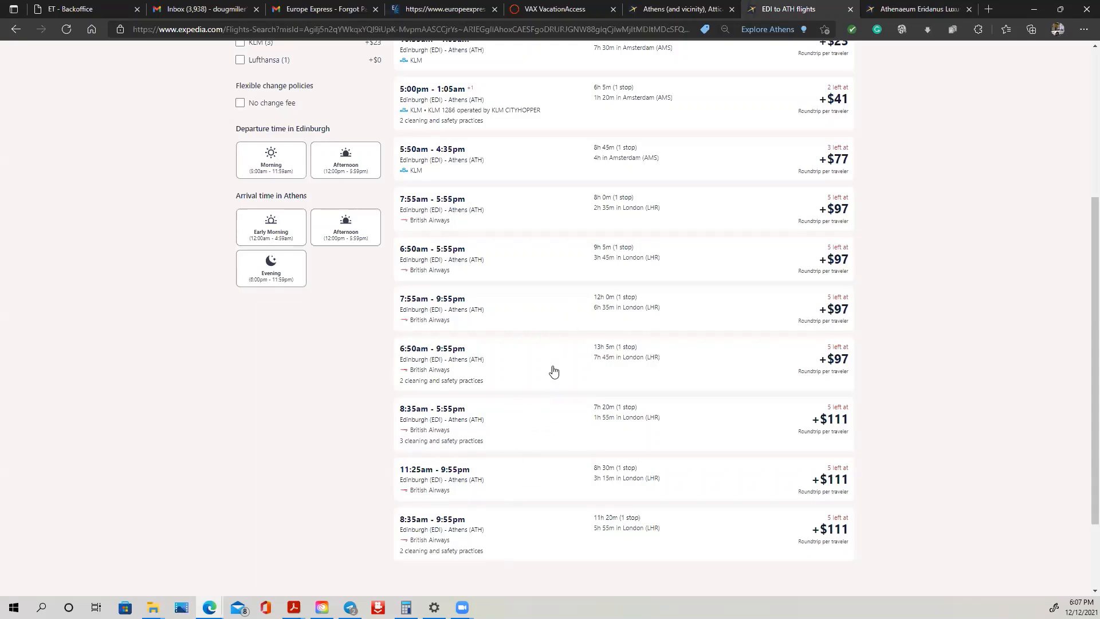
scroll(552, 373, "up", 3)
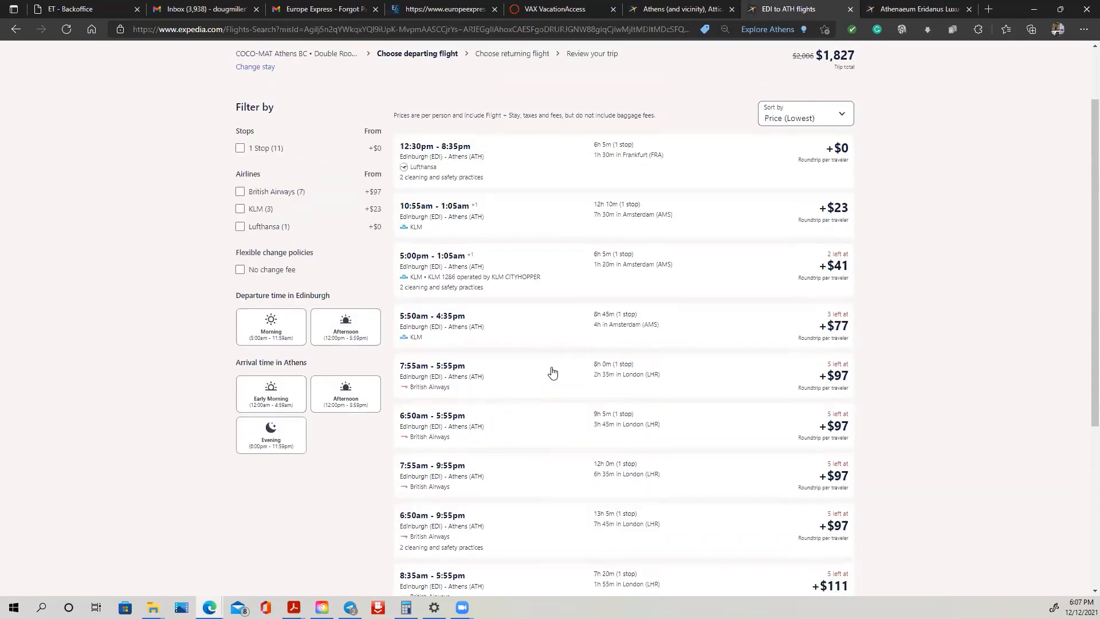
left_click(511, 328)
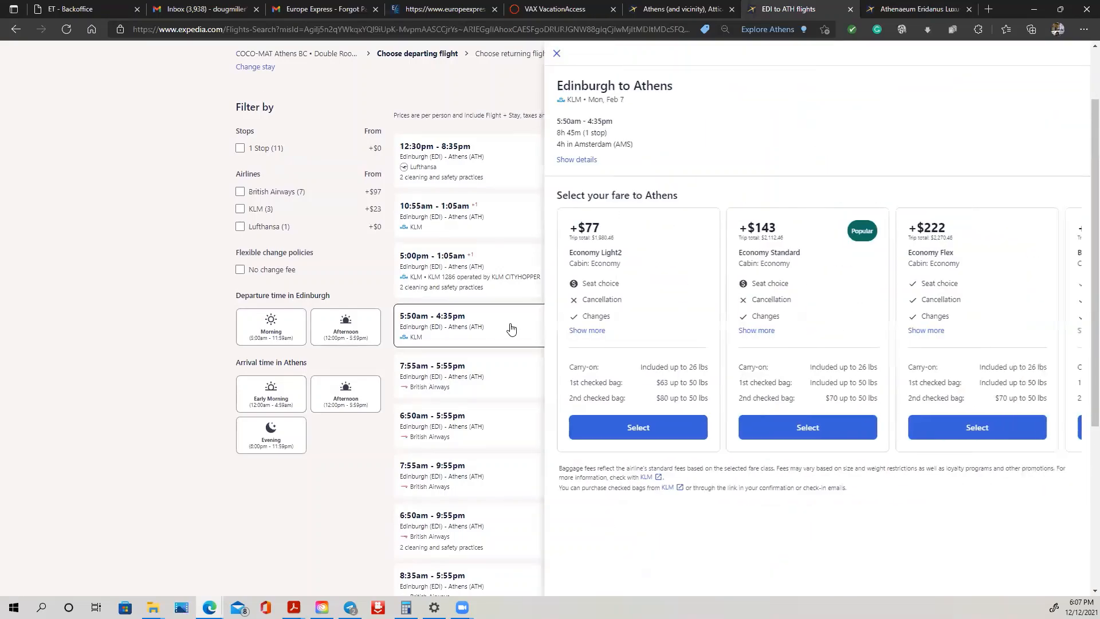
left_click(629, 426)
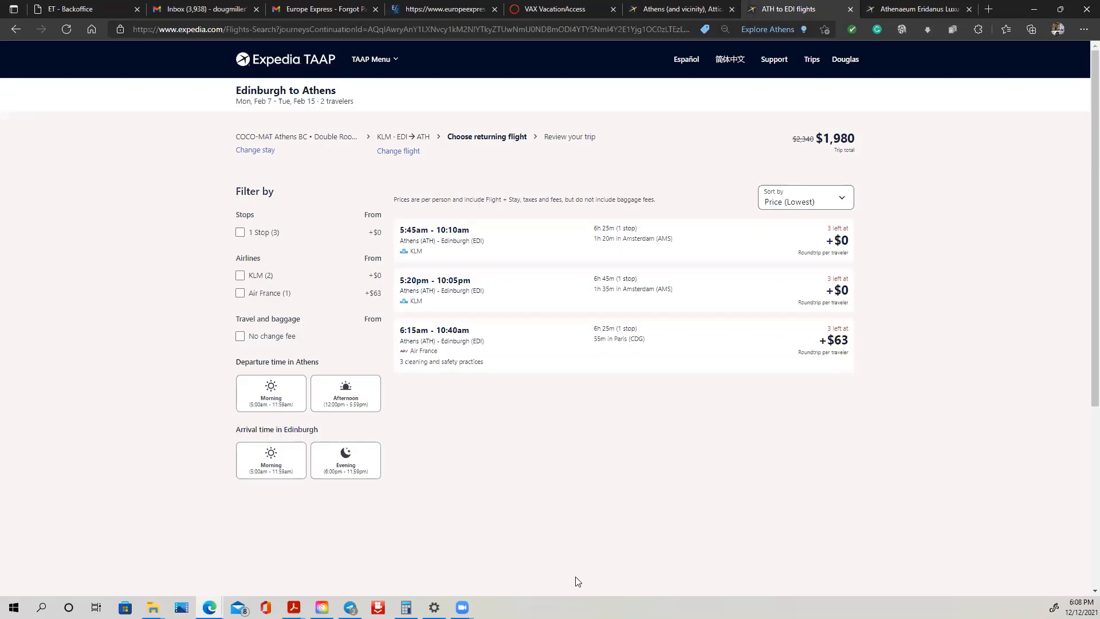
Step: Select the 5:45am - 10:10am KLM return flight with the Economy Light2 fare, and review the trip's stay, flights and price details
left_click(456, 234)
left_click(914, 428)
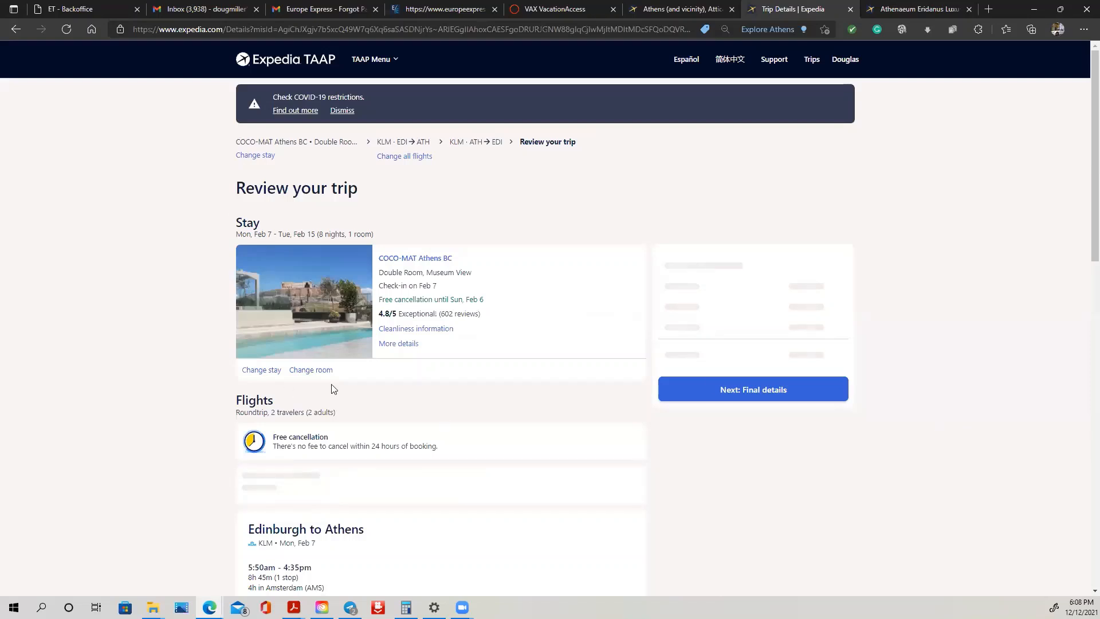
scroll(642, 278, "down", 5)
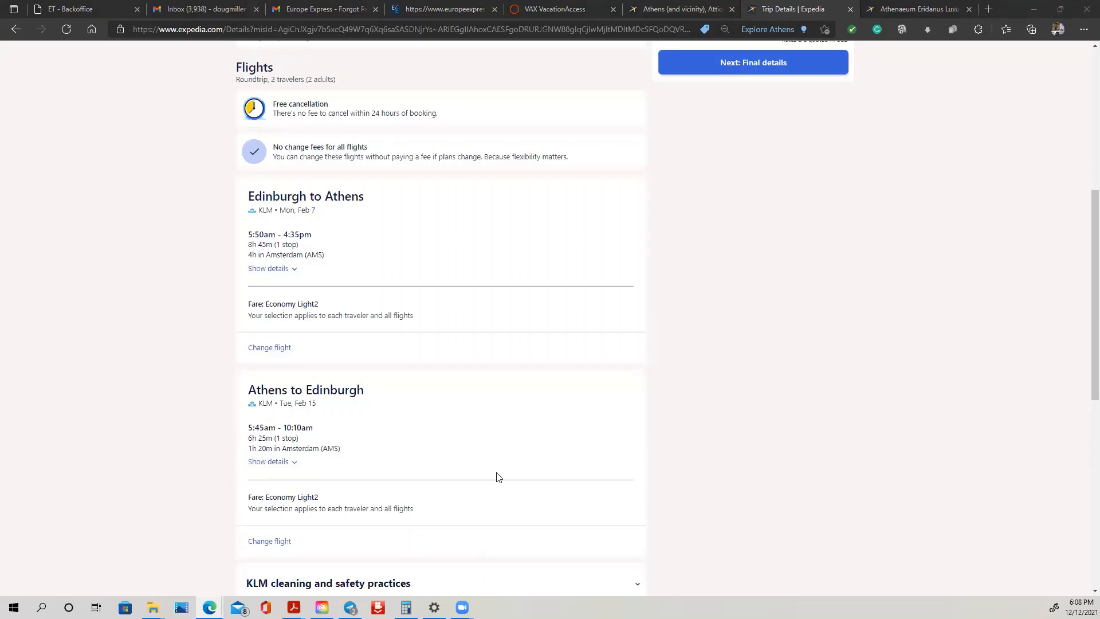
scroll(471, 318, "up", 6)
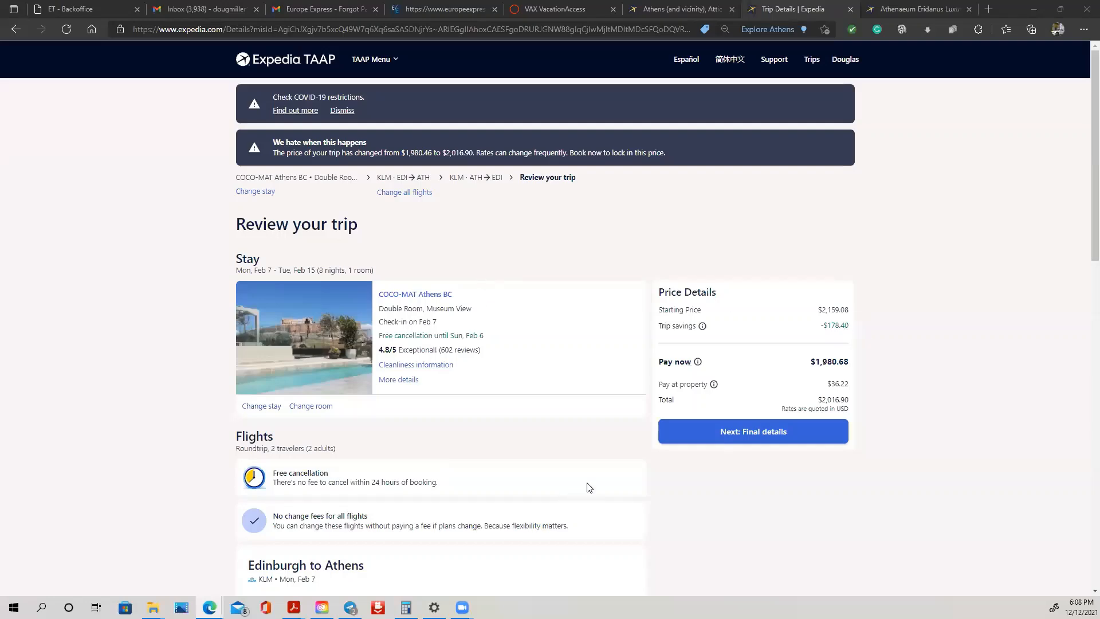
scroll(607, 487, "down", 7)
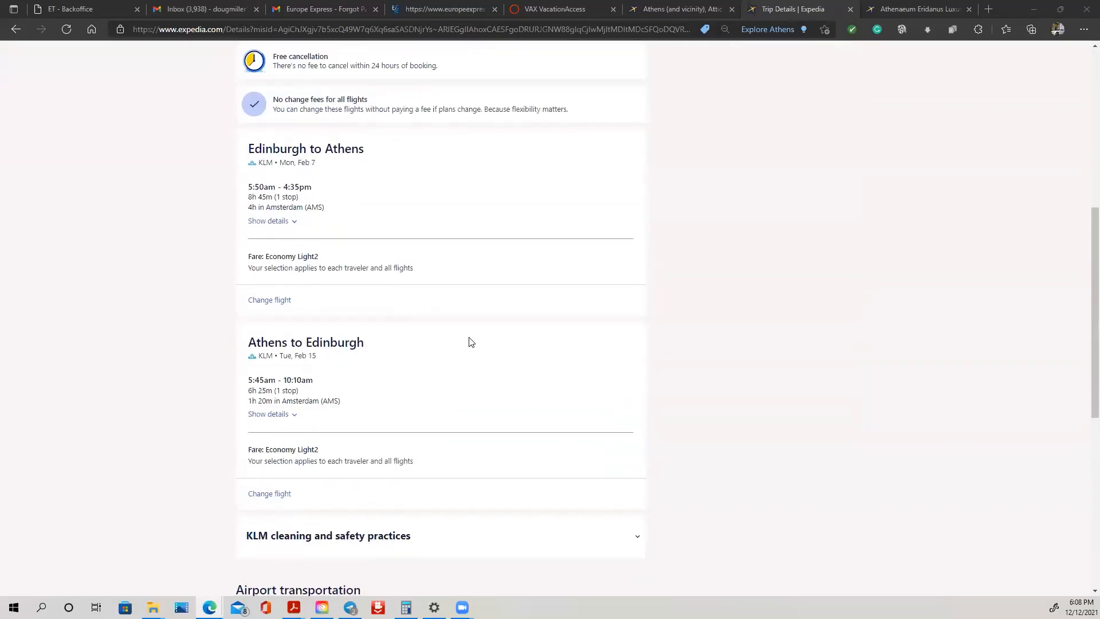
Step: Go from the Athens package results to the Expedia TAAP home page and open the roundtrip flight search
left_click(686, 7)
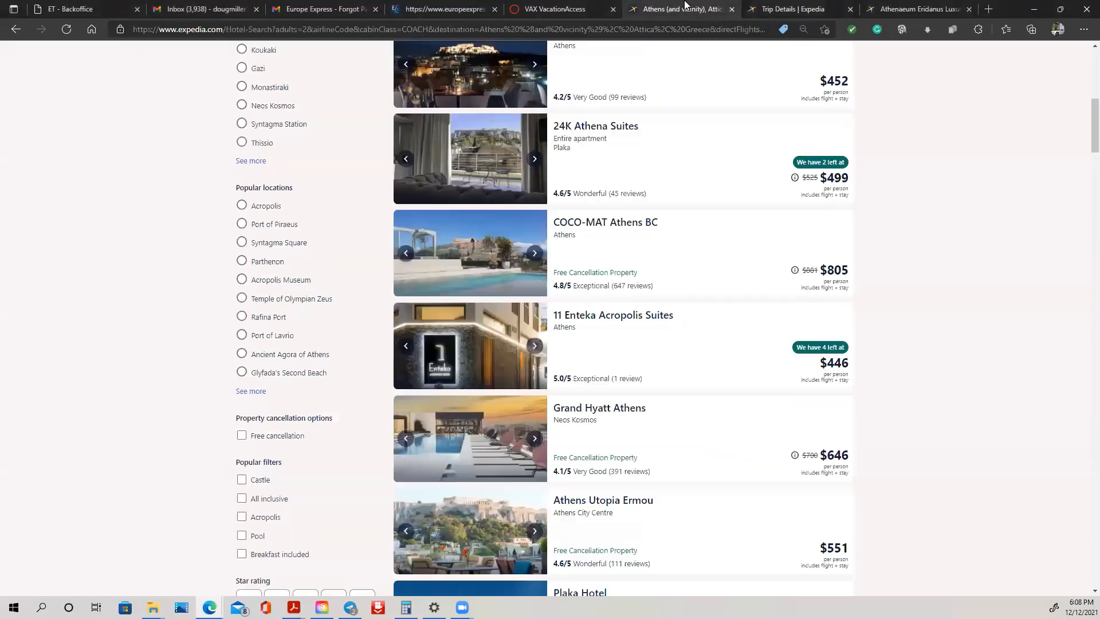
scroll(688, 343, "up", 8)
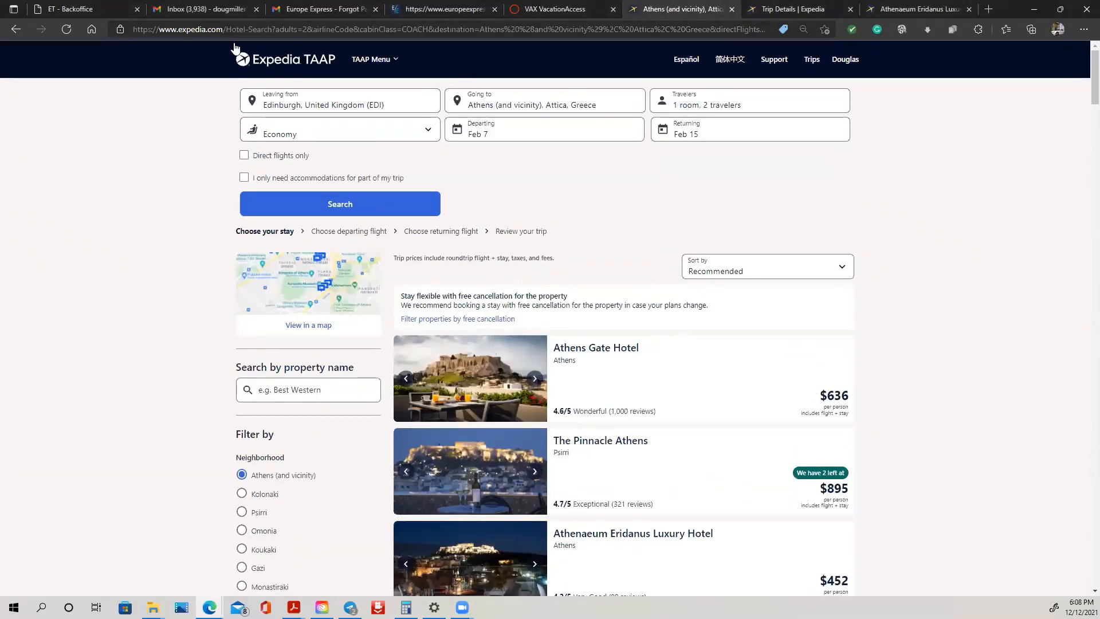
left_click(284, 61)
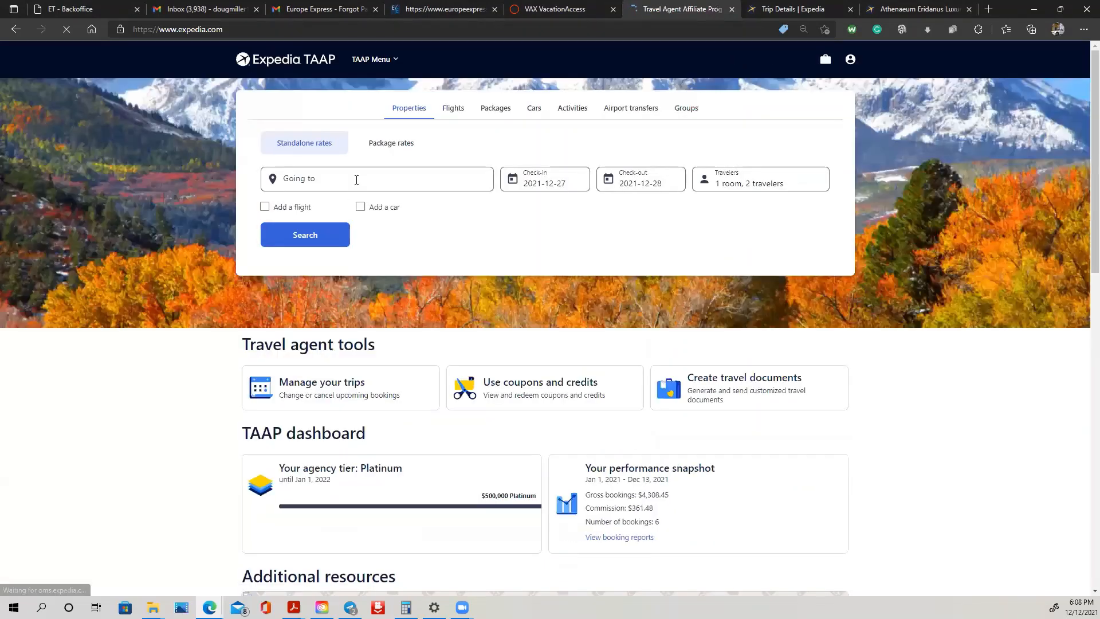
left_click(356, 180)
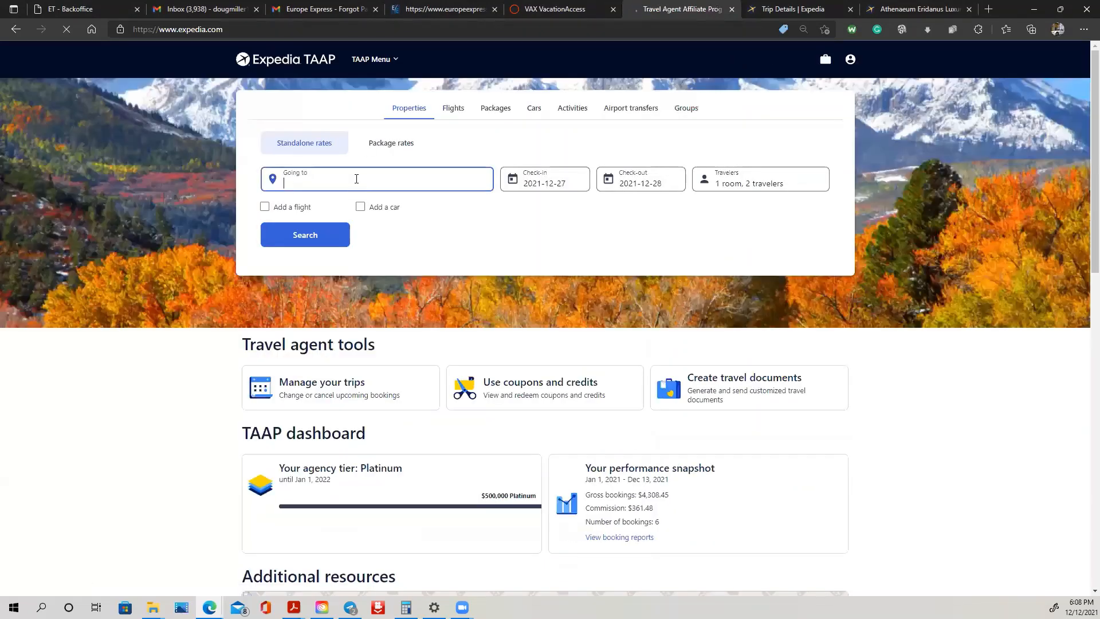
left_click(453, 109)
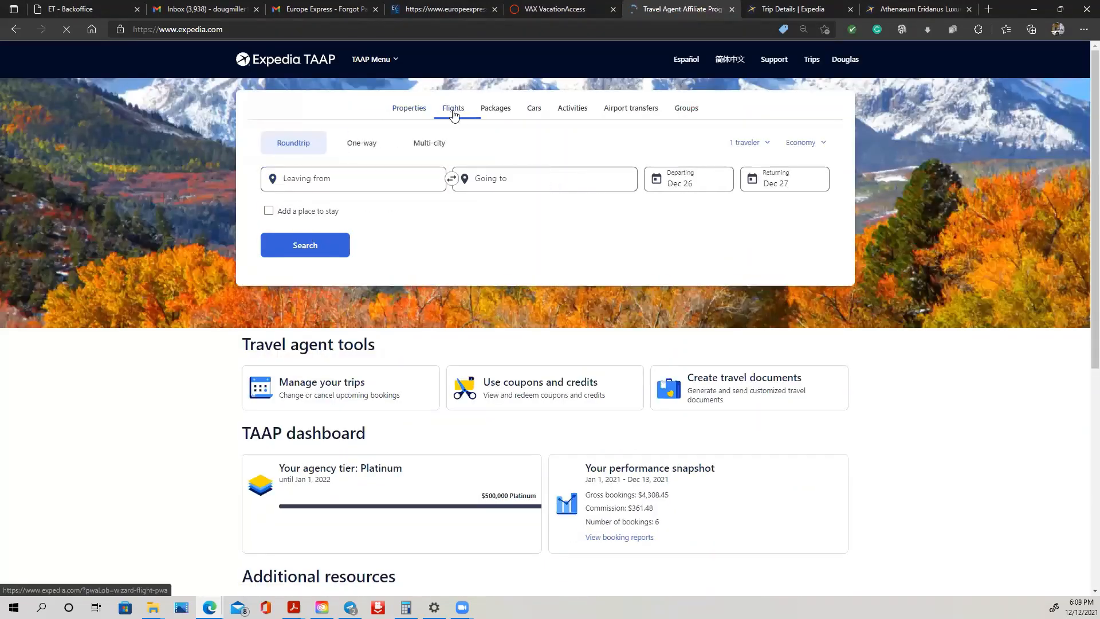
Step: Set the roundtrip flight search to leave from Edinburgh (EDI) and go to Athens (ATH - Eleftherios Venizelos)
left_click(348, 177)
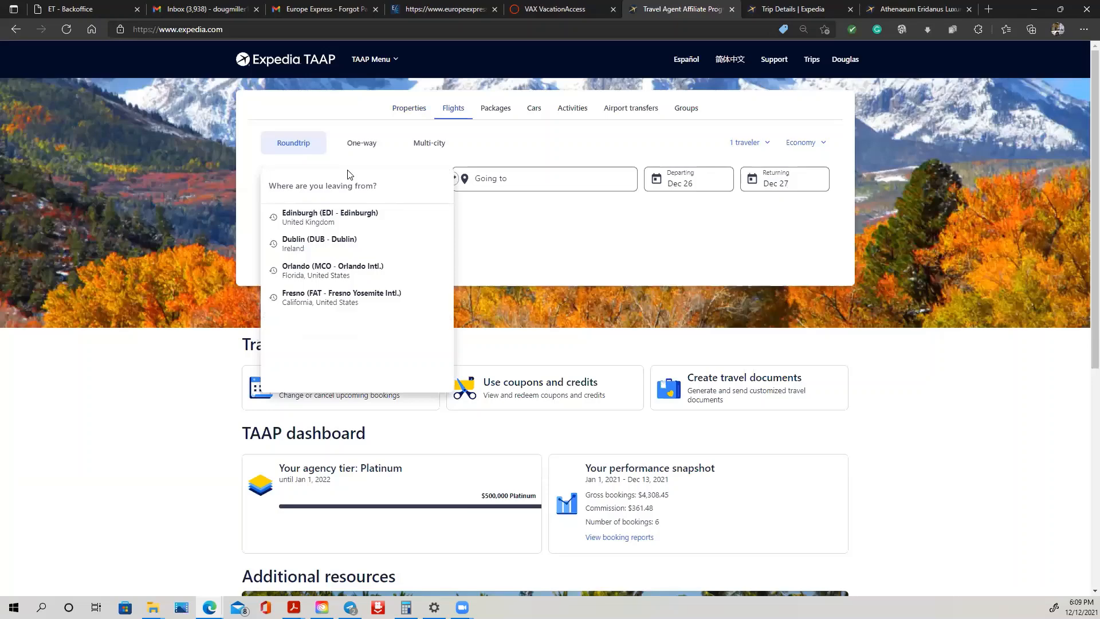
type("ed")
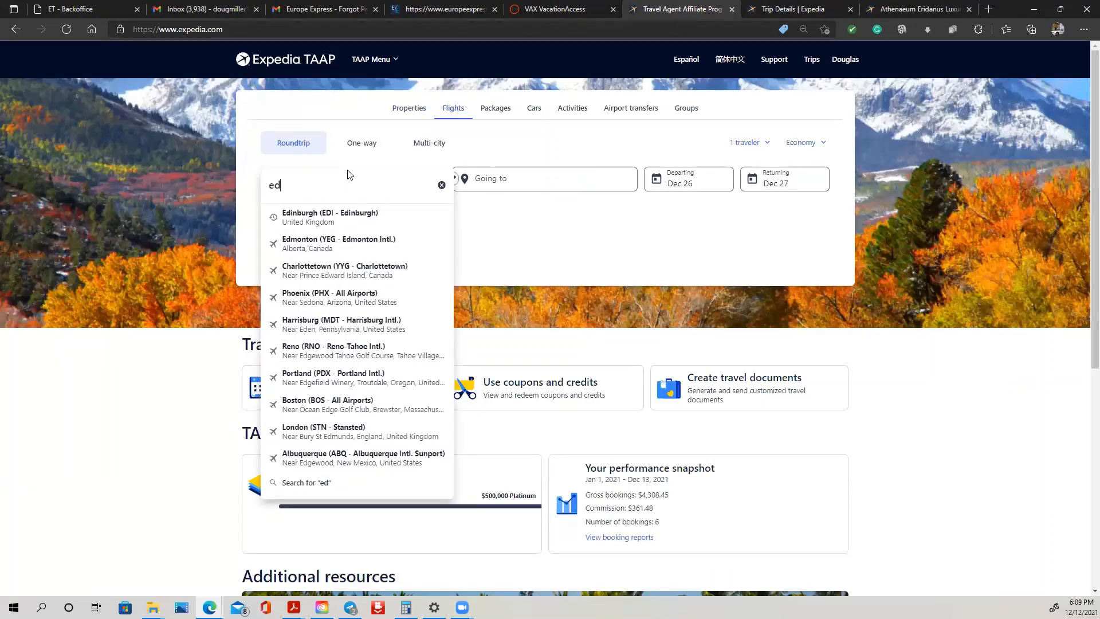
left_click(336, 216)
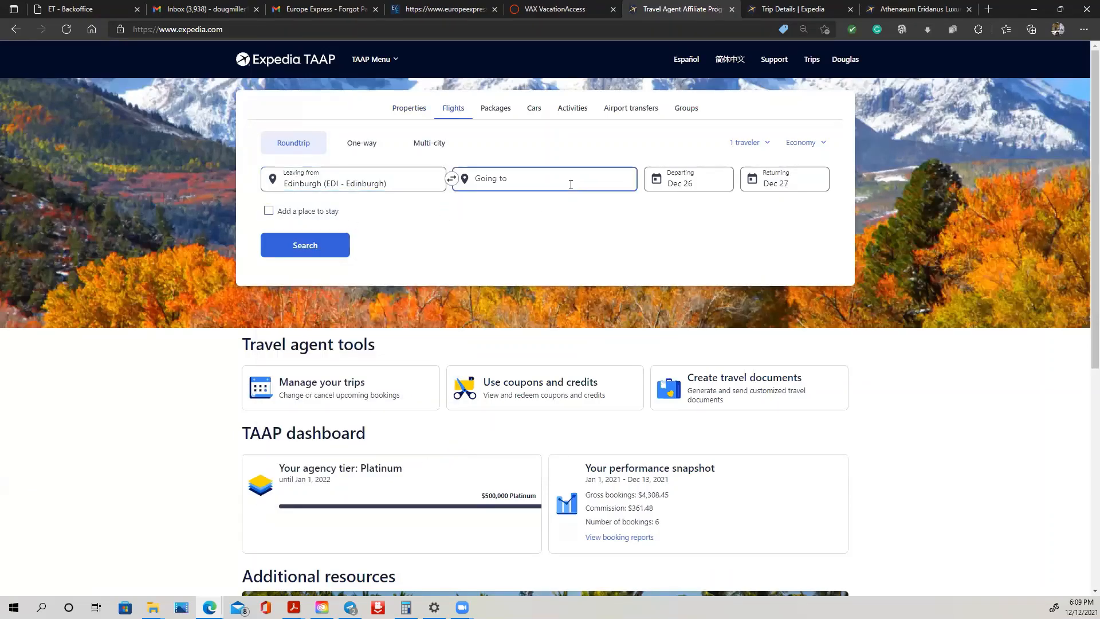
left_click(571, 184)
type("ath")
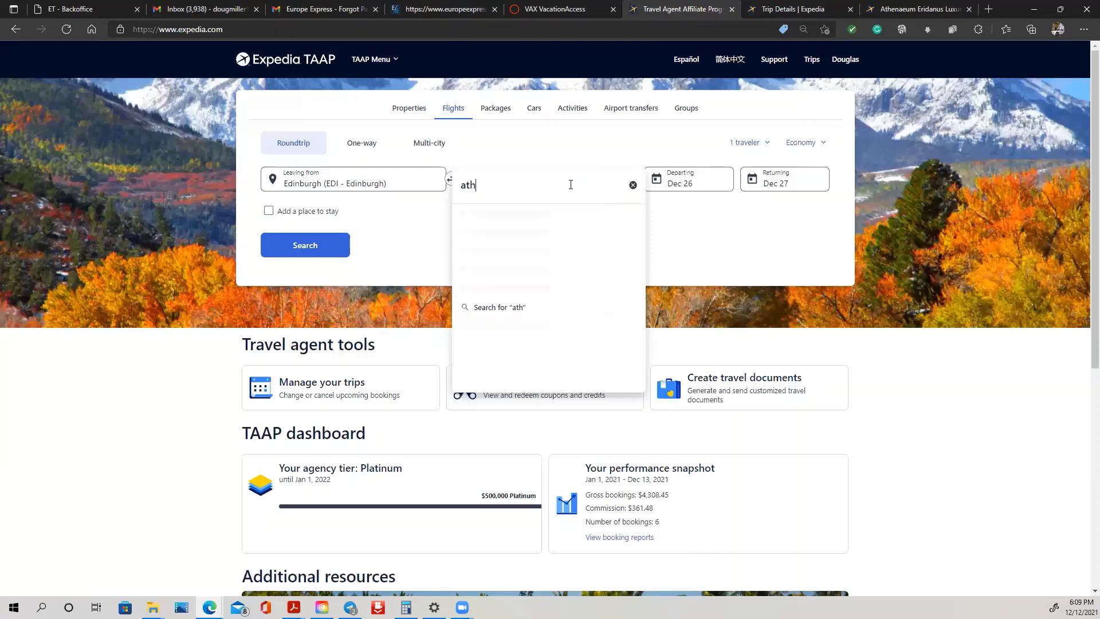
type("ens")
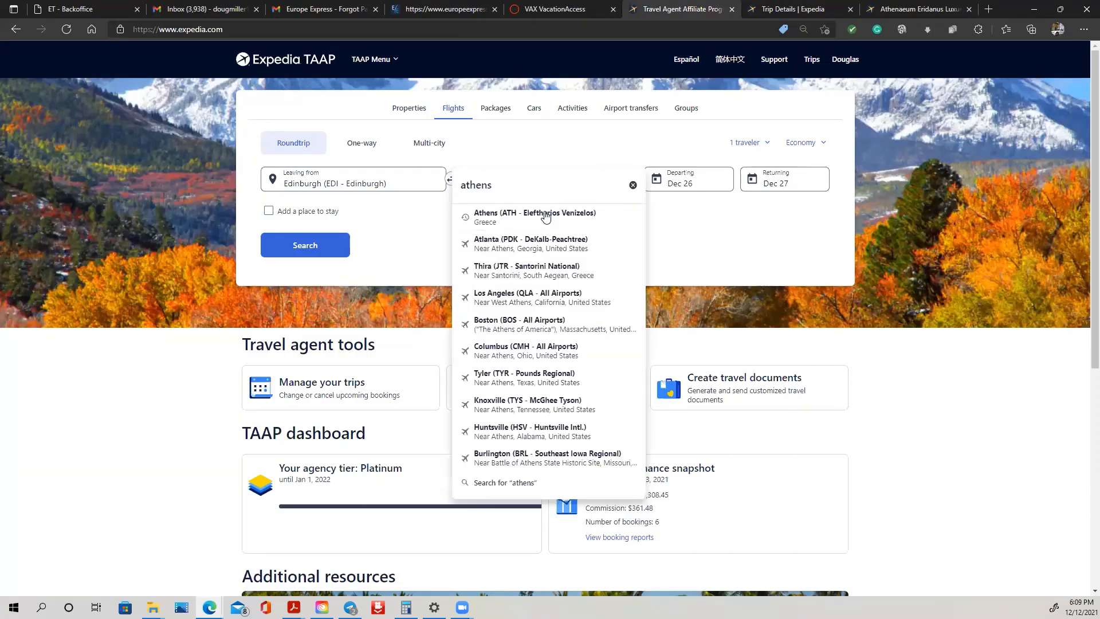
left_click(545, 216)
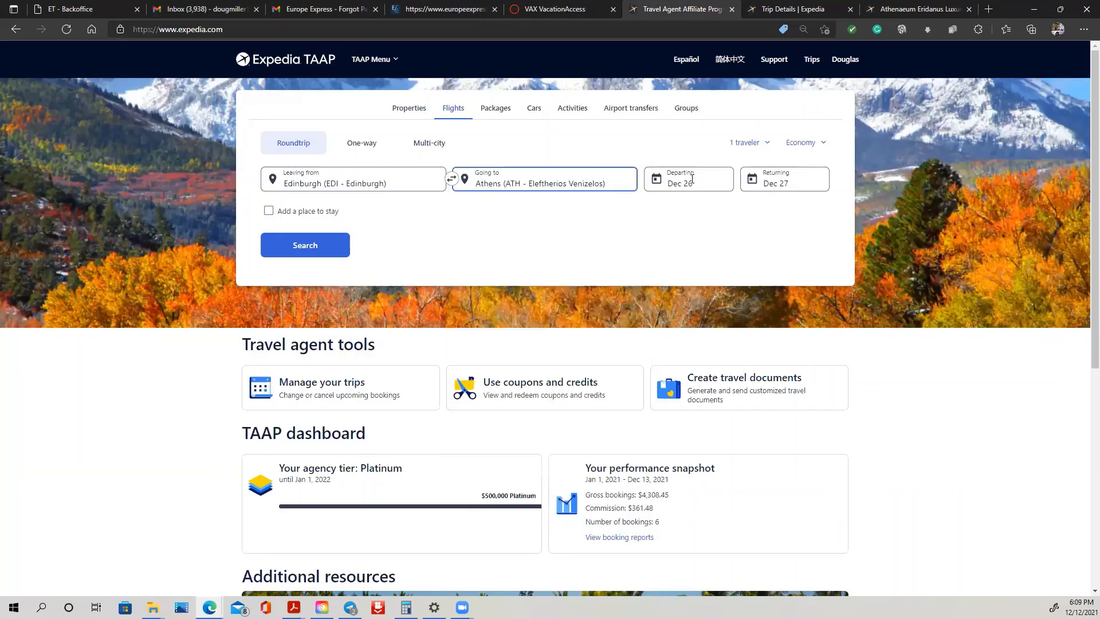
Step: Review the COCO-MAT Athens BC package again, checking its travel dates, price details and both KLM flights
left_click(779, 7)
scroll(501, 342, "up", 7)
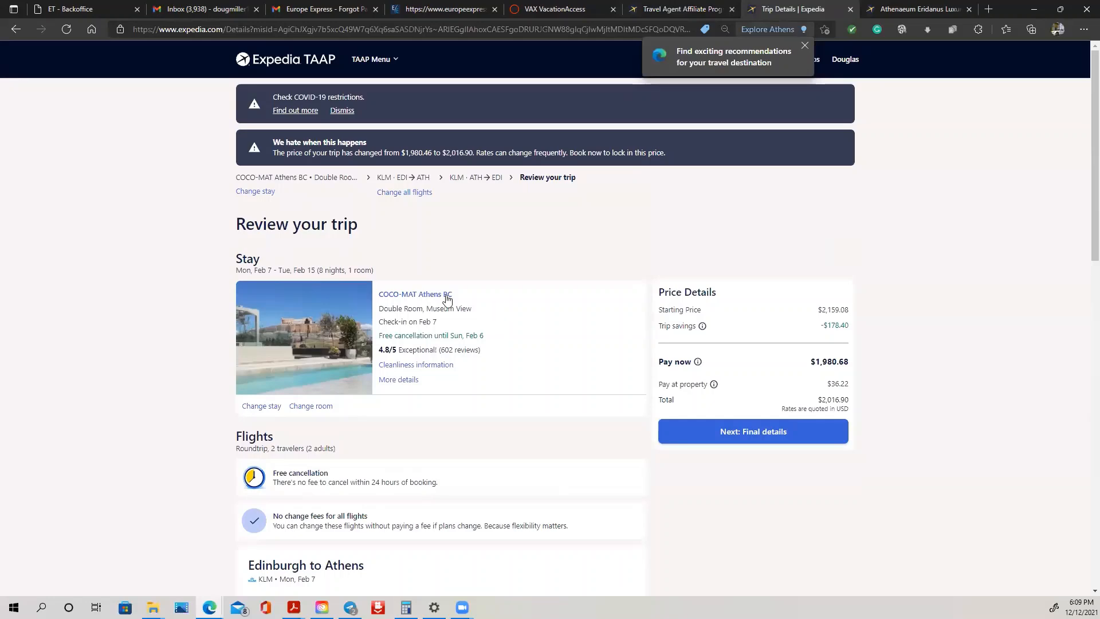
scroll(320, 424, "down", 4)
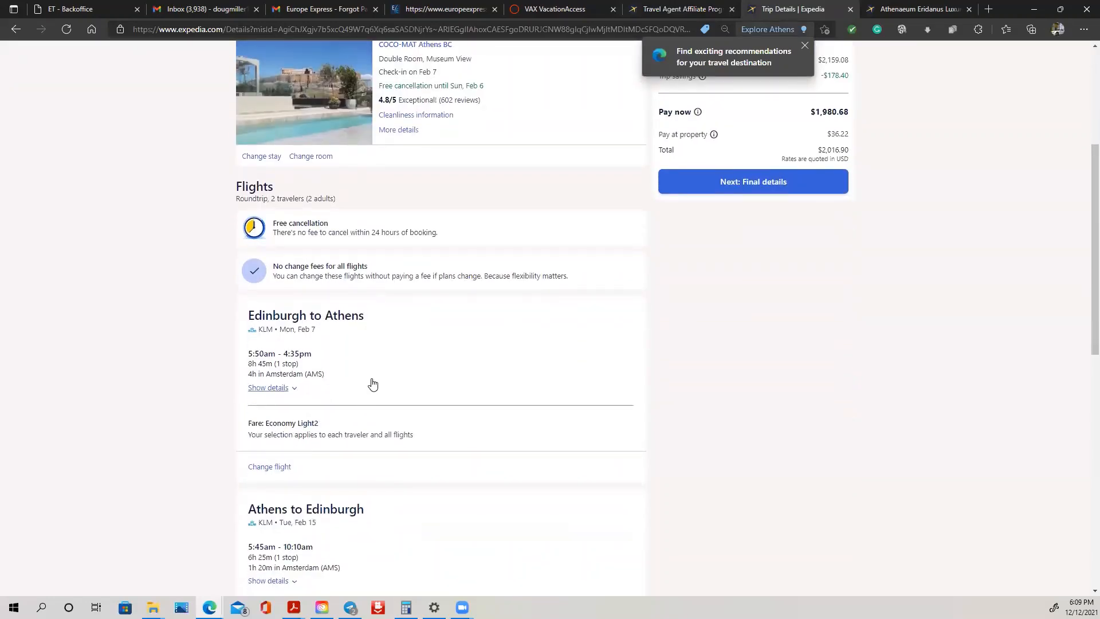
scroll(373, 384, "down", 10)
scroll(482, 383, "up", 15)
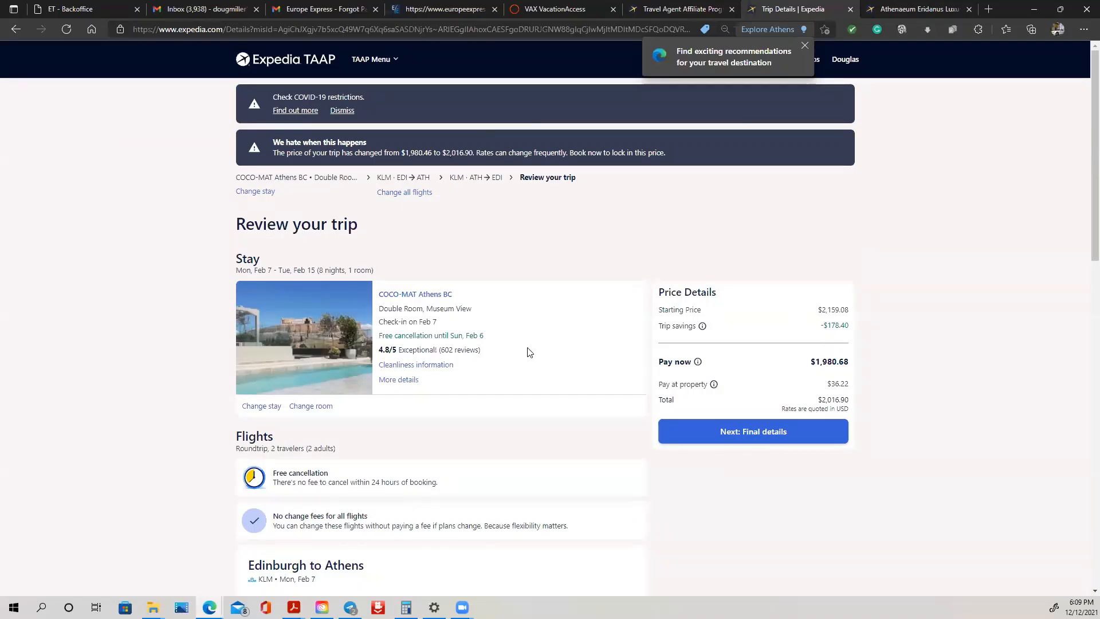
scroll(411, 339, "down", 5)
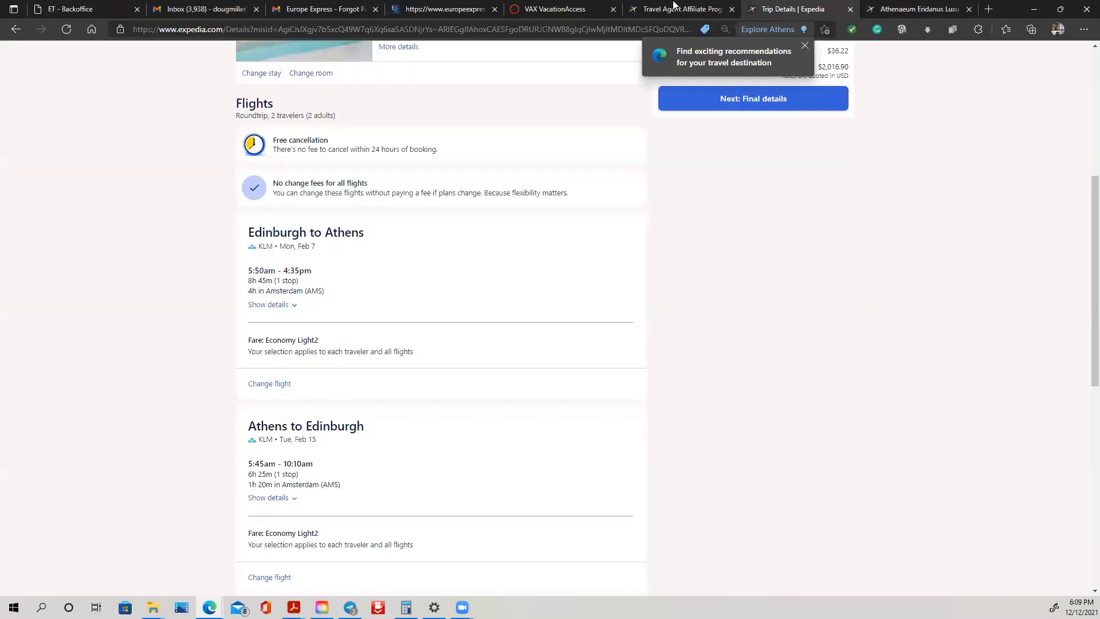
Step: Return to the flight search and set the travel dates to depart Feb 7 and return Feb 15
left_click(693, 9)
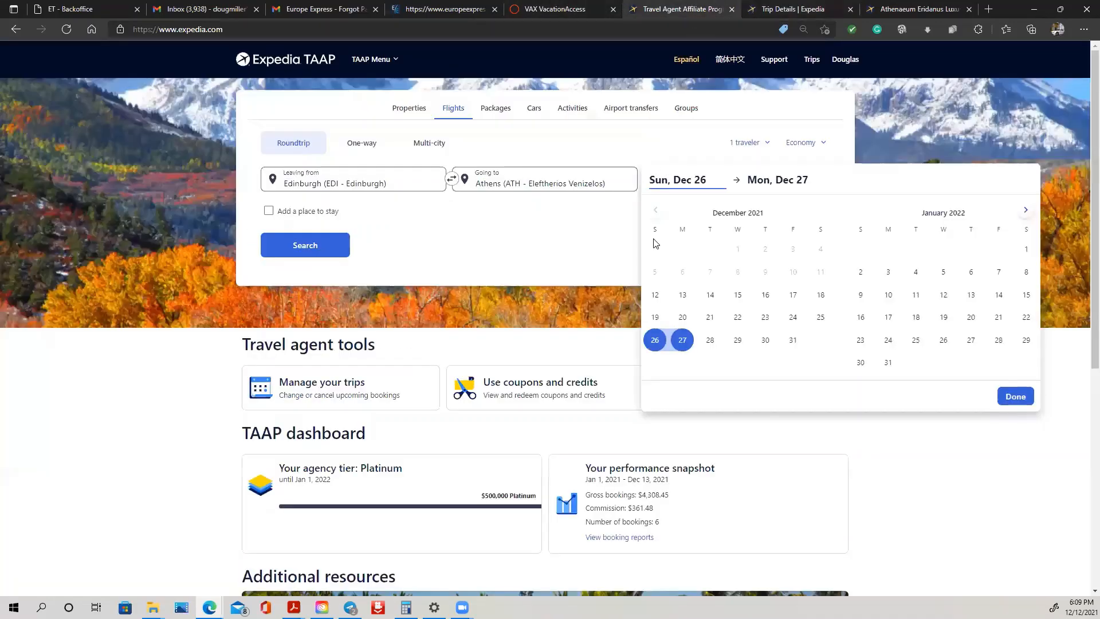
left_click(1026, 210)
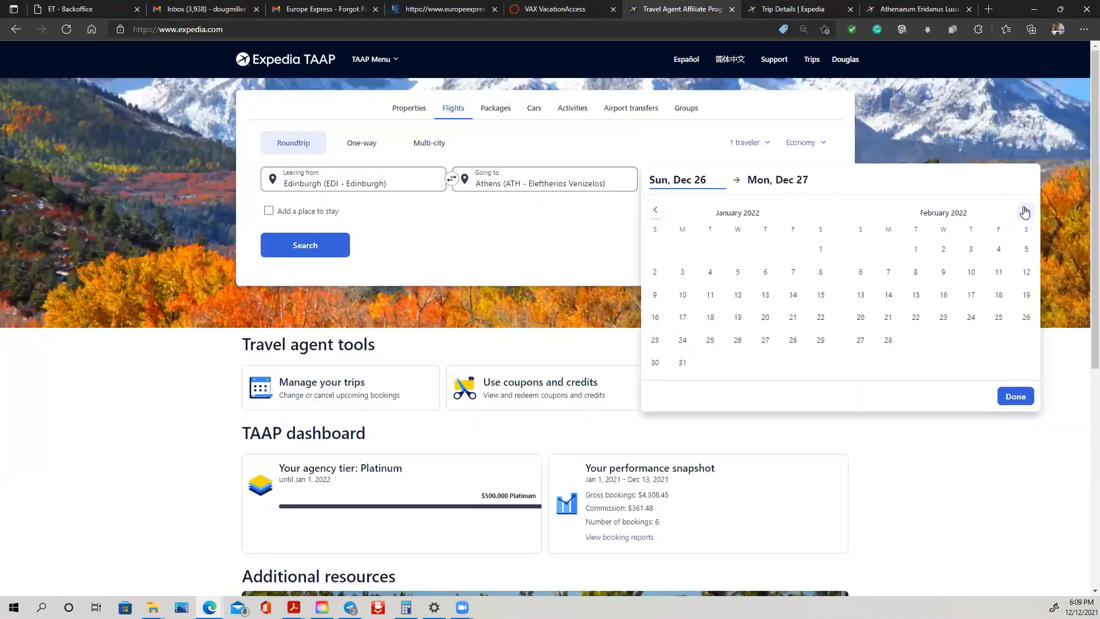
left_click(888, 272)
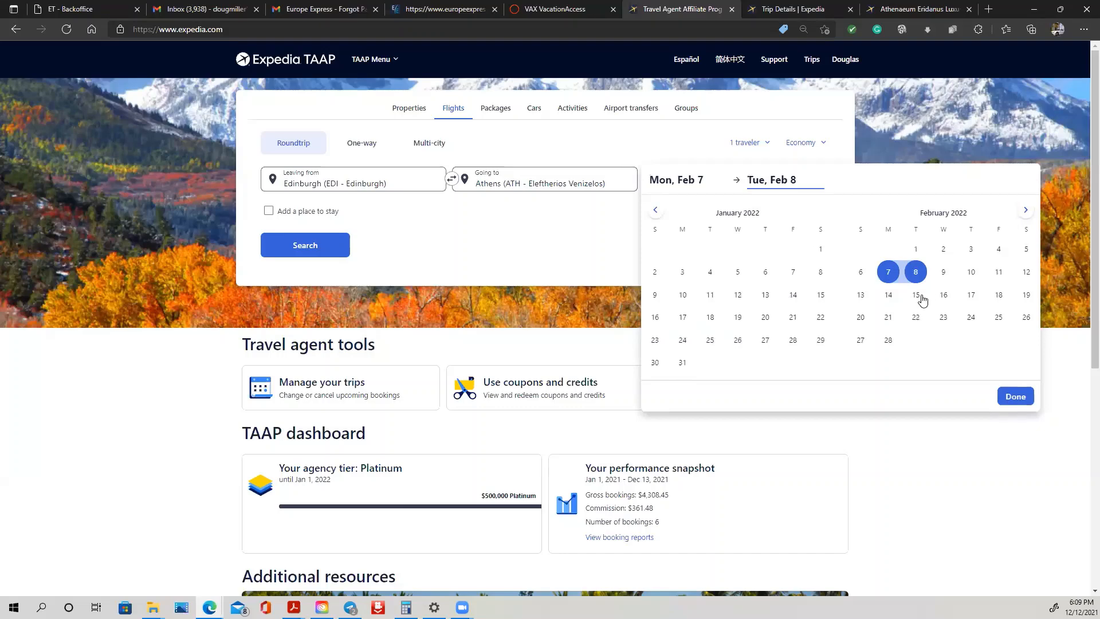
left_click(917, 294)
left_click(1016, 395)
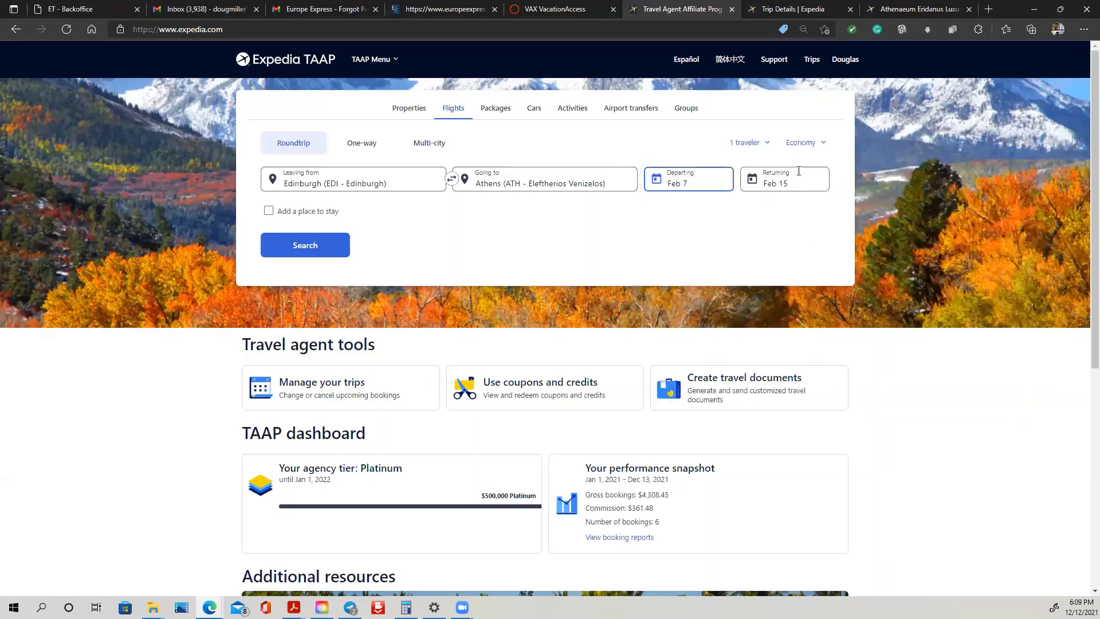
Step: Run the roundtrip flight search, close the Athenaeum Eridanus hotel page and return to the EDI to ATH flight results
left_click(306, 248)
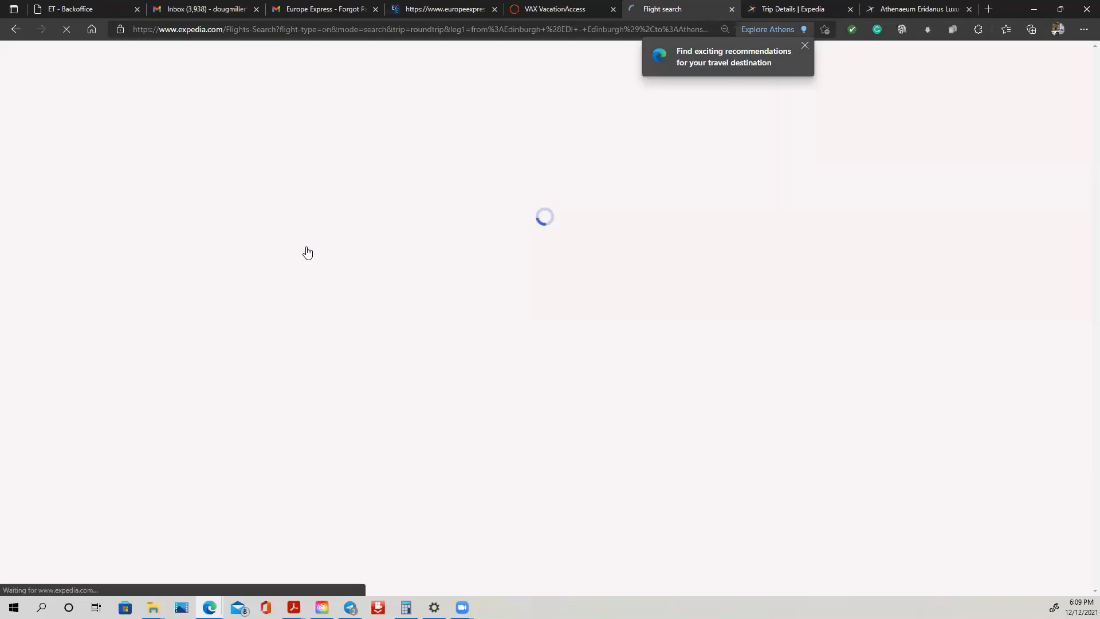
left_click(931, 8)
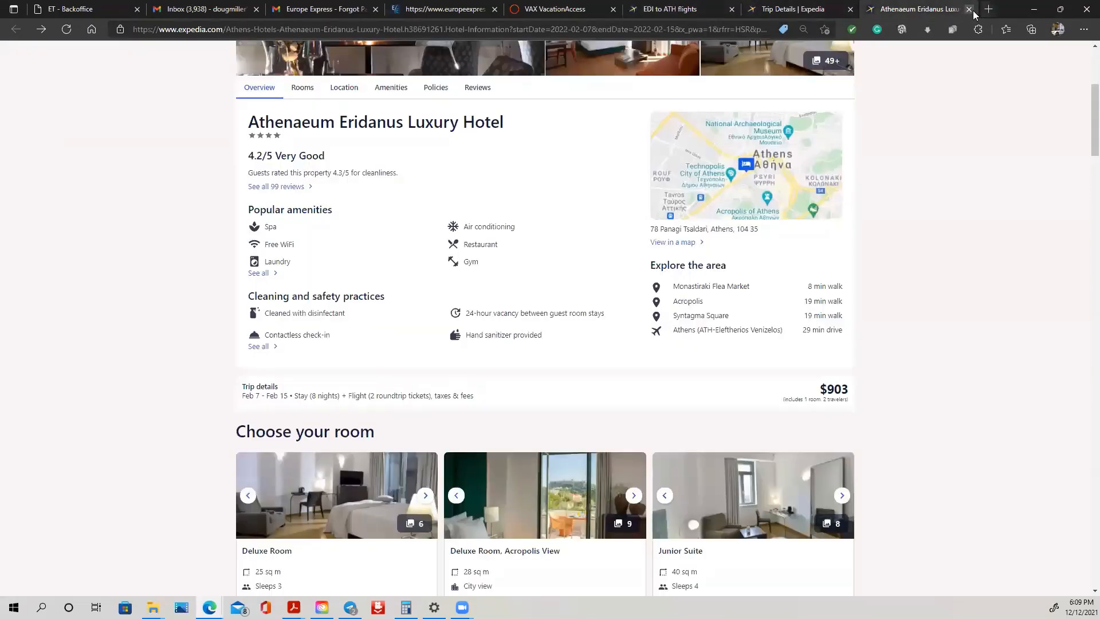
left_click(969, 9)
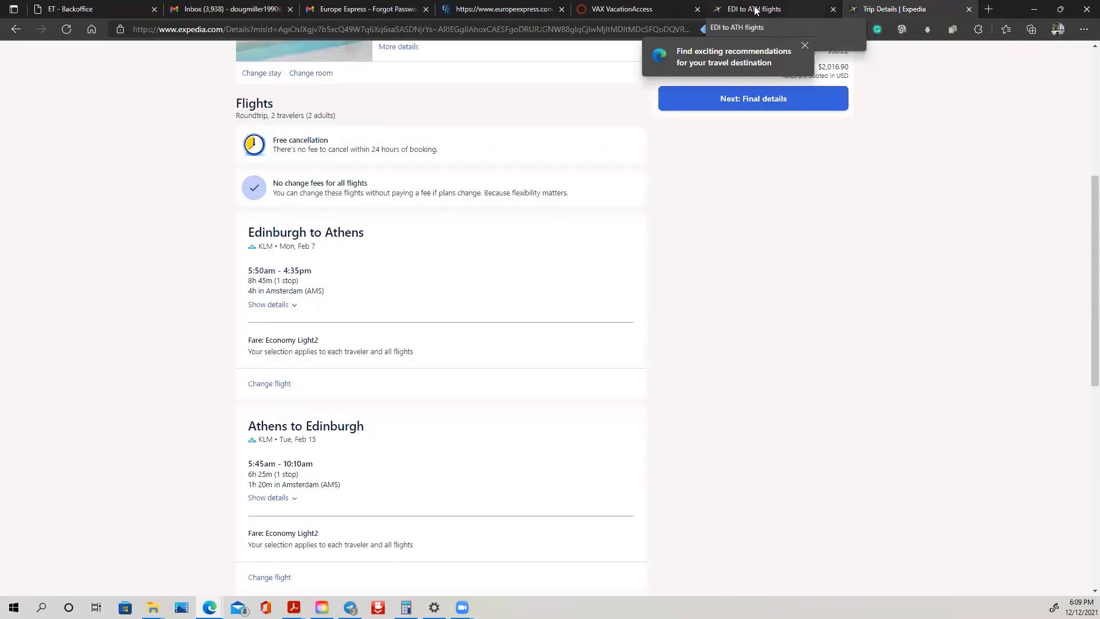
left_click(756, 10)
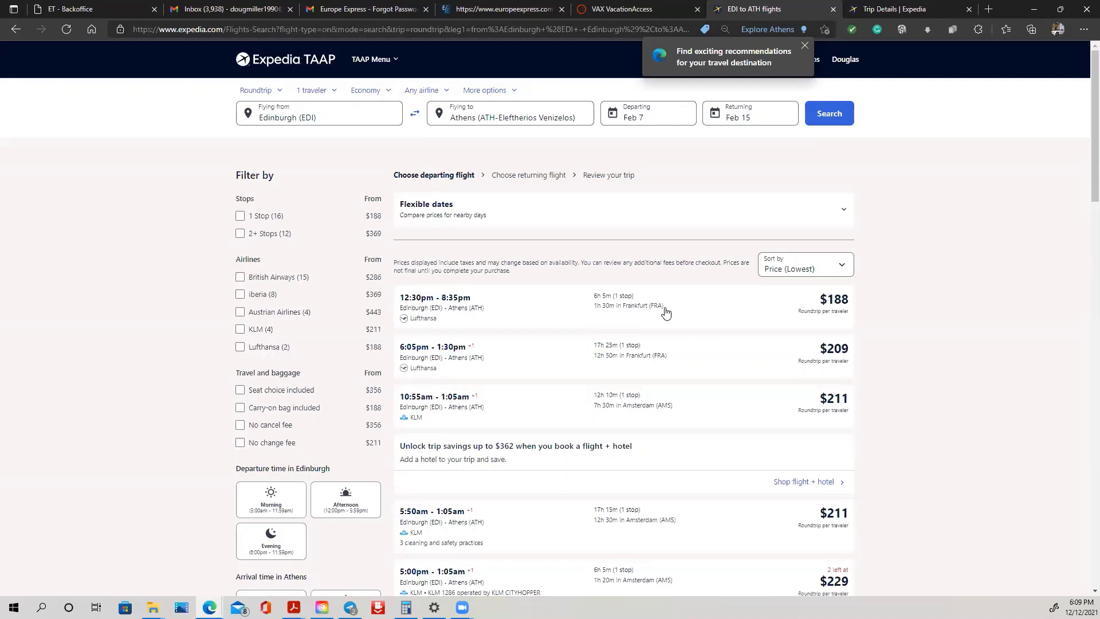
Step: Choose the KLM 5:50am - 4:35pm departing flight from Edinburgh to Athens with the Economy Light2 fare
scroll(657, 372, "down", 1)
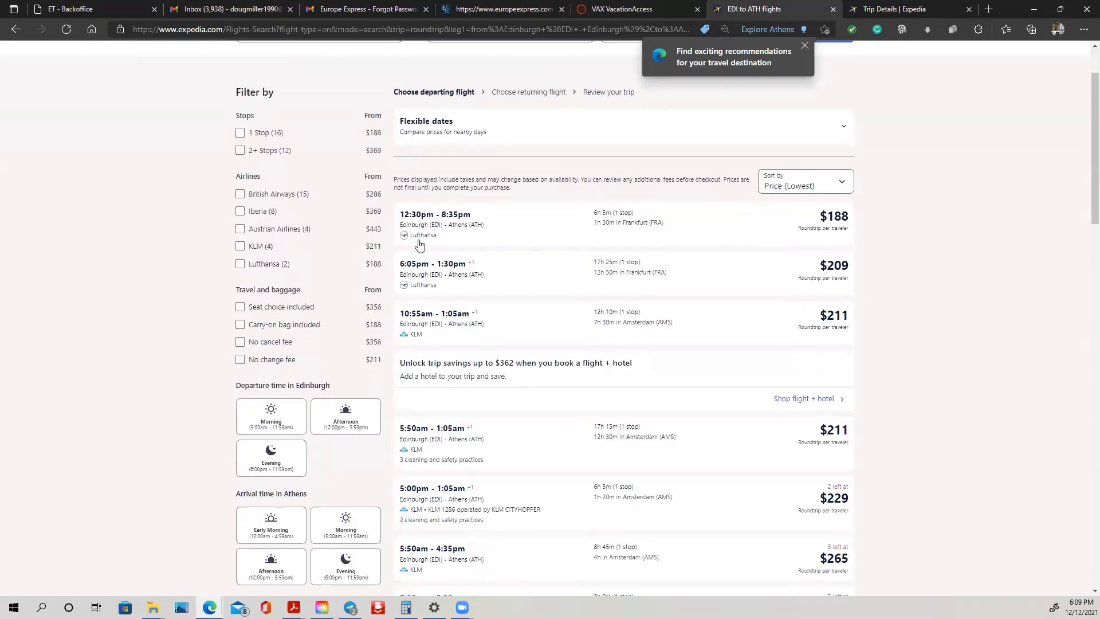
scroll(480, 313, "down", 2)
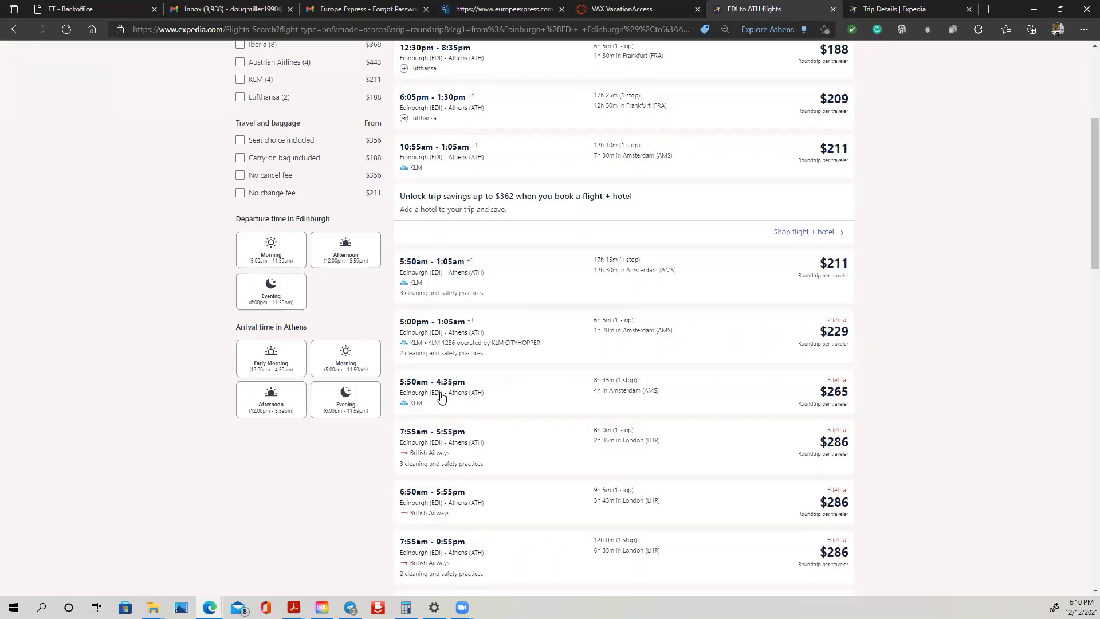
scroll(444, 394, "up", 3)
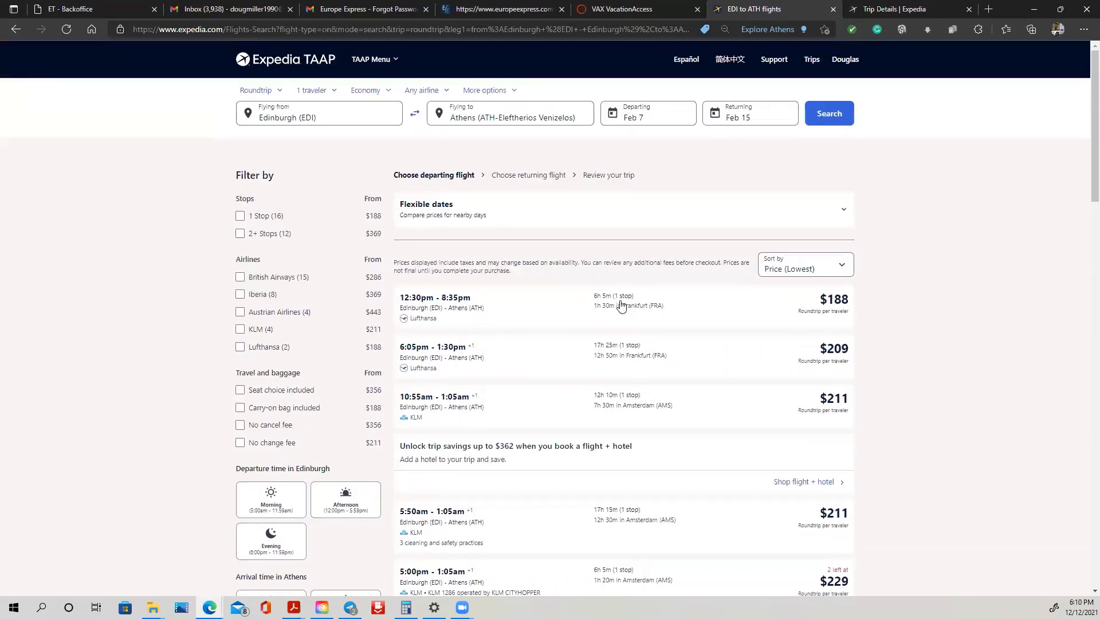
scroll(470, 304, "down", 4)
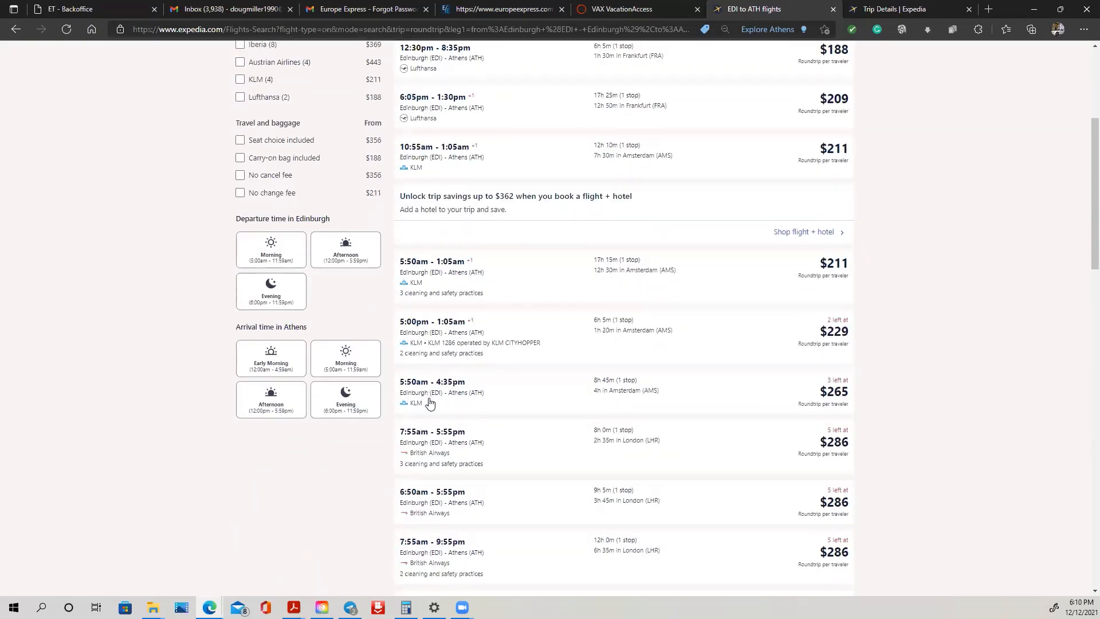
left_click(457, 395)
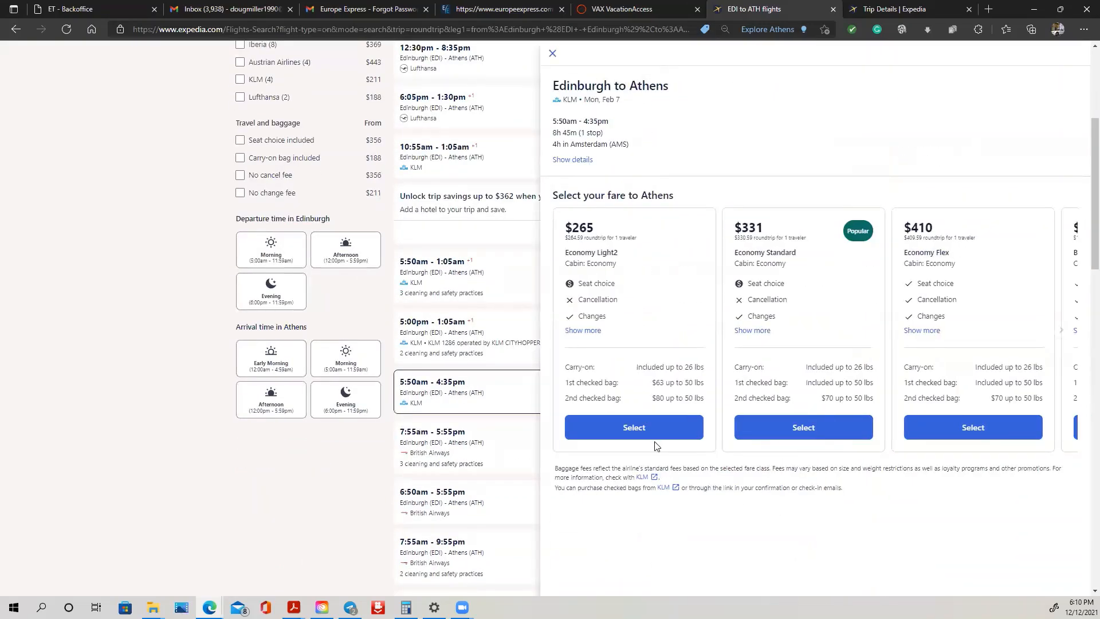
left_click(668, 429)
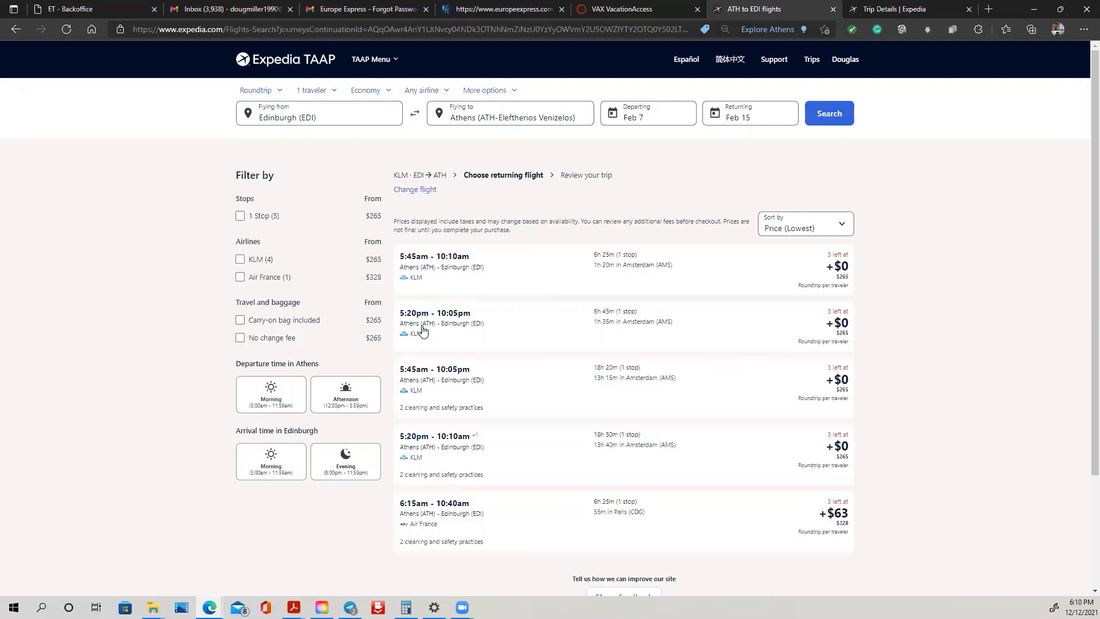
Step: Choose the KLM 5:20pm - 10:05pm return flight to Edinburgh with the Economy Light2 fare and review the trip details
left_click(468, 328)
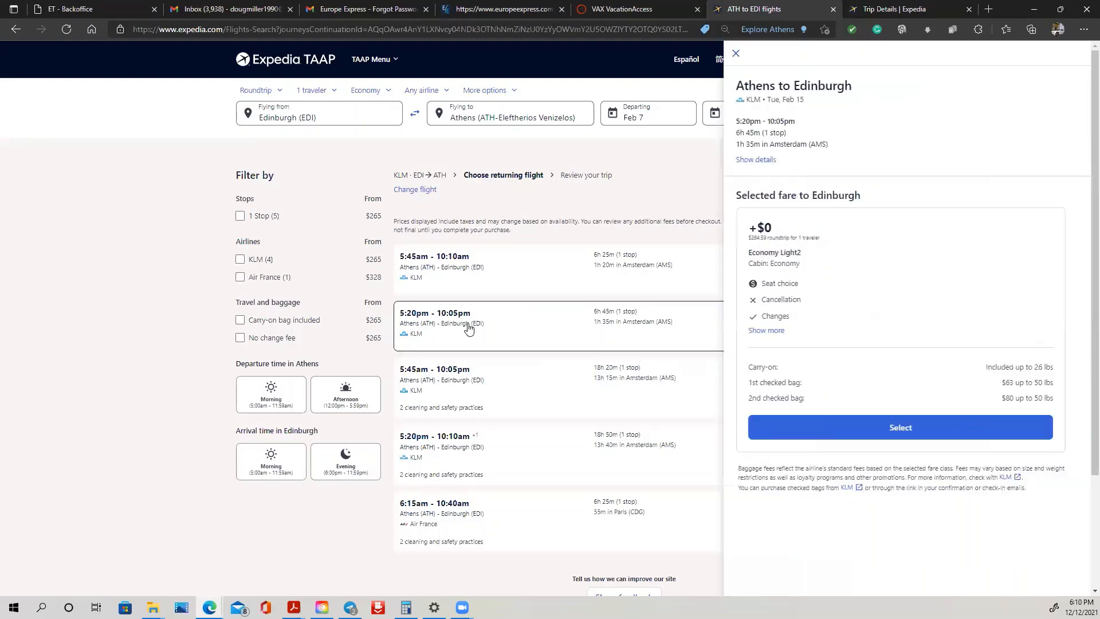
left_click(873, 434)
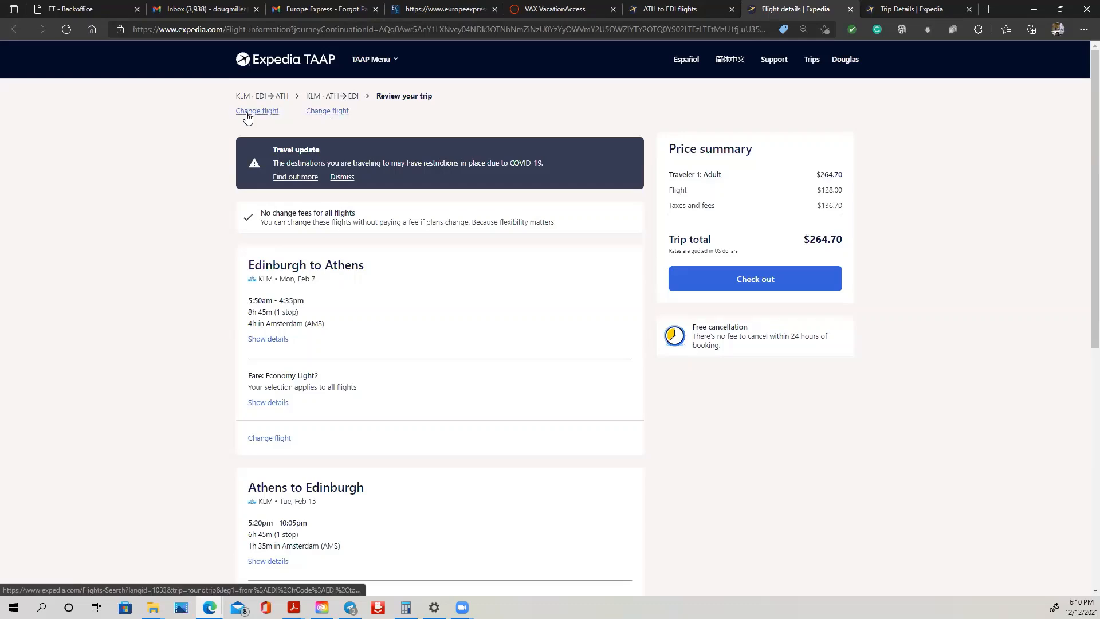
scroll(516, 433, "down", 8)
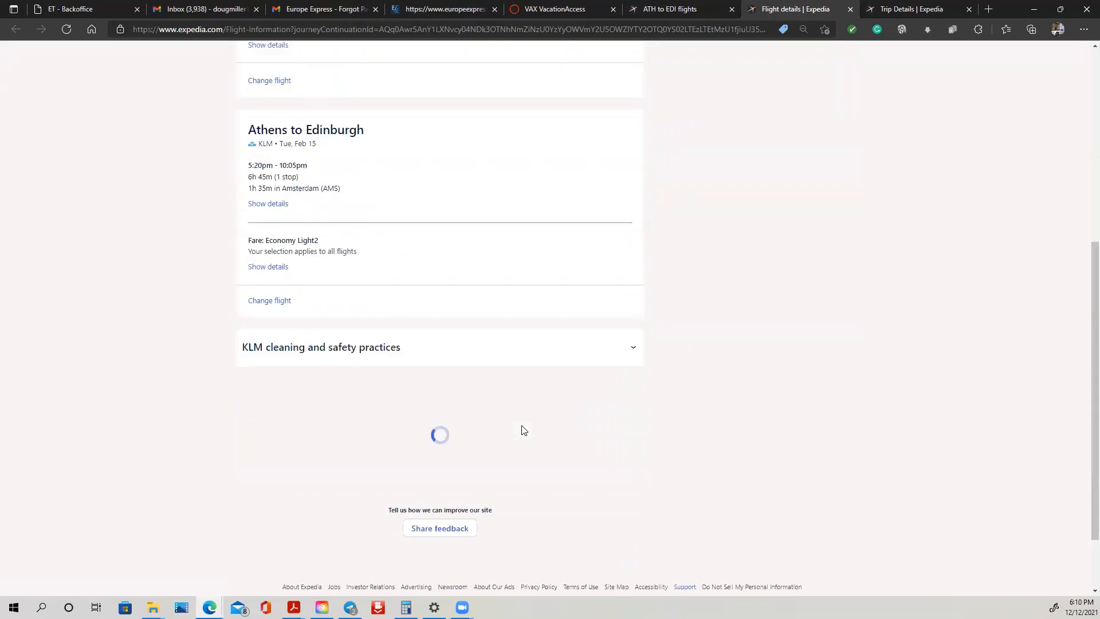
scroll(525, 428, "up", 8)
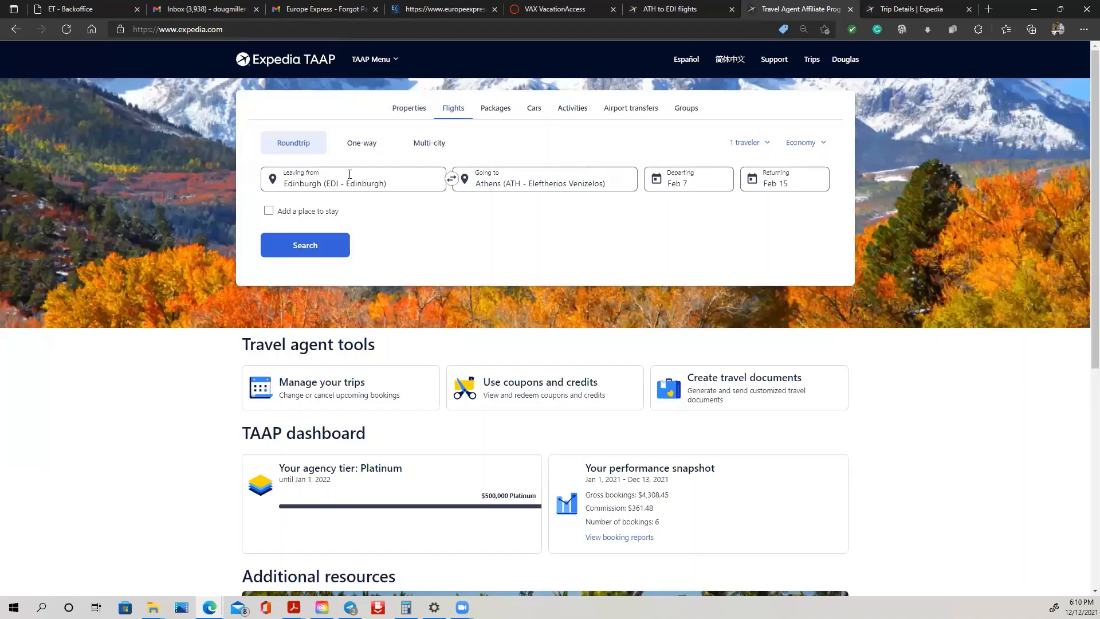
Step: Set the Edinburgh to Athens flight search to 2 adults and run it again
left_click(766, 145)
left_click(753, 194)
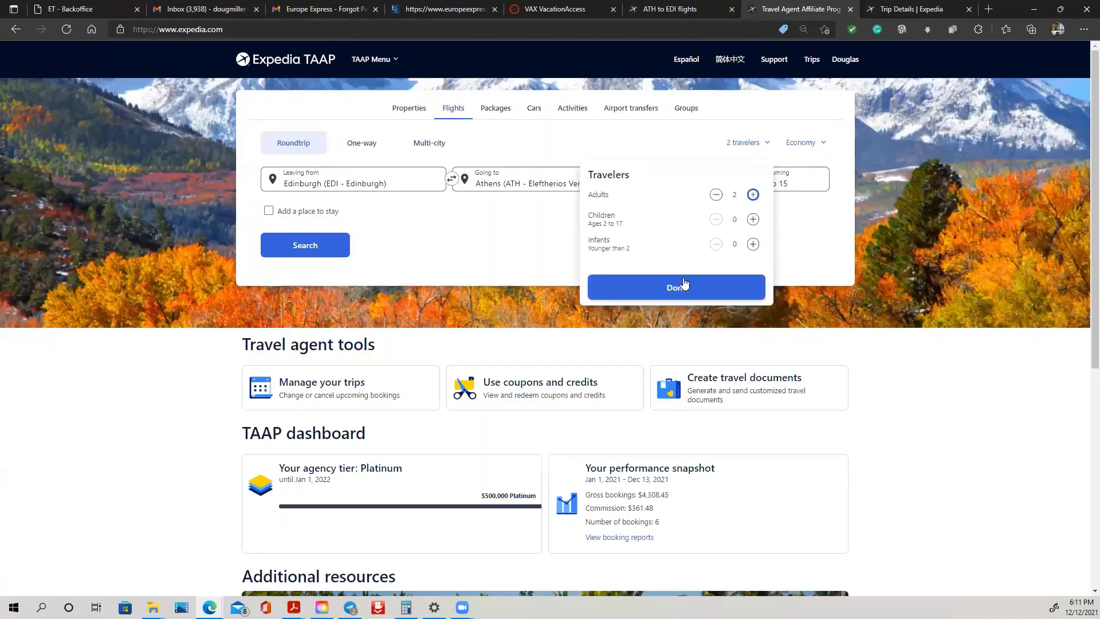
left_click(724, 287)
left_click(322, 245)
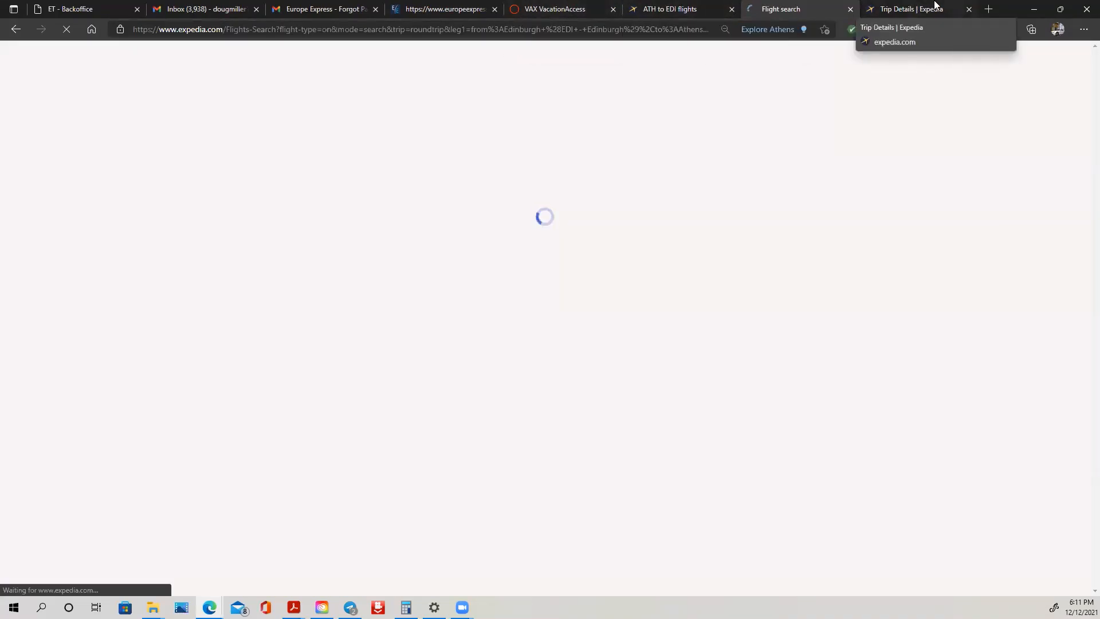
Step: Open the COCO-MAT Athens BC hotel page in a new tab from the package's trip details and copy the hotel's name
left_click(935, 5)
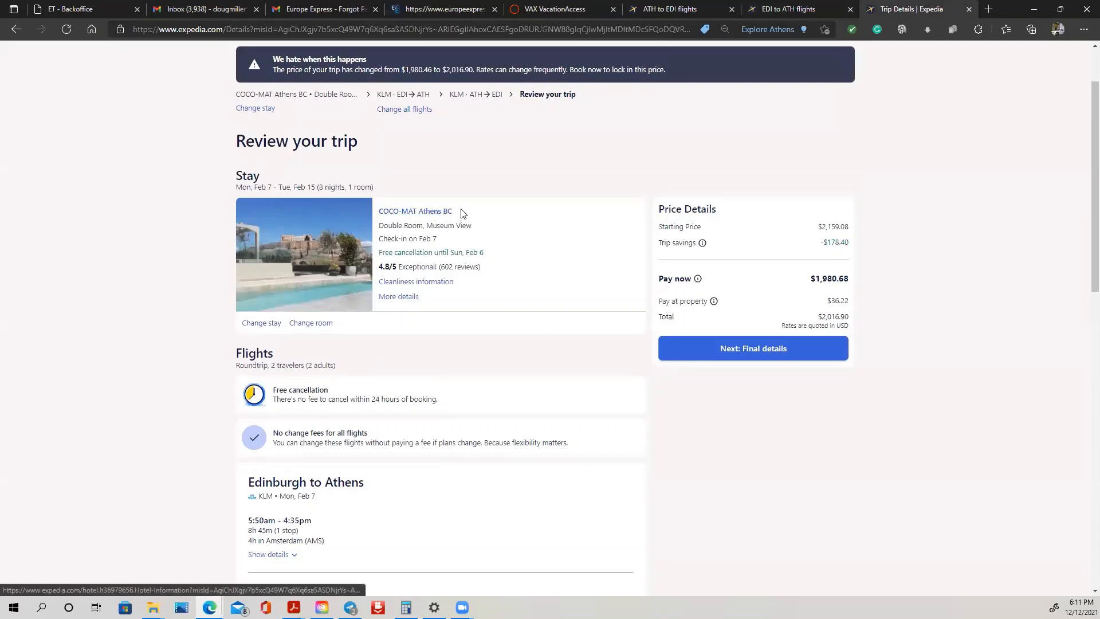
left_click_drag(460, 214, 366, 212)
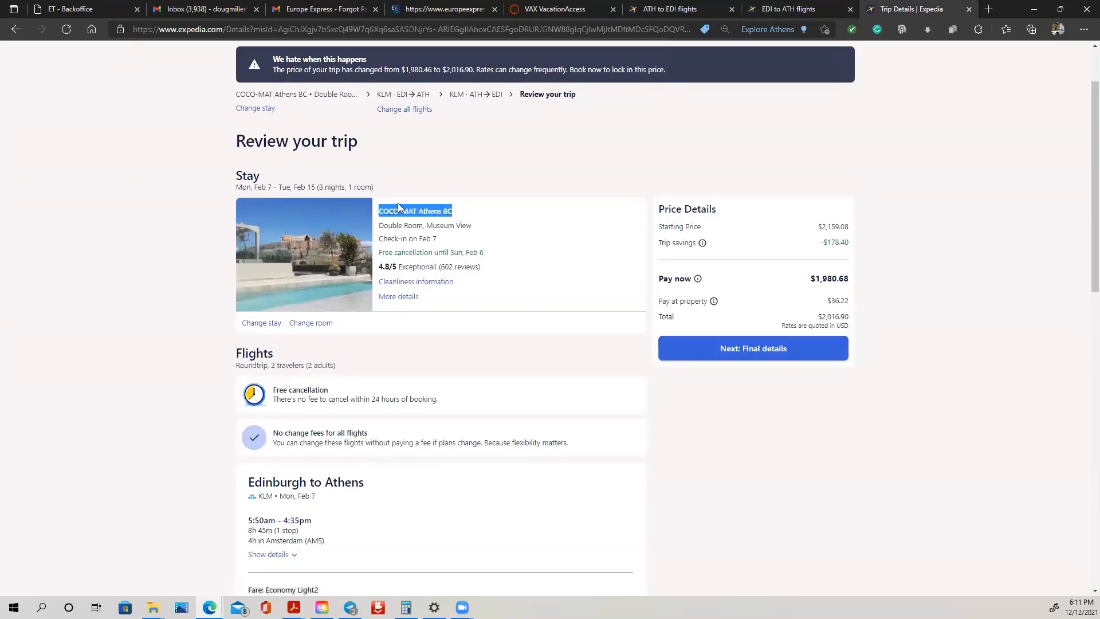
right_click(436, 208)
left_click(477, 217)
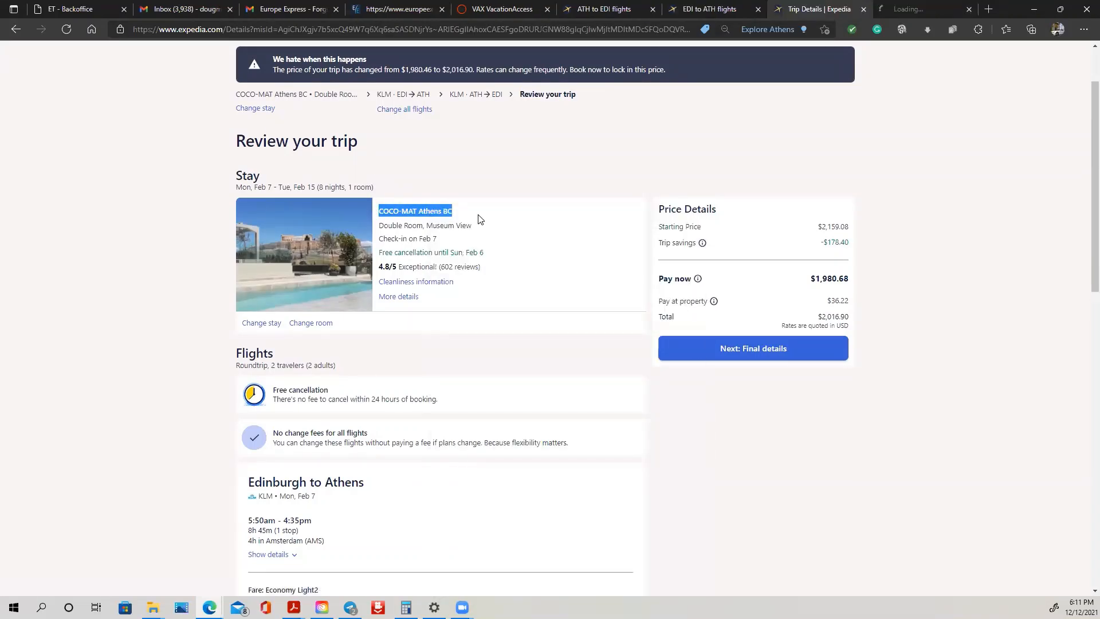
left_click(908, 9)
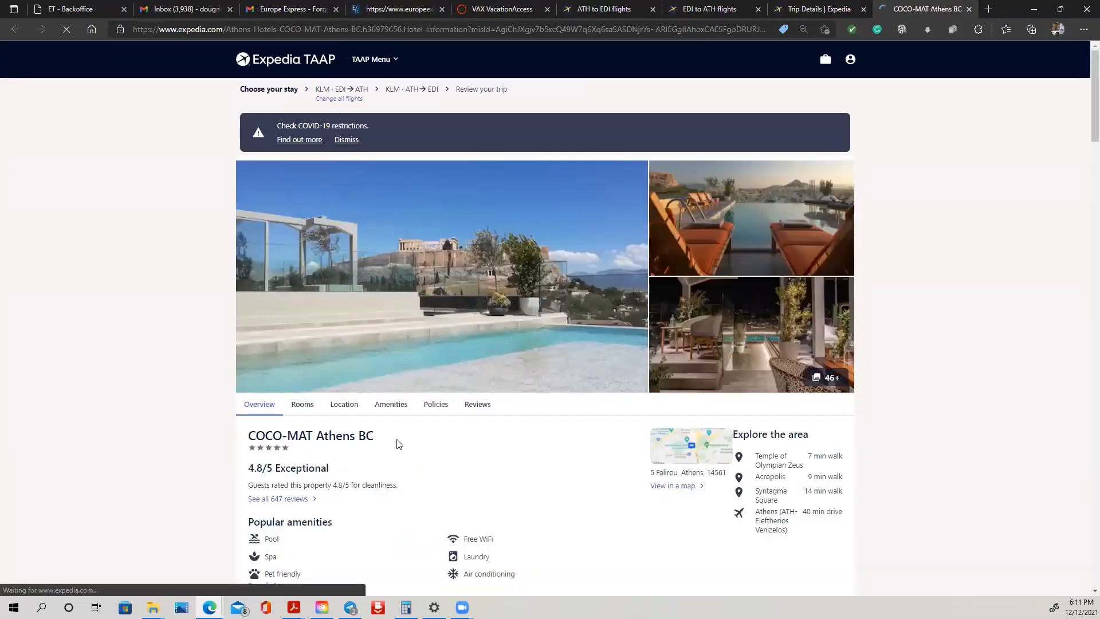
left_click_drag(419, 390, 246, 393)
right_click(305, 392)
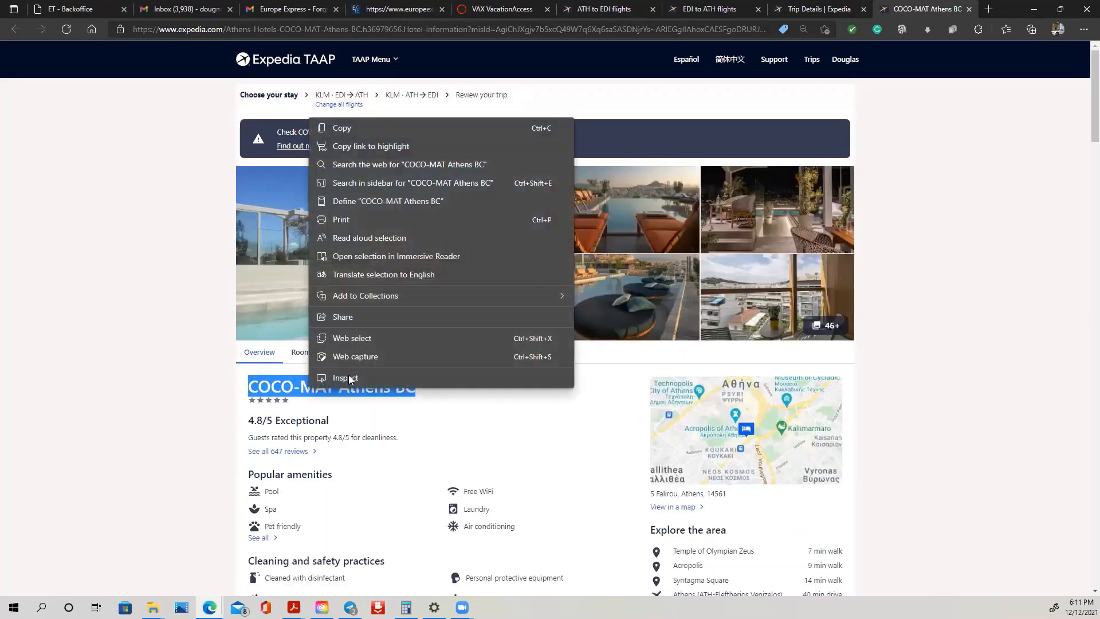
left_click(366, 132)
Step: Switch to VAX VacationAccess and set up a Hotel Only search going to Athens - Greece (ATH)
left_click(498, 8)
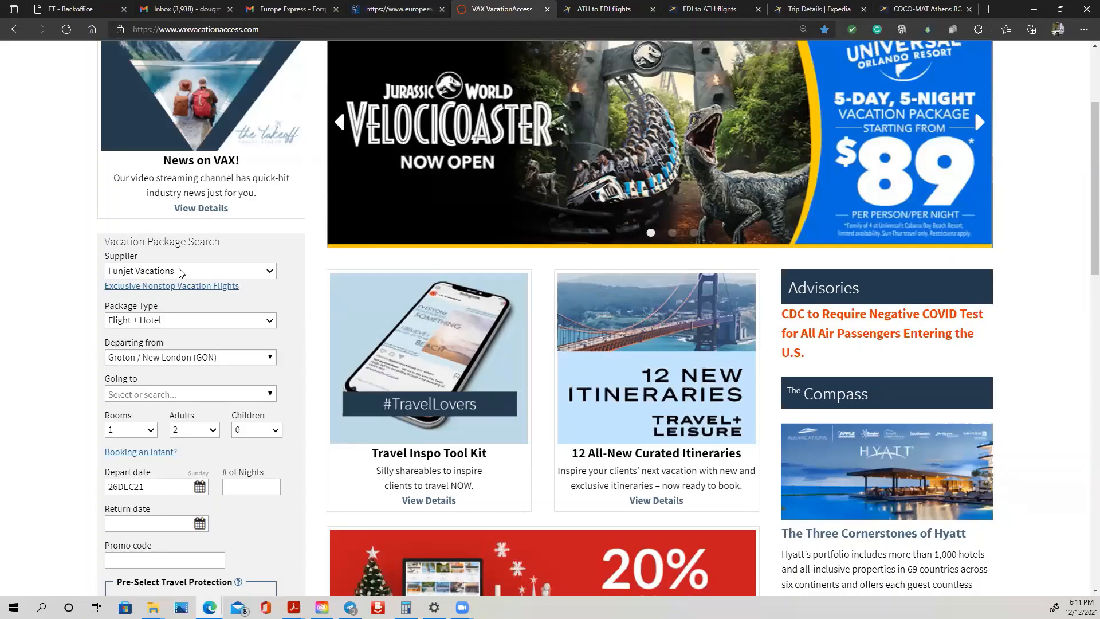
left_click(180, 319)
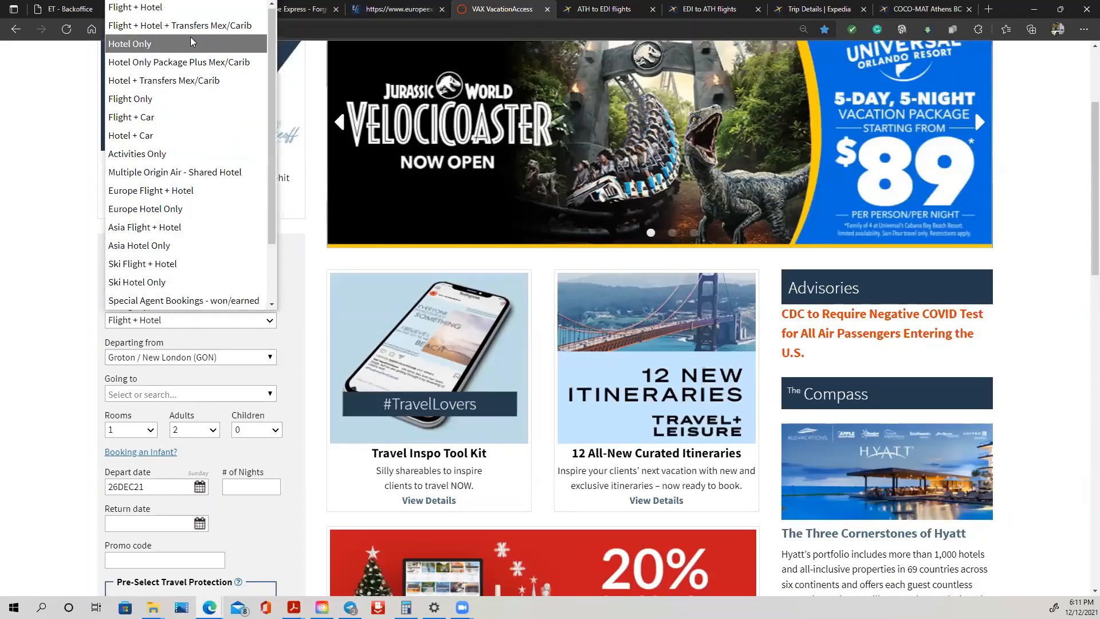
left_click(190, 44)
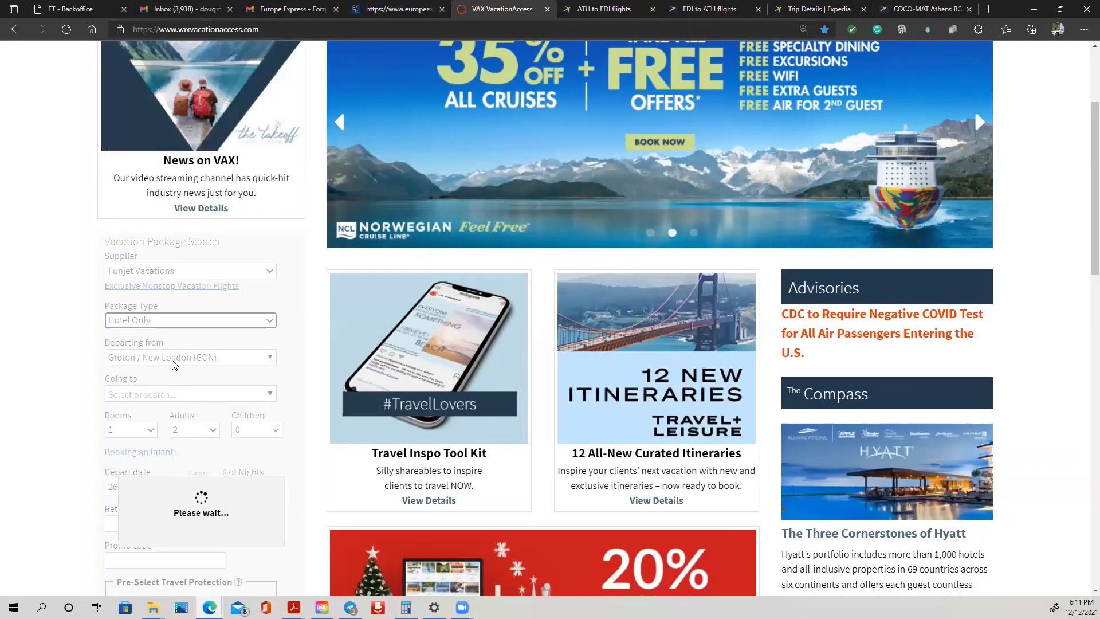
scroll(174, 361, "down", 5)
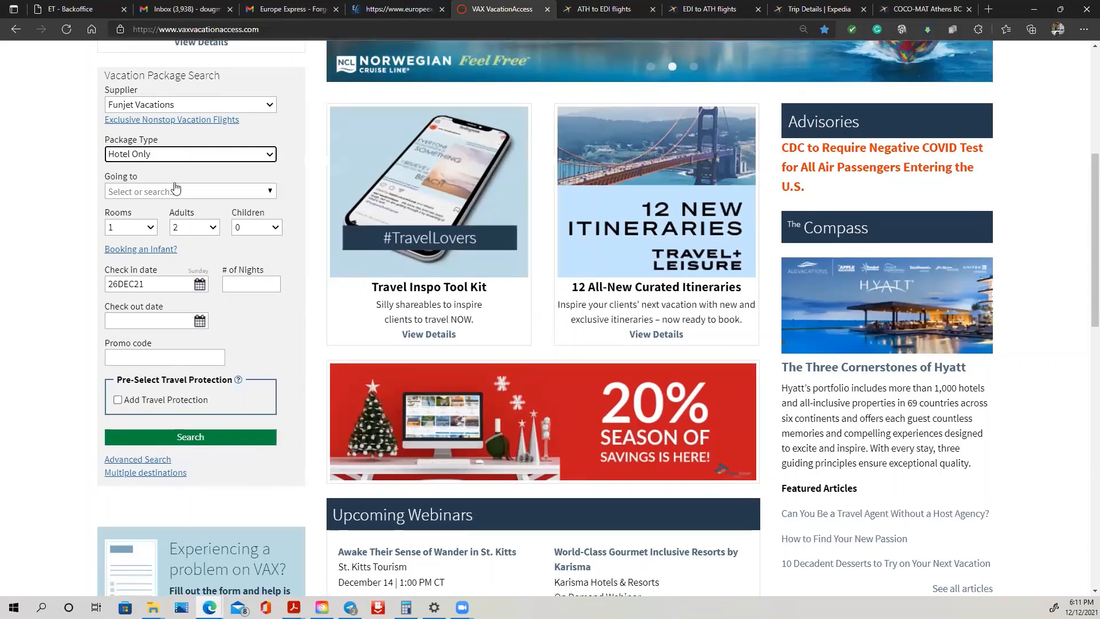
left_click(170, 193)
type("athe")
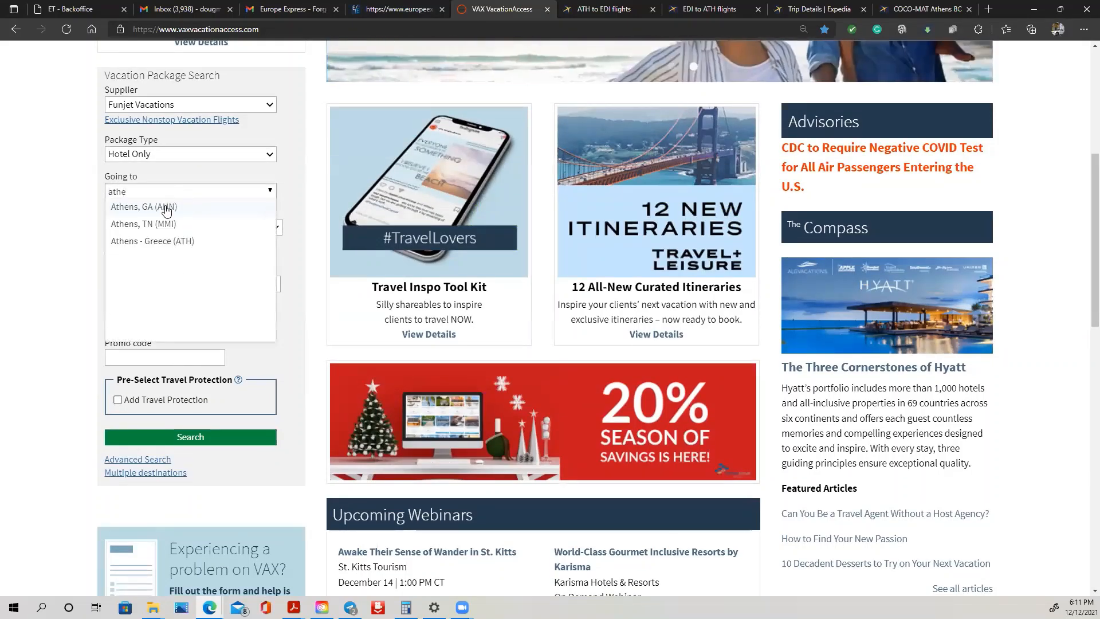
left_click(160, 241)
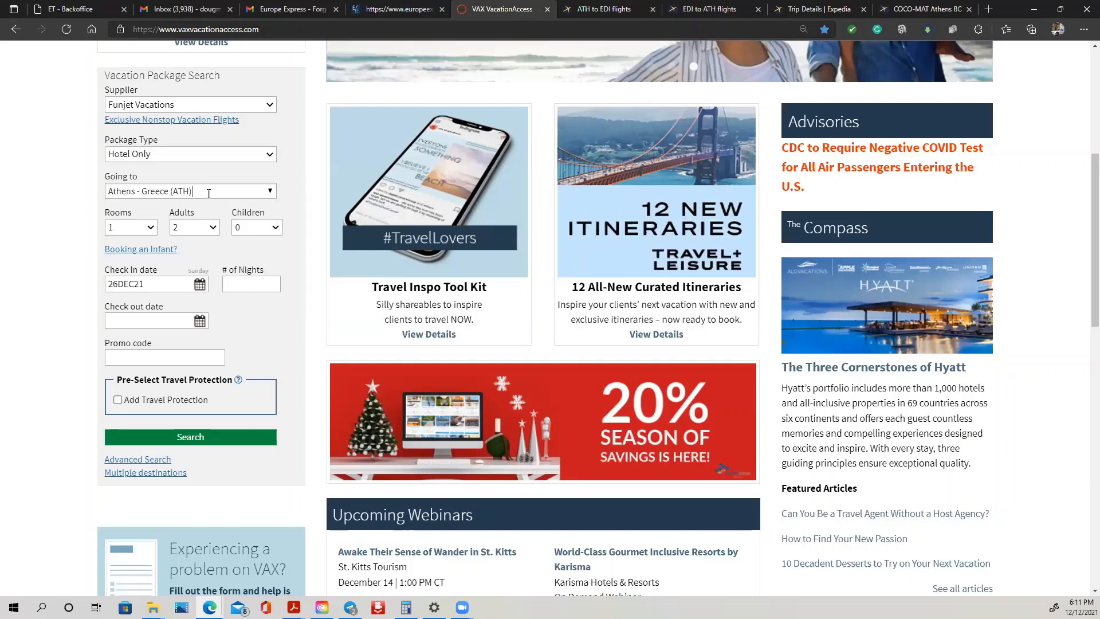
left_click(199, 284)
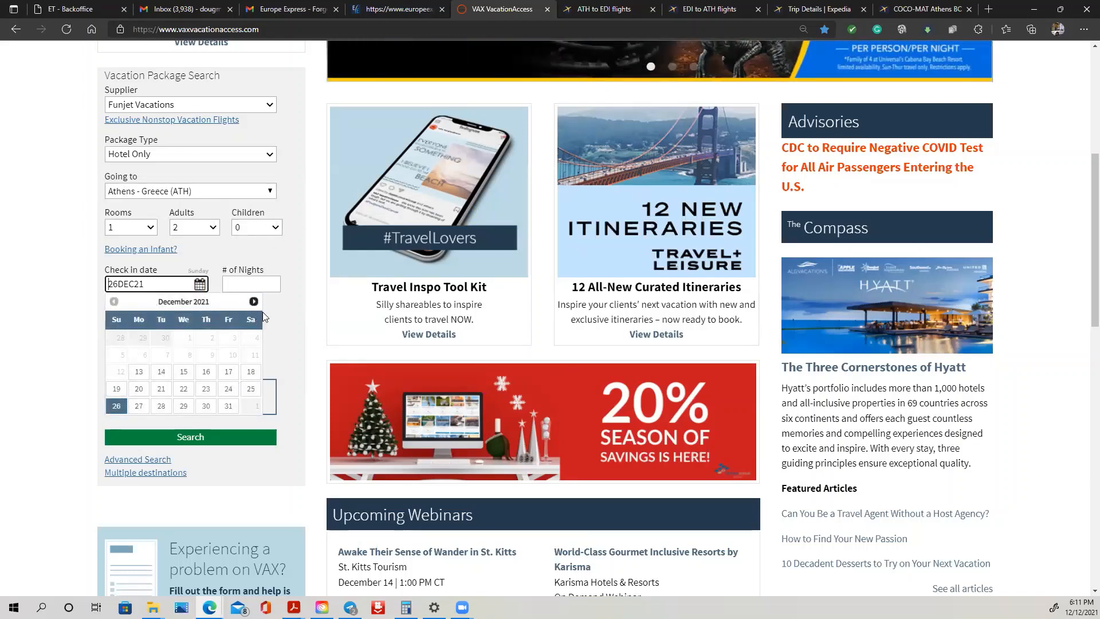
left_click(253, 302)
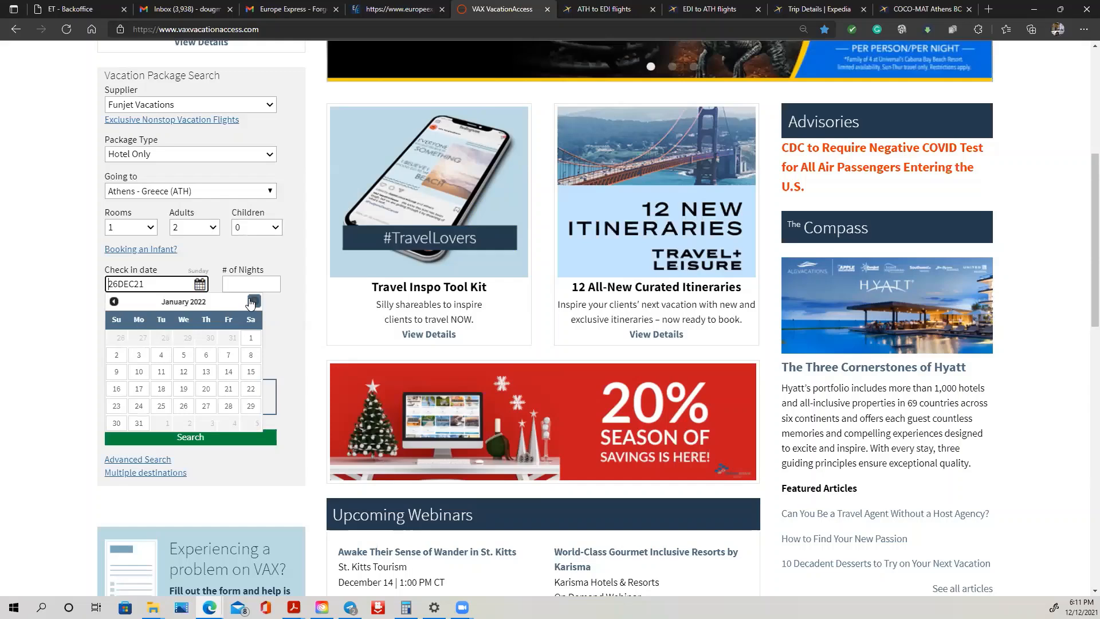
left_click(252, 302)
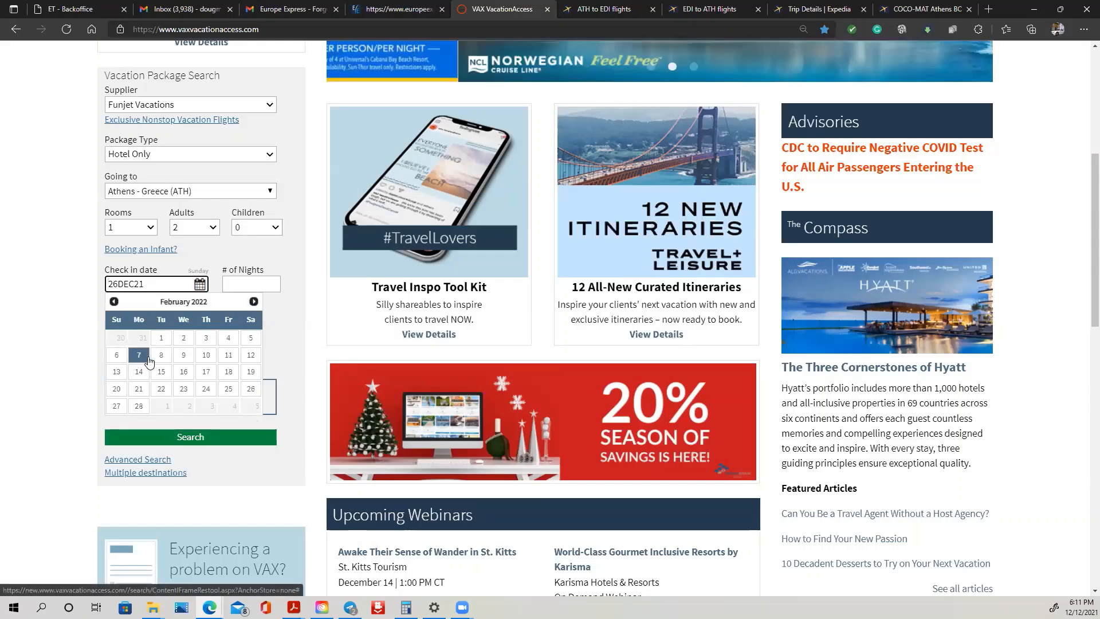
Step: Check the stay dates in the Expedia trip details and return to the VAX VacationAccess hotel search
left_click(816, 8)
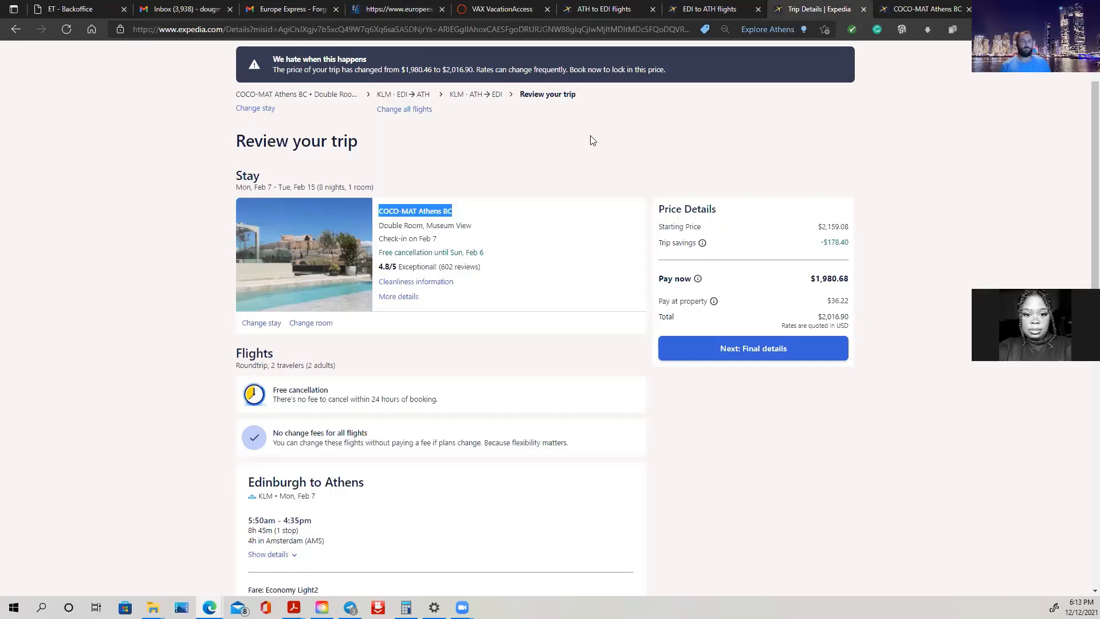
left_click(497, 7)
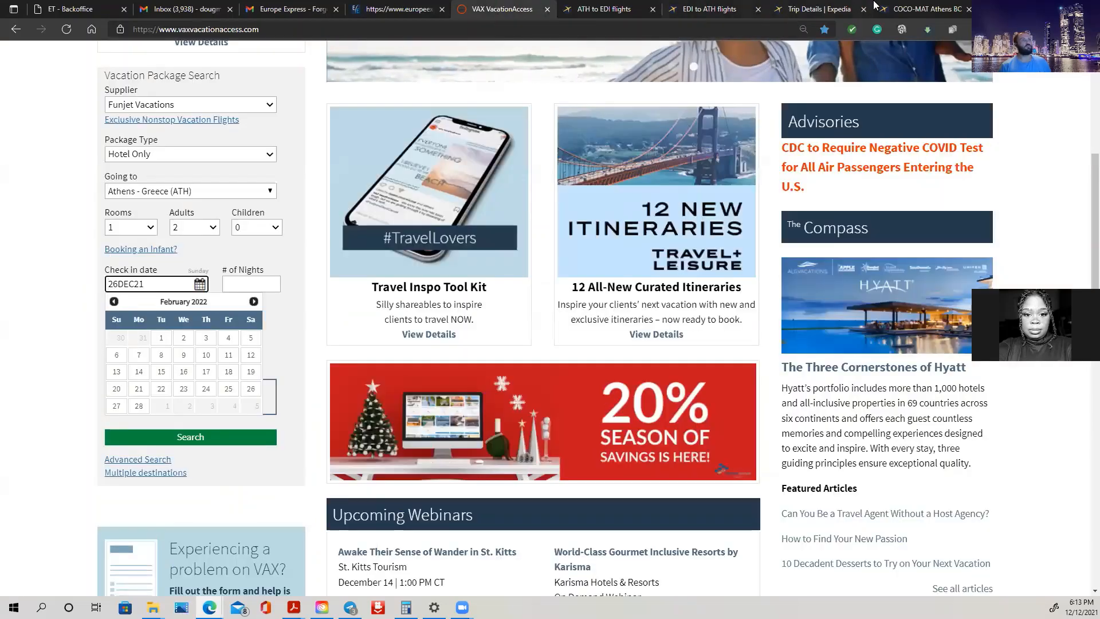
left_click(803, 7)
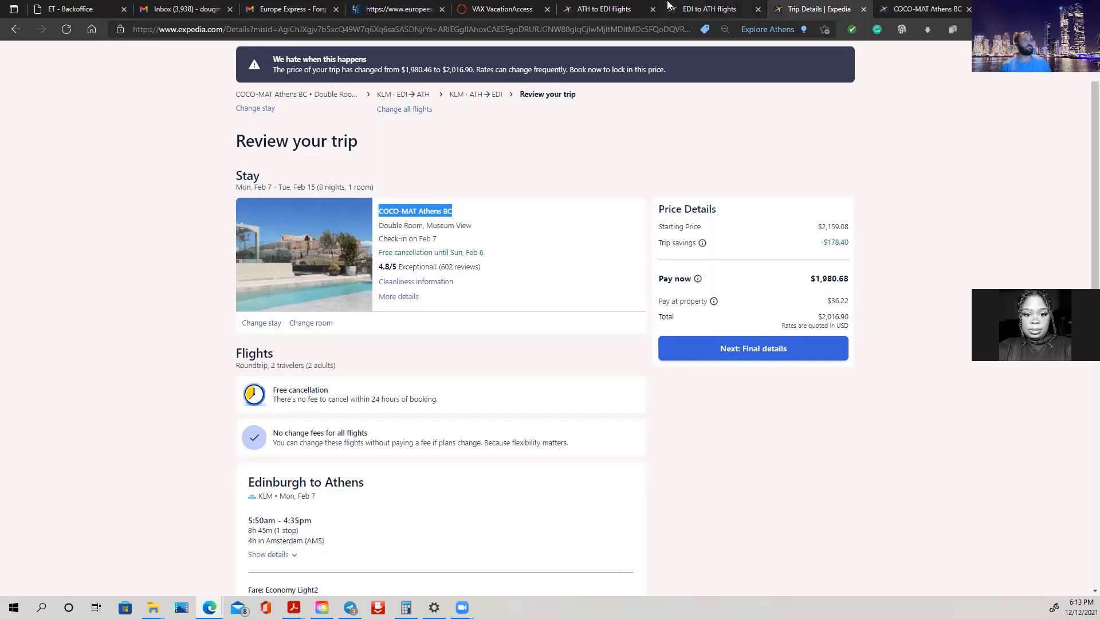
left_click(485, 7)
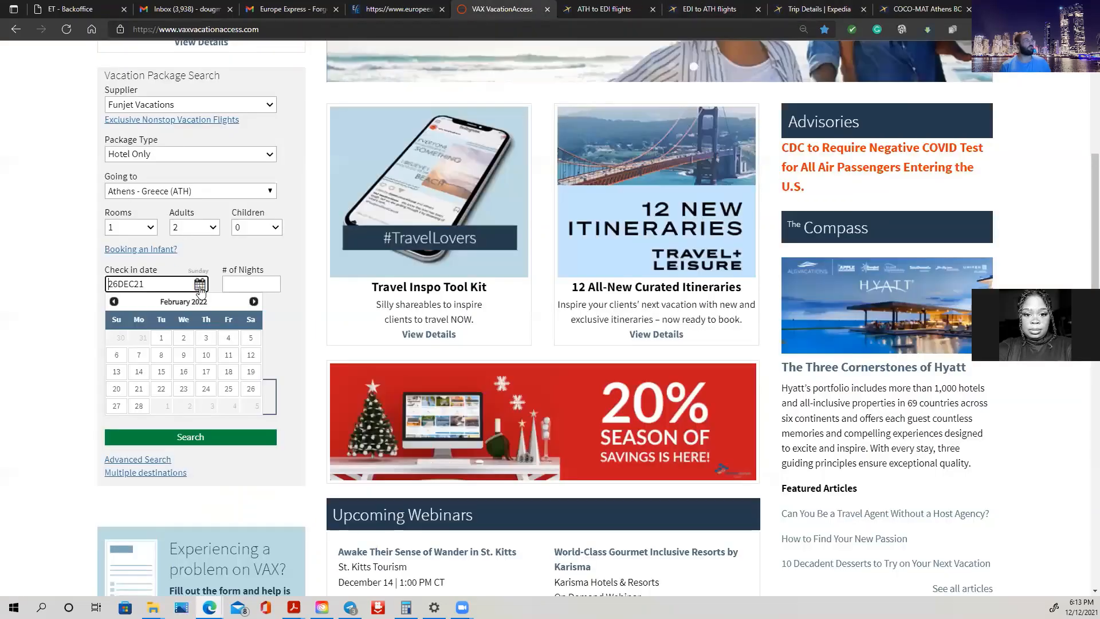
Step: Set the check-in date of the Athens hotel search to 07FEB22
left_click(200, 285)
left_click(198, 284)
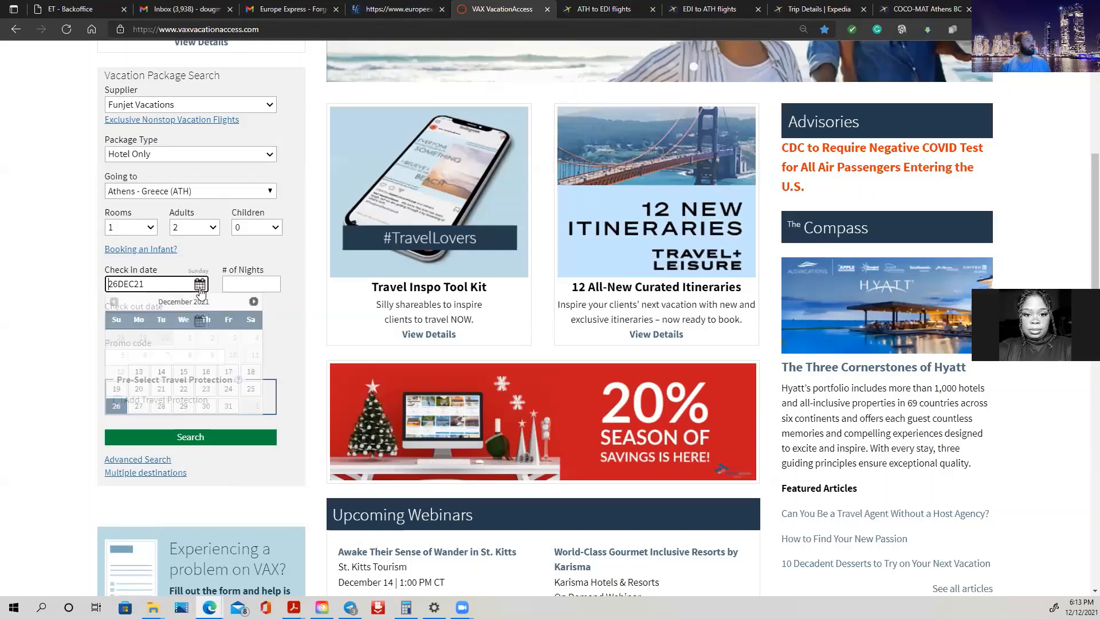
left_click(254, 302)
left_click(254, 302)
left_click(253, 302)
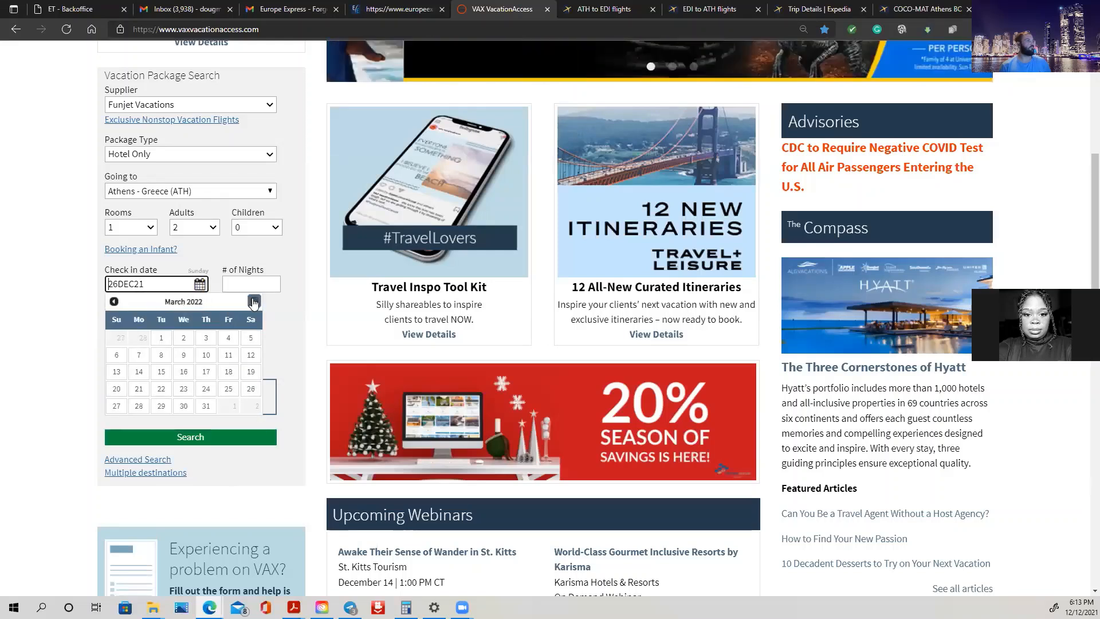
left_click(112, 302)
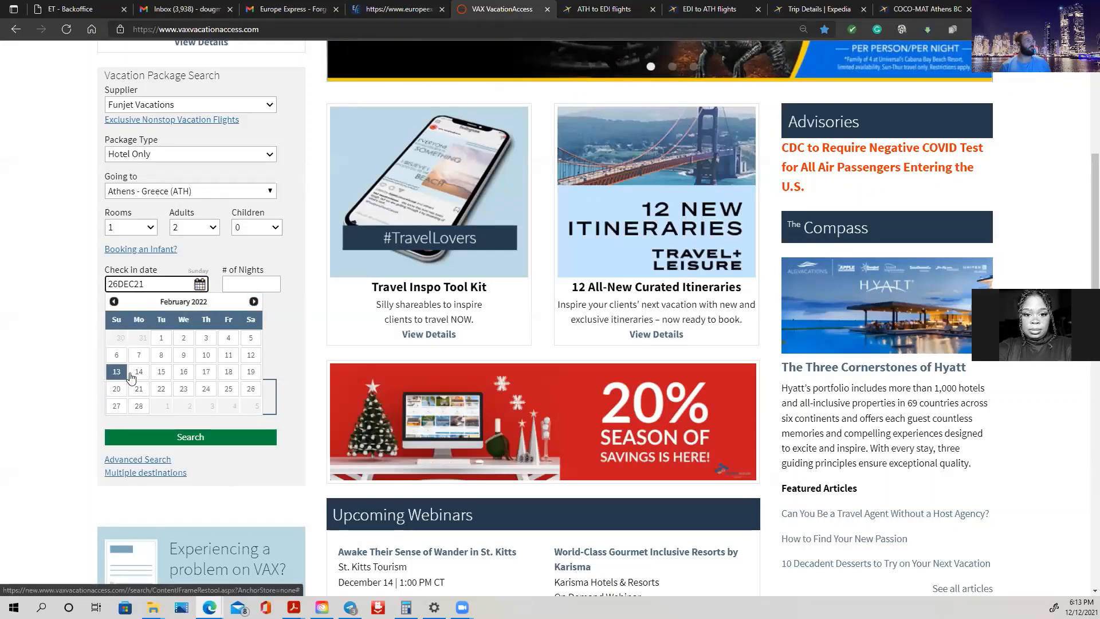
left_click(139, 354)
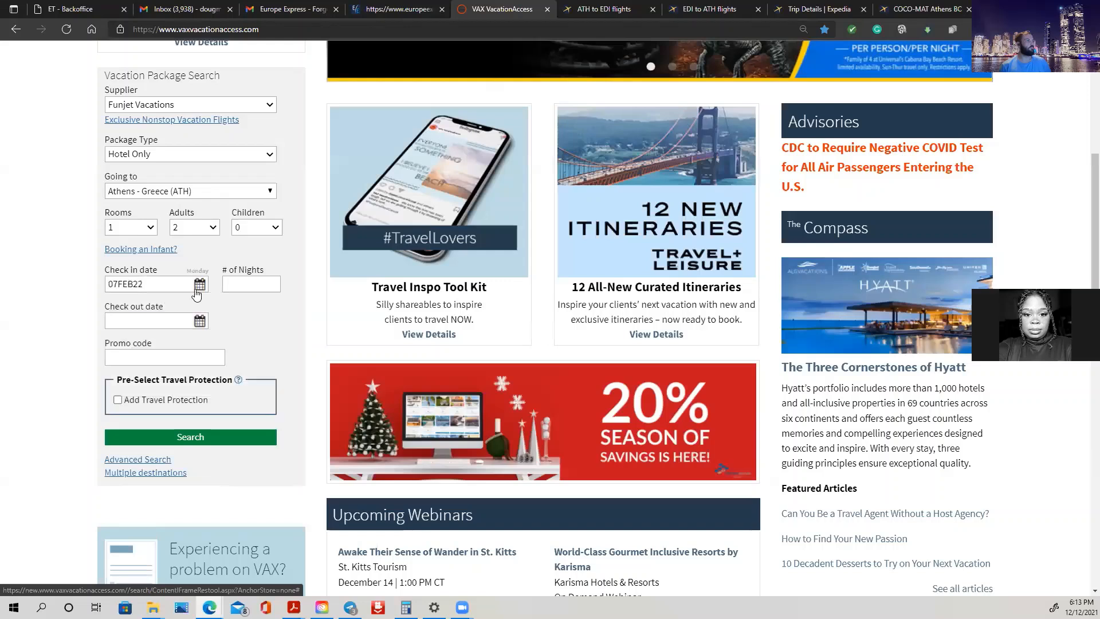
Step: Set the check-out date to 15FEB22, add travel protection and run the hotel search
left_click(201, 322)
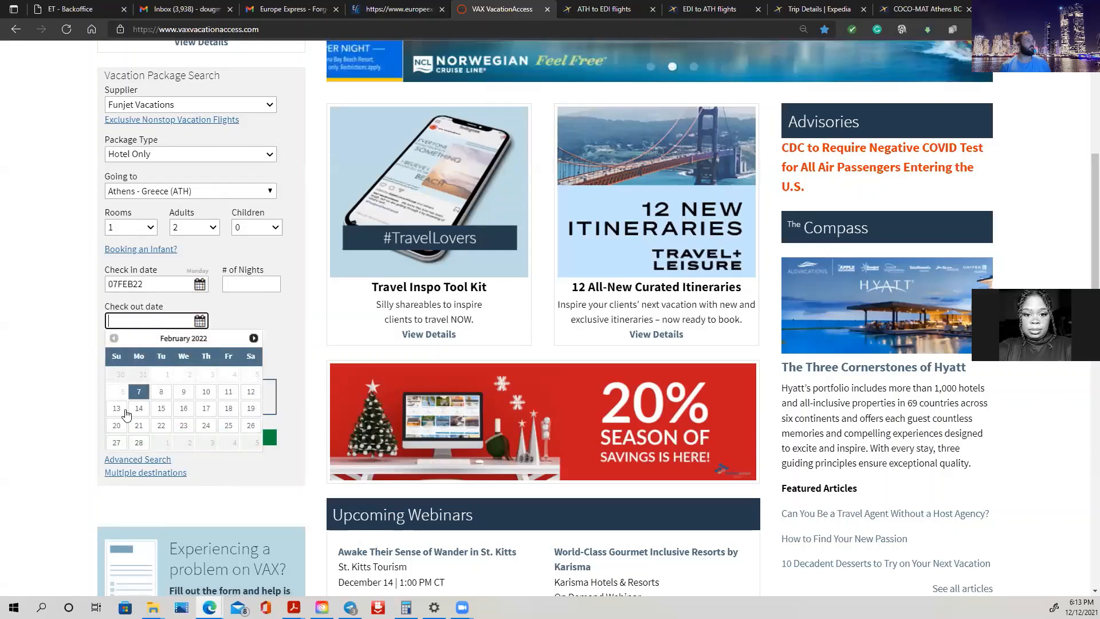
left_click(158, 406)
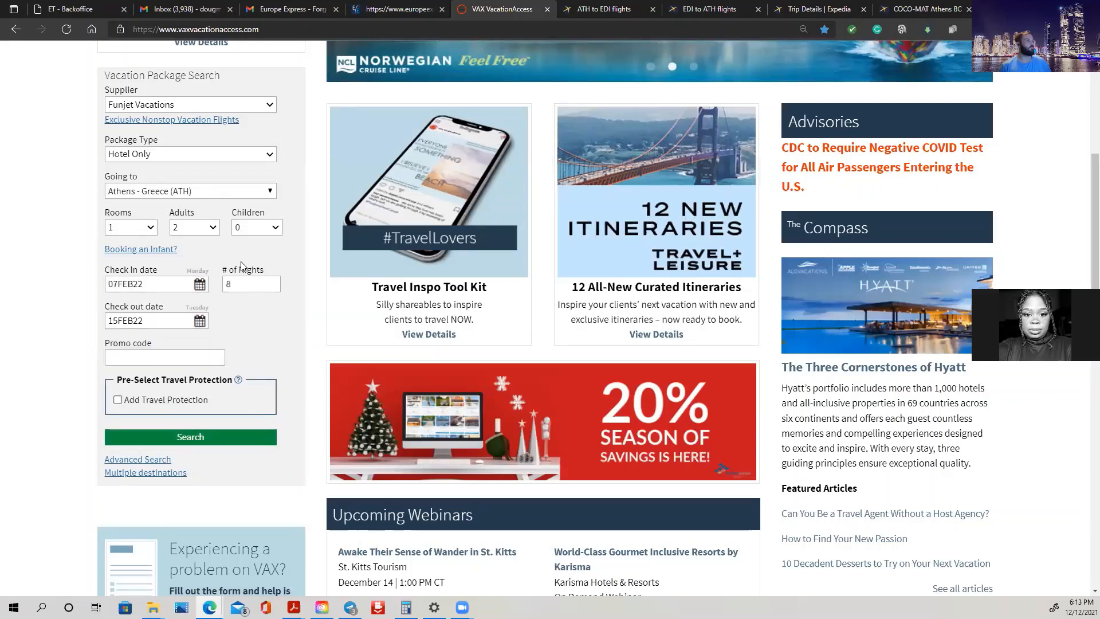
left_click(157, 402)
left_click(159, 441)
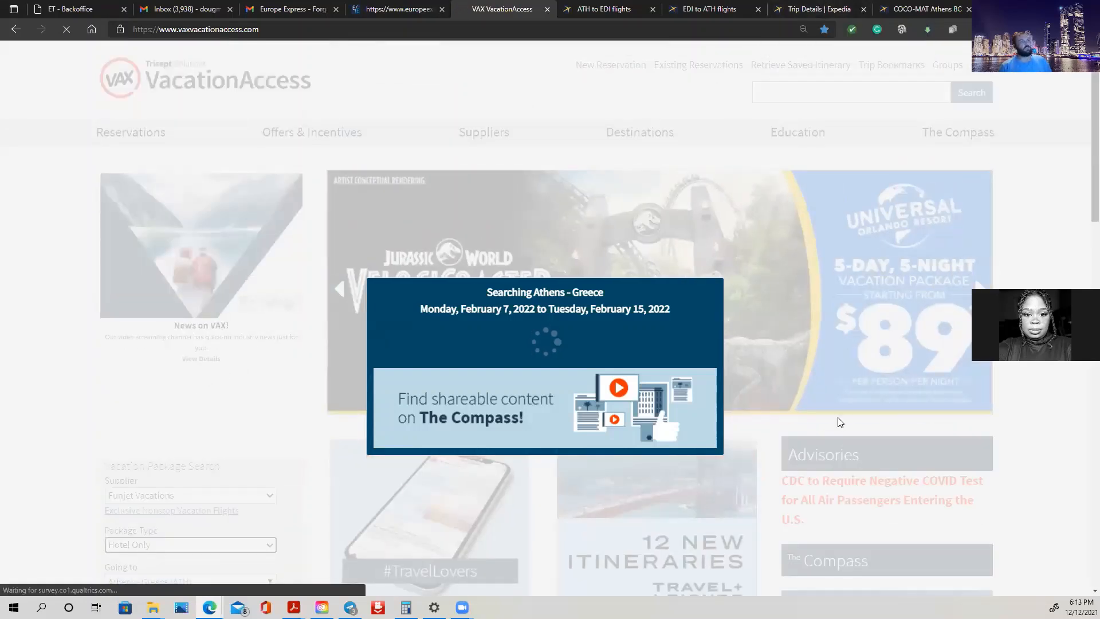
Step: Switch to the Expedia page of COCO-MAT Athens BC and review its amenities and room options
left_click(889, 8)
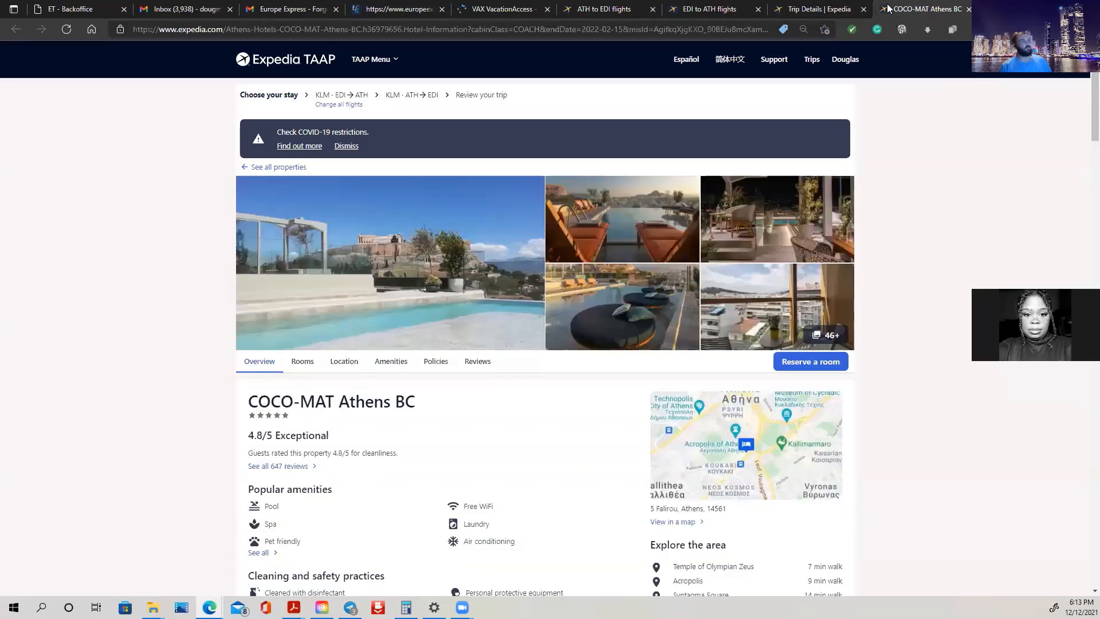
scroll(579, 321, "down", 10)
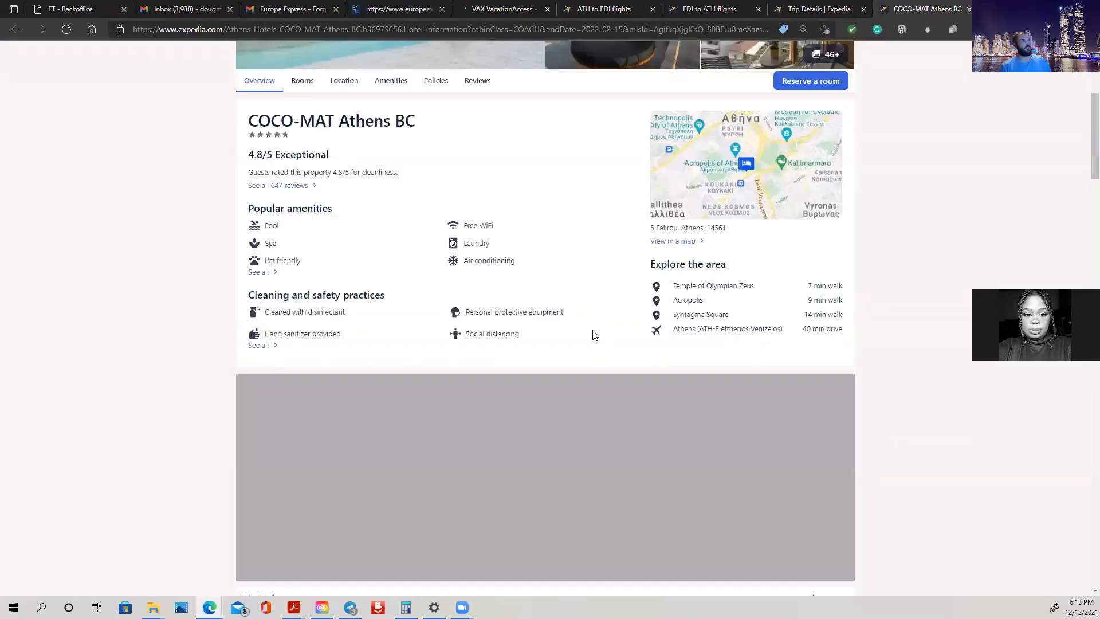
scroll(859, 404, "up", 4)
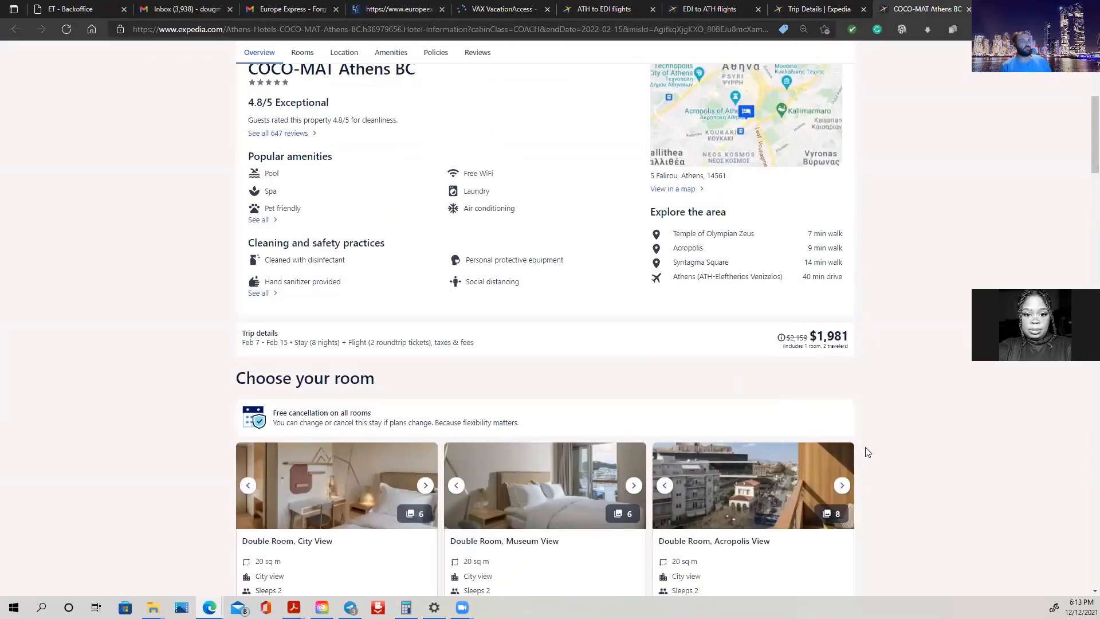
scroll(970, 476, "down", 10)
scroll(978, 472, "up", 15)
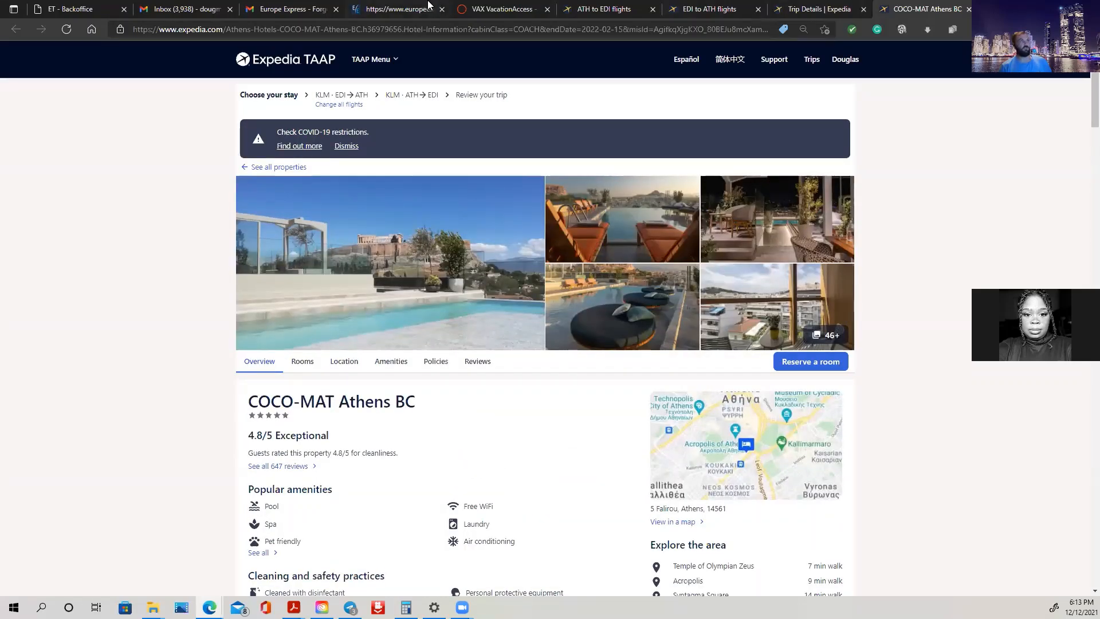
Step: Switch back to VAX VacationAccess and filter the Athens hotel results by the name COCO-MAT Athens BC
left_click(498, 8)
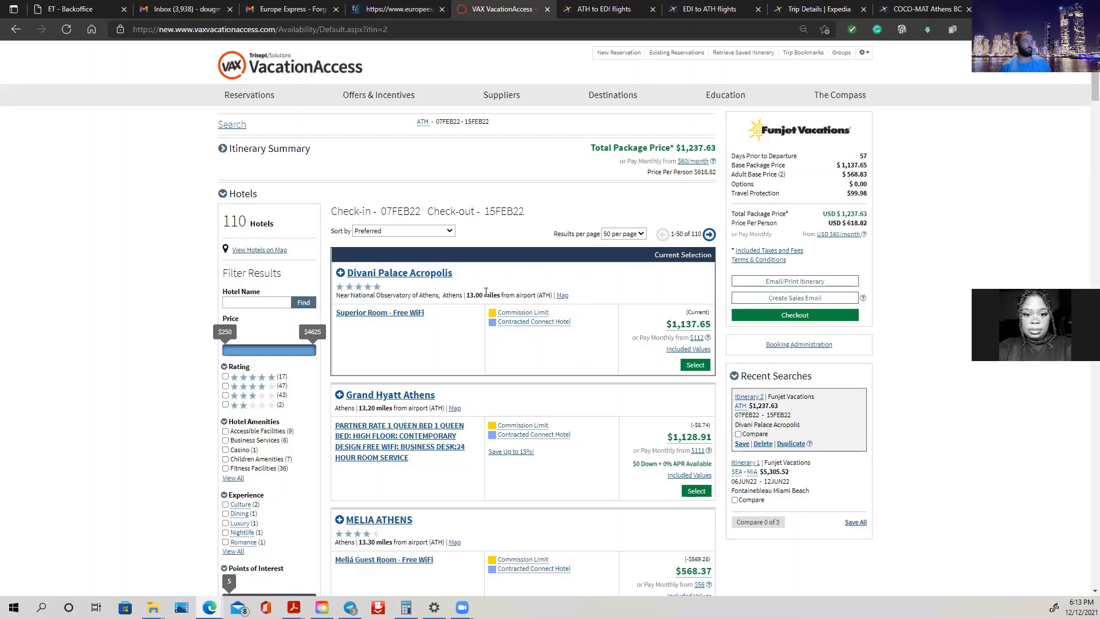
scroll(167, 283, "down", 5)
scroll(166, 283, "up", 5)
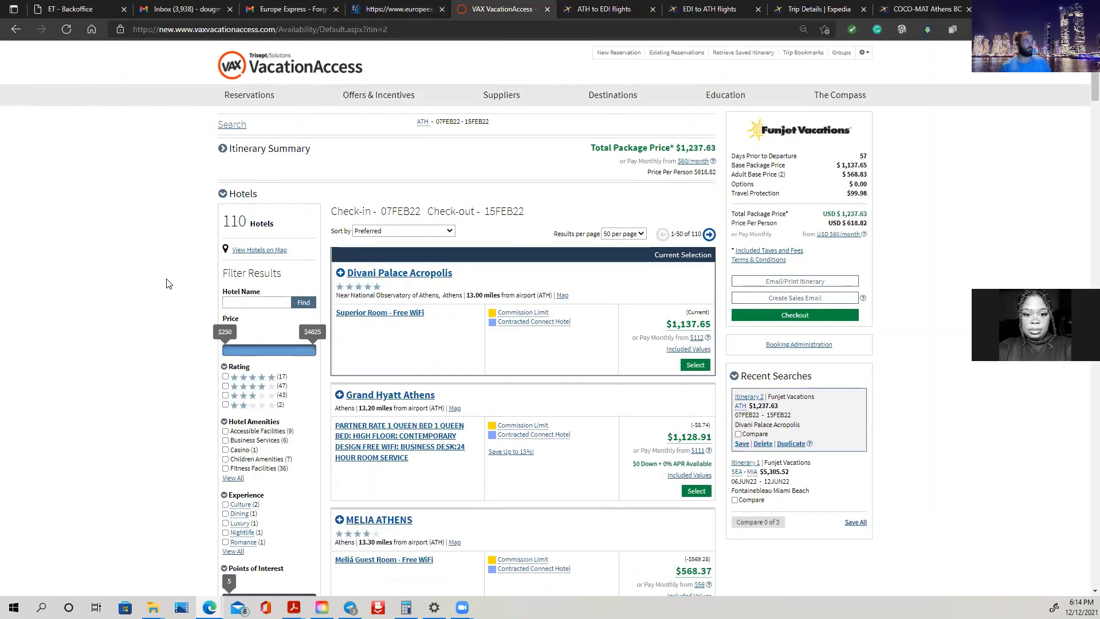
left_click(268, 303)
right_click(268, 302)
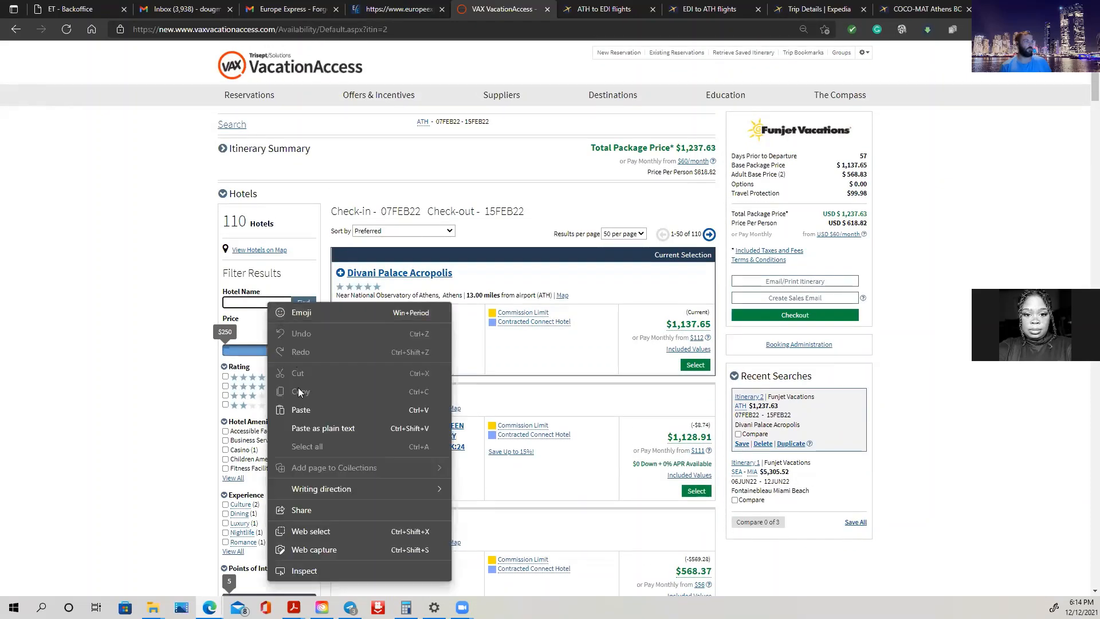
left_click(300, 410)
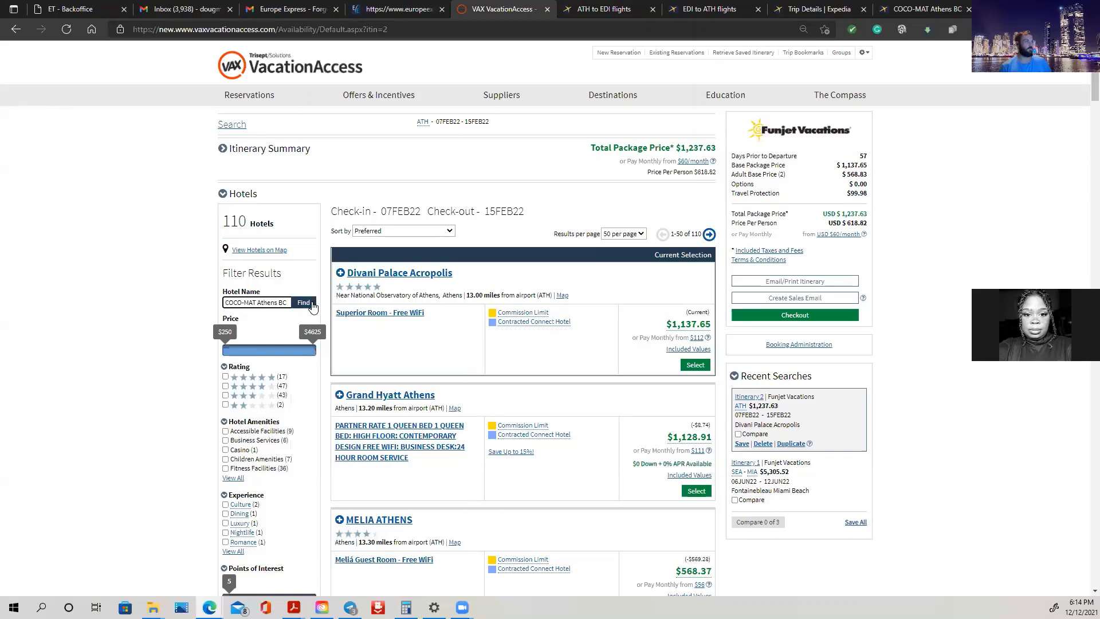
left_click(312, 304)
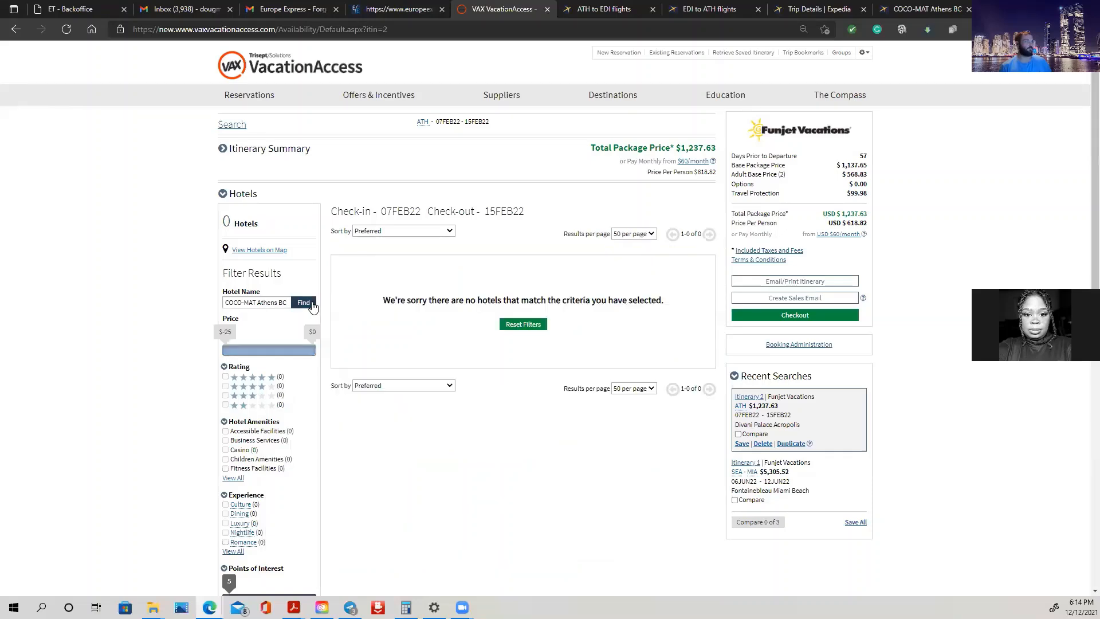
Step: Try a new search for the hotel name COCO-MAT Athens BC through the additional search items
scroll(312, 306, "down", 7)
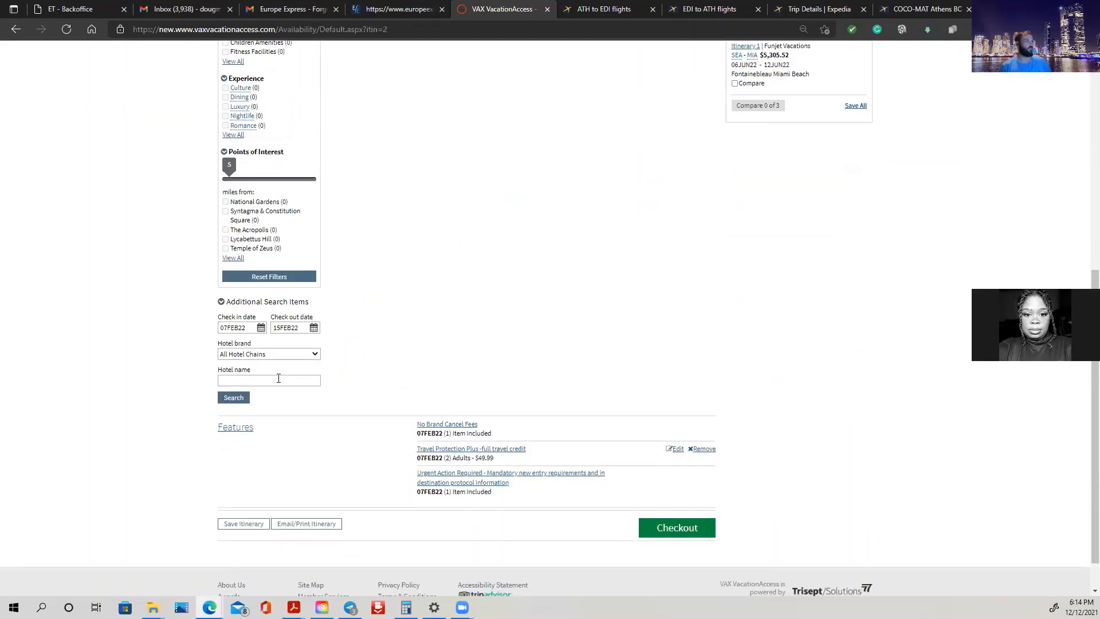
left_click(279, 379)
right_click(277, 377)
left_click(321, 210)
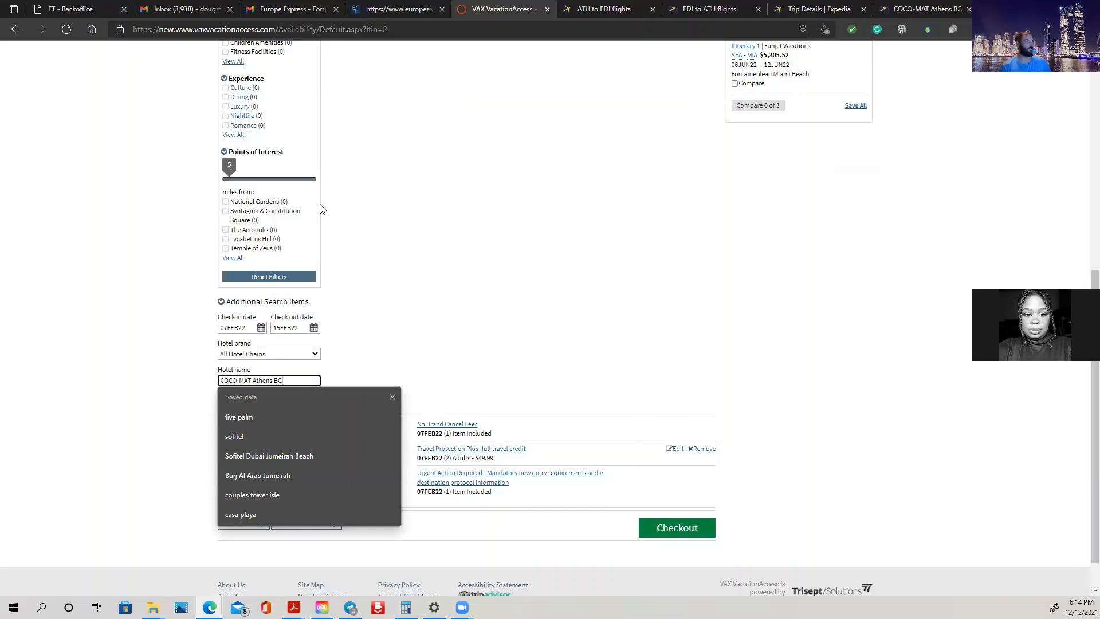
left_click(232, 398)
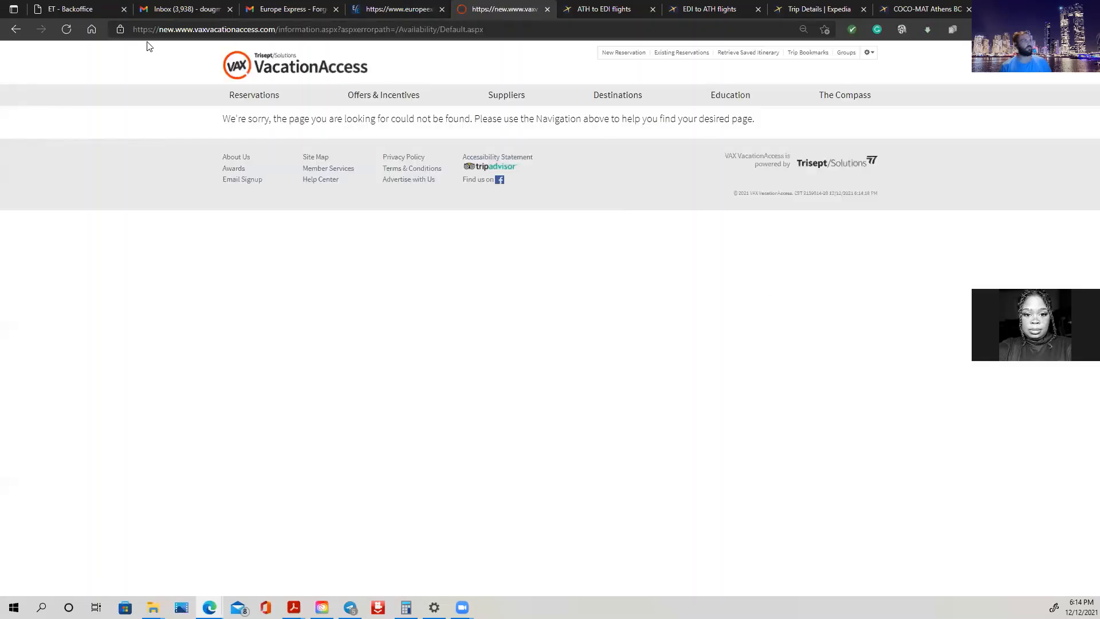
Step: Reload the error page and go back to the VAX VacationAccess home page
left_click(66, 29)
left_click(15, 33)
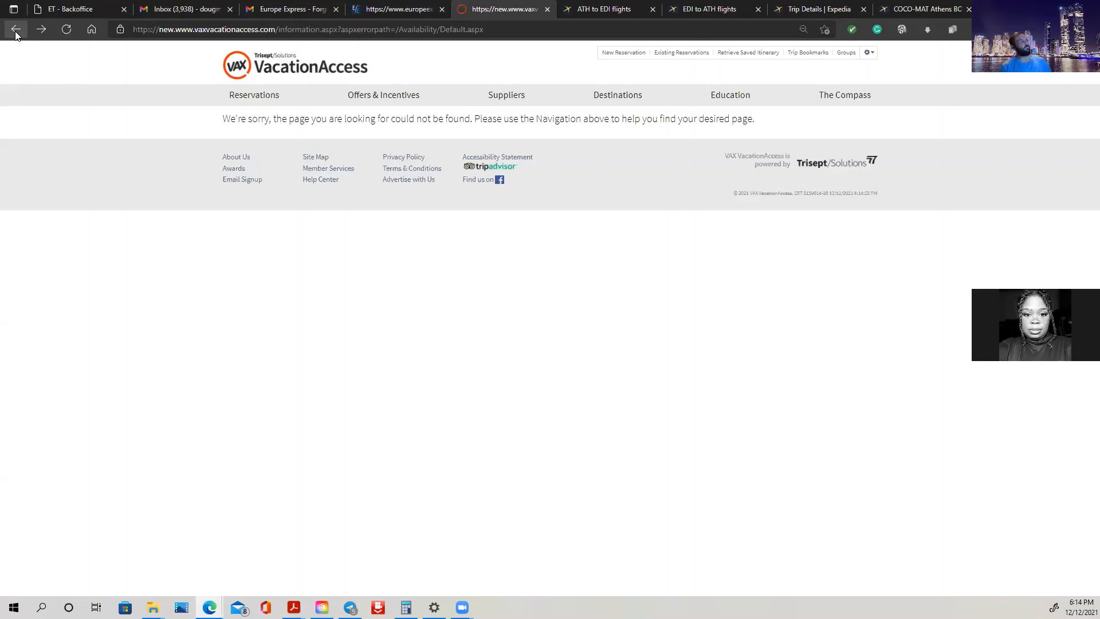
left_click(15, 33)
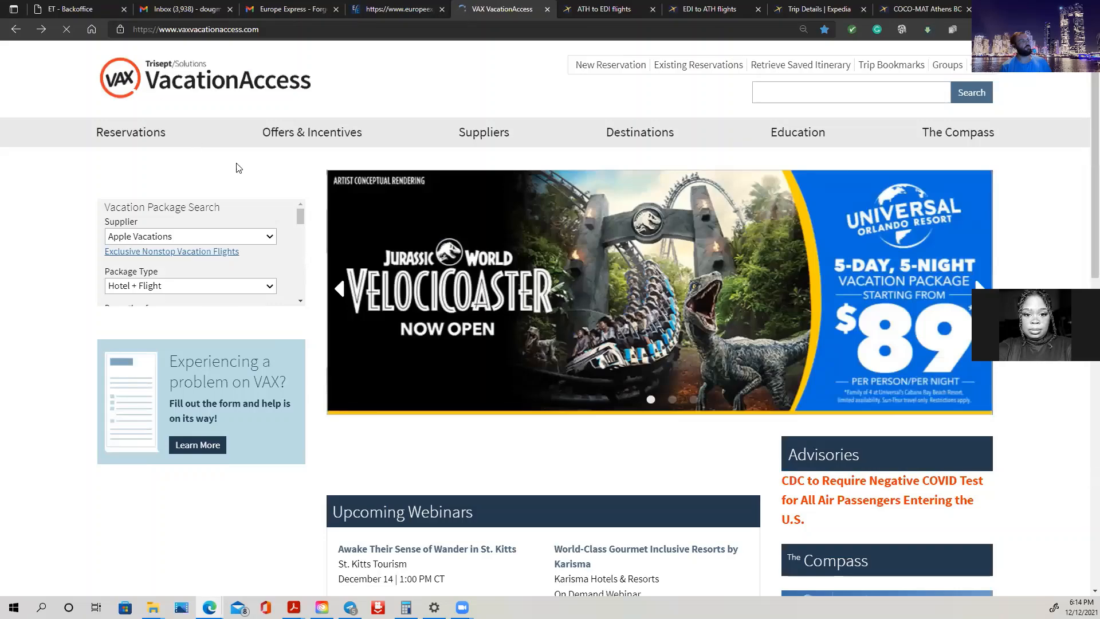
Step: Set the vacation package search to supplier Funjet Vacations and package type Europe Flight + Hotel
scroll(203, 455, "down", 6)
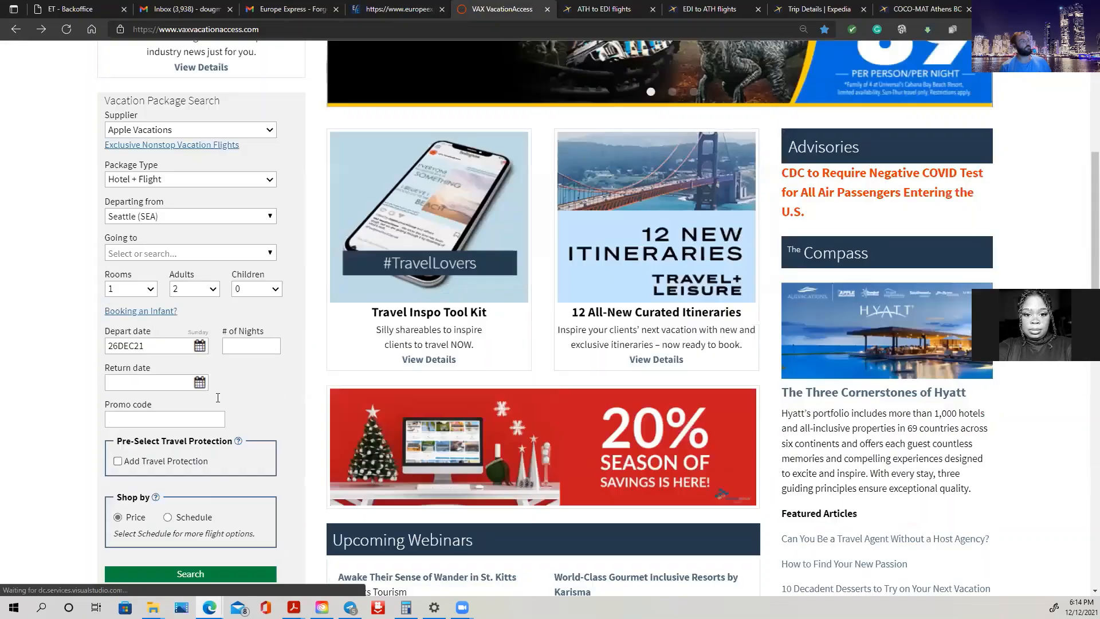
scroll(219, 384, "up", 3)
left_click(231, 273)
left_click(239, 311)
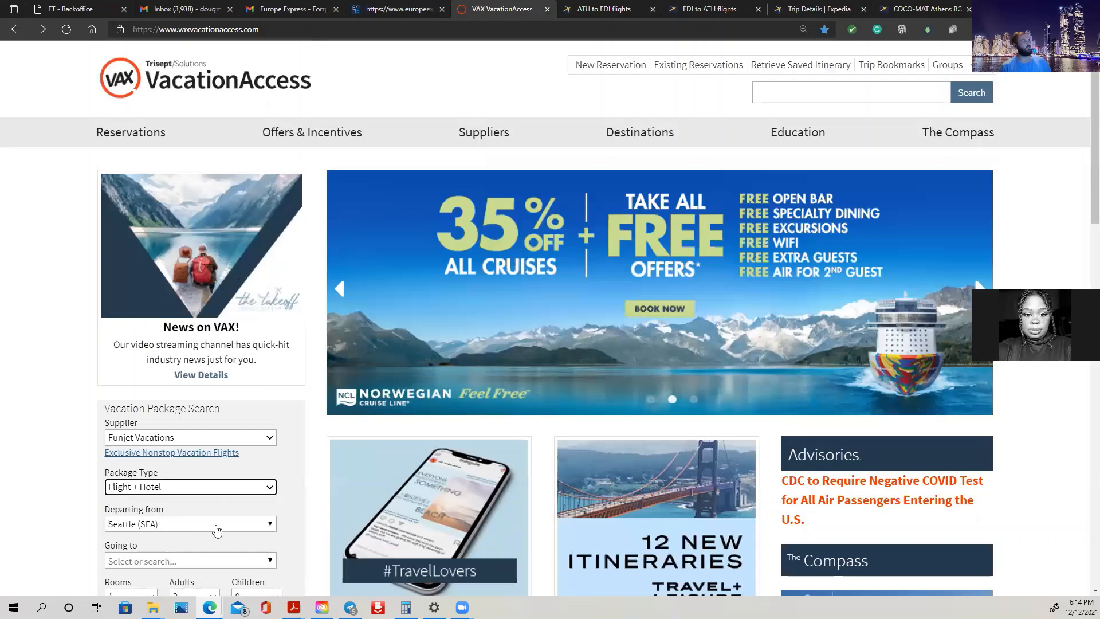
left_click(233, 487)
scroll(219, 287, "down", 1)
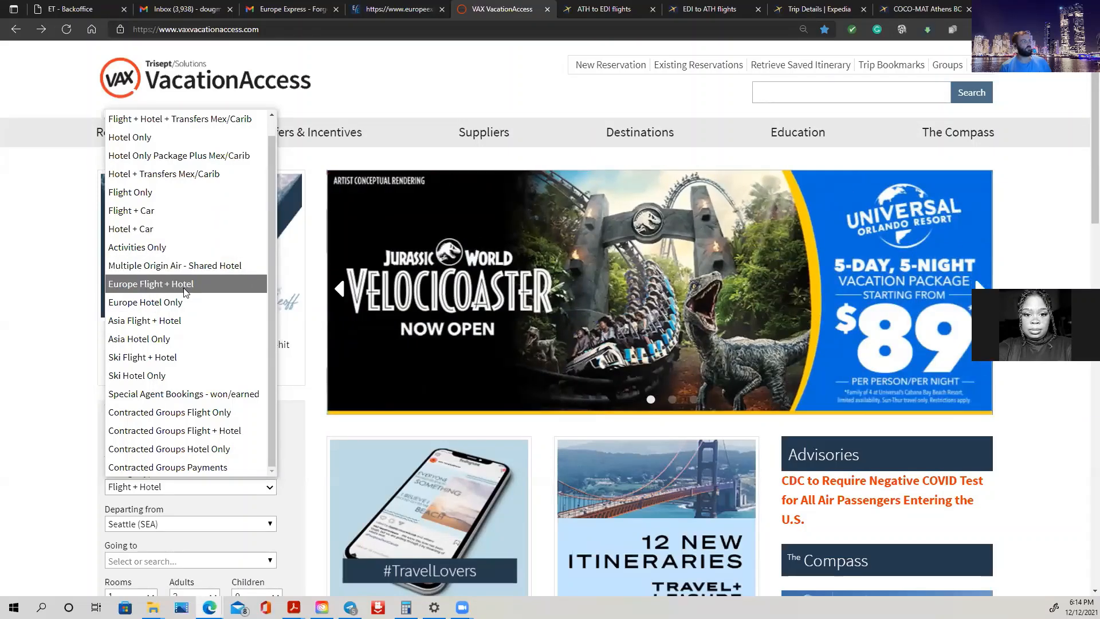
left_click(162, 287)
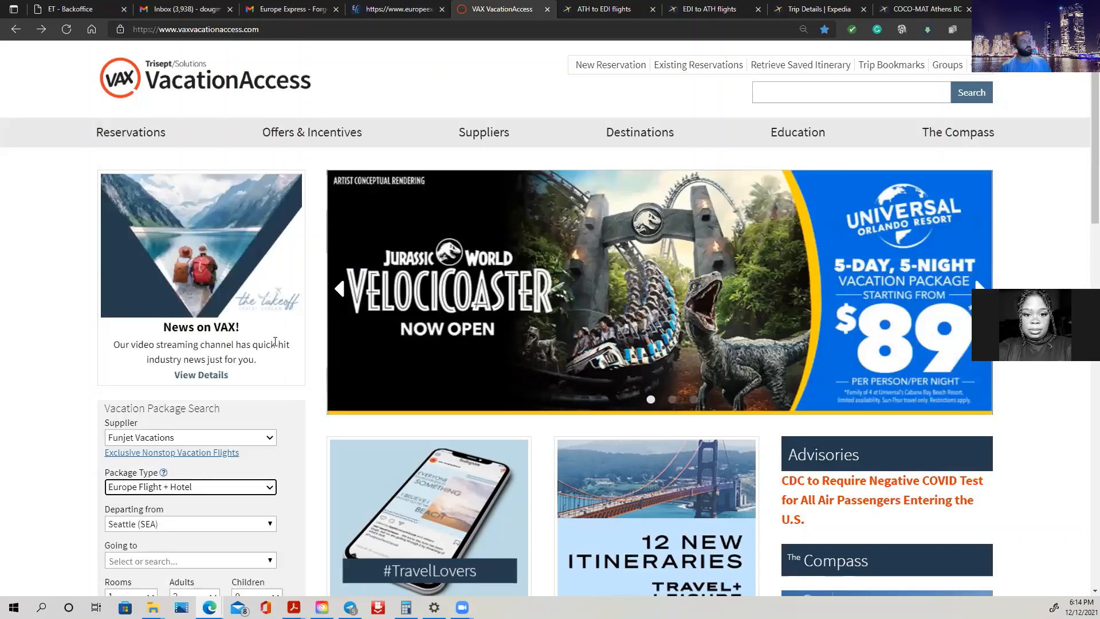
Step: Try to find a Scottish departure point for the Europe Flight + Hotel package by searching for "scot" and "edbu"
scroll(229, 338, "down", 3)
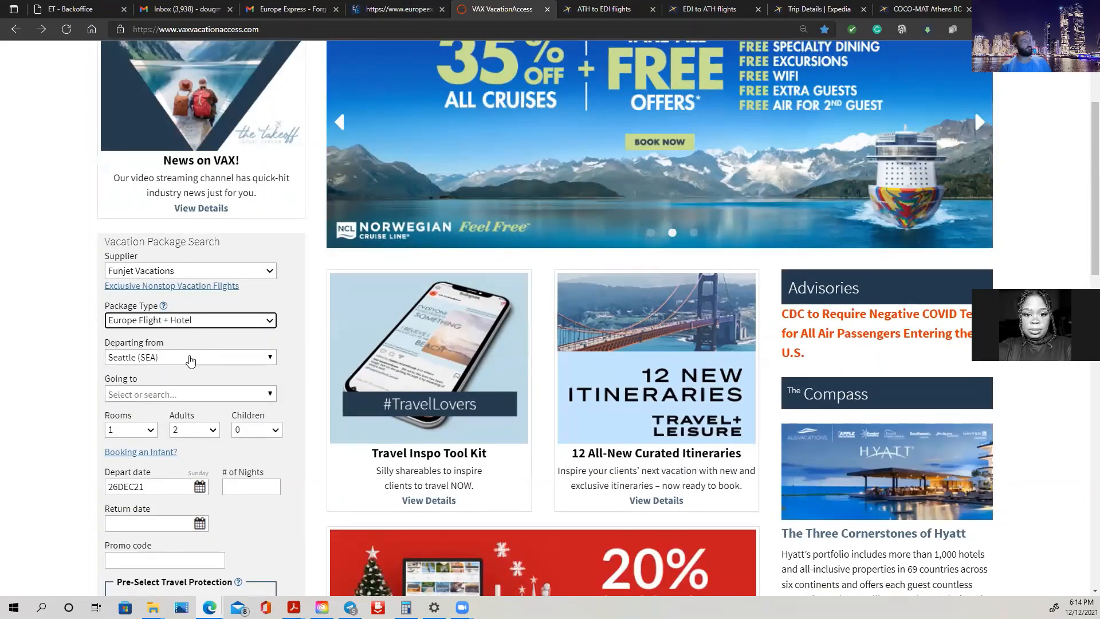
left_click(190, 357)
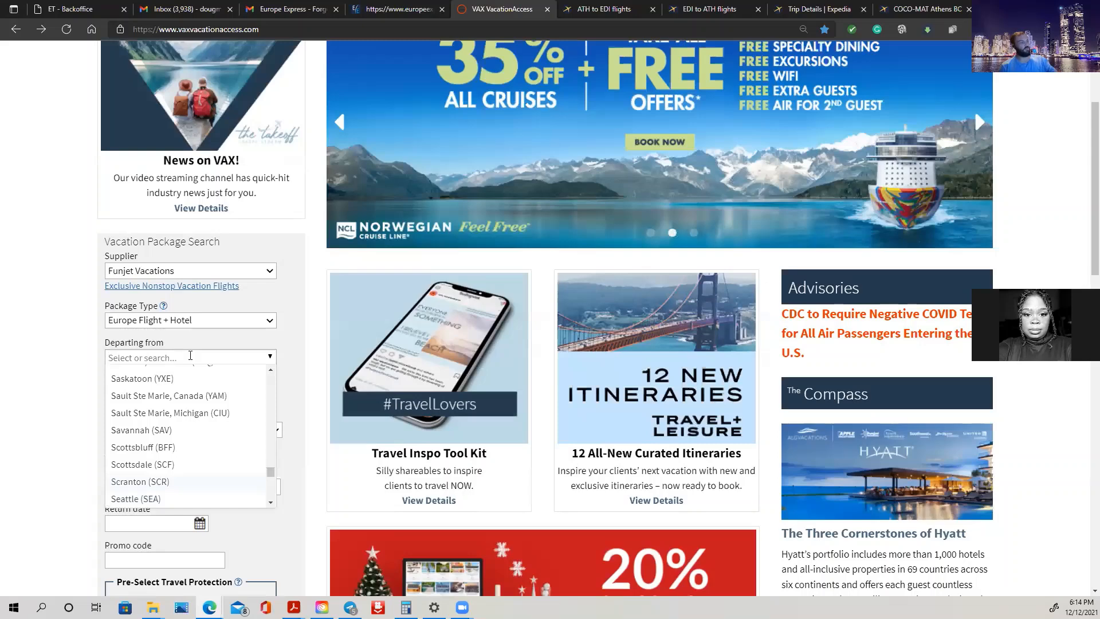
type("sc")
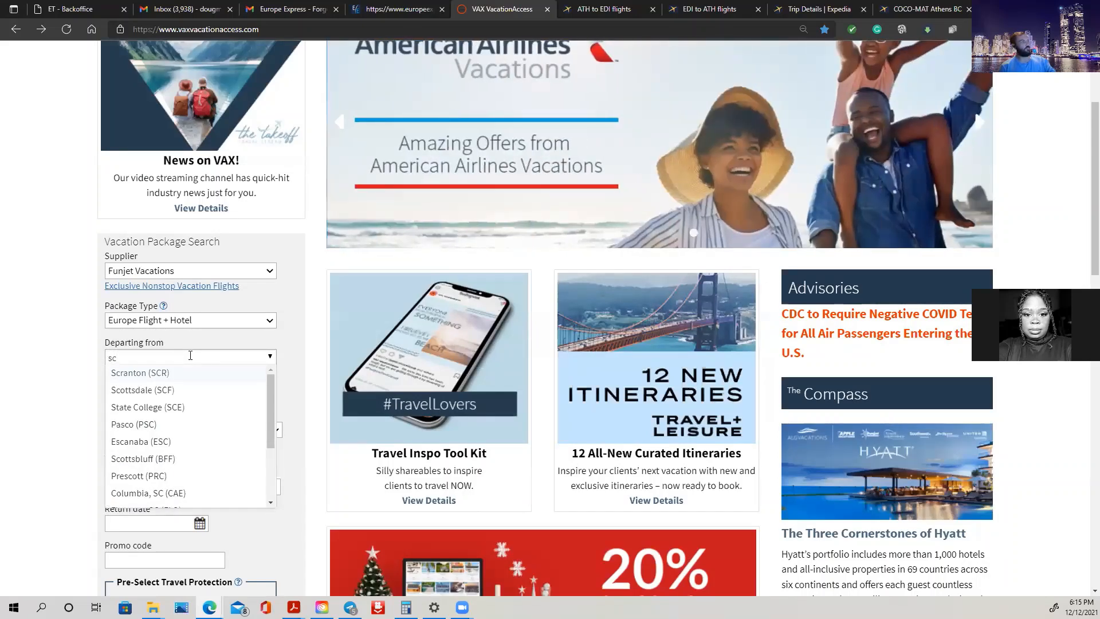
type("ot")
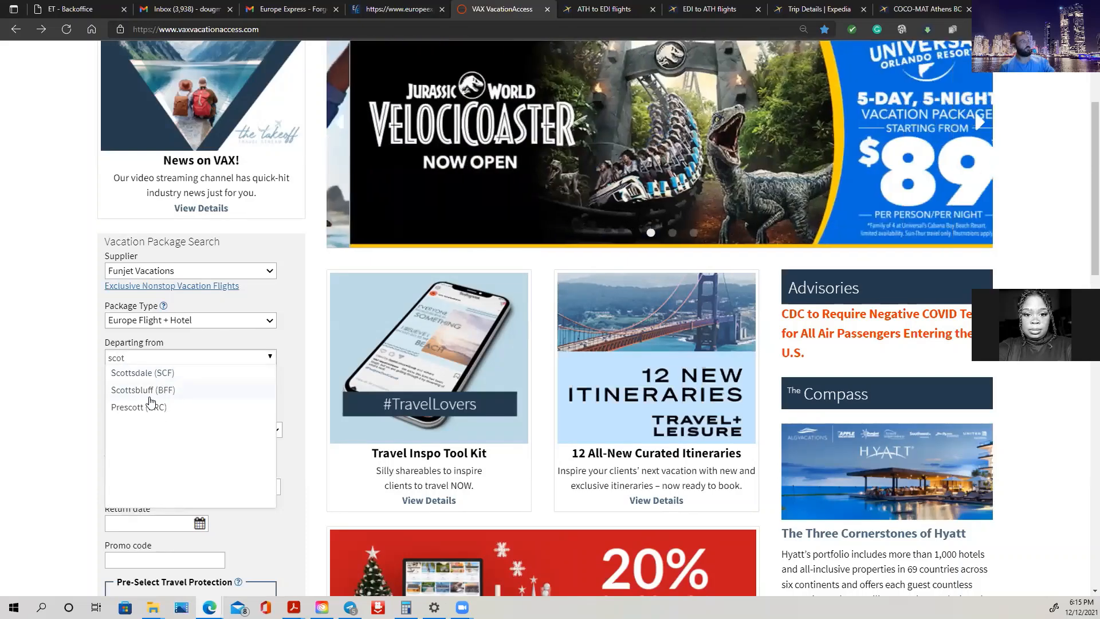
key("BackSpace")
key("BackSpace")
key("BackSpace")
key("BackSpace")
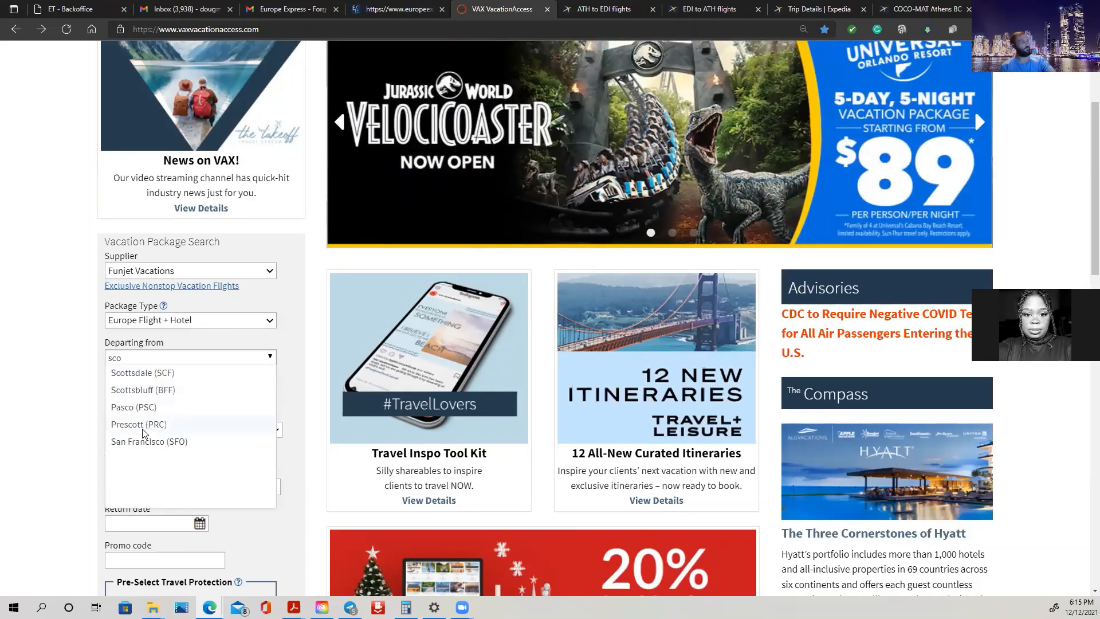
type("edbu")
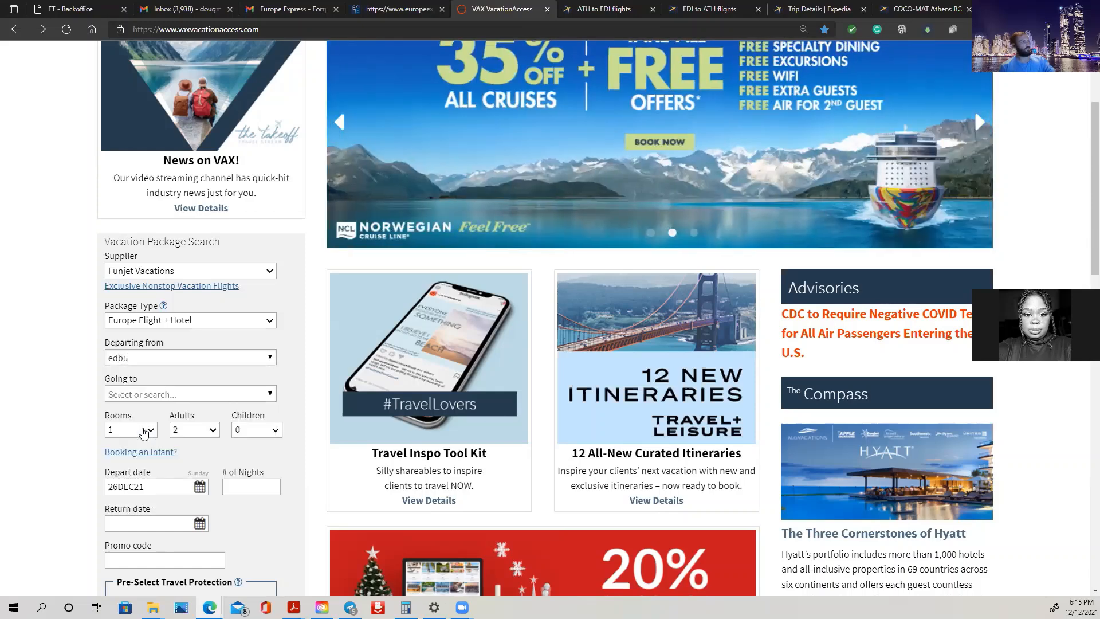
key("BackSpace")
key("BackSpace")
key("BackSpace")
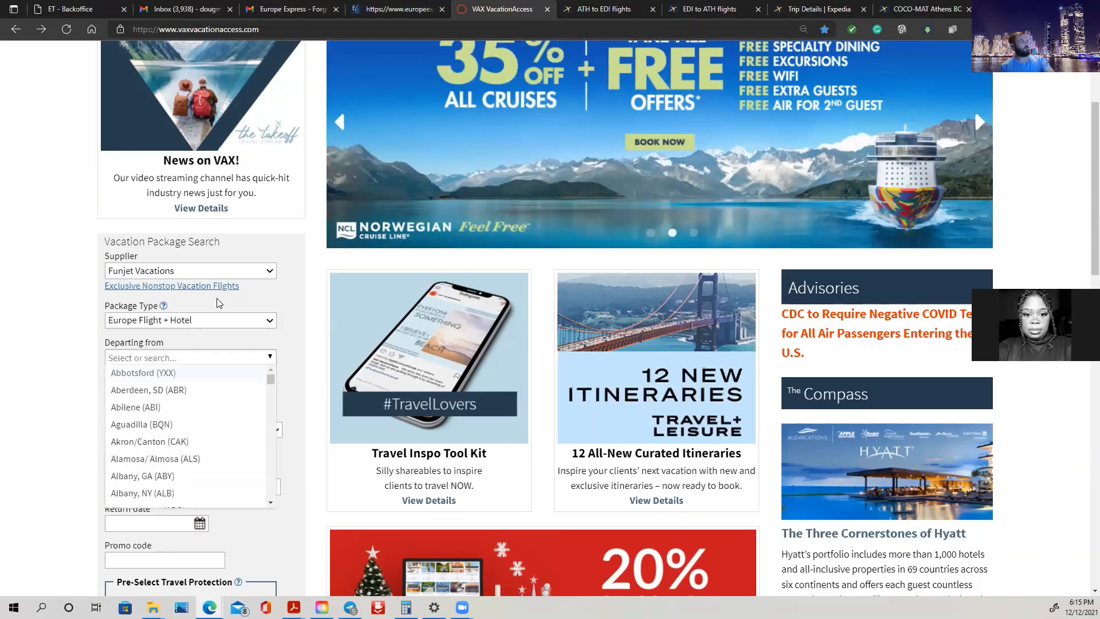
Step: Change the package type to Hotel Only and set the destination to Athens - Greece (ATH)
left_click(212, 323)
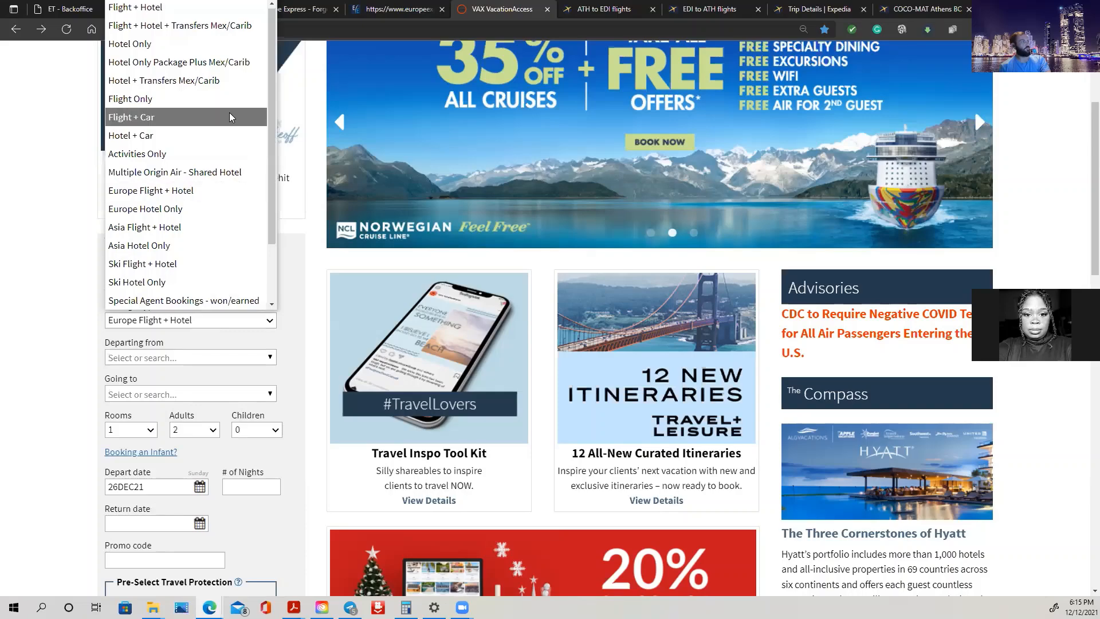
left_click(220, 43)
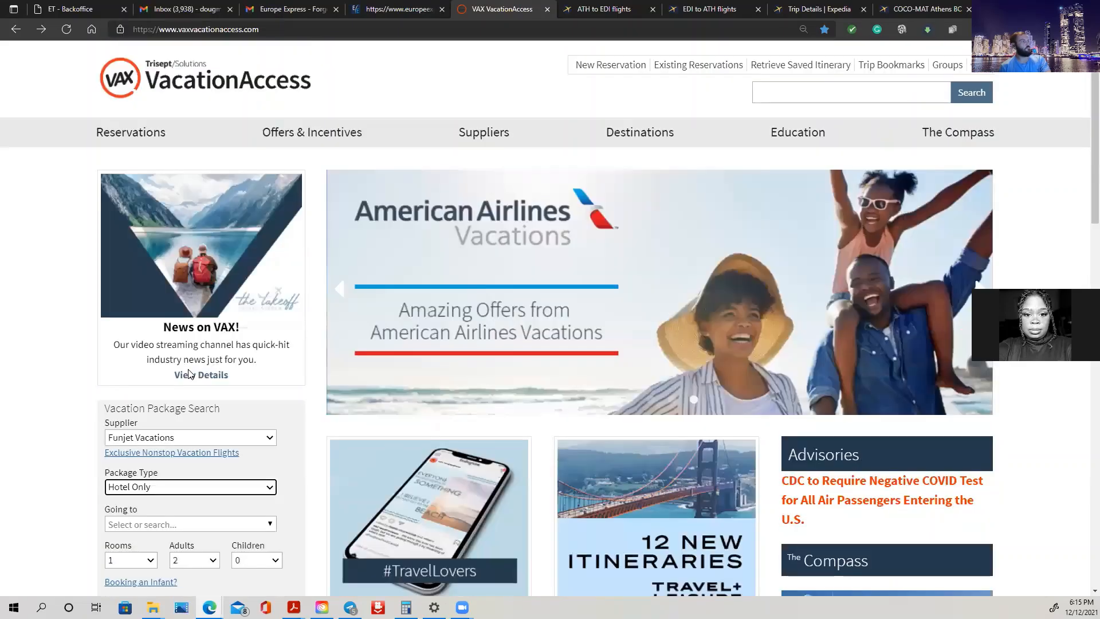
scroll(194, 372, "down", 4)
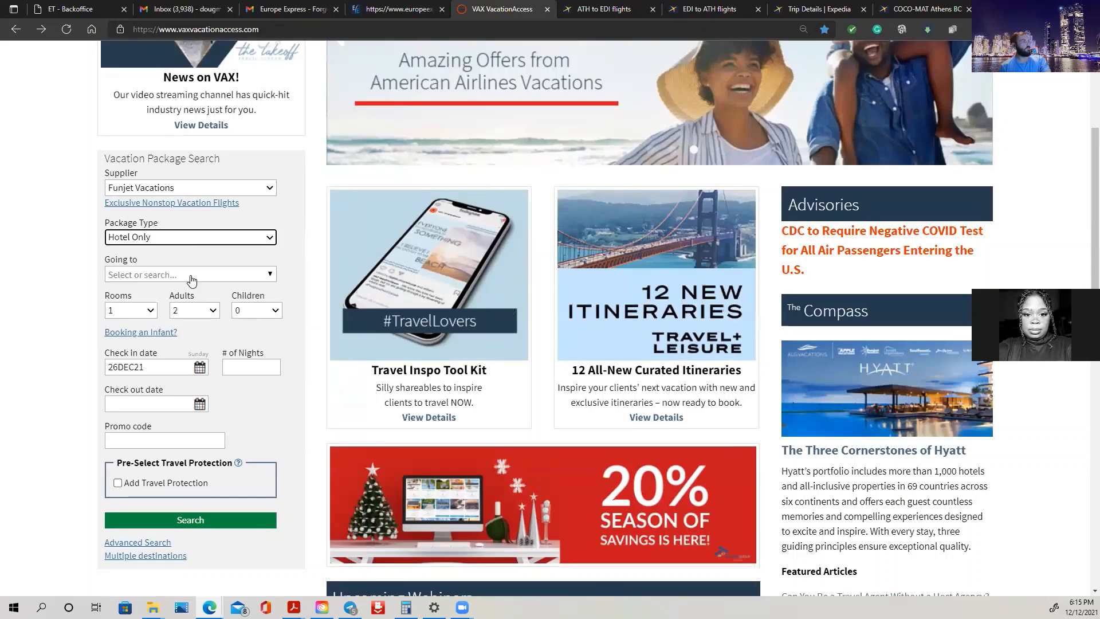
left_click(178, 275)
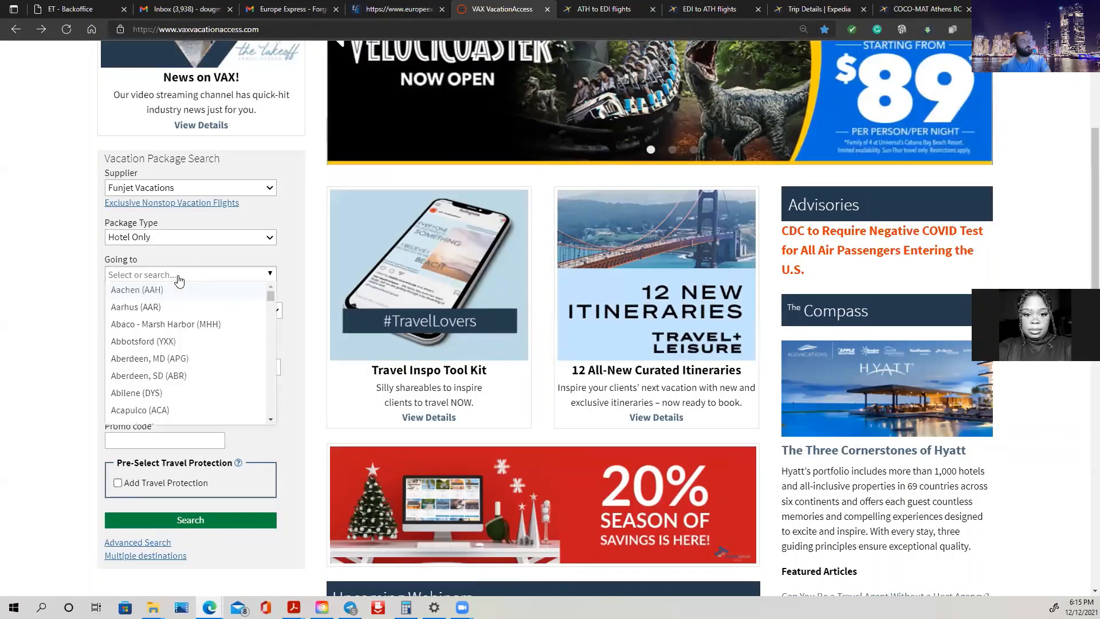
type("athen")
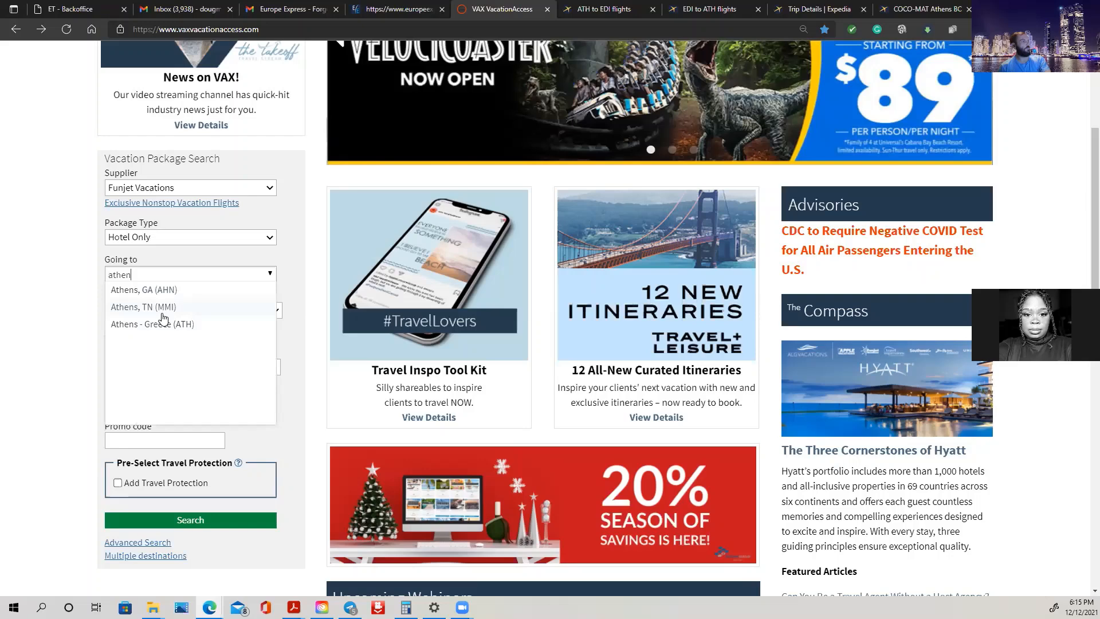
left_click(164, 312)
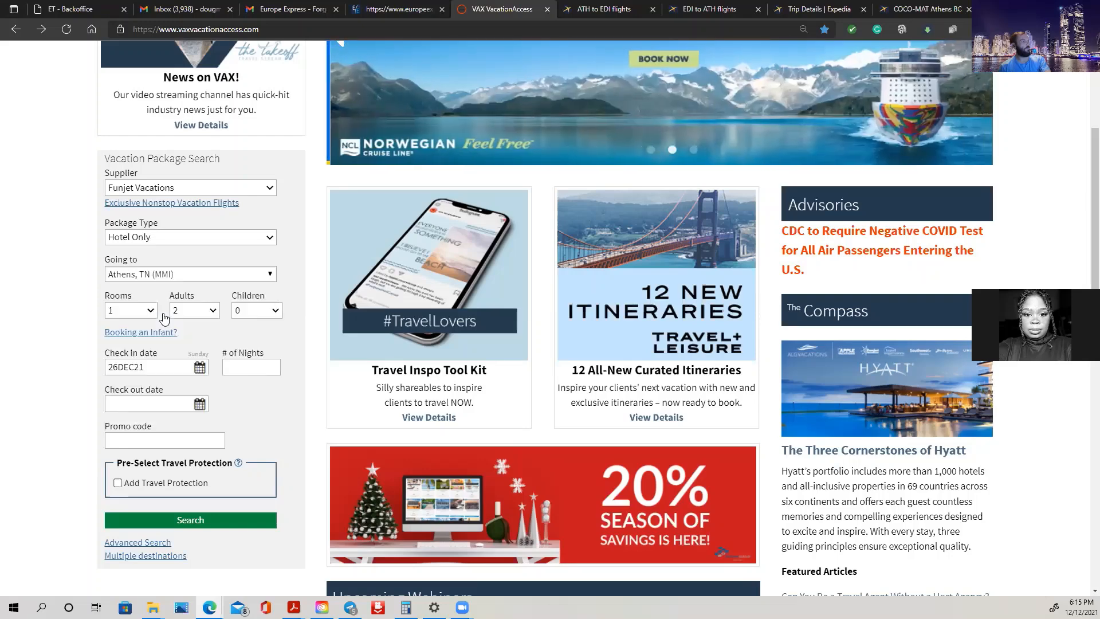
left_click(184, 274)
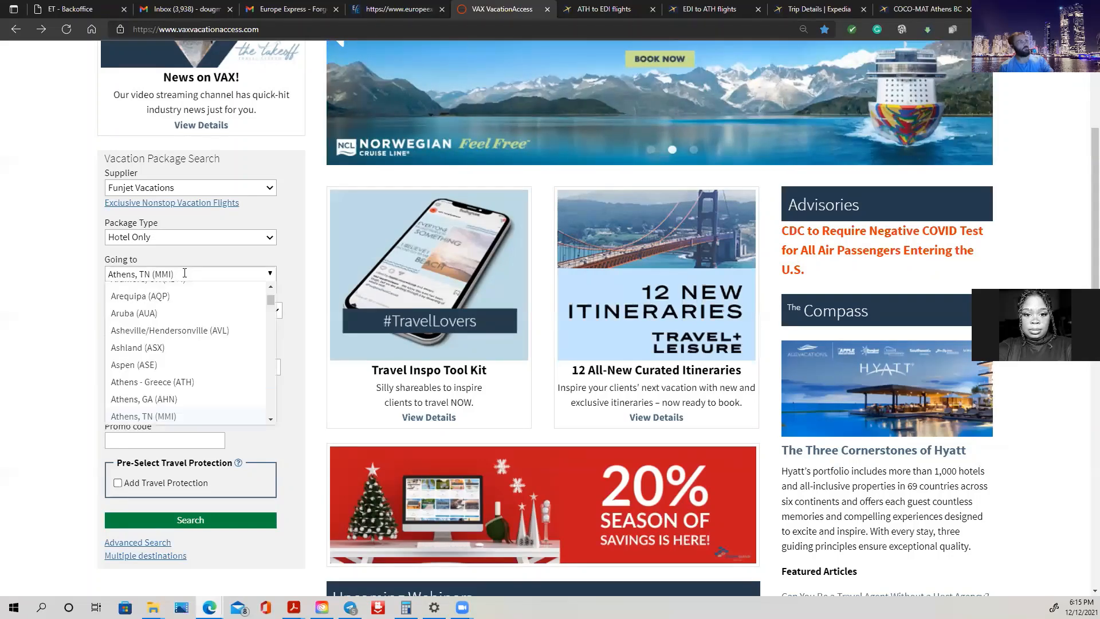
left_click(184, 274)
left_click(185, 274)
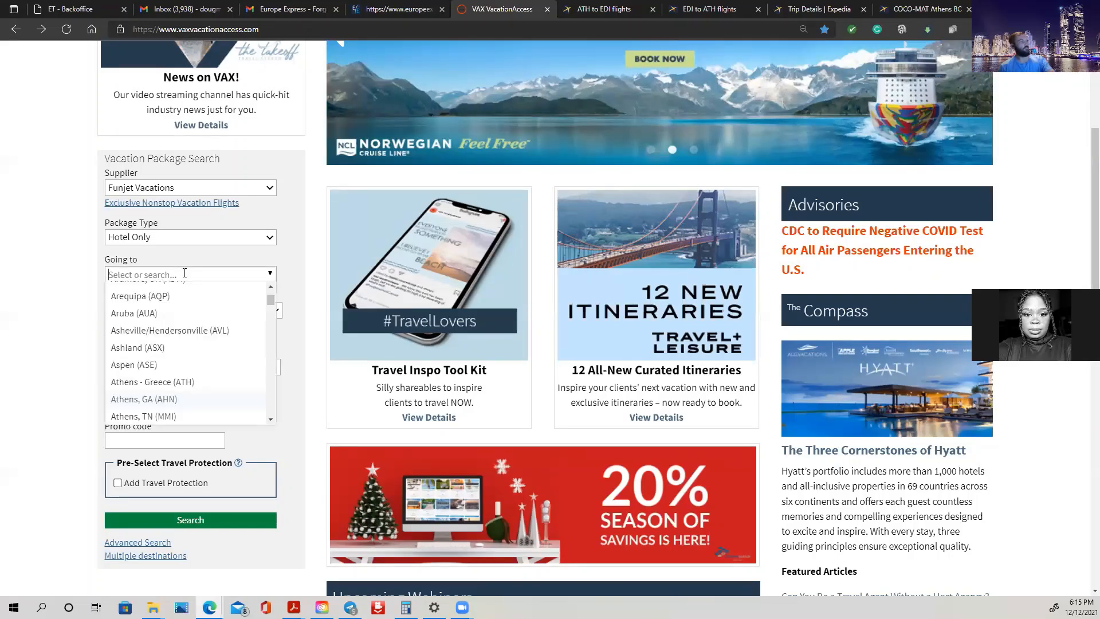
type("athens")
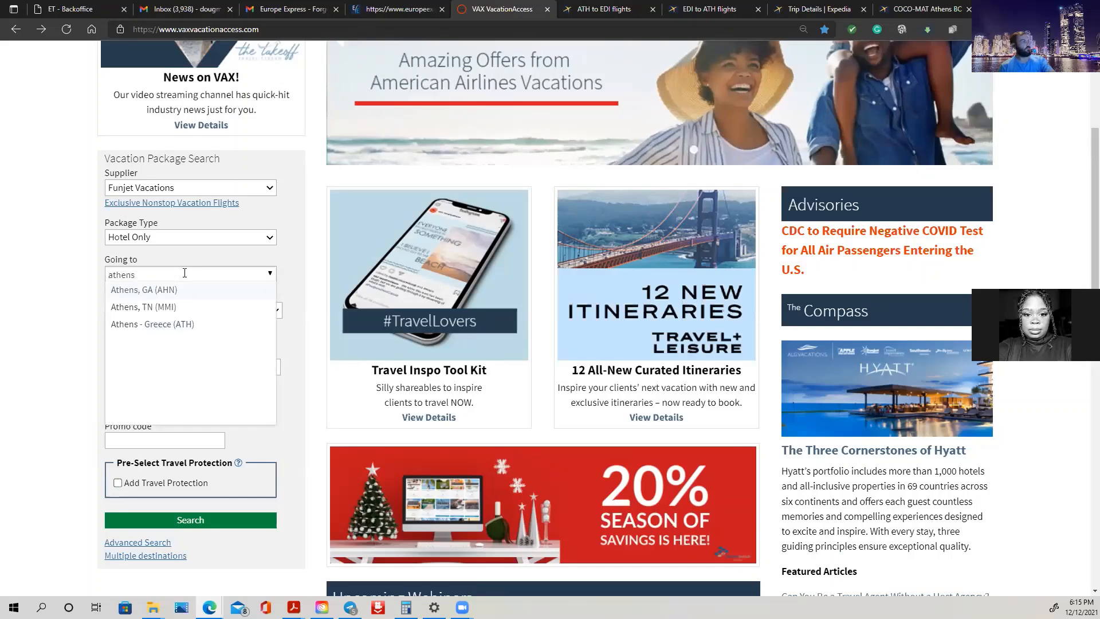
left_click(164, 325)
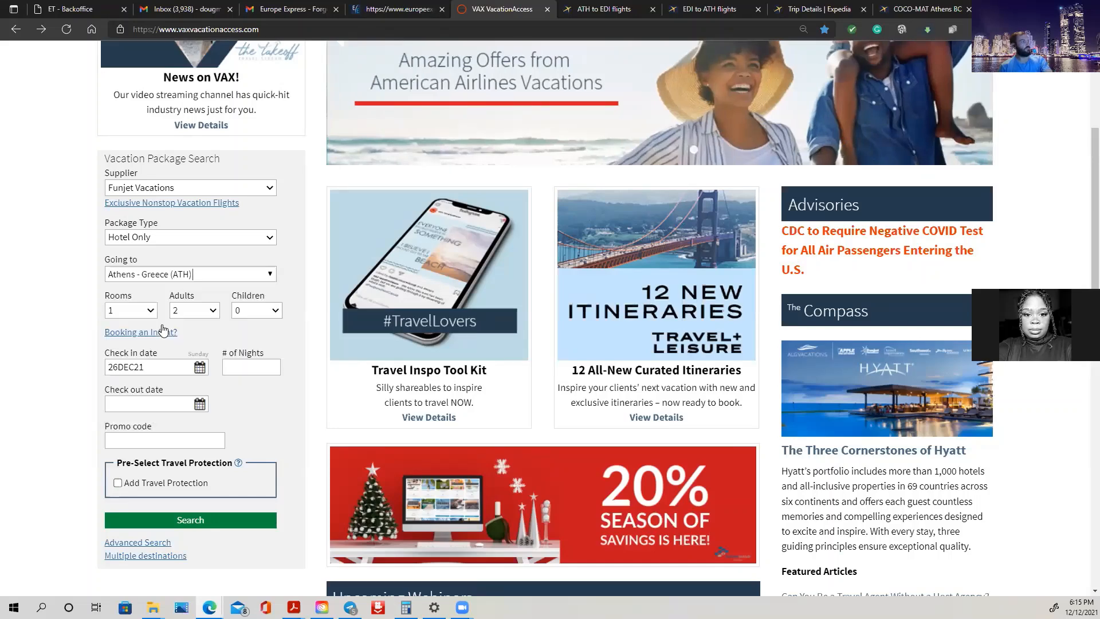
Step: Set check-in to 07FEB22 and check-out to 15FEB22, and run the hotel search
left_click(199, 368)
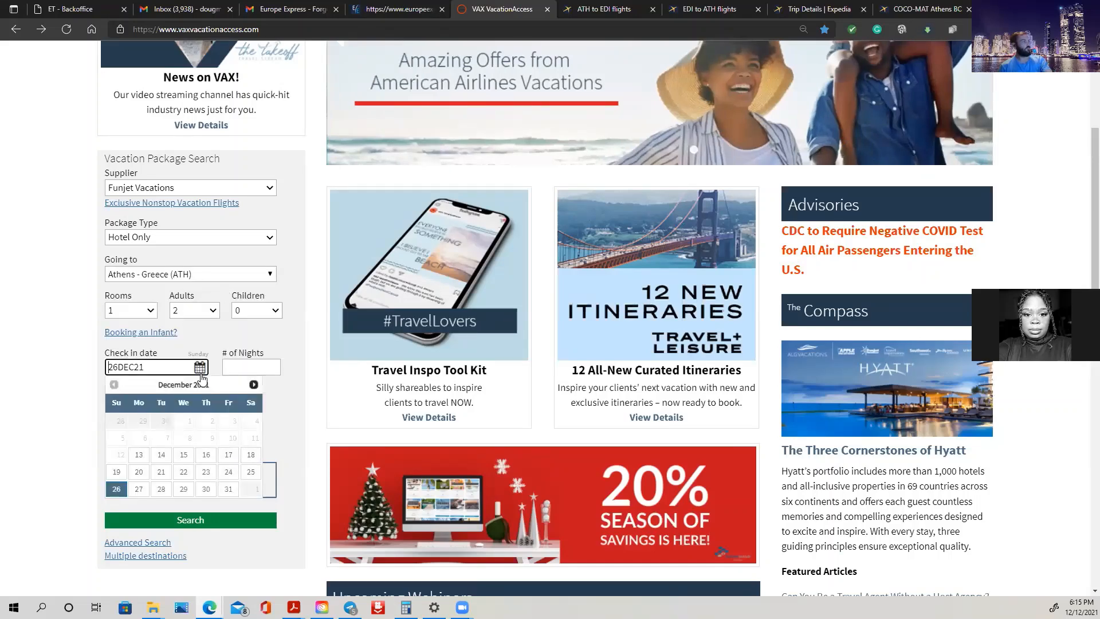
double_click(254, 385)
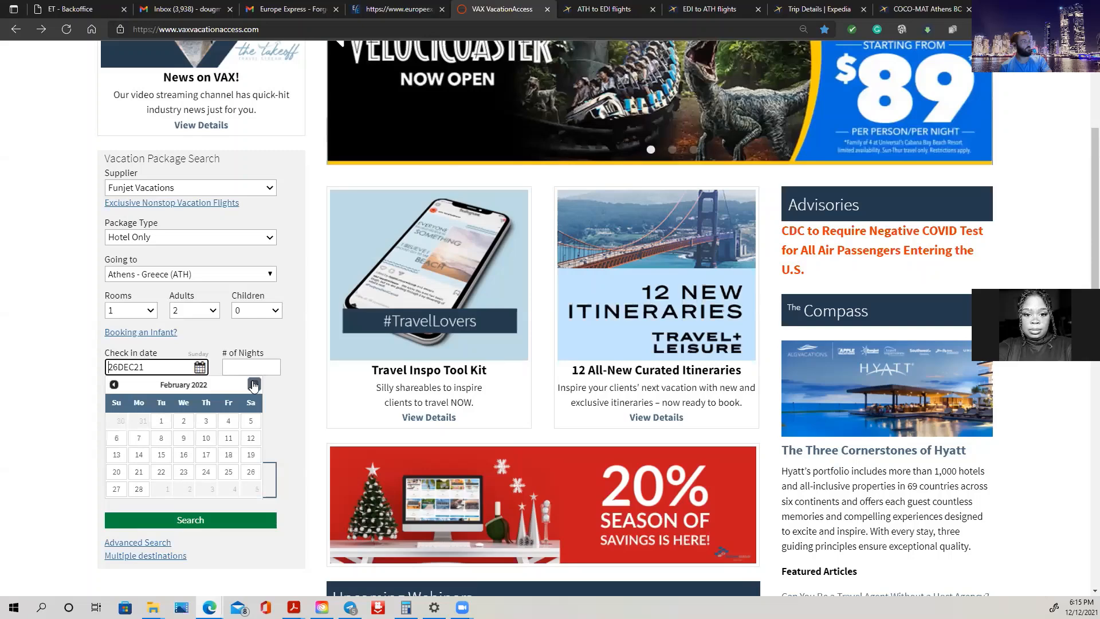
left_click(139, 437)
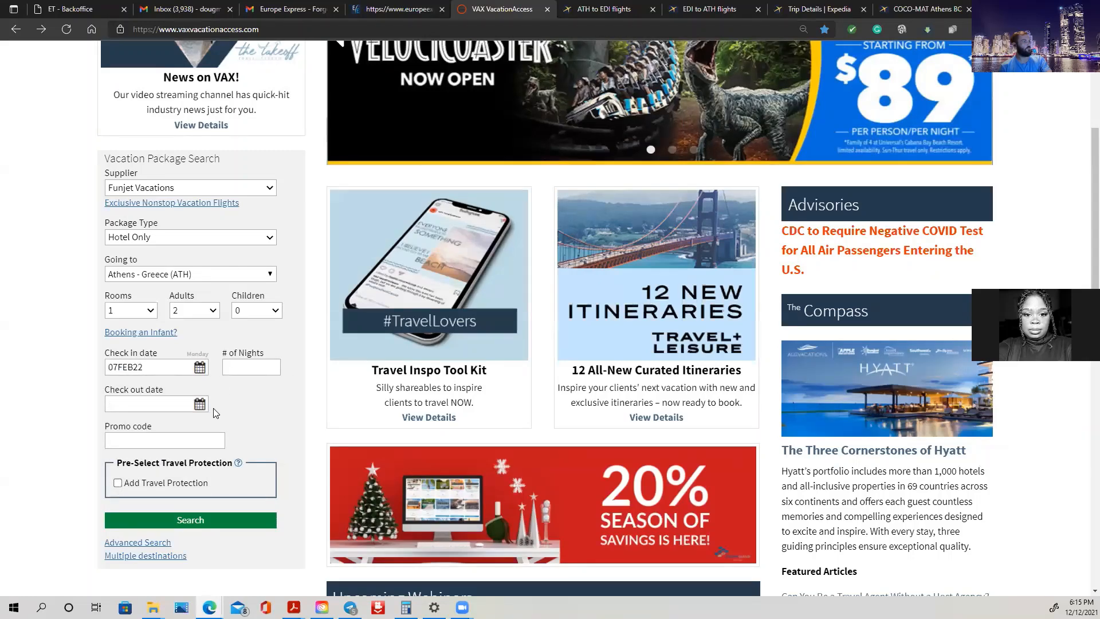
left_click(200, 404)
left_click(161, 506)
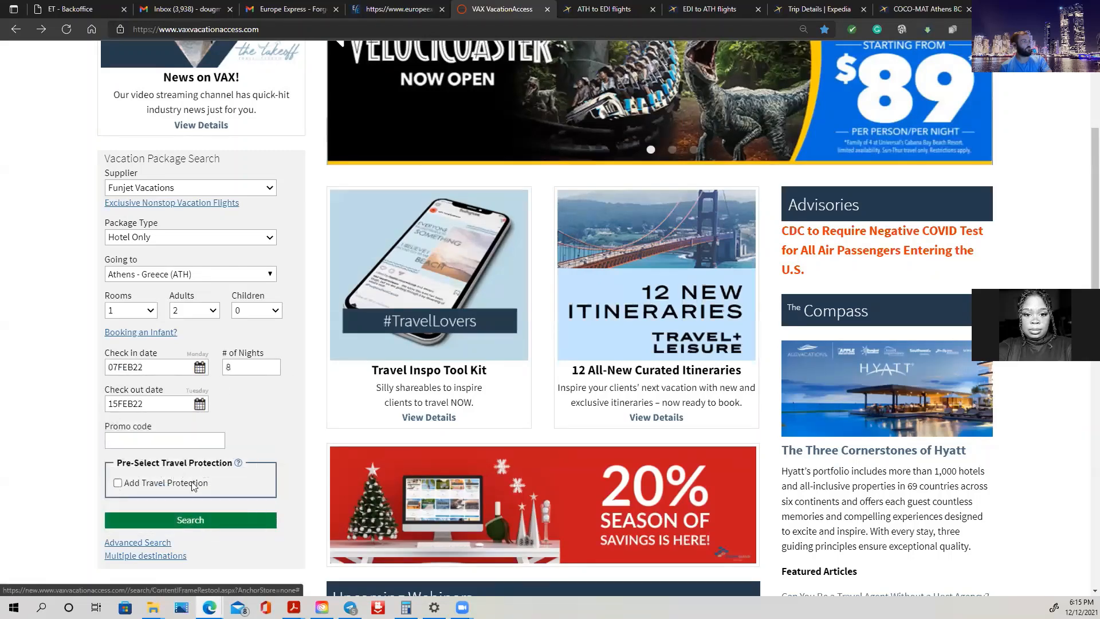
left_click(187, 524)
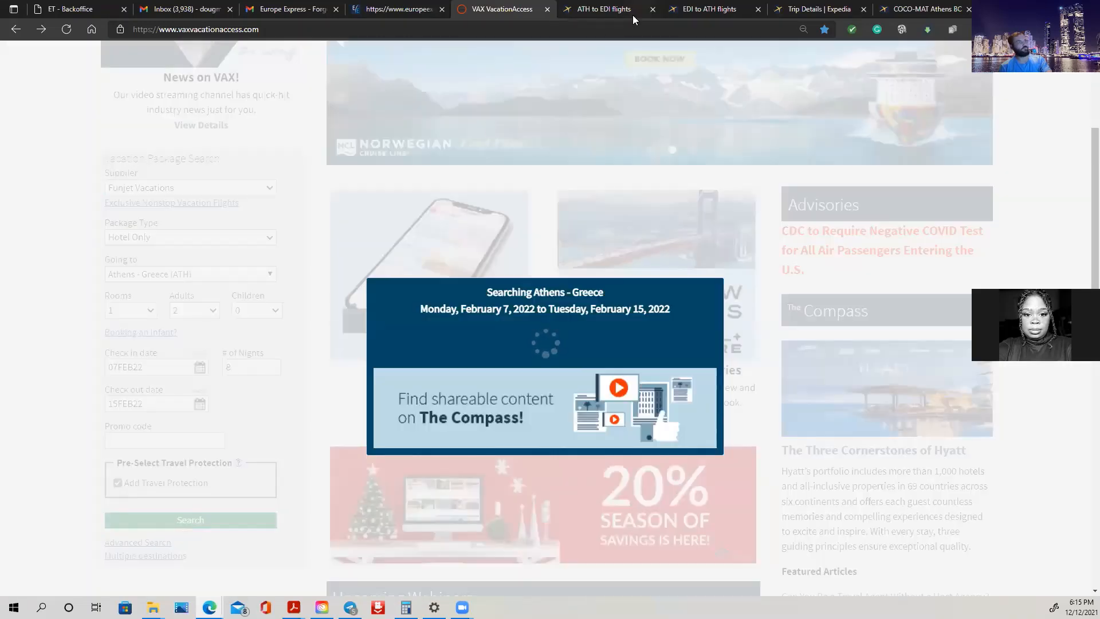
Step: Switch to the Expedia TAAP Edinburgh to Athens flight results and select KLM's 5:50am outbound and 5:20pm return flights in Economy Light2
left_click(923, 9)
left_click(711, 9)
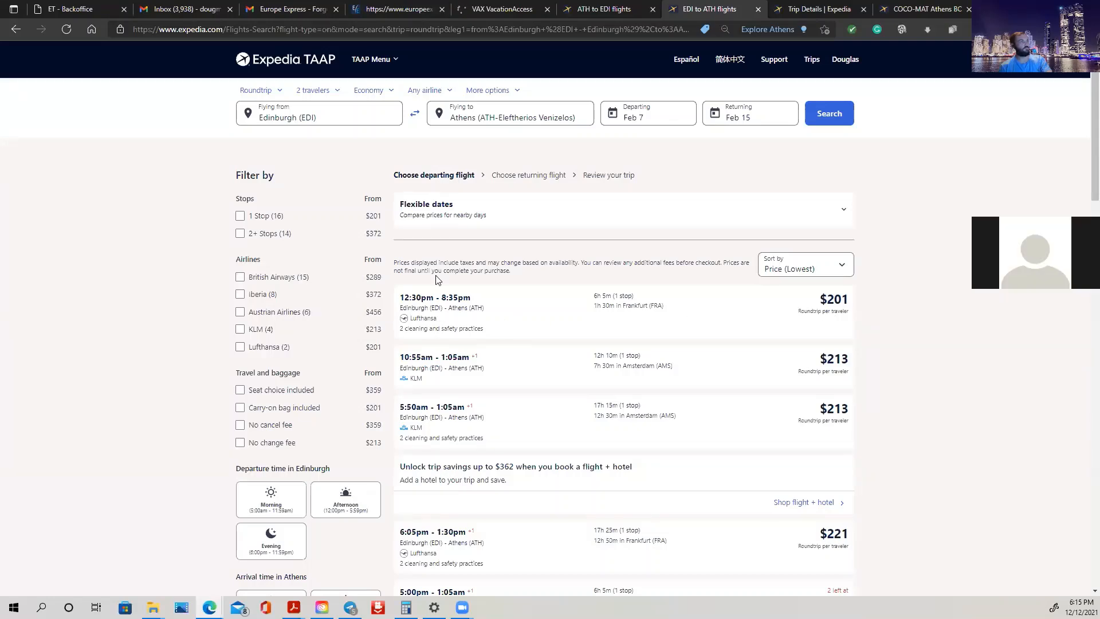
scroll(665, 293, "down", 3)
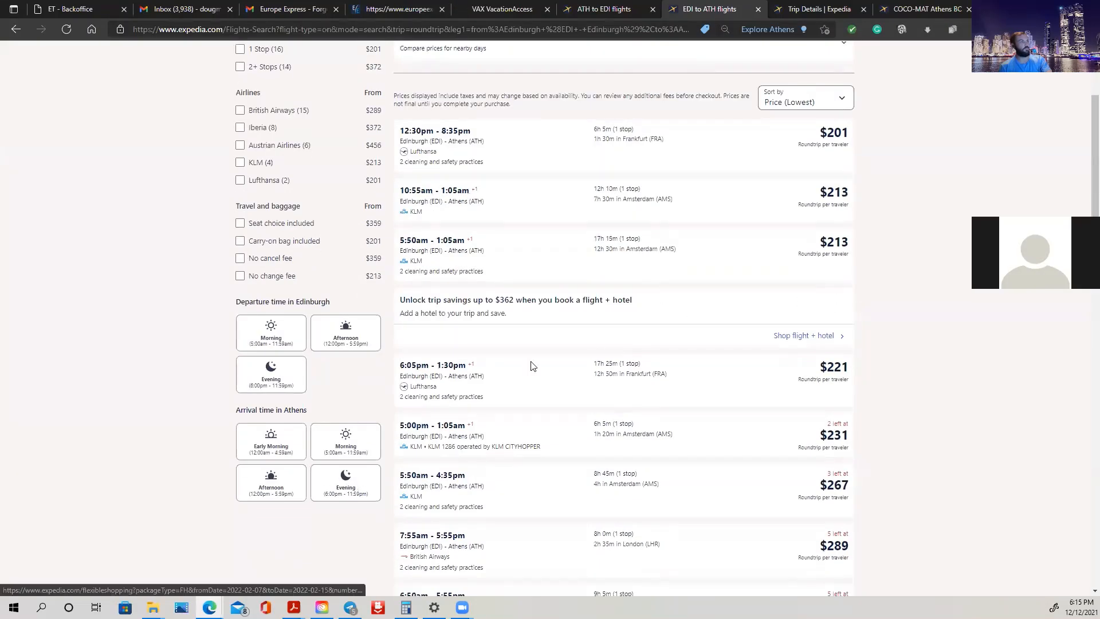
left_click(612, 486)
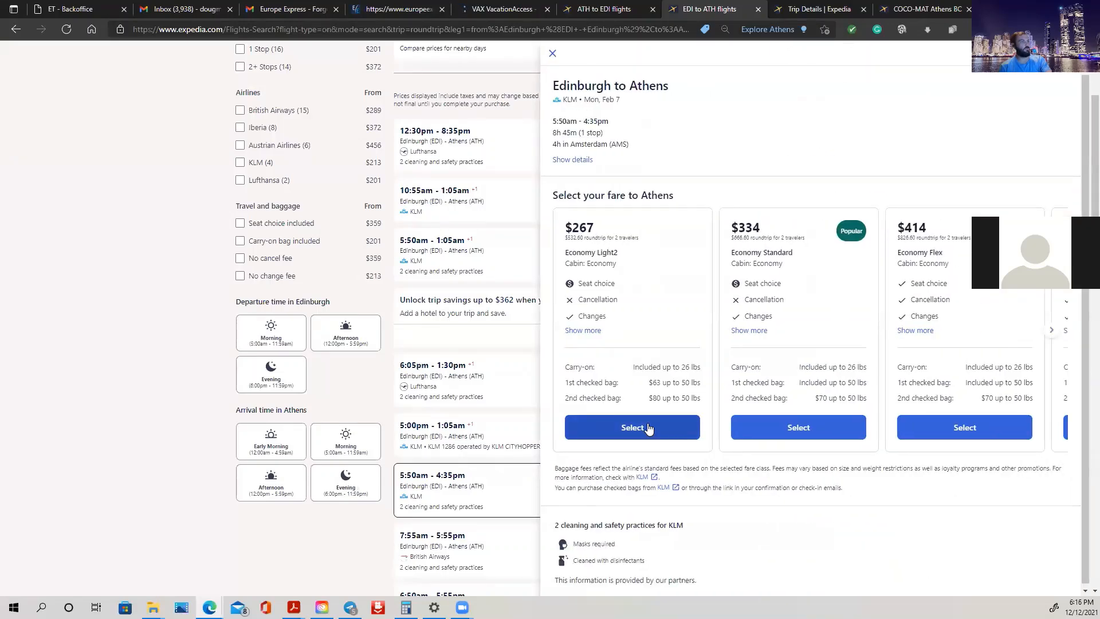
left_click(633, 427)
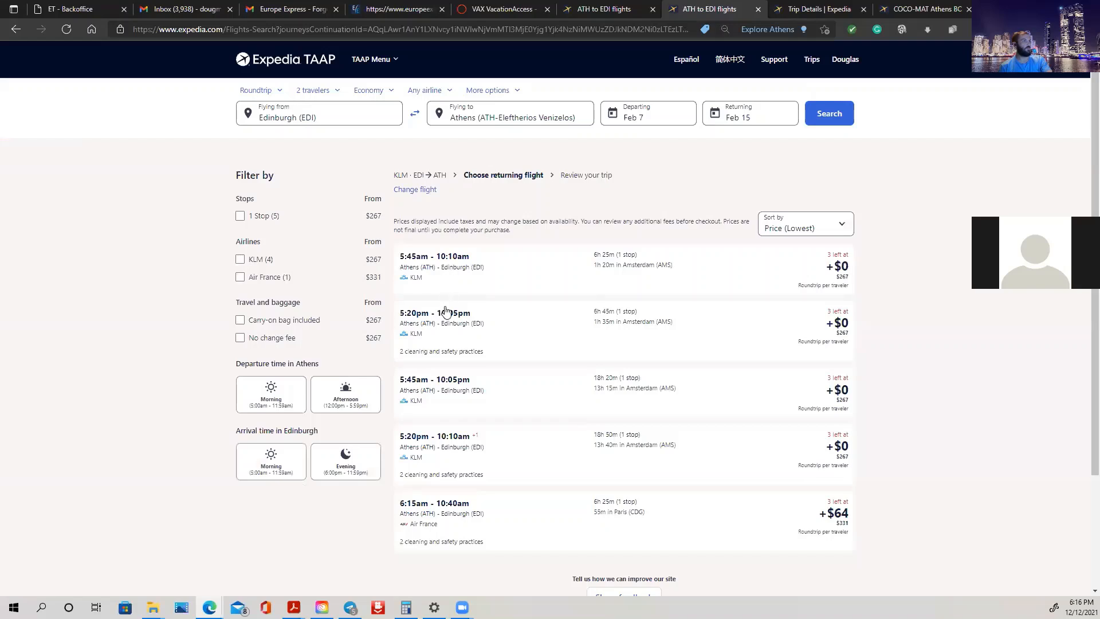
left_click(450, 330)
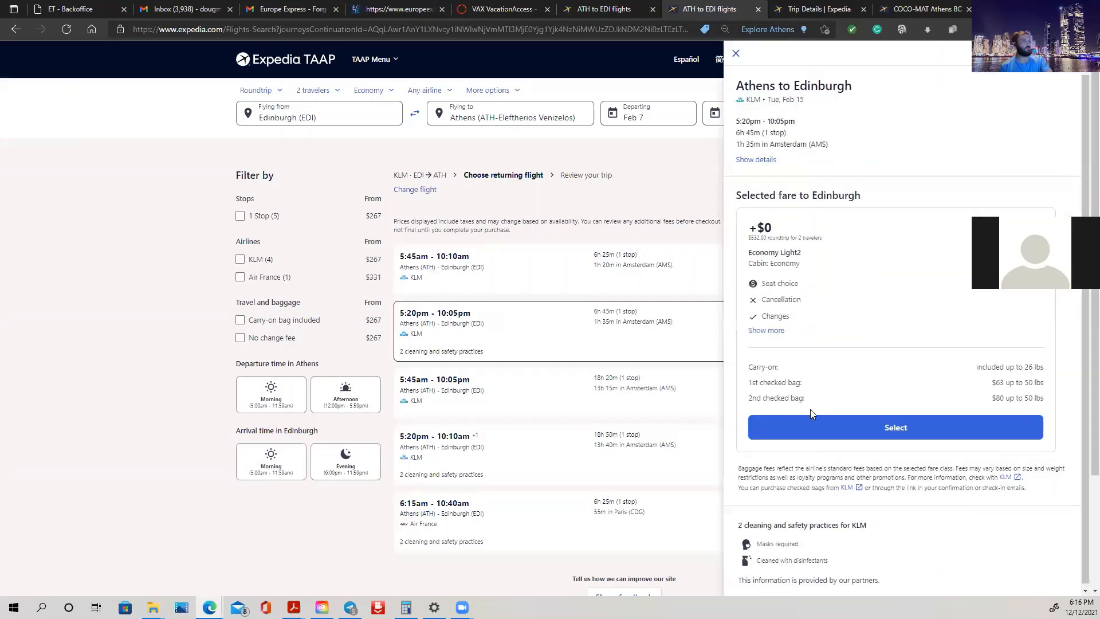
left_click(820, 427)
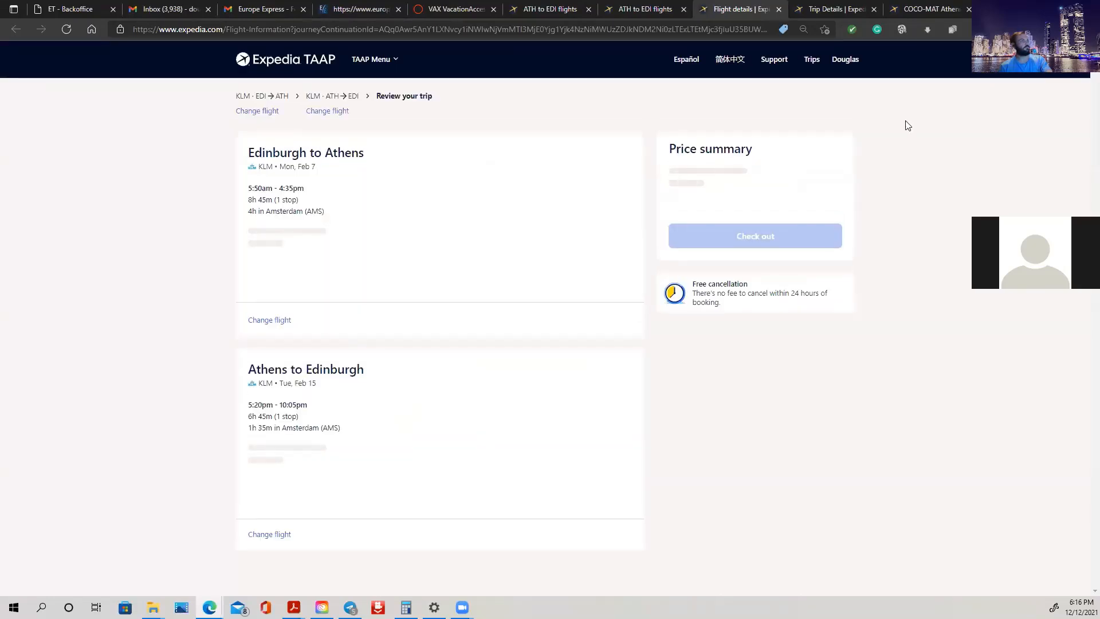
Step: Check the package trip details and copy the hotel name from the COCO-MAT Athens BC property page
left_click(823, 12)
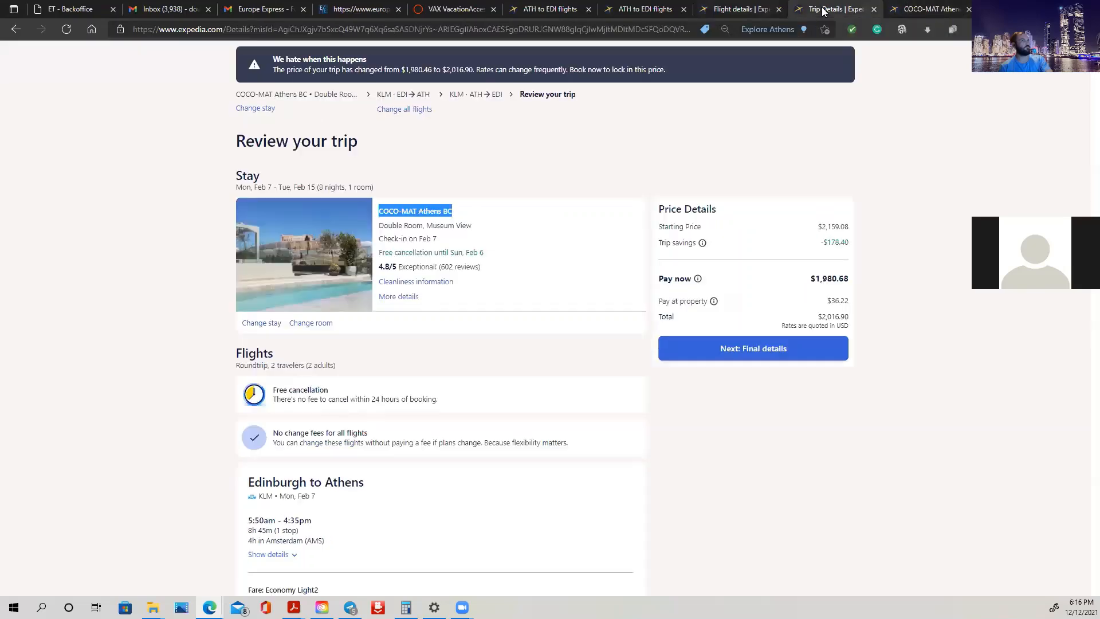
left_click(932, 16)
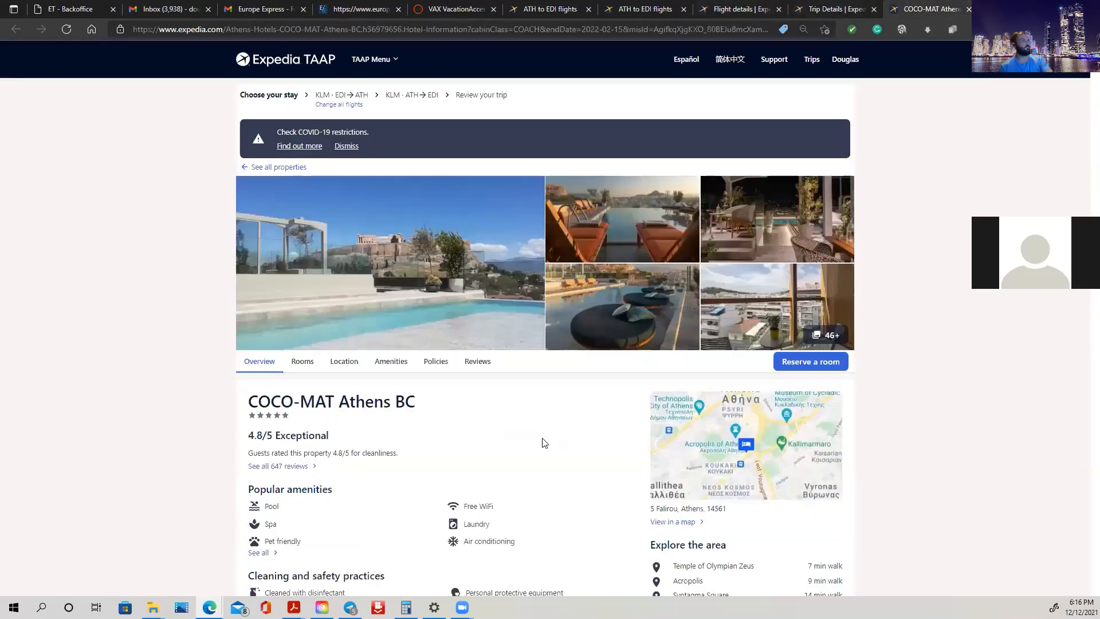
scroll(543, 439, "down", 7)
scroll(540, 437, "up", 7)
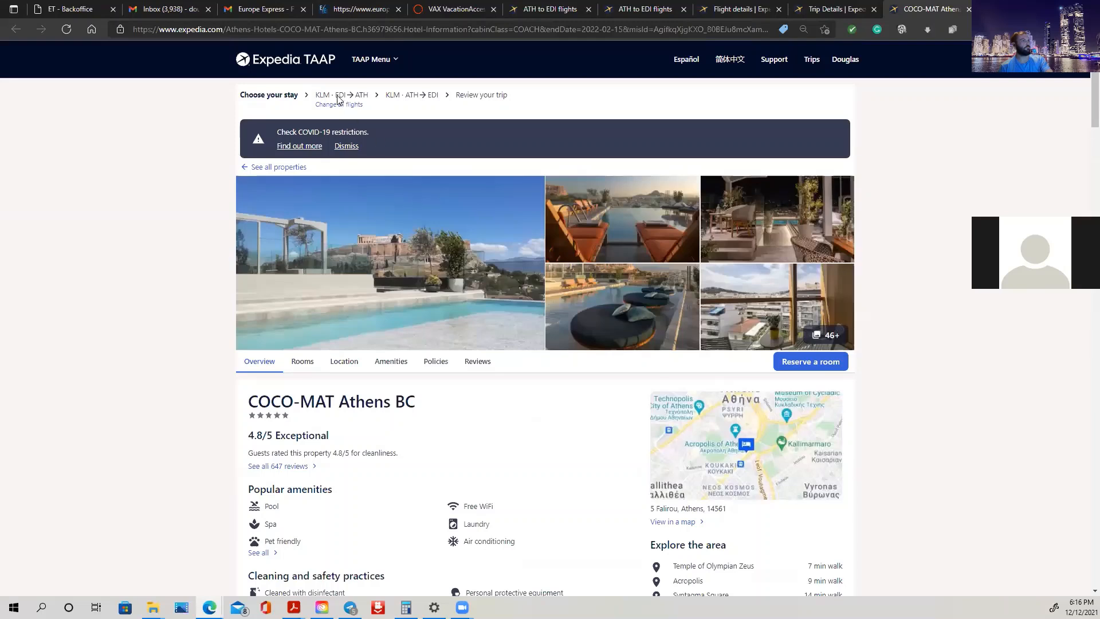
left_click_drag(411, 404, 252, 408)
key("ctrl+c")
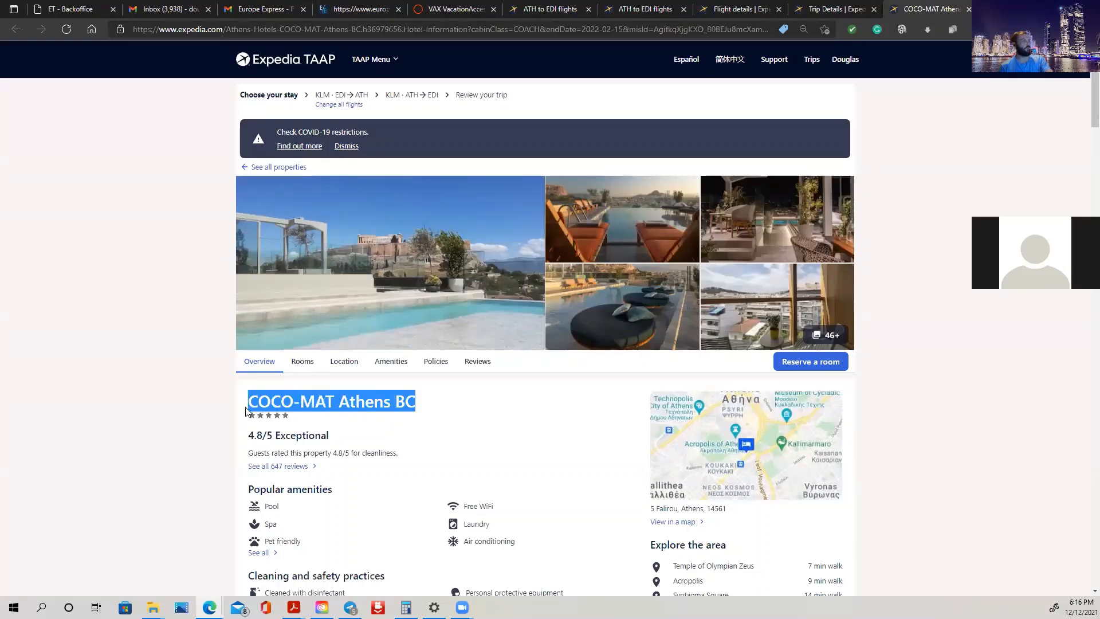
Step: Copy the hotel name, then search standalone property rates on the Expedia TAAP home page with COCO-MAT Athens BC as the destination
right_click(282, 390)
left_click(355, 147)
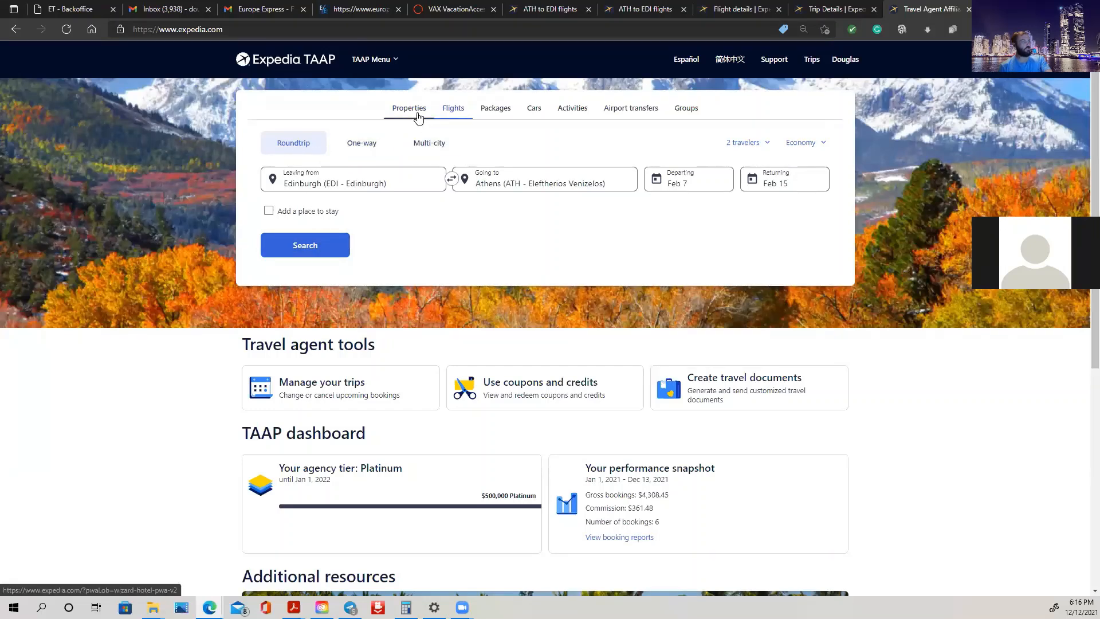
left_click(418, 116)
left_click(442, 182)
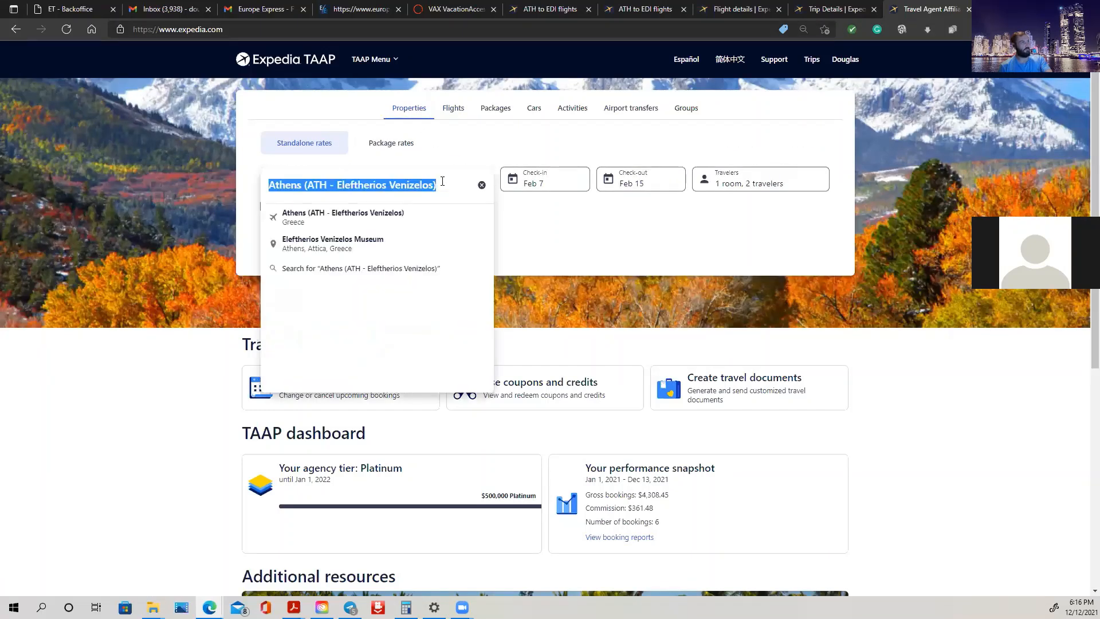
left_click(579, 214)
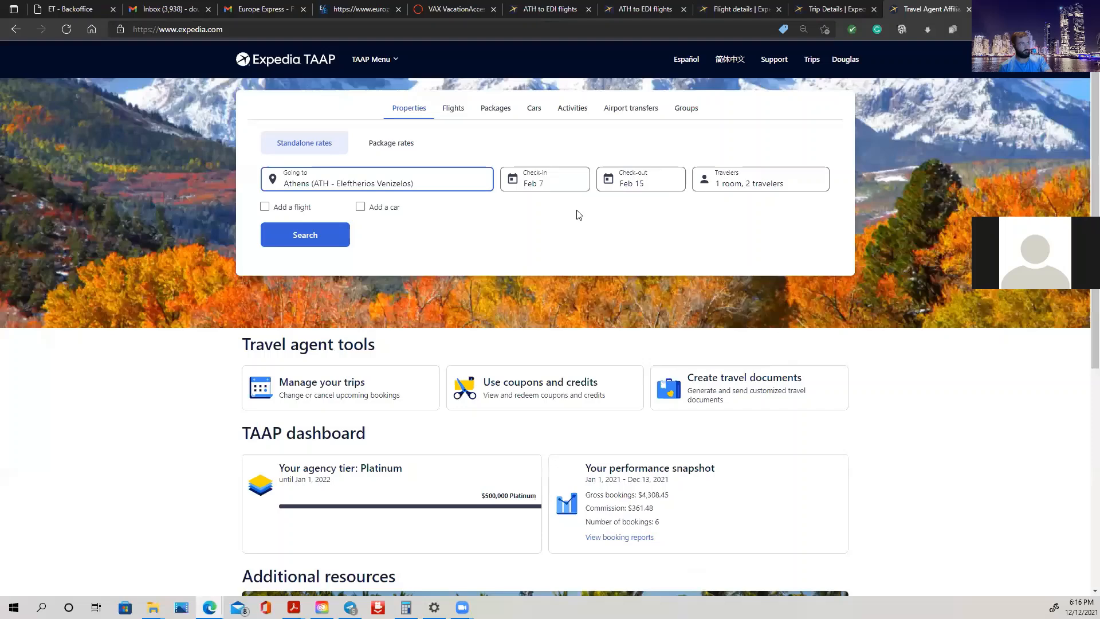
left_click(427, 183)
right_click(427, 183)
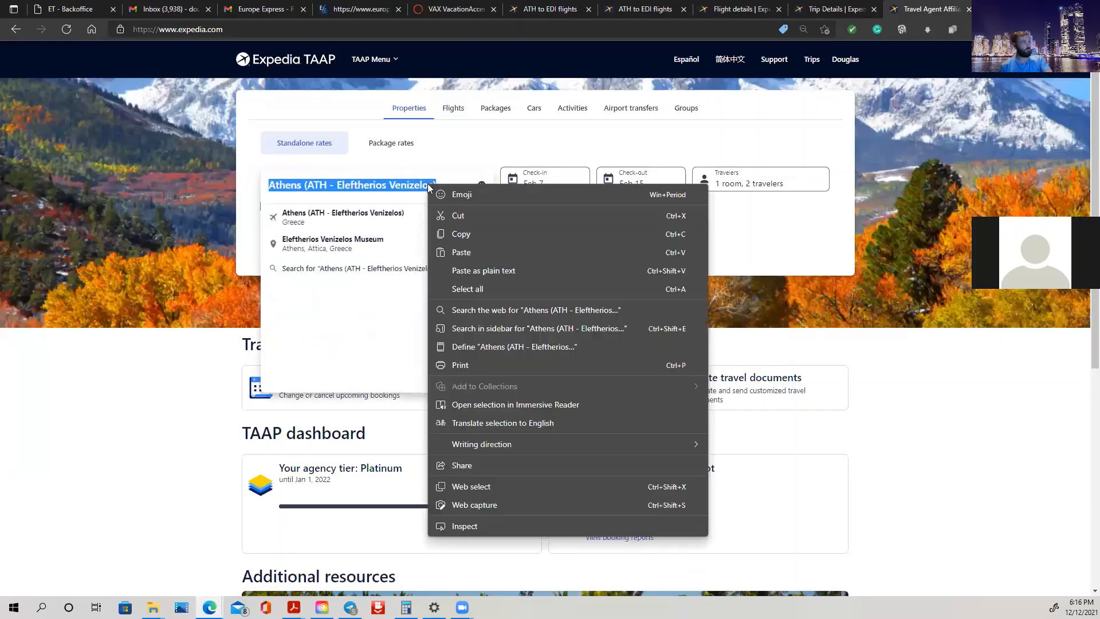
left_click(461, 253)
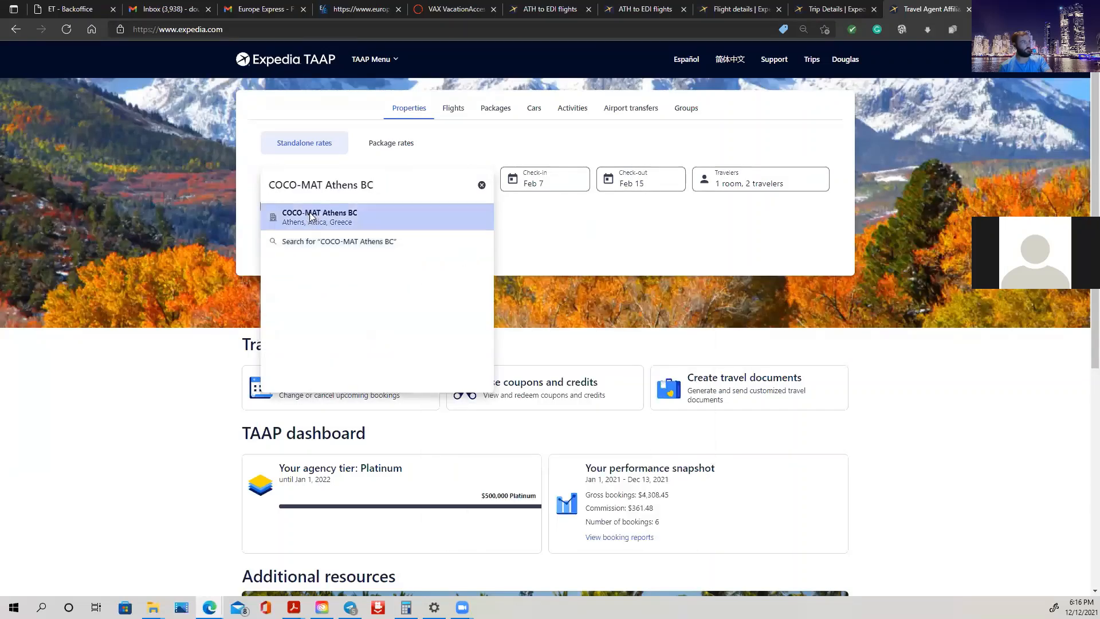
left_click(310, 216)
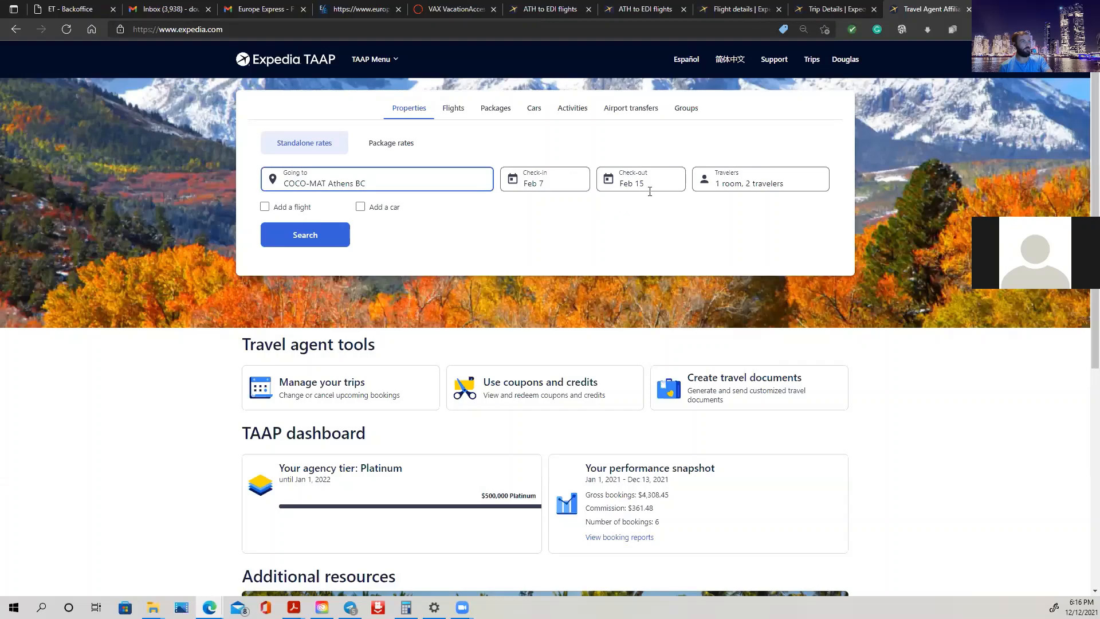
left_click(294, 235)
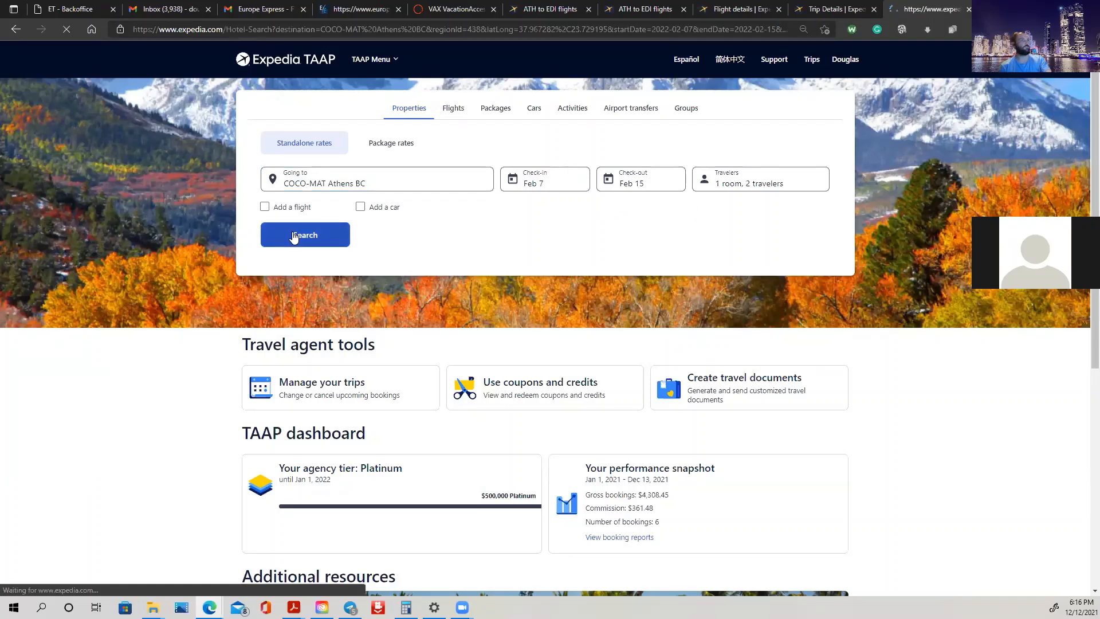
Step: Switch to VAX VacationAccess and review the Athens hotel results for 07FEB22 to 15FEB22
left_click(448, 7)
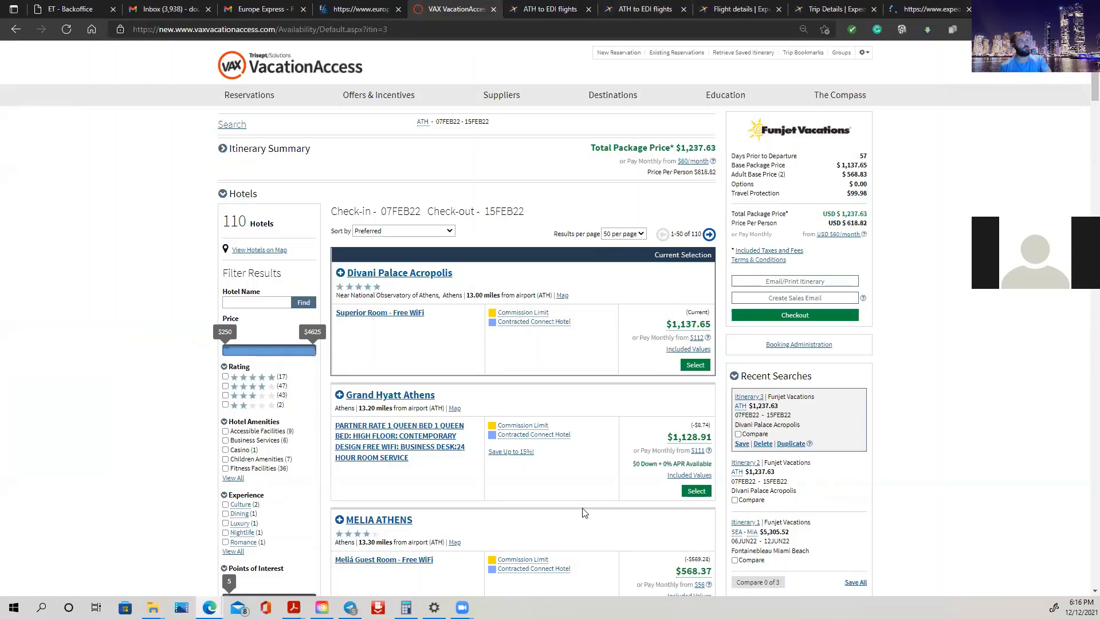
scroll(553, 390, "down", 3)
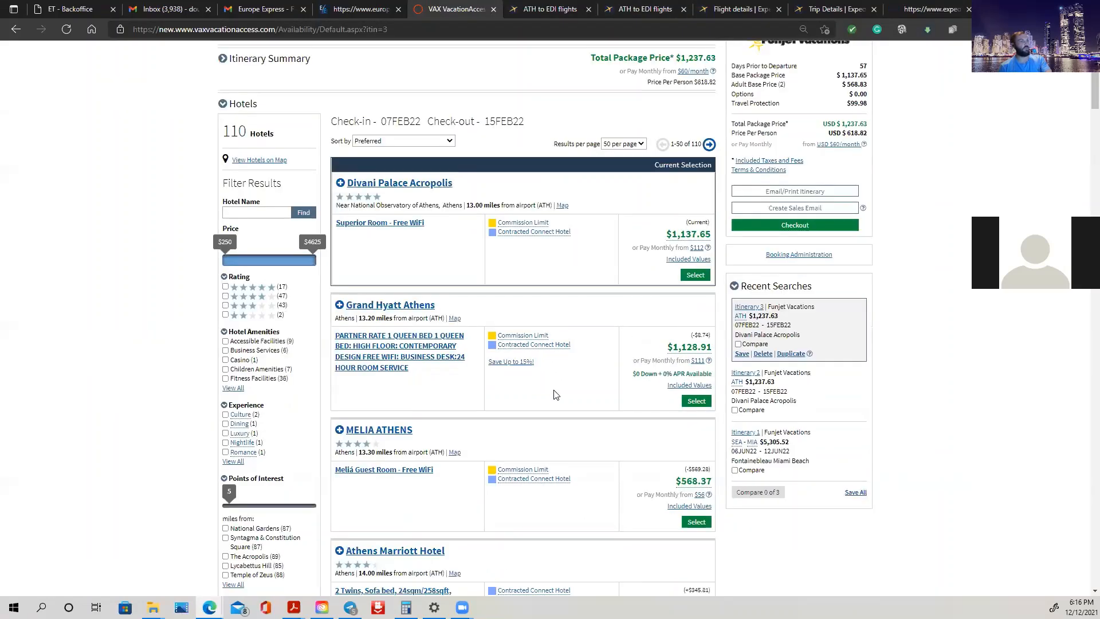
scroll(587, 403, "up", 3)
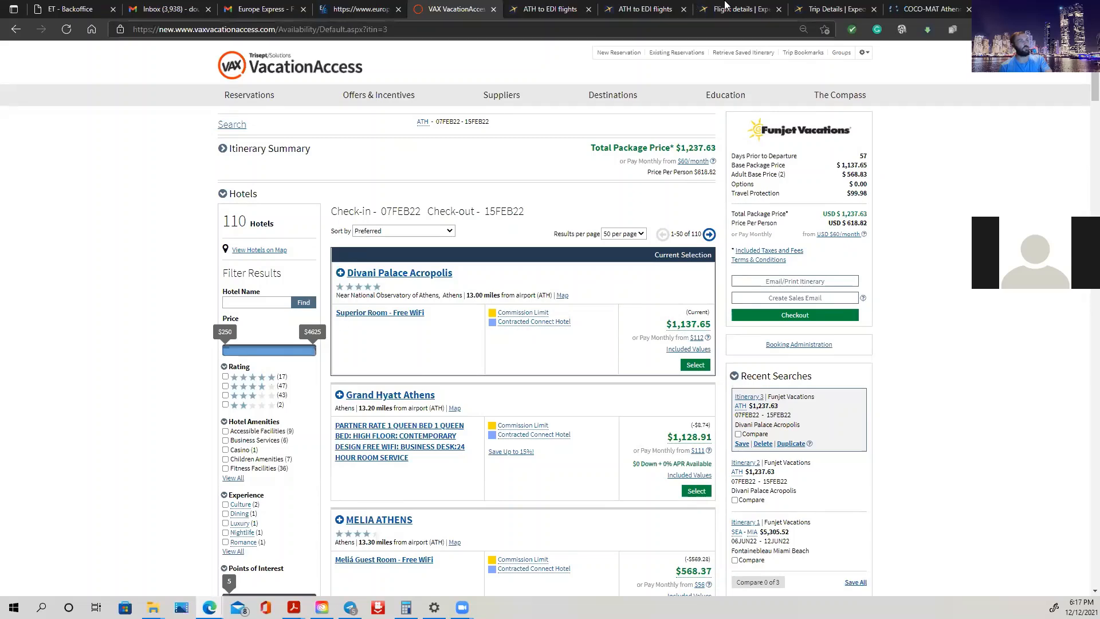
Step: Review the flight-only price summary for the KLM Edinburgh to Athens trip on Expedia TAAP and the package's price details
left_click(738, 7)
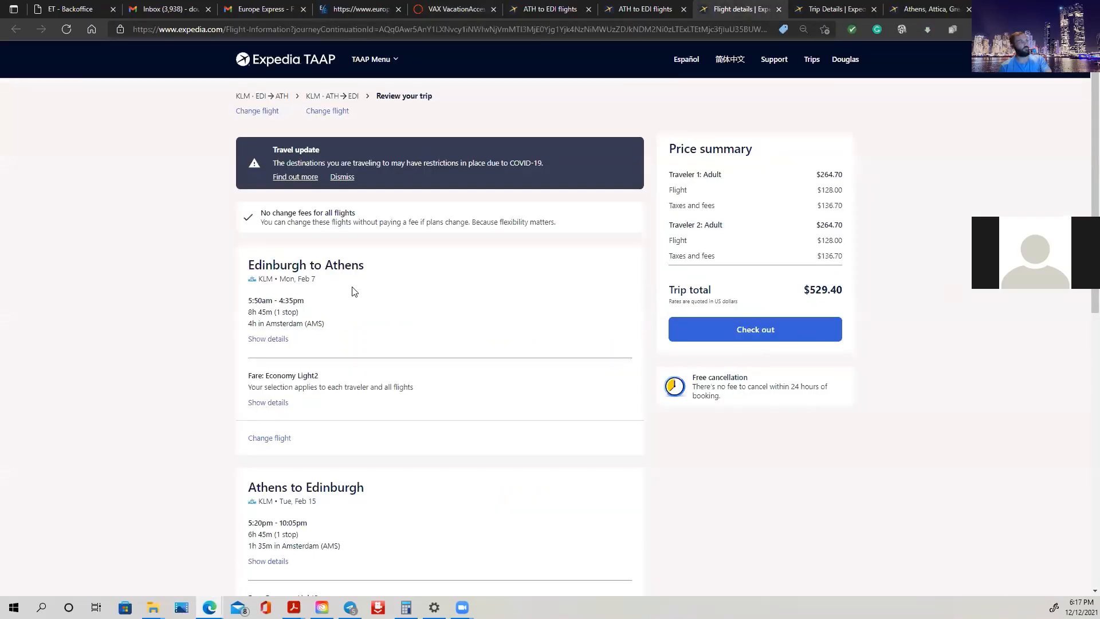
scroll(321, 371, "down", 5)
scroll(321, 407, "up", 5)
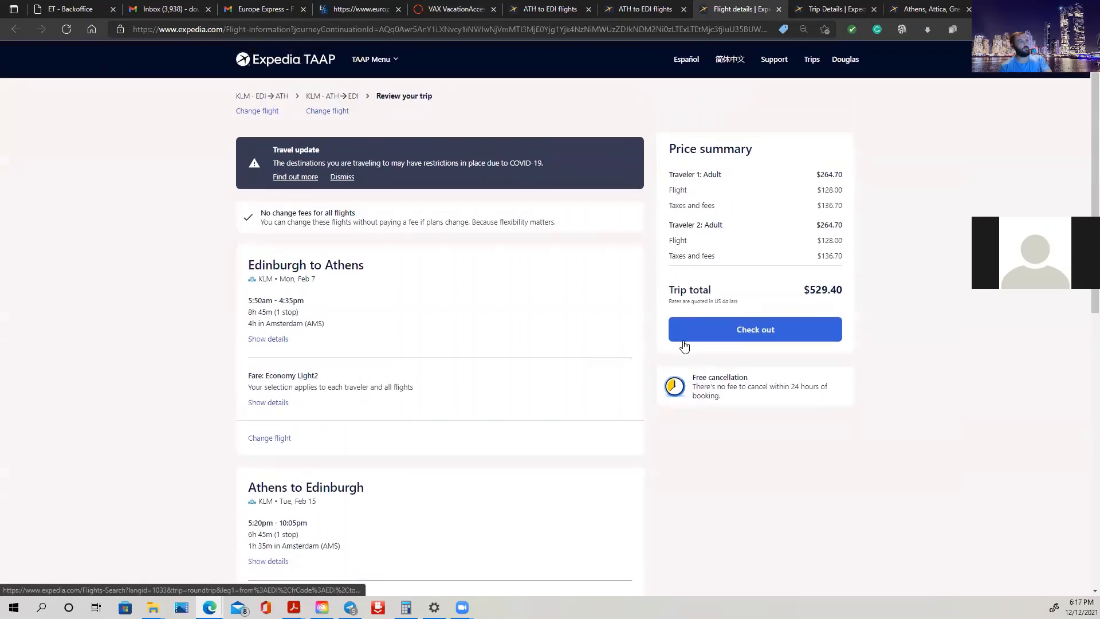
scroll(684, 350, "down", 3)
scroll(689, 371, "up", 3)
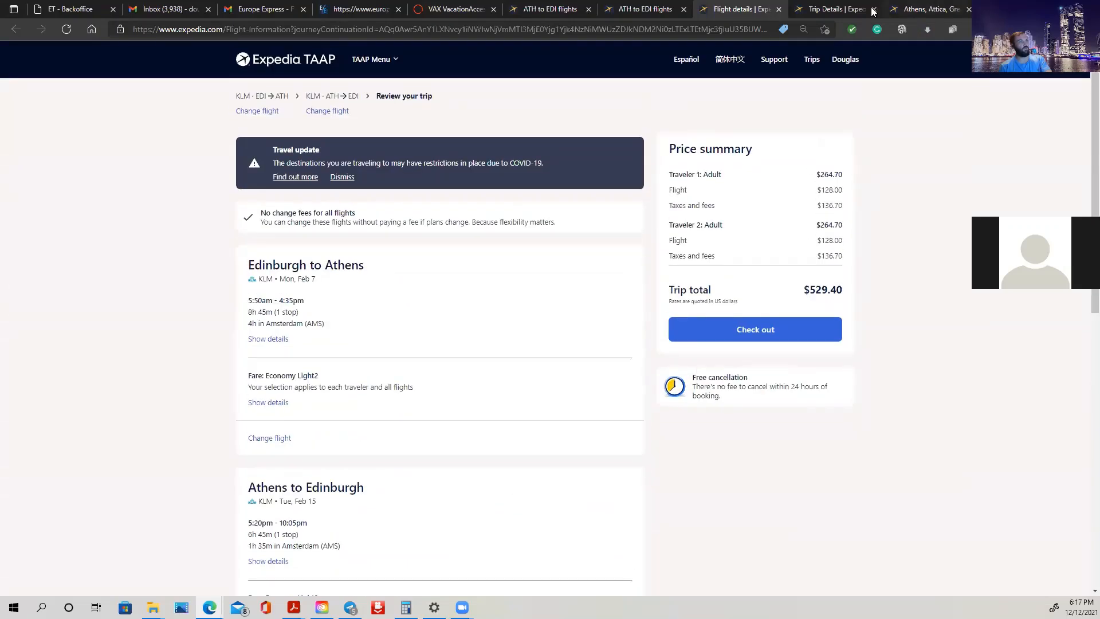
left_click(822, 5)
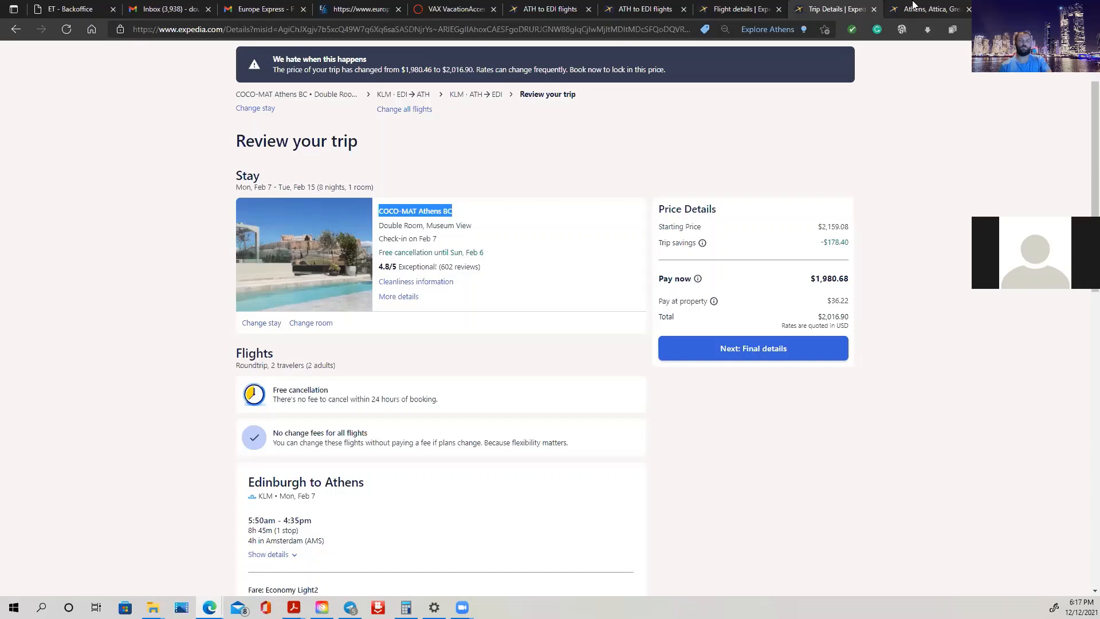
Step: Open COCO-MAT Athens BC from the Expedia TAAP hotel results and check the estimated commission for the Double Room, Museum View
left_click(914, 5)
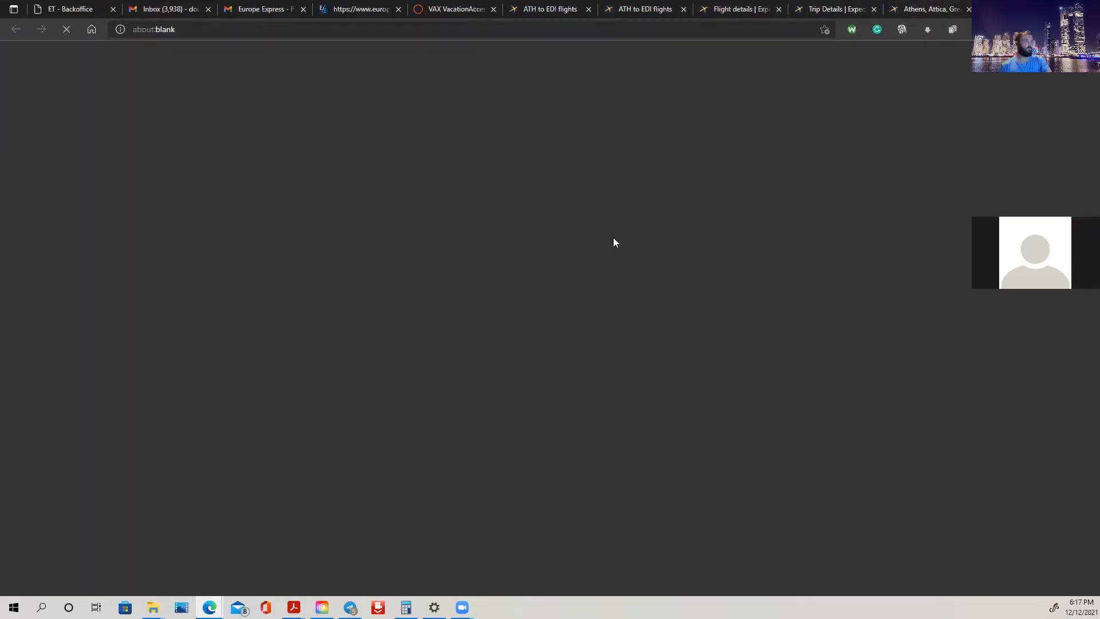
left_click(613, 240)
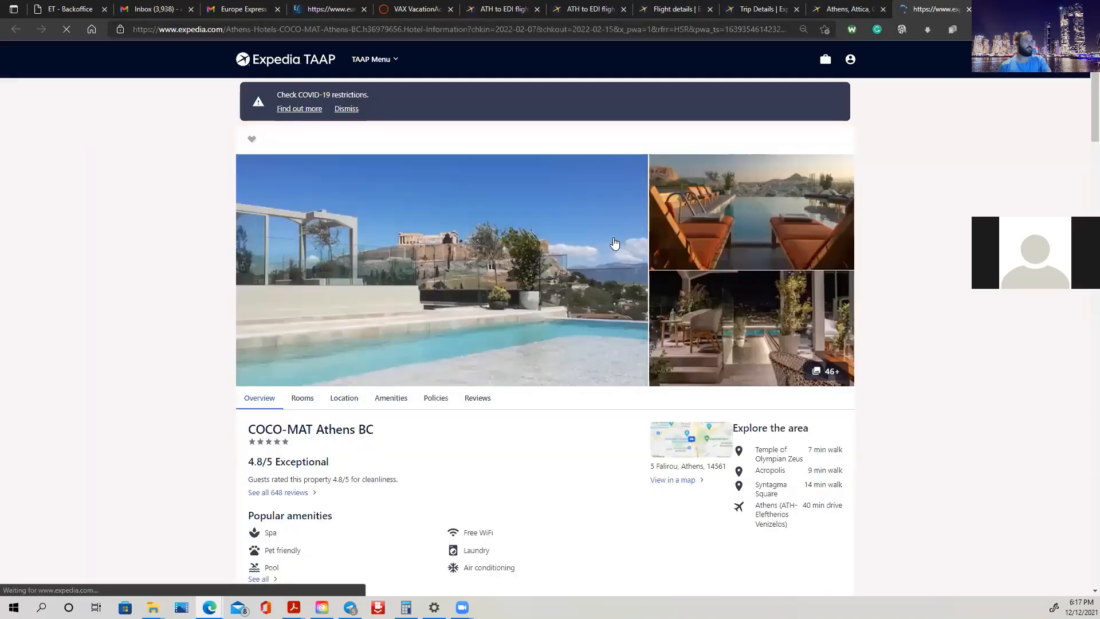
scroll(610, 304, "down", 8)
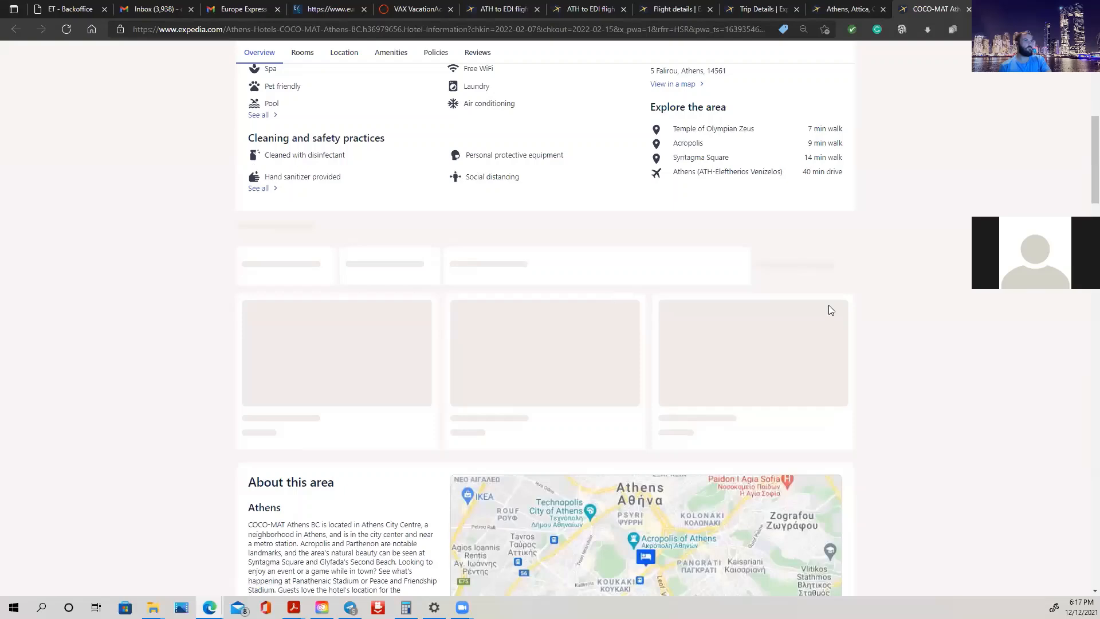
scroll(841, 305, "down", 3)
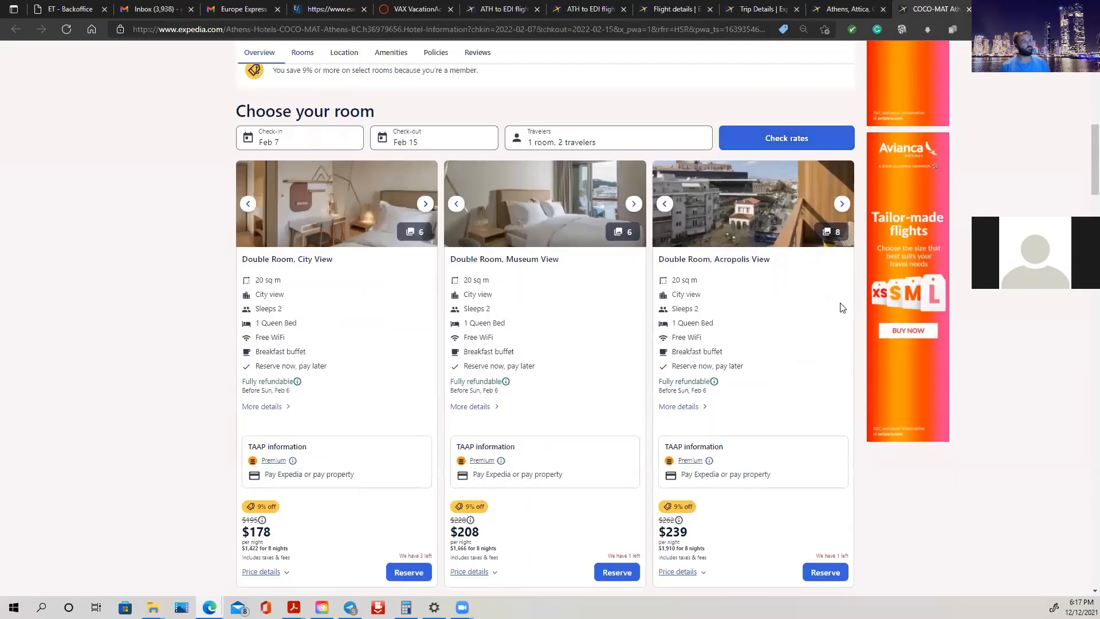
scroll(798, 284, "down", 1)
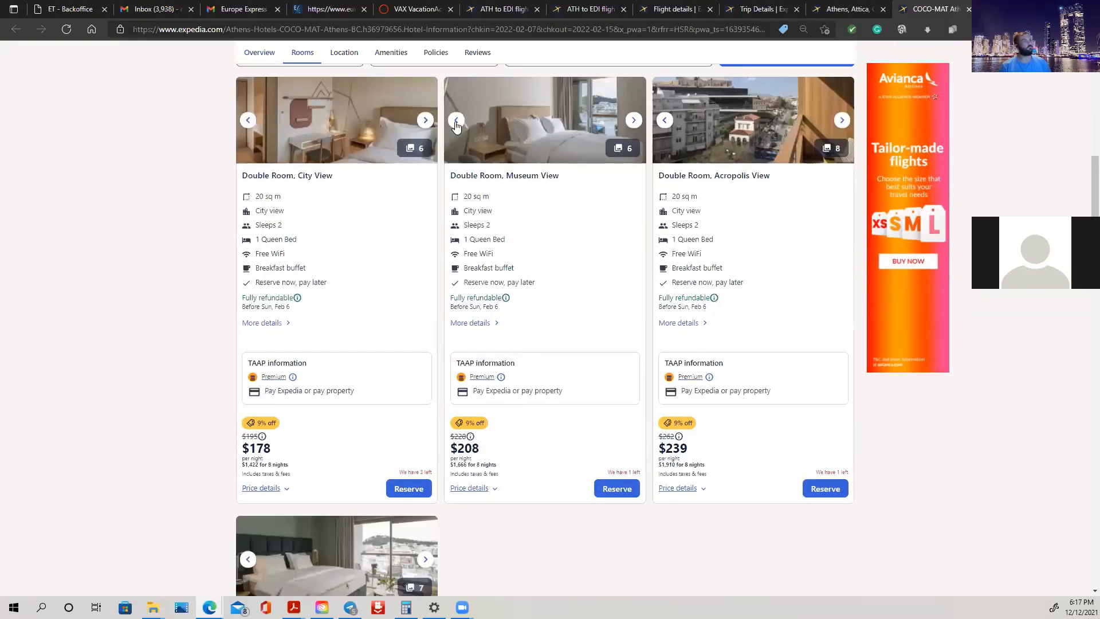
left_click(500, 377)
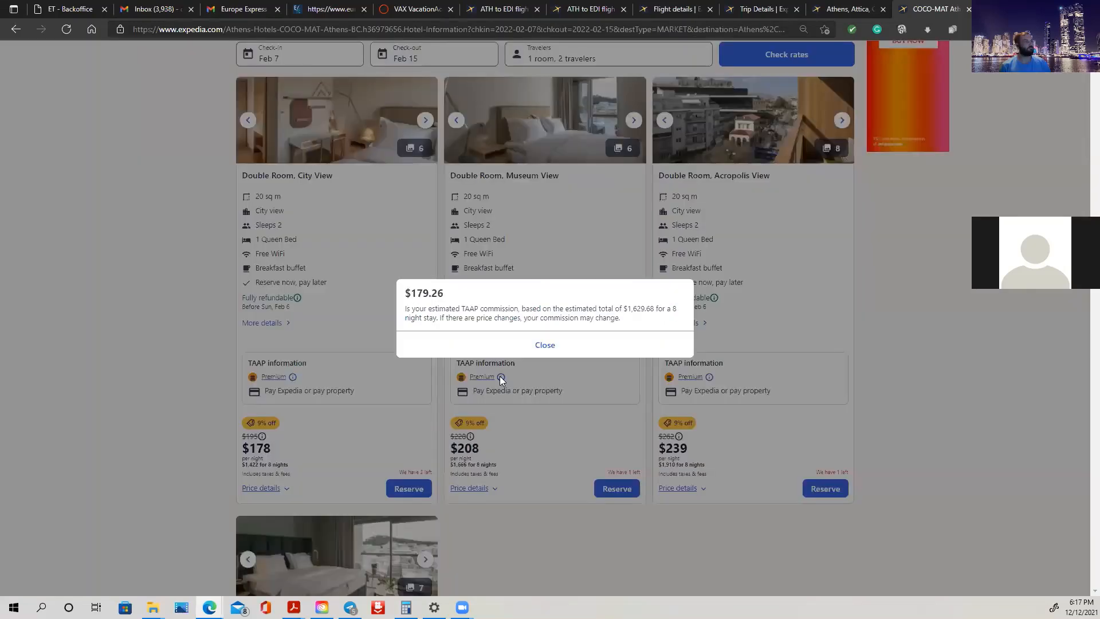
left_click(540, 345)
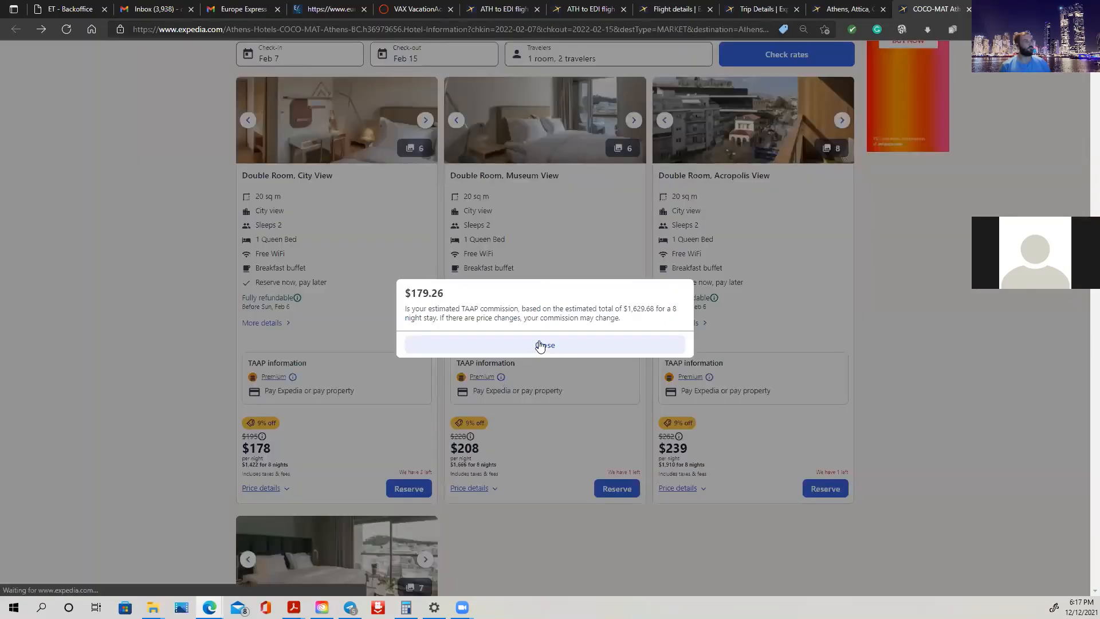
Step: Reserve the Double Room, Museum View with the pay-now option and review the price details on the checkout page
left_click(625, 491)
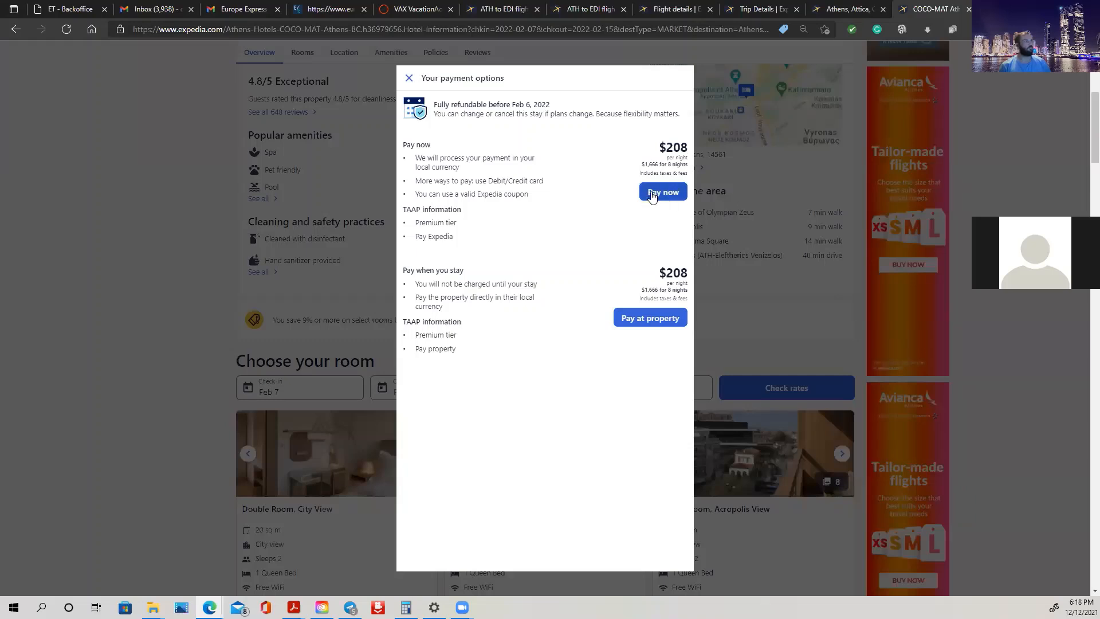
left_click(652, 197)
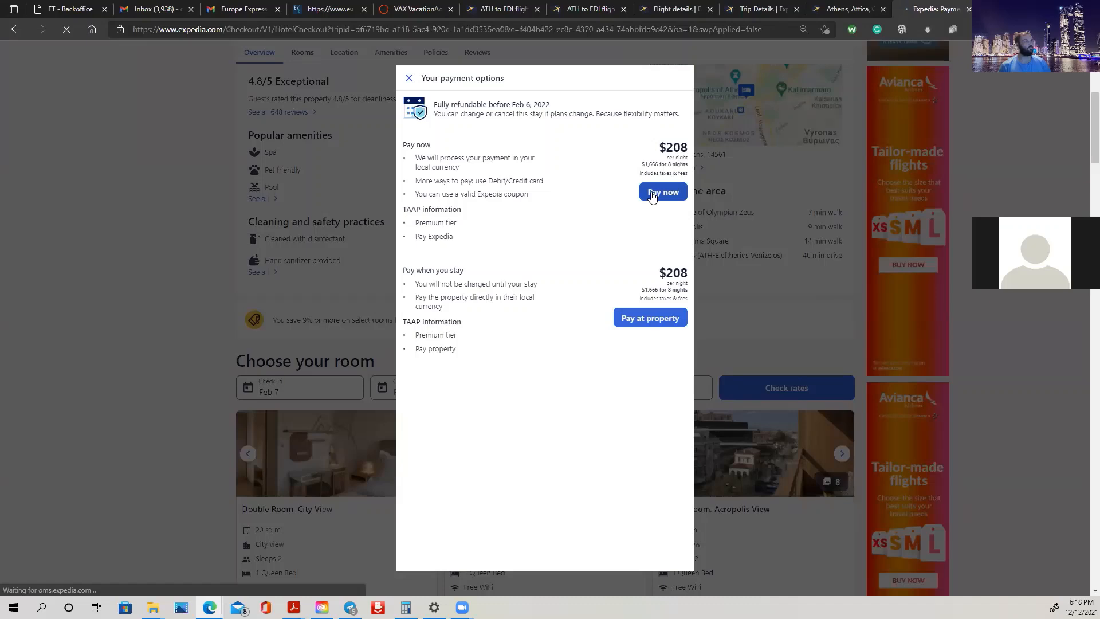
scroll(782, 414, "down", 4)
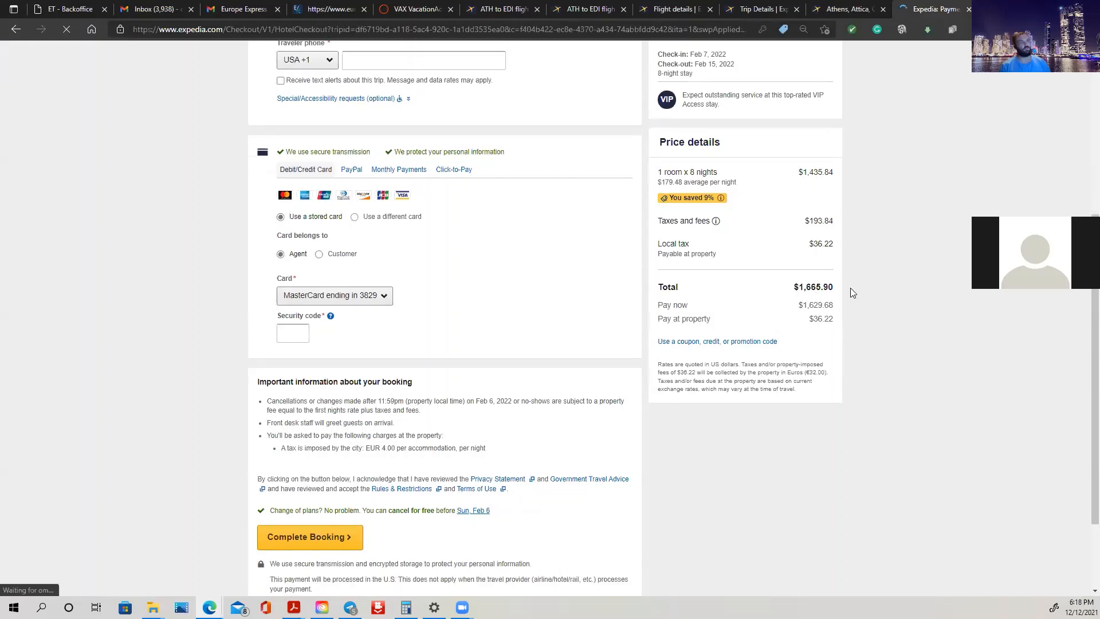
mouse_move(849, 288)
left_mouse_down()
mouse_move(793, 288)
mouse_move(840, 286)
left_mouse_up()
left_click(885, 283)
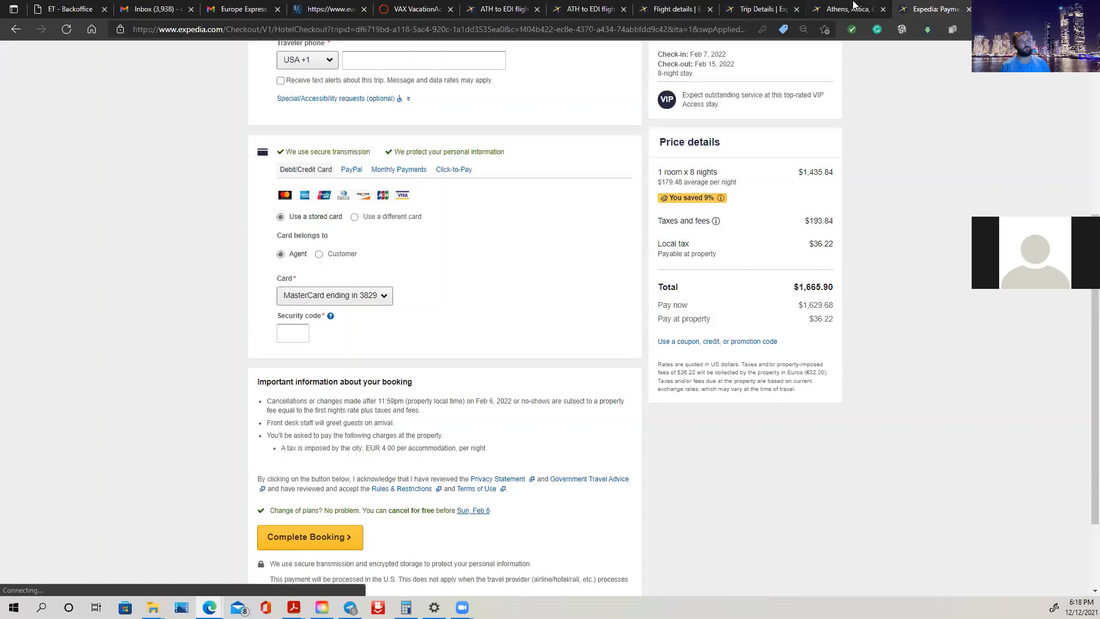
Step: Compare the hotel checkout total with the flight-only price summary and the package's price details
left_click(762, 8)
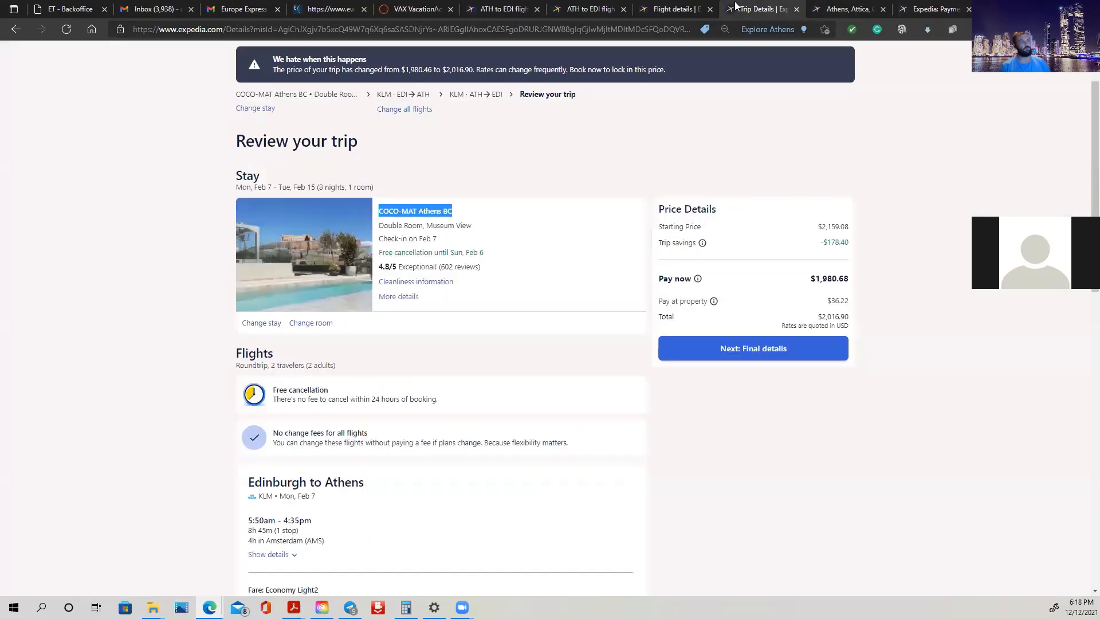
left_click(829, 7)
left_click(659, 8)
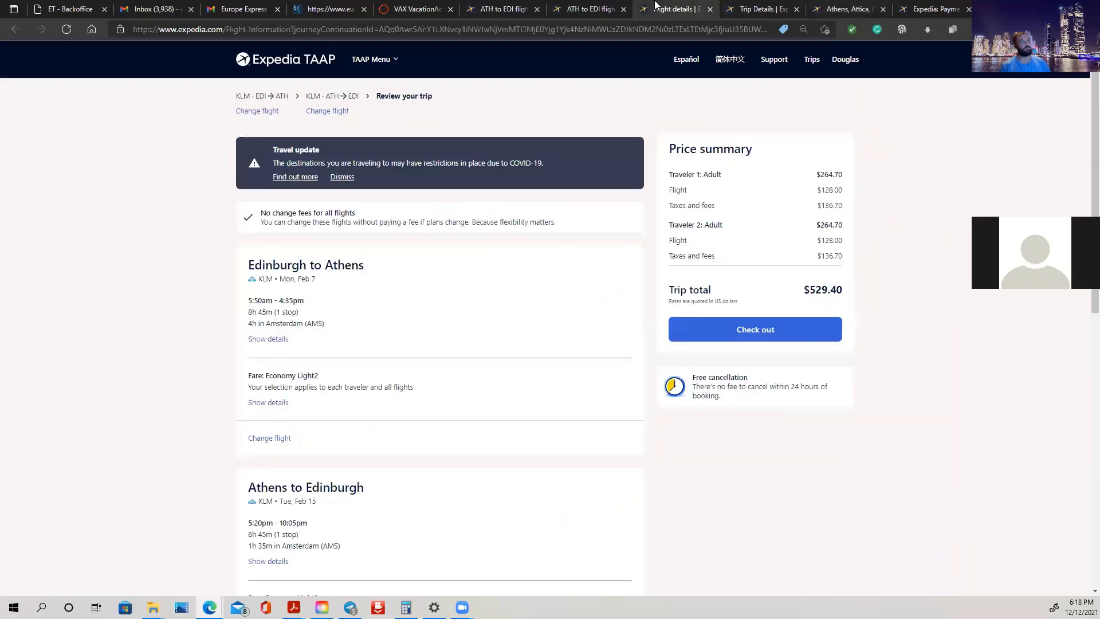
left_click(915, 5)
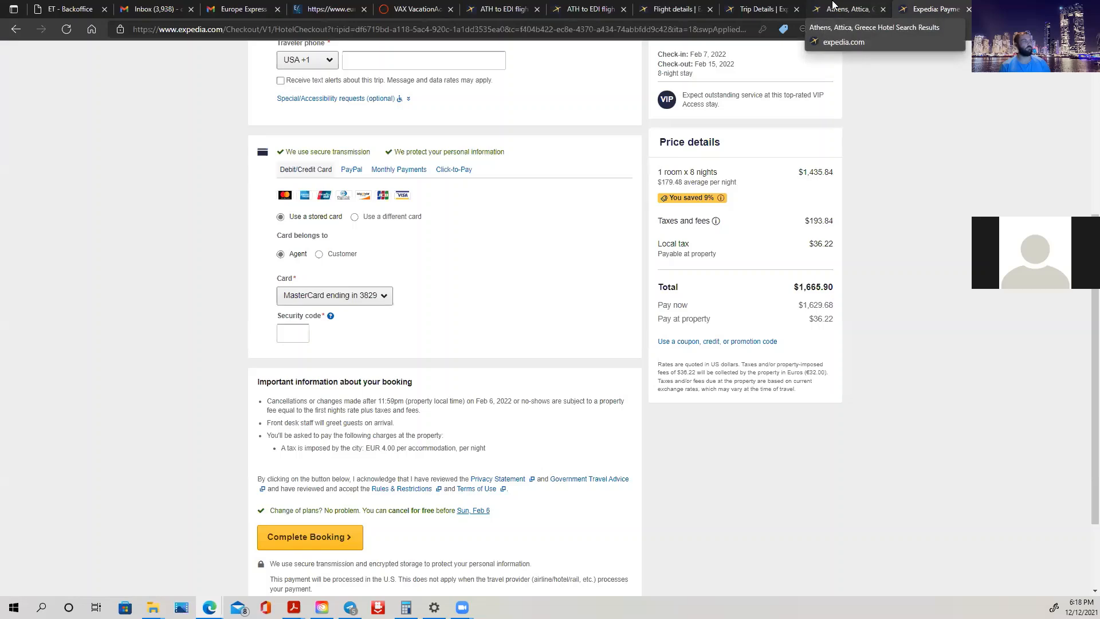
scroll(836, 414, "up", 5)
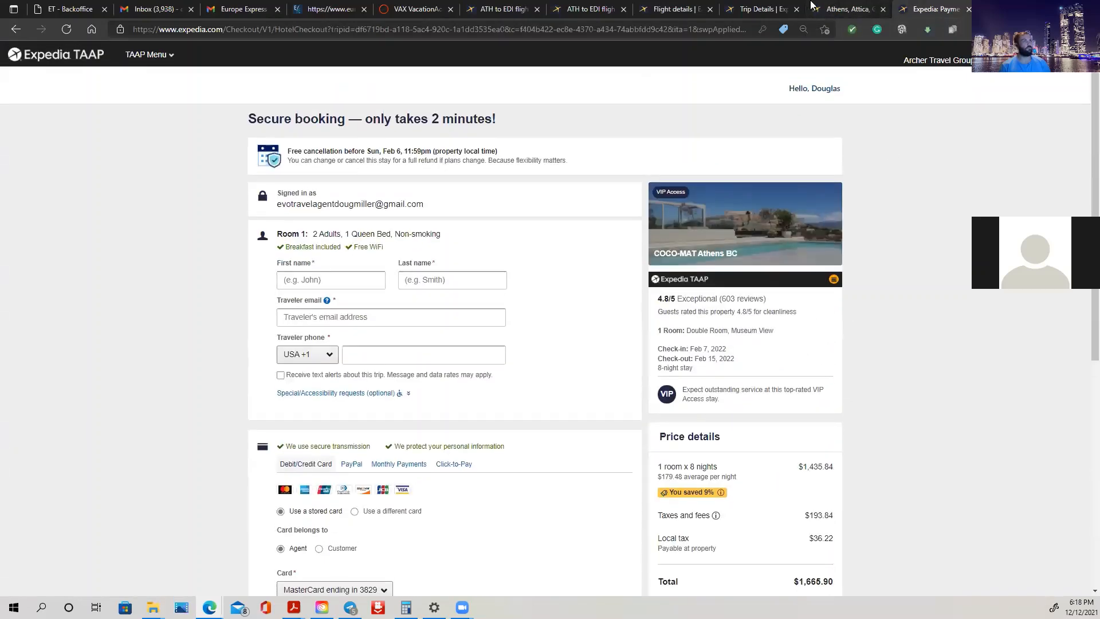
left_click(811, 4)
left_click(757, 4)
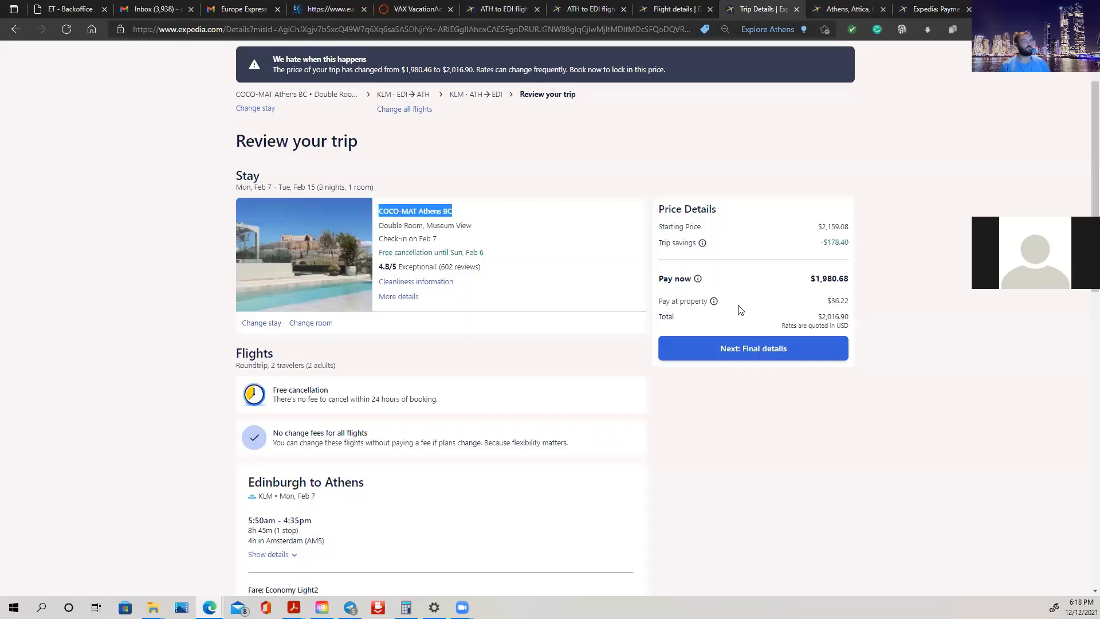
left_click(929, 9)
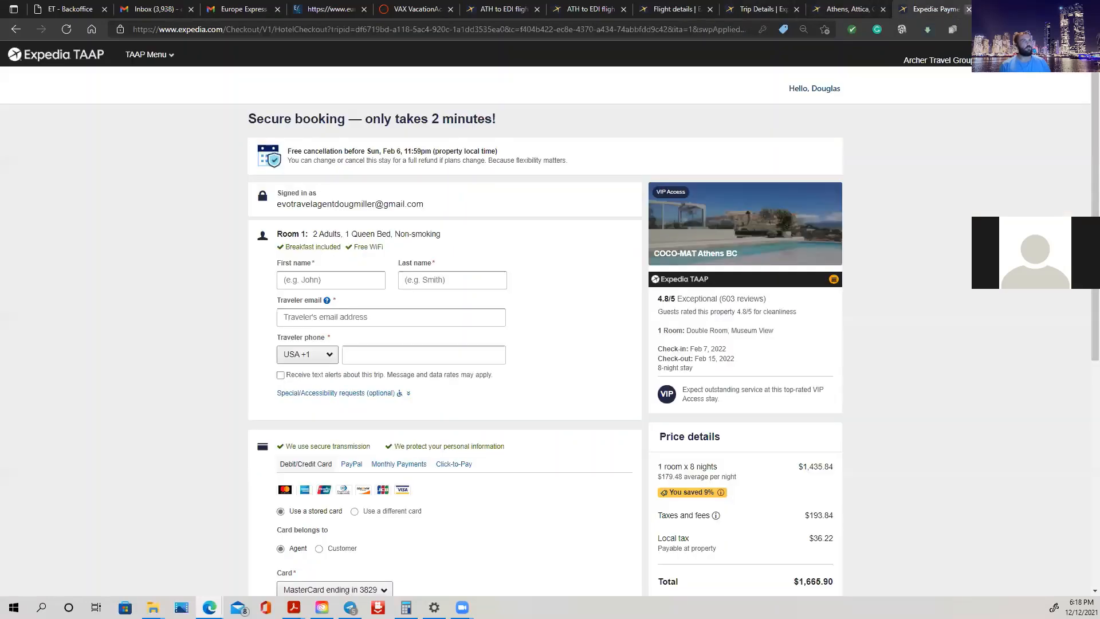
Step: Close the hotel checkout page and look through the Athens hotel prices and commission labels on VAX VacationAccess
left_click(968, 9)
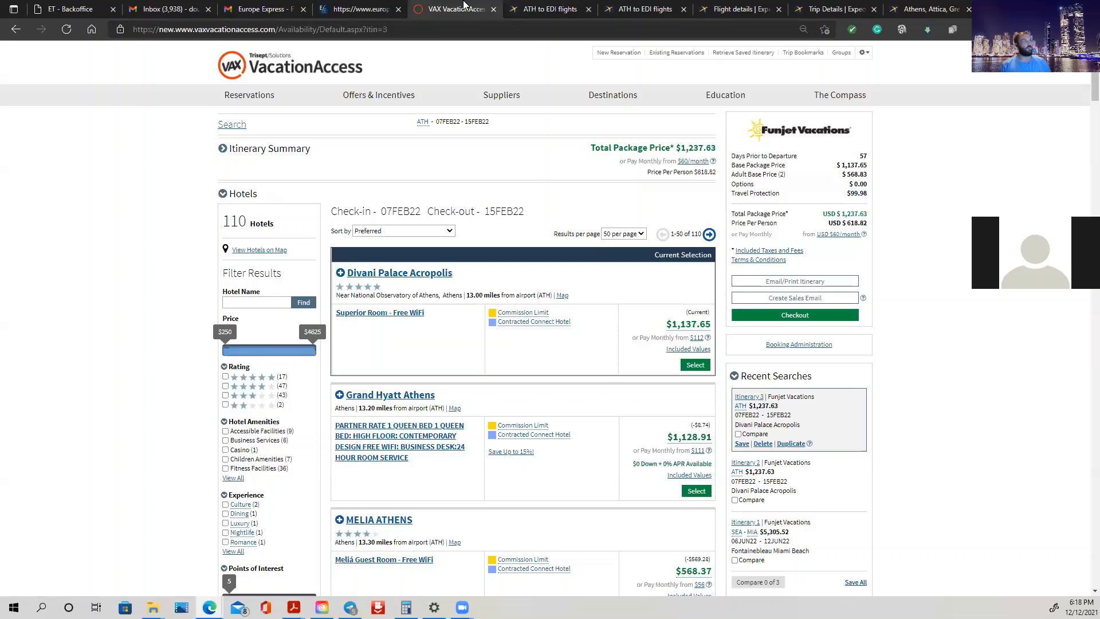
left_click(456, 9)
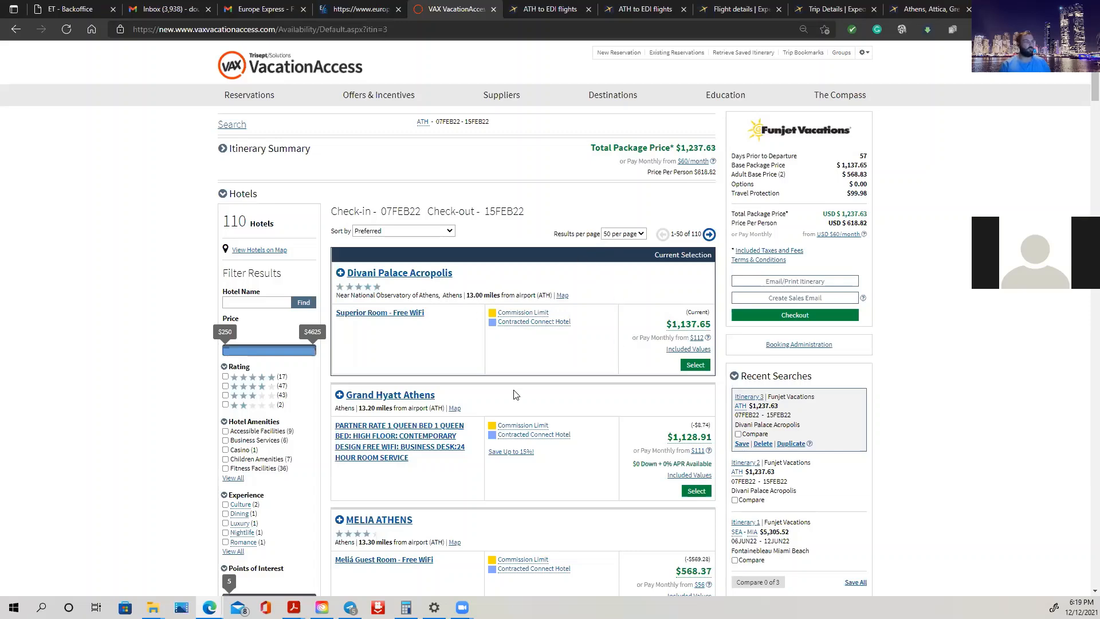
scroll(538, 375, "down", 1)
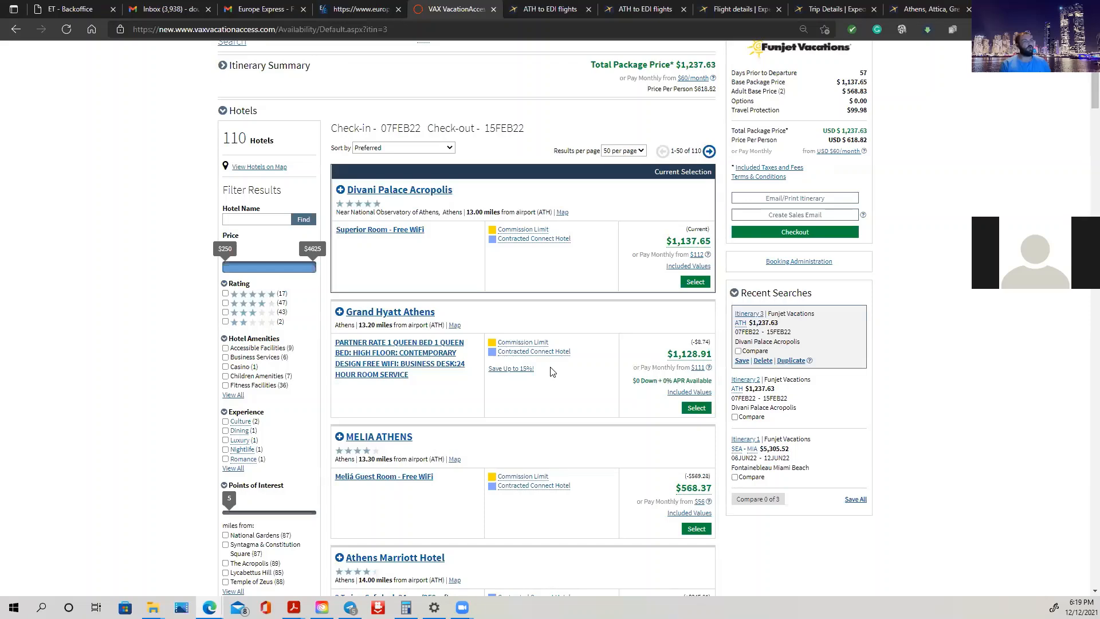
scroll(552, 372, "down", 3)
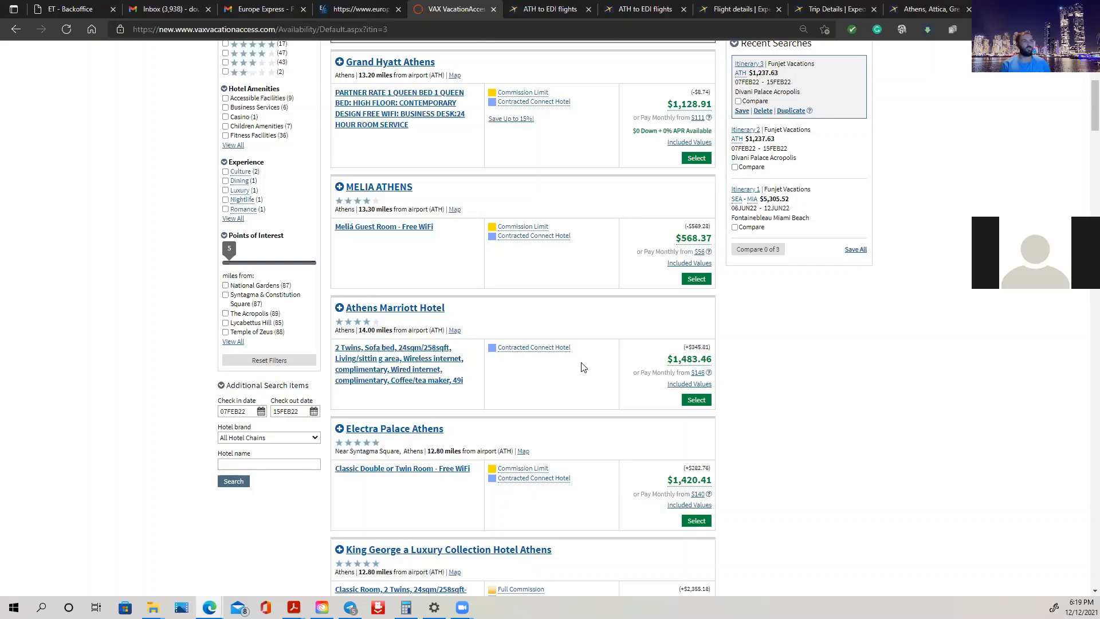
Step: Look through the Athens hotel prices on VAX VacationAccess and select the MELIA ATHENS Meliá Guest Room - Free WiFi
scroll(586, 371, "up", 4)
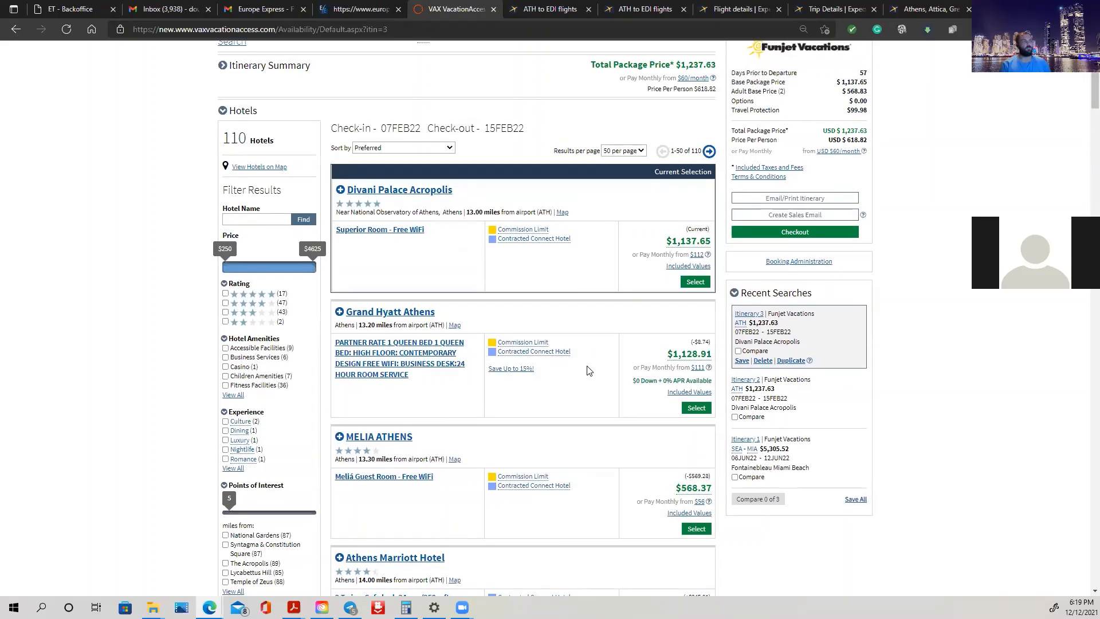
scroll(590, 372, "down", 4)
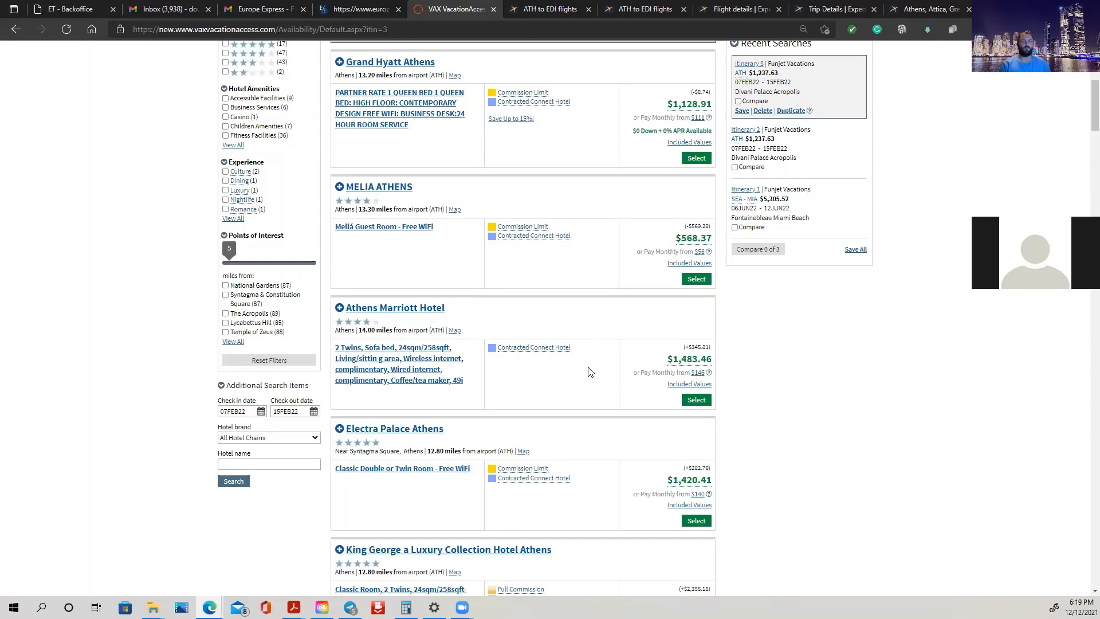
scroll(590, 369, "up", 8)
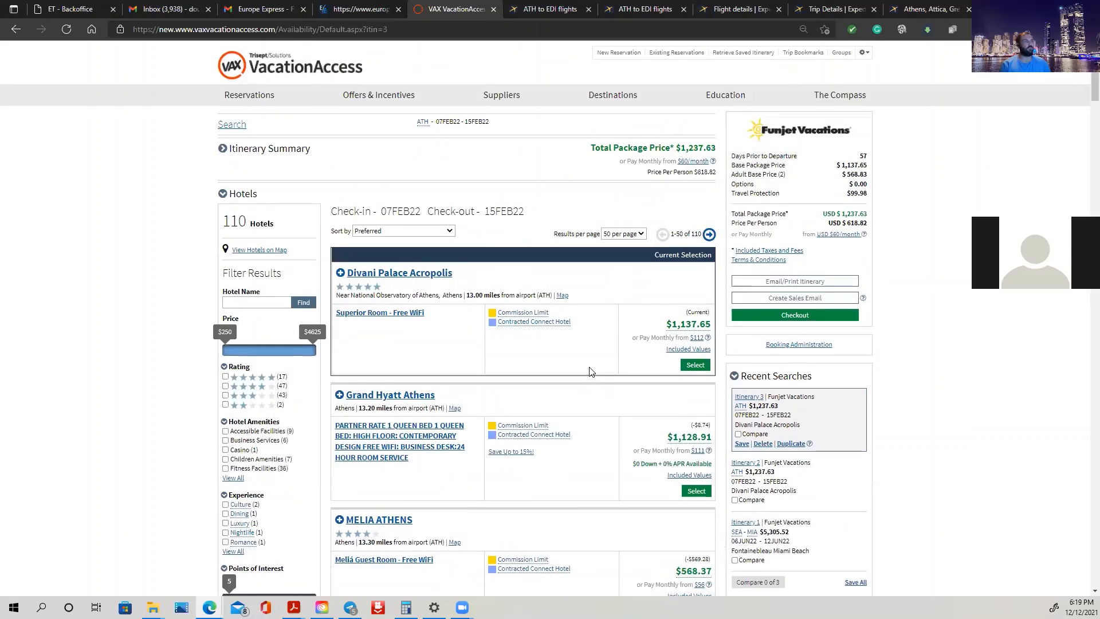
scroll(590, 368, "down", 6)
left_click(388, 274)
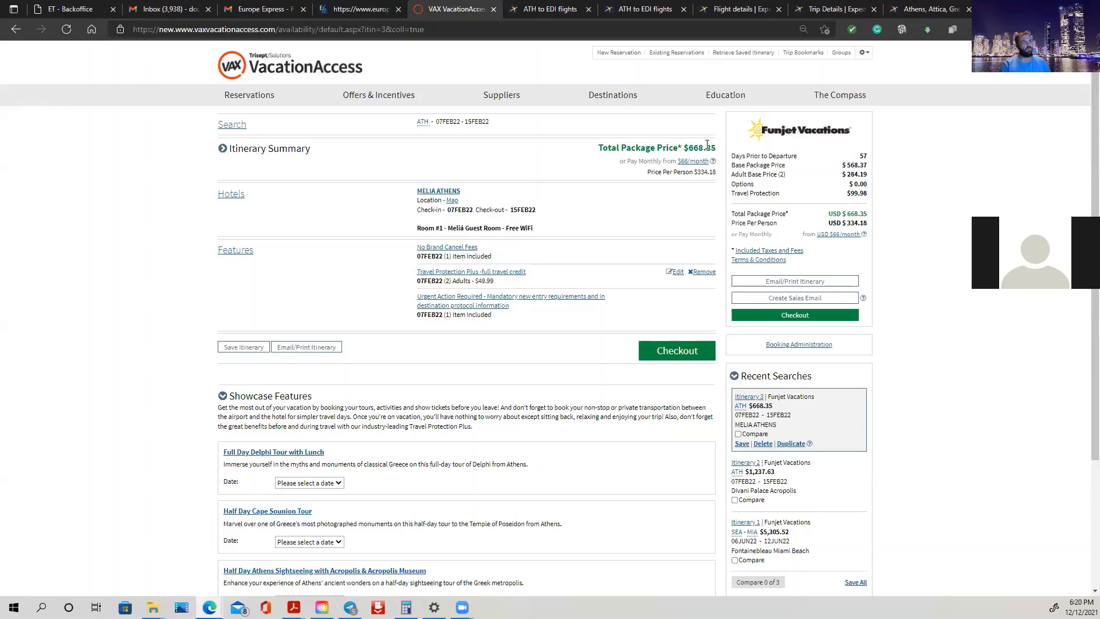
Step: Compare the COCO-MAT Athens BC package price on Expedia TAAP with the flight-only price summary and fare details
left_click(825, 8)
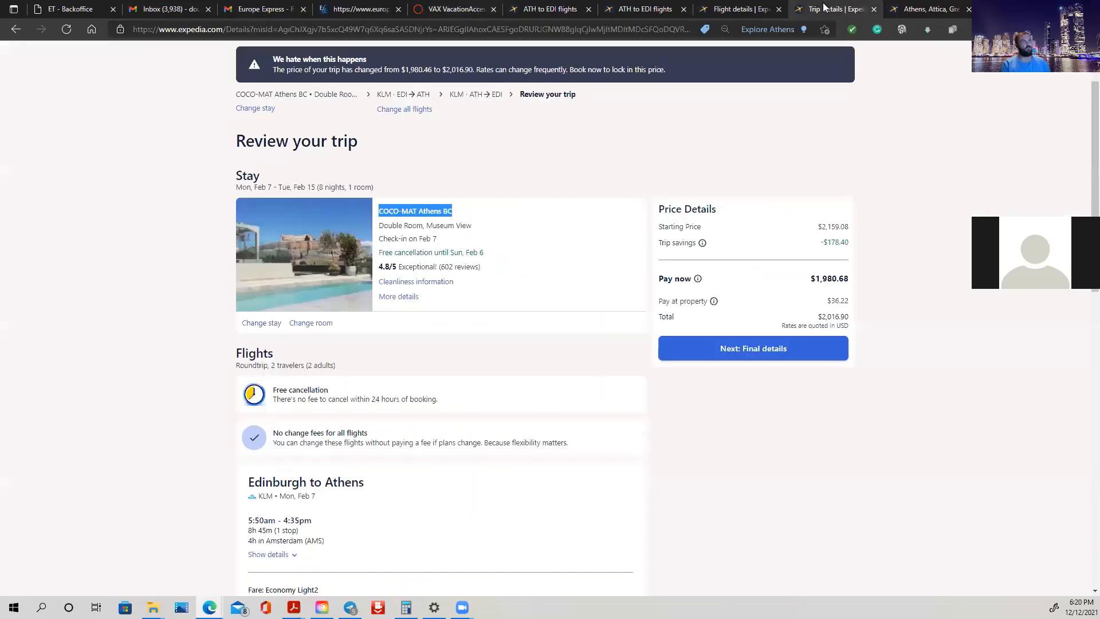
left_click(747, 8)
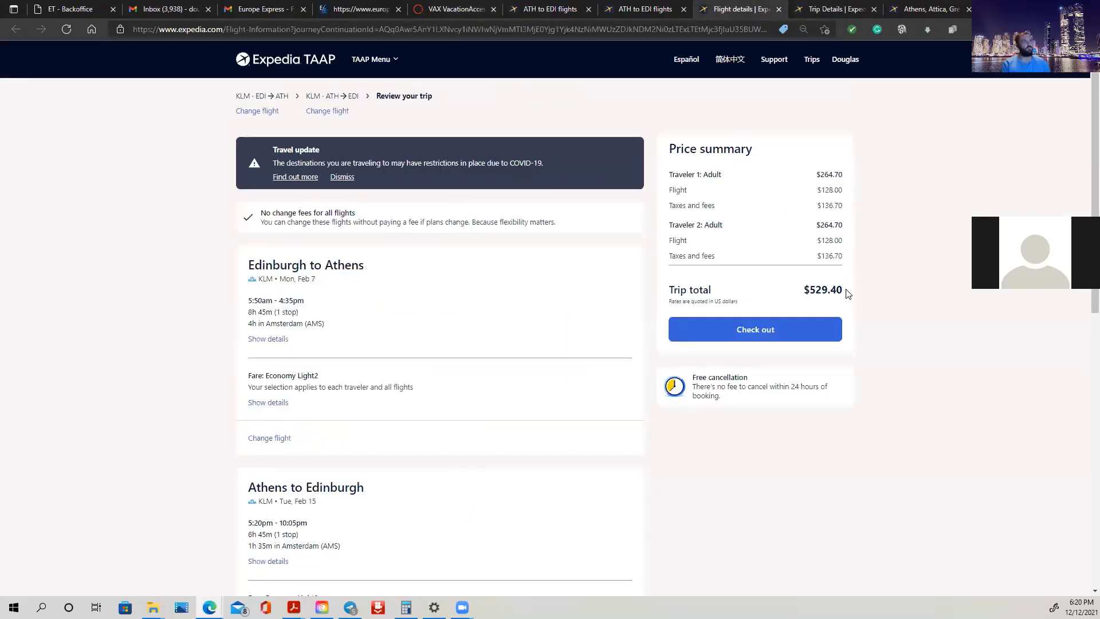
scroll(359, 464, "down", 10)
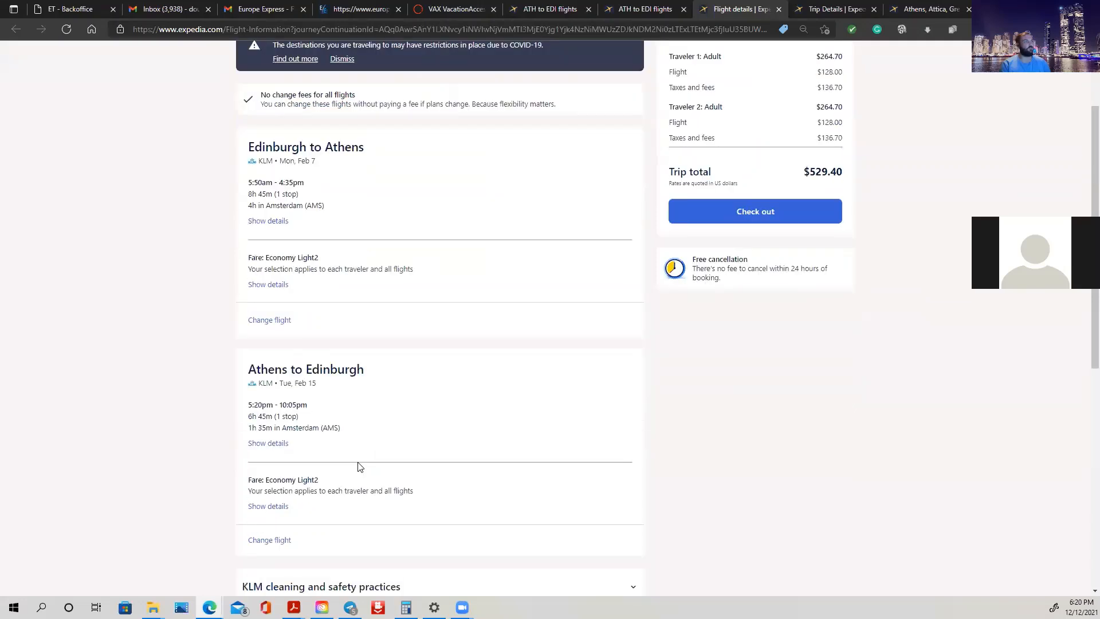
scroll(680, 469, "up", 10)
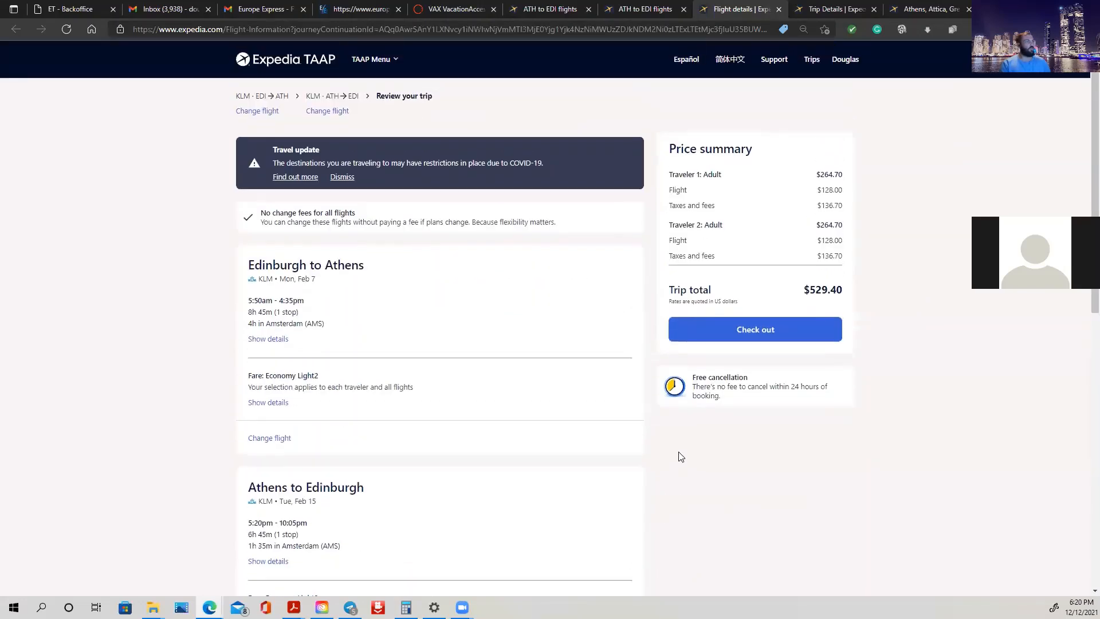
Step: Proceed to checkout for the Edinburgh–Athens roundtrip flight and look through the country codes offered for the first traveler's phone number
left_click(757, 331)
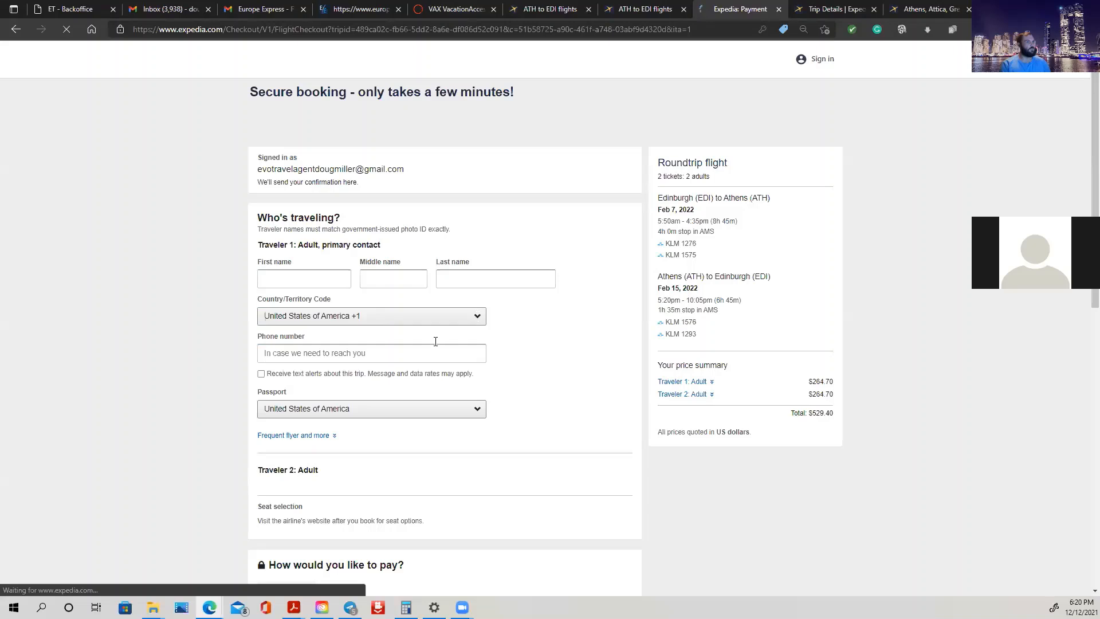
left_click(485, 316)
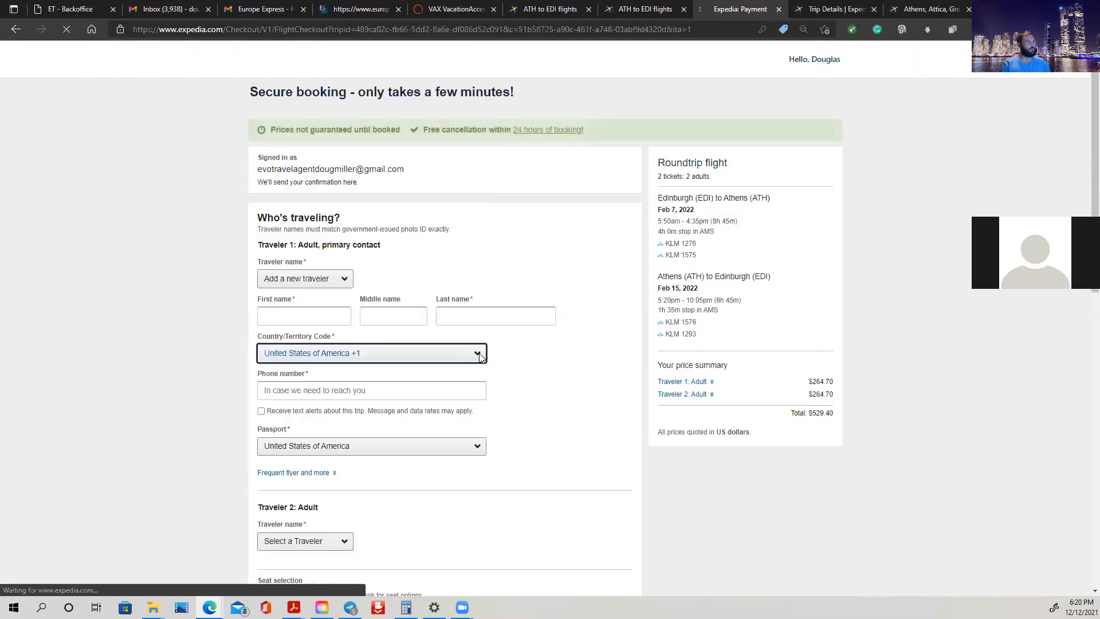
left_click(461, 353)
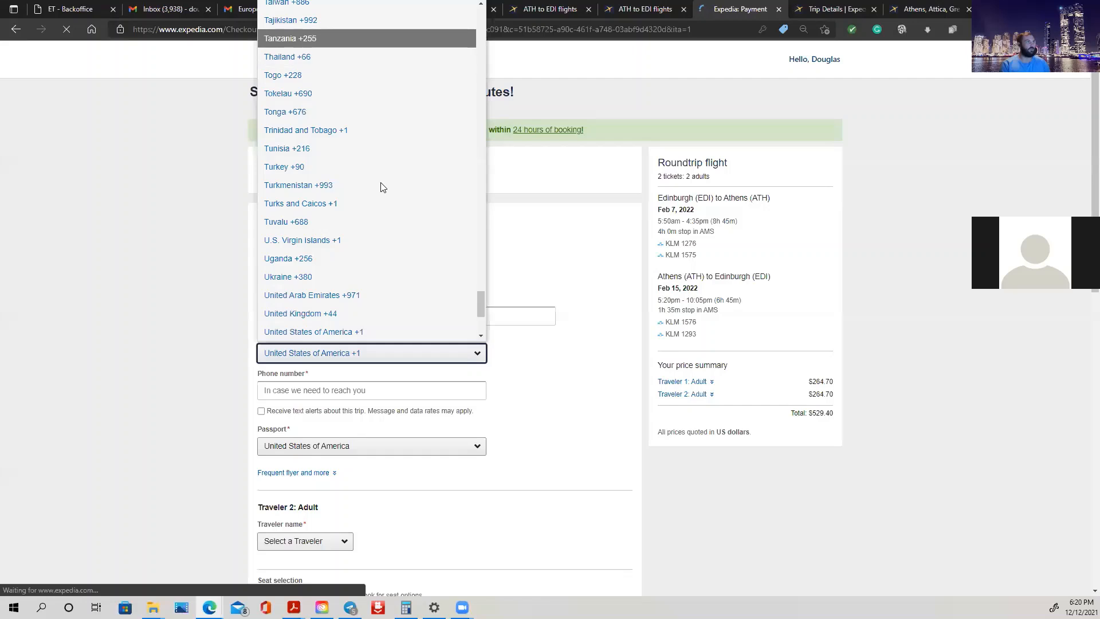
scroll(380, 224, "up", 20)
scroll(380, 209, "up", 20)
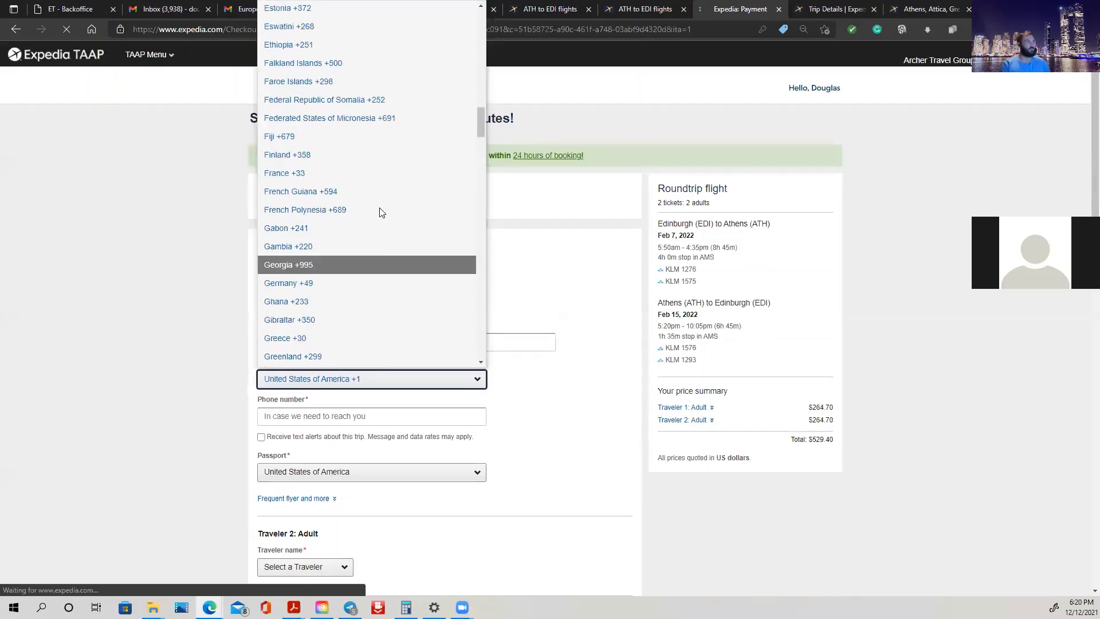
left_click(44, 272)
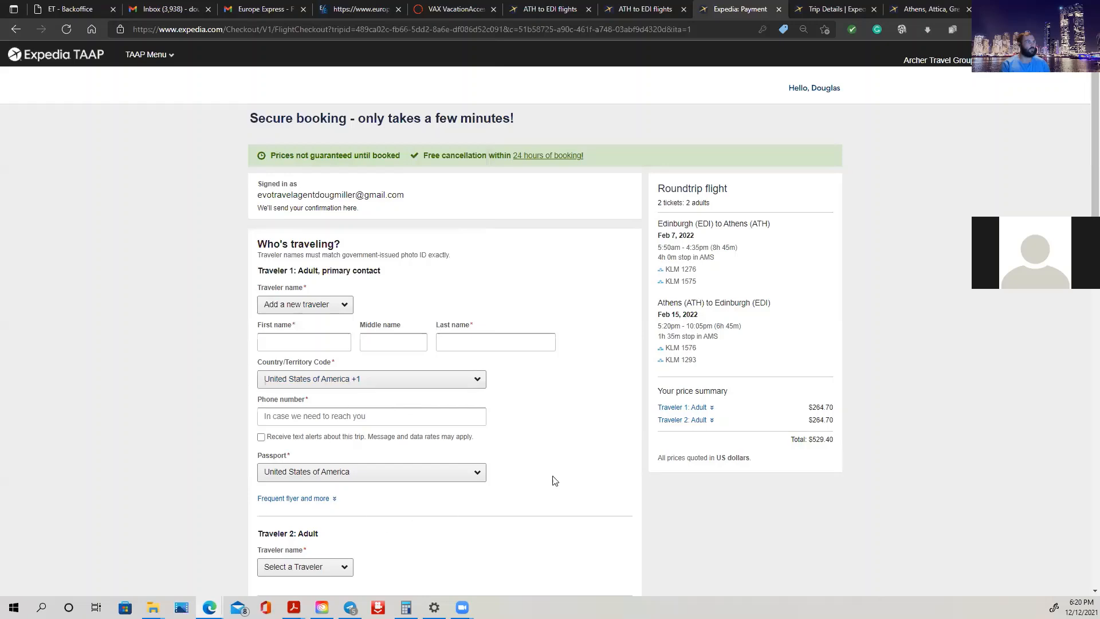
Step: Review the flight checkout page from the traveler details to the payment section and booking terms
scroll(600, 455, "down", 3)
scroll(596, 451, "up", 3)
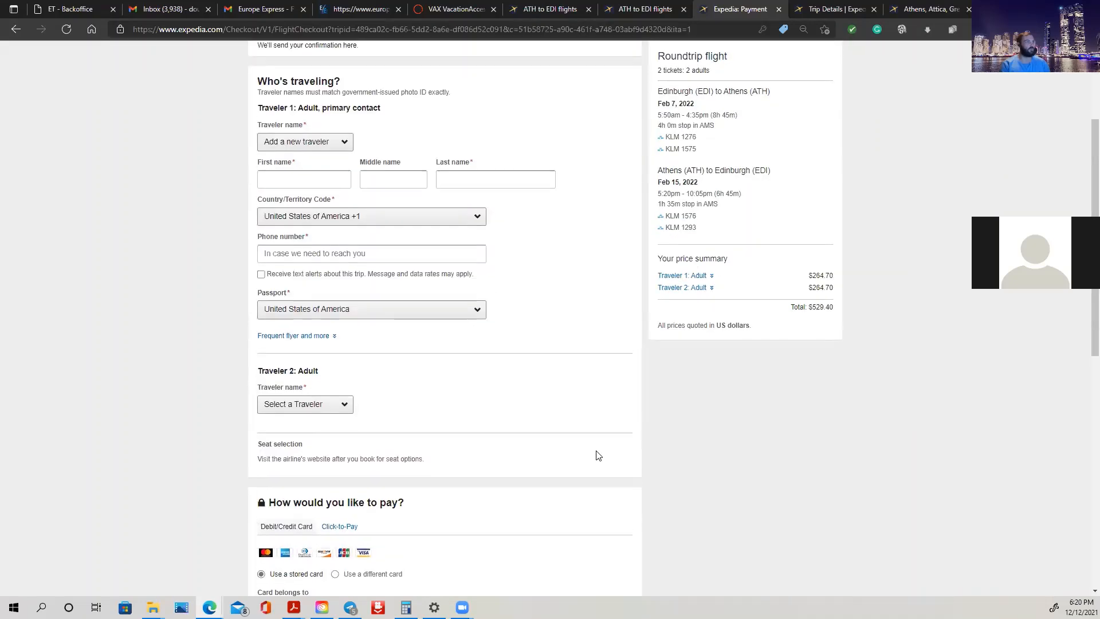
scroll(593, 445, "down", 9)
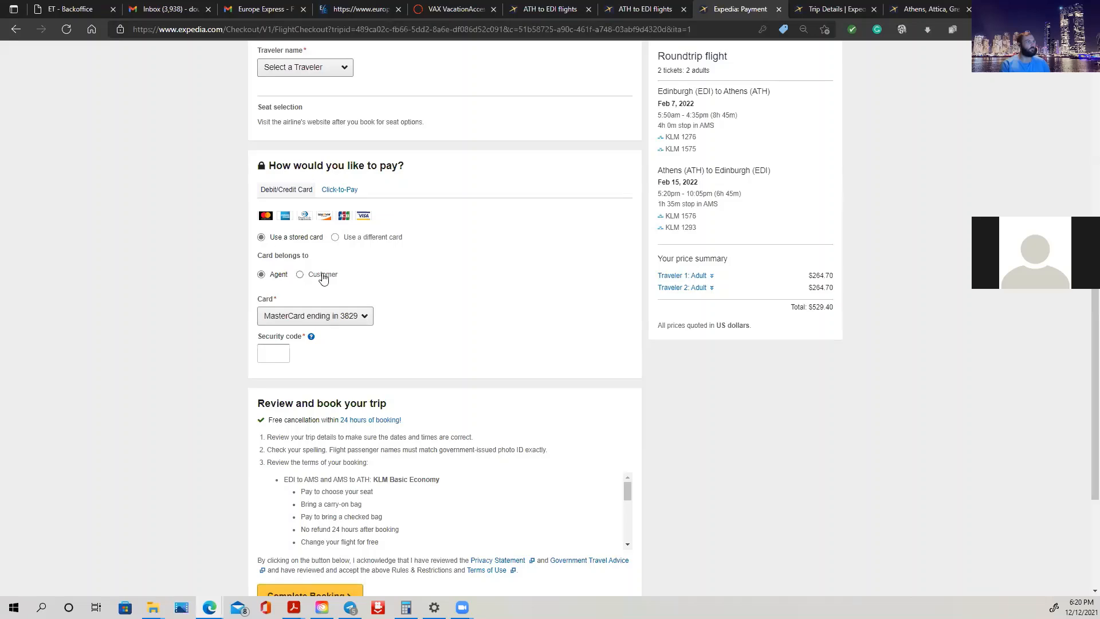
scroll(466, 354, "down", 3)
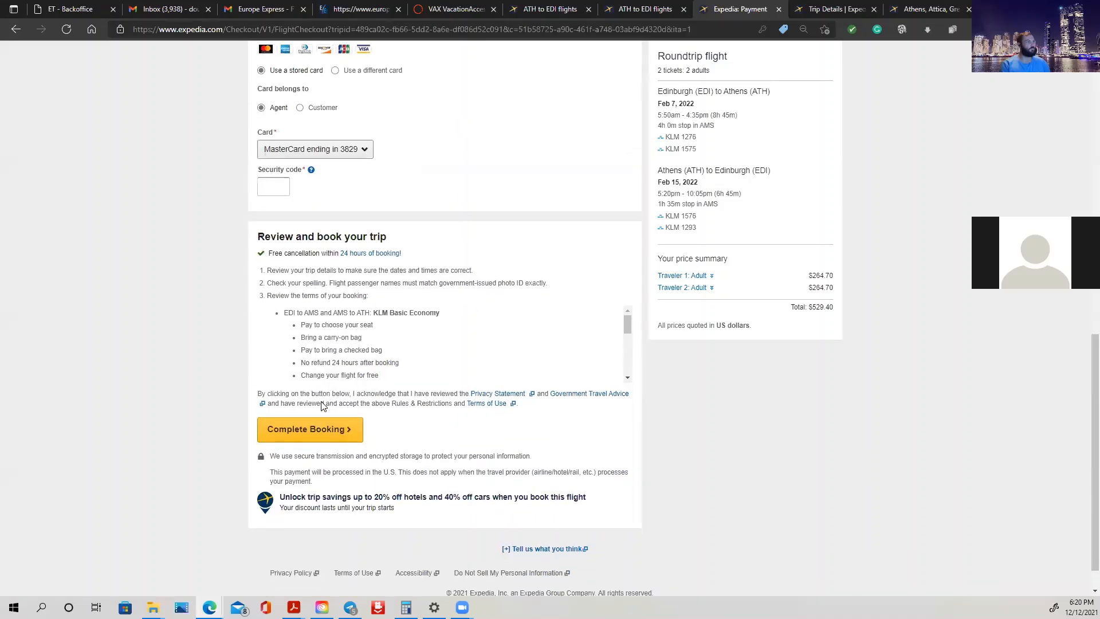
scroll(408, 269, "down", 1)
scroll(424, 288, "down", 2)
scroll(425, 288, "down", 5)
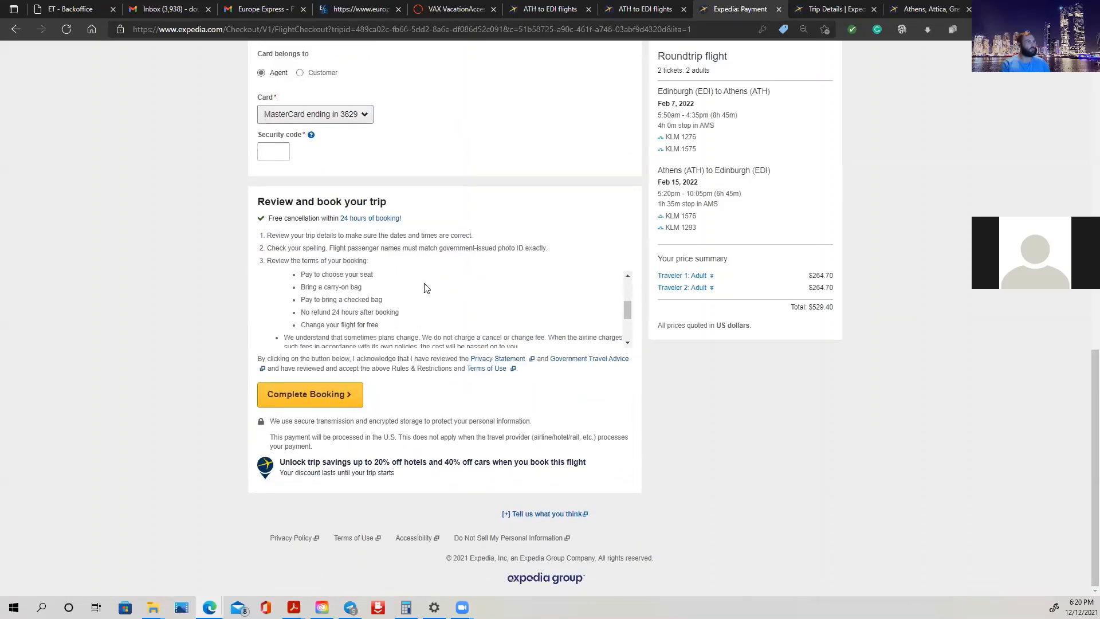
scroll(665, 215, "up", 2)
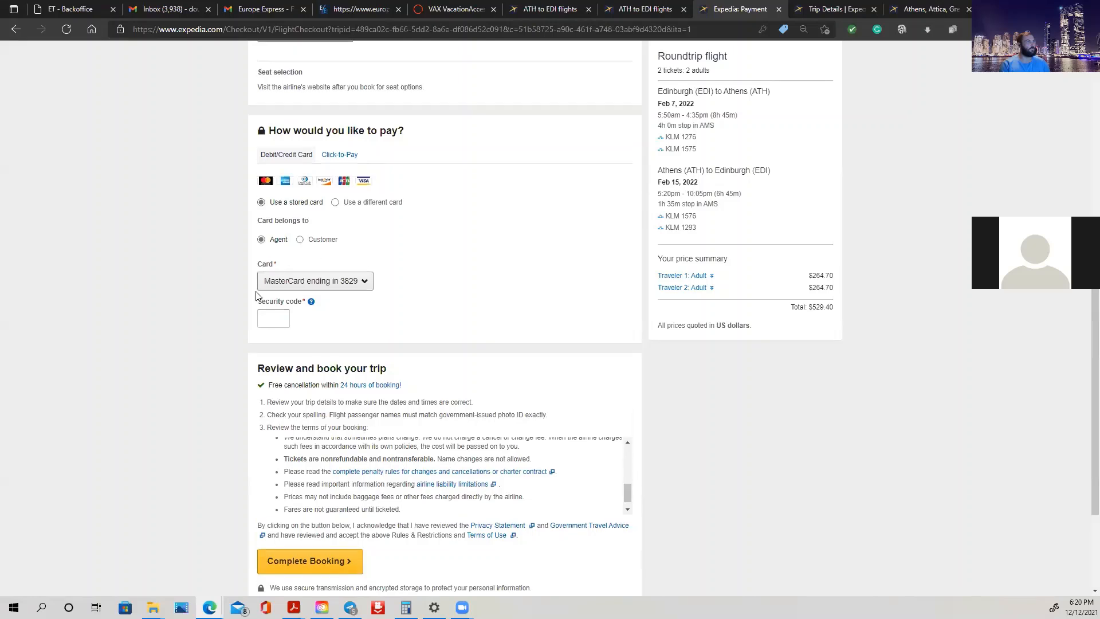
Step: Set the flight payment to a different card that belongs to the customer
left_click(314, 286)
left_click(327, 283)
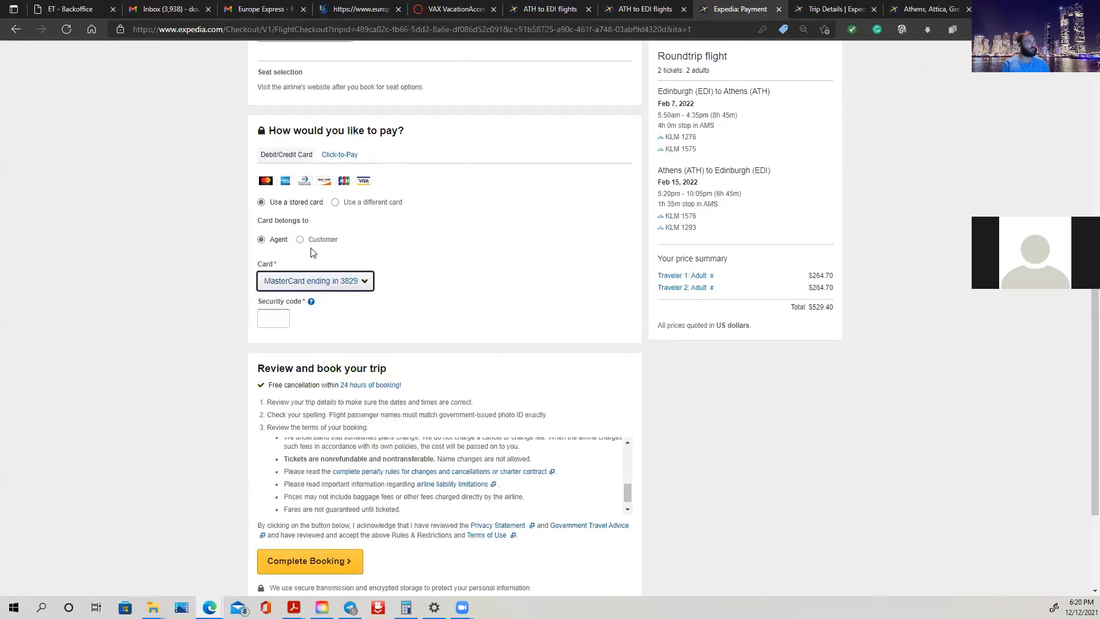
left_click(300, 240)
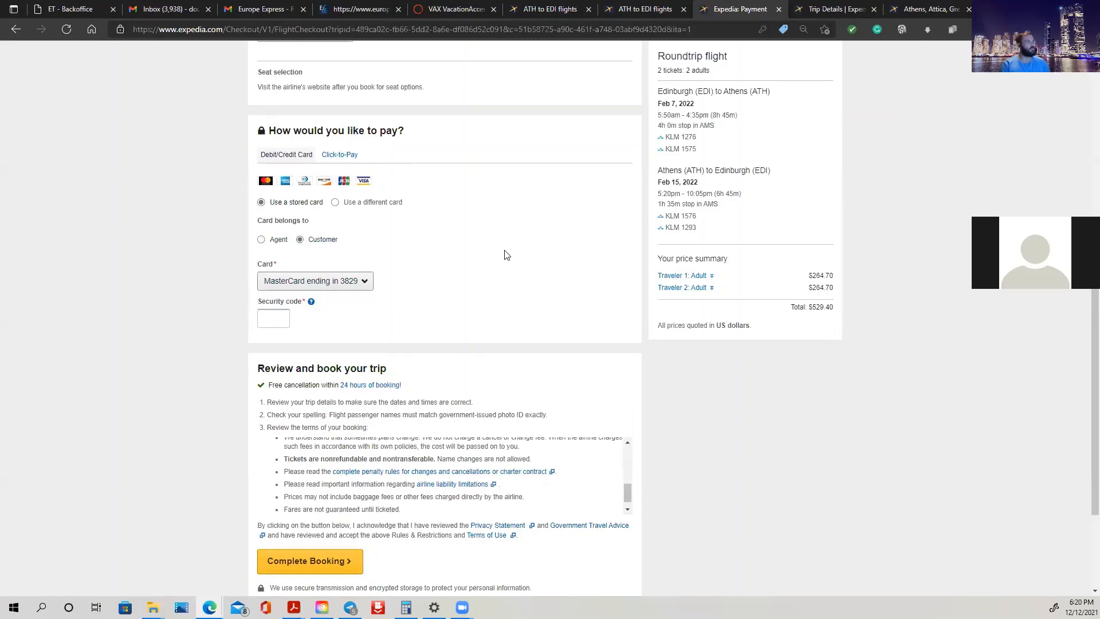
left_click(344, 210)
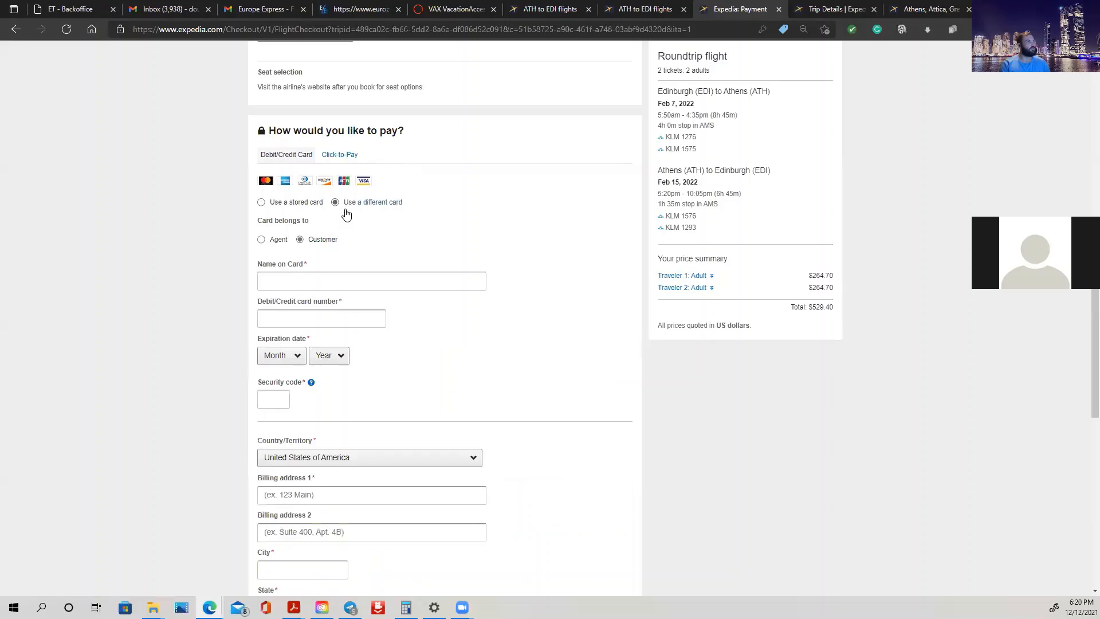
scroll(295, 295, "down", 2)
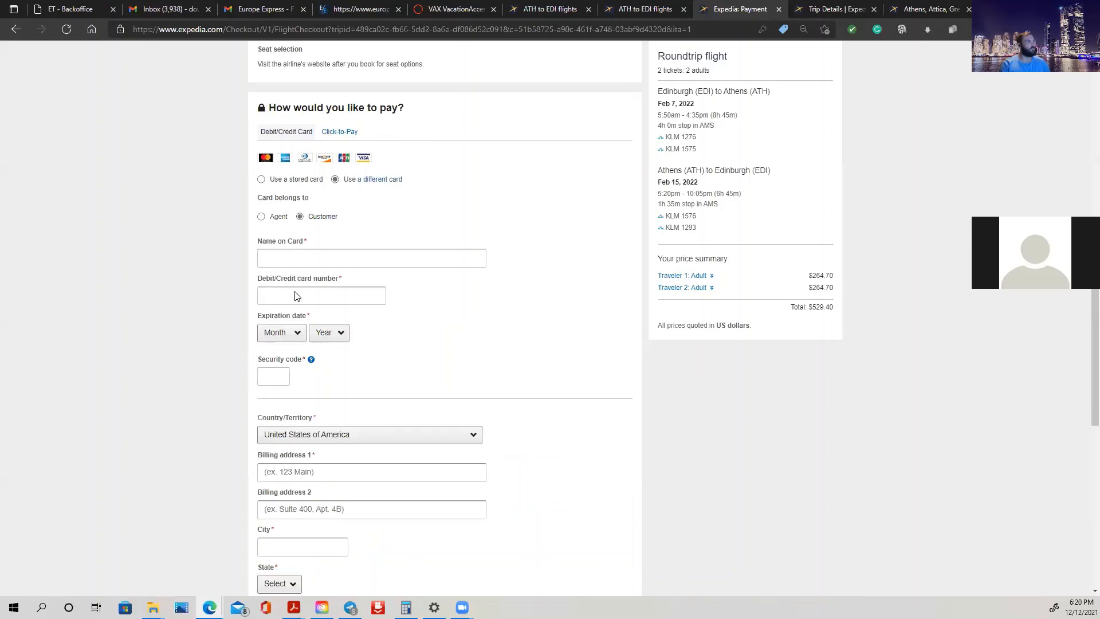
Step: Examine which countries are offered for the billing address of the customer's card
left_click(346, 374)
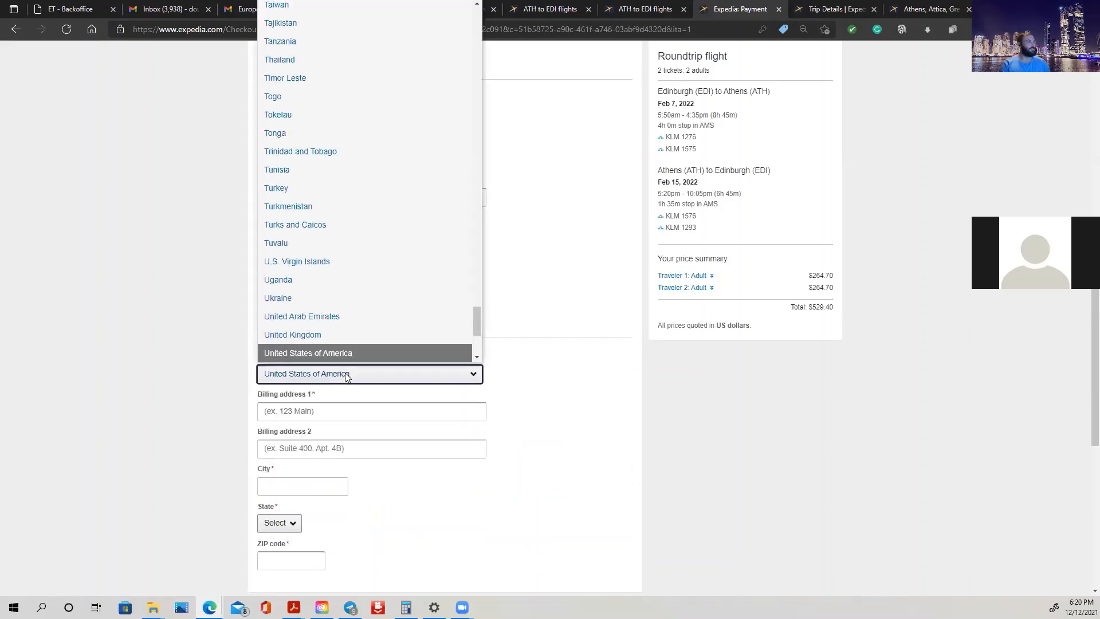
scroll(364, 312, "up", 15)
scroll(367, 315, "up", 20)
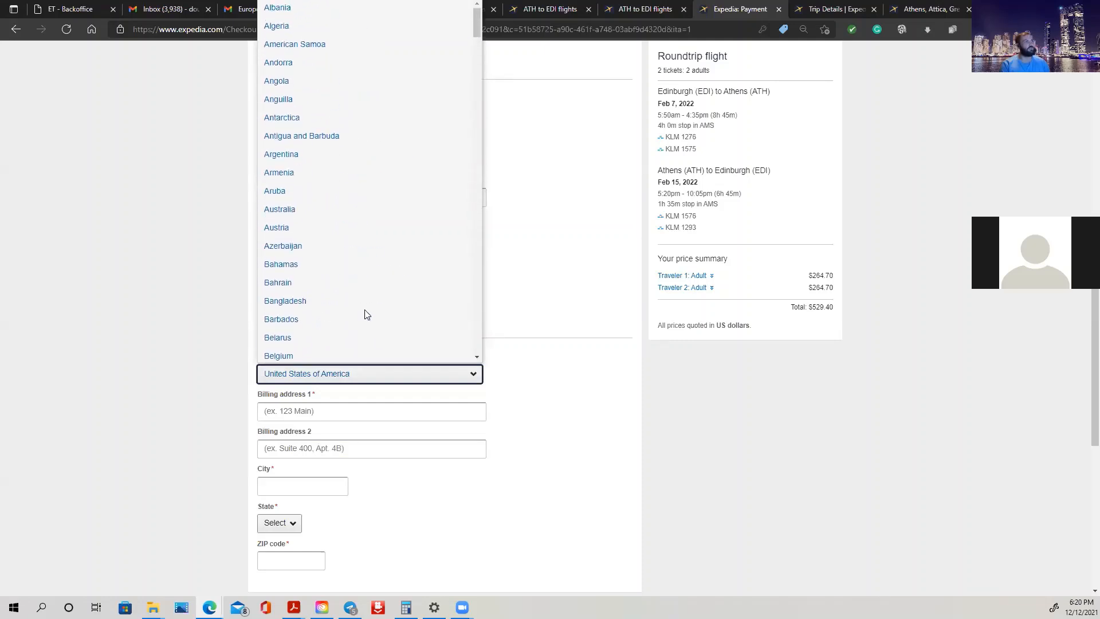
scroll(412, 245, "down", 8)
scroll(413, 246, "down", 20)
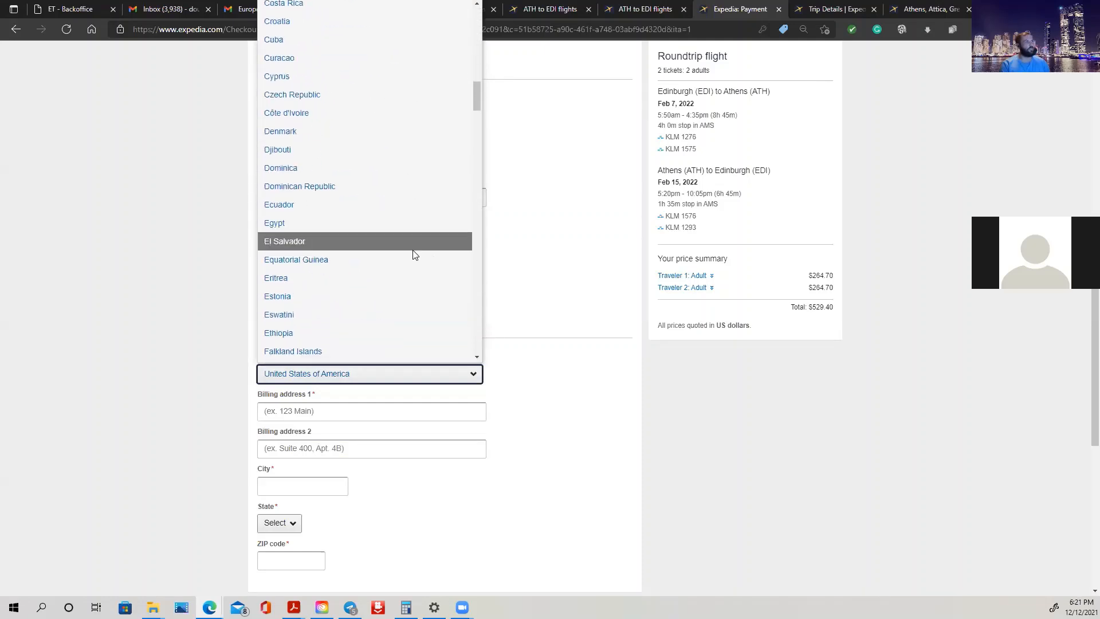
scroll(413, 258, "down", 10)
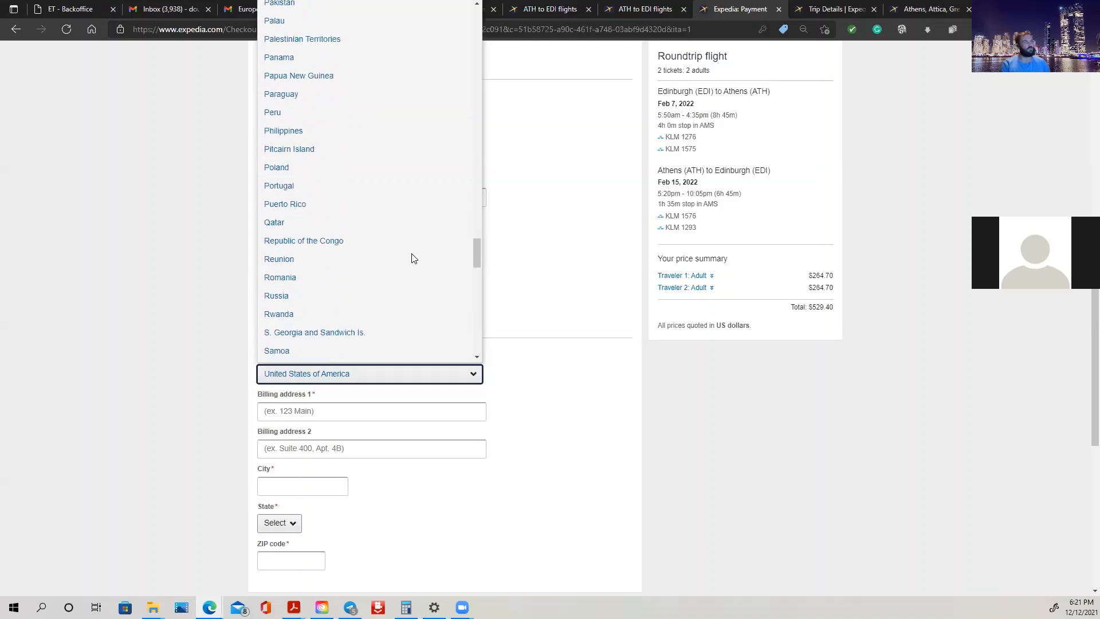
key("r")
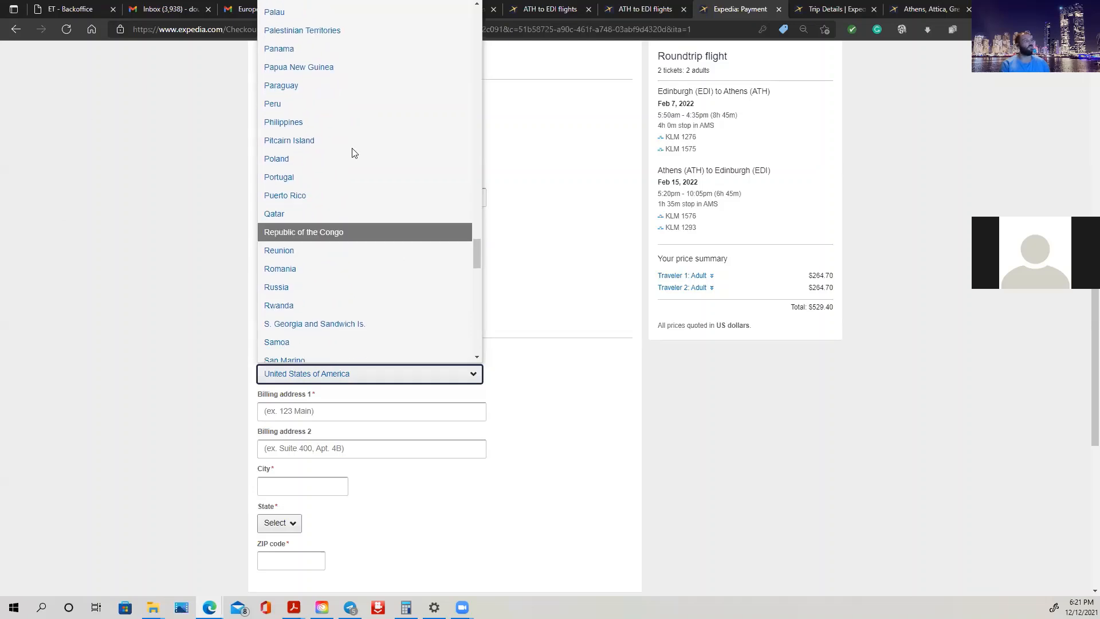
scroll(353, 153, "down", 20)
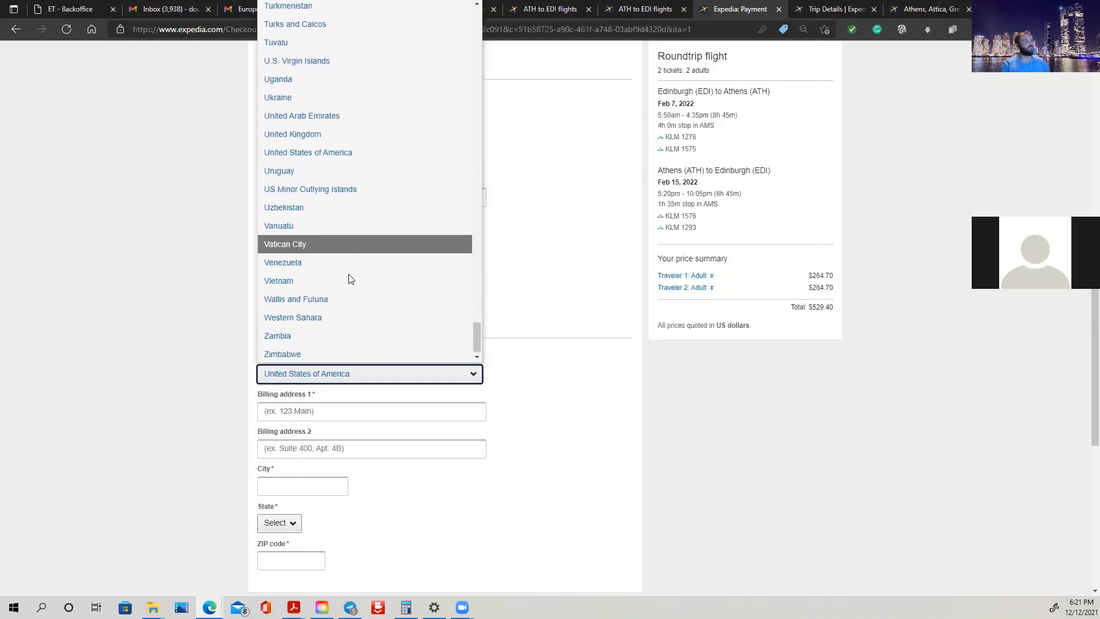
left_click(593, 356)
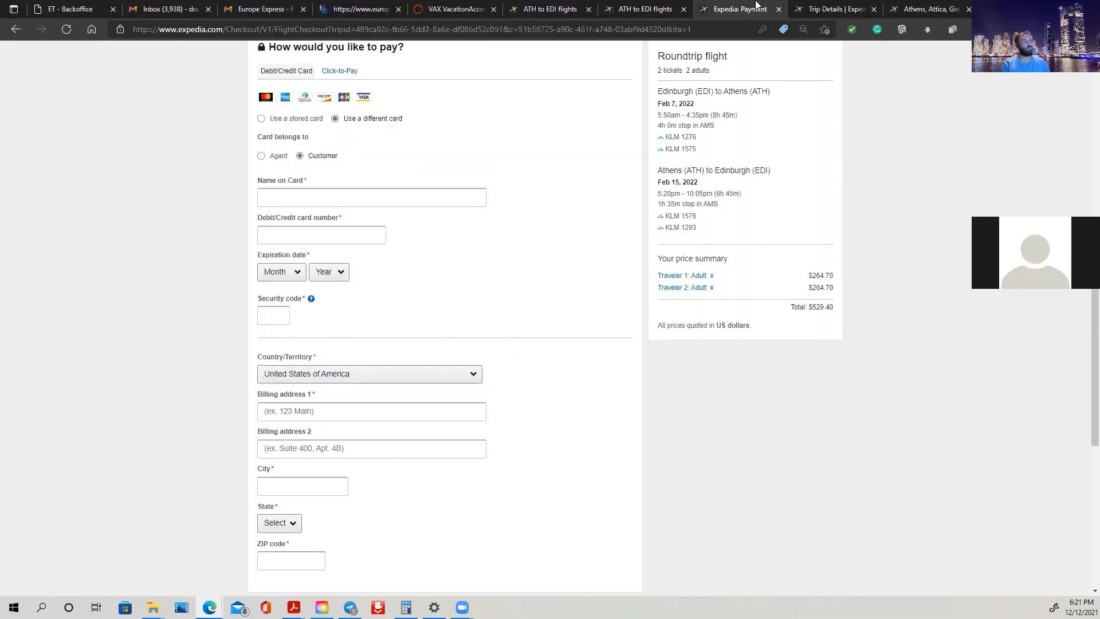
Step: Return to VAX VacationAccess and check out the MELIA ATHENS itinerary as far as the traveler and payment information
left_click(454, 7)
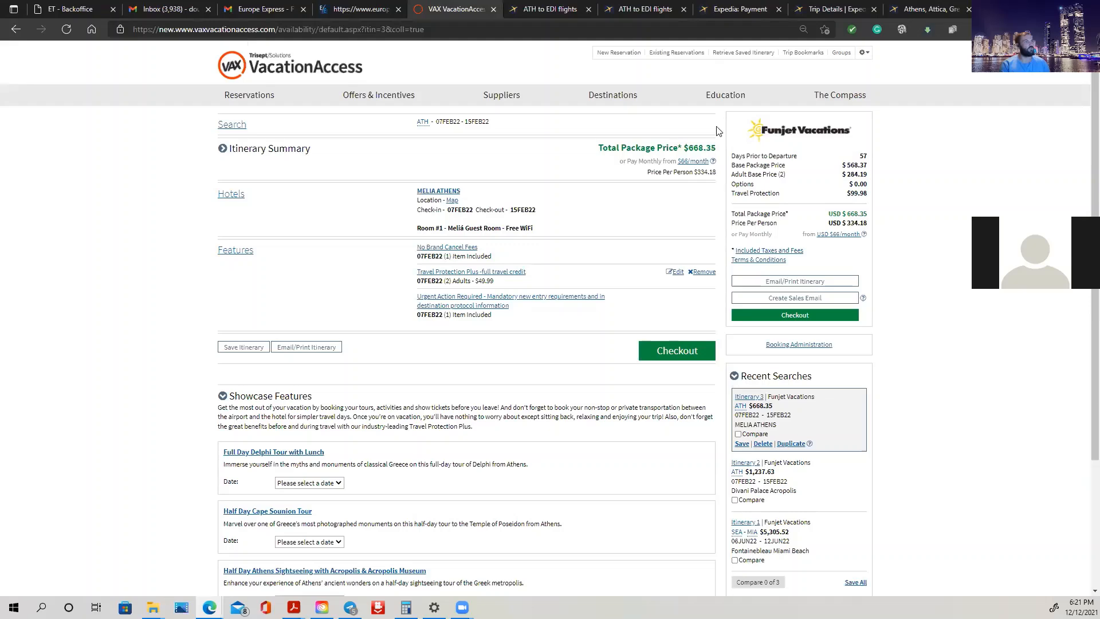
scroll(161, 350, "down", 3)
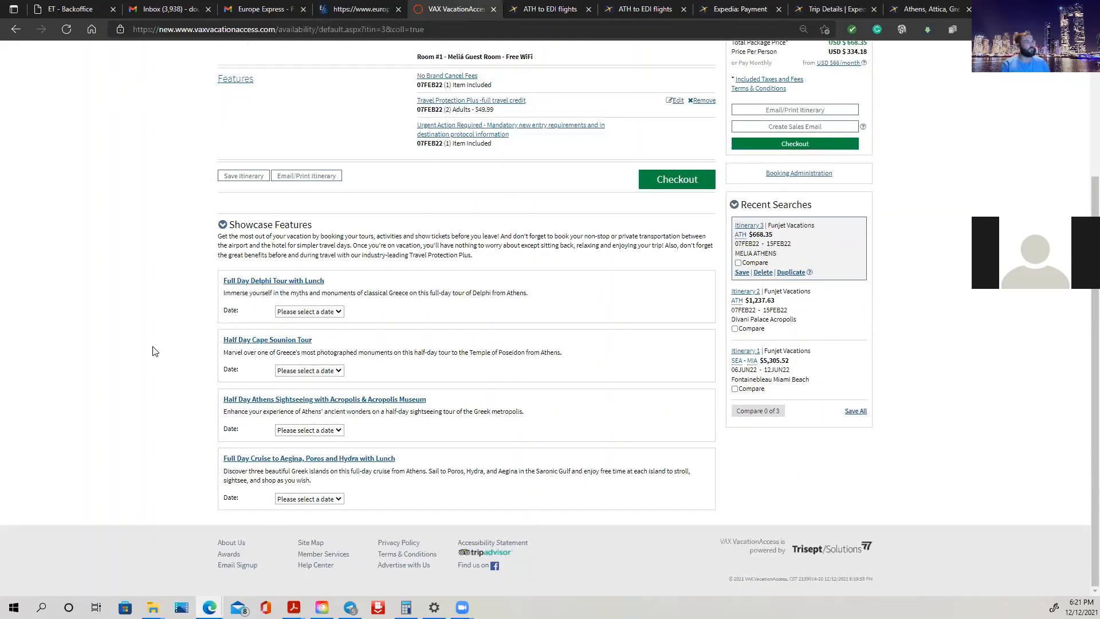
left_click(687, 181)
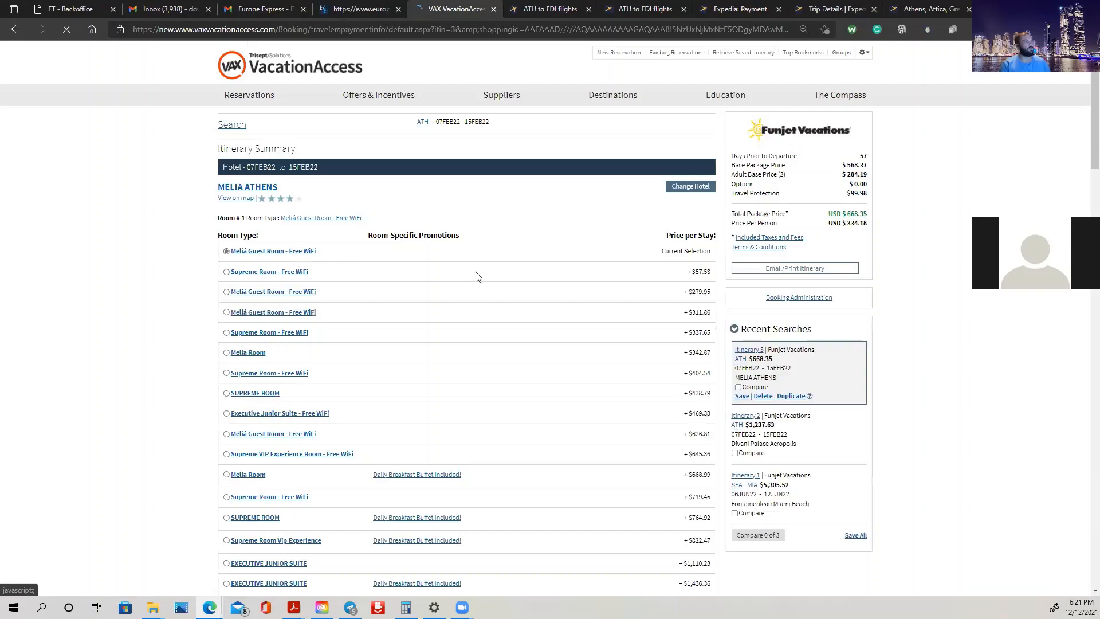
scroll(474, 278, "down", 20)
scroll(616, 280, "down", 10)
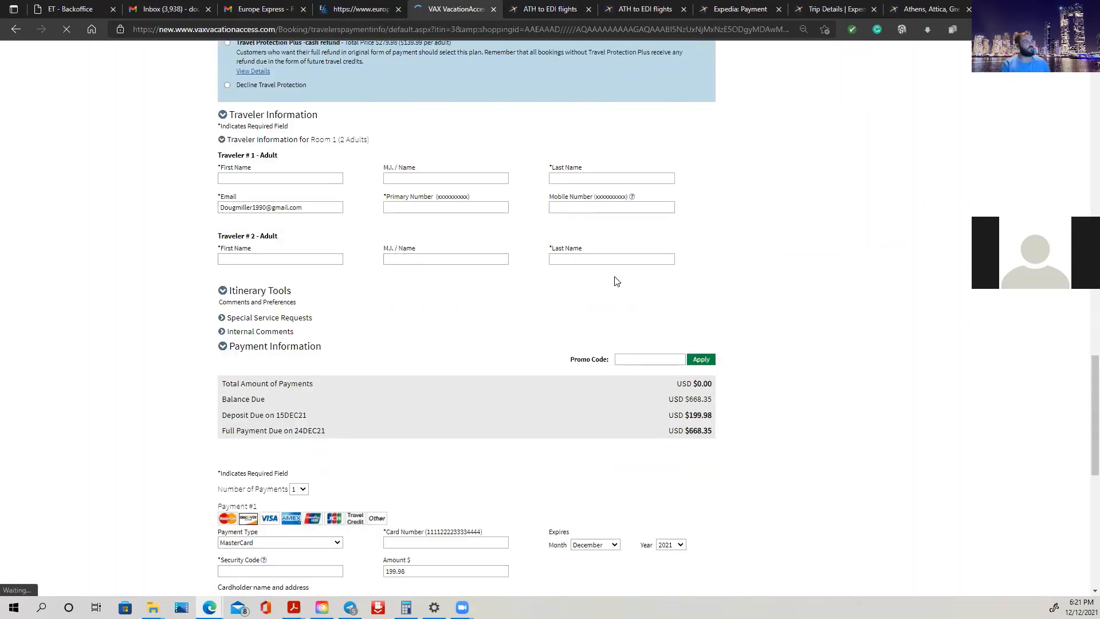
Step: Examine which countries the VAX VacationAccess payment section offers for the cardholder's address, through the whole list
scroll(617, 280, "up", 6)
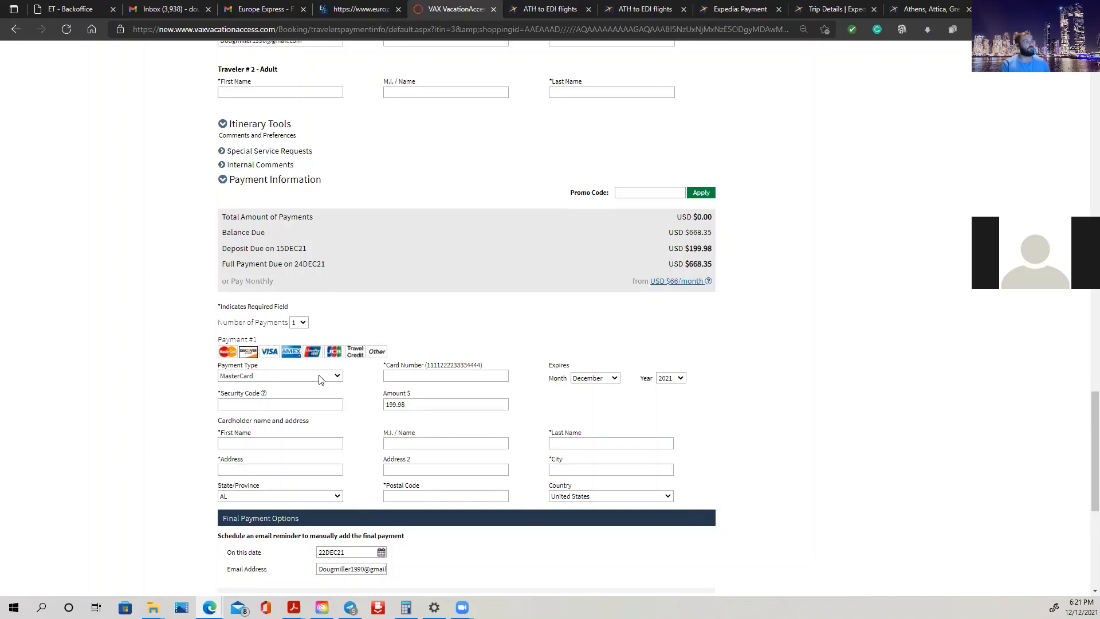
left_click(577, 501)
scroll(628, 260, "up", 10)
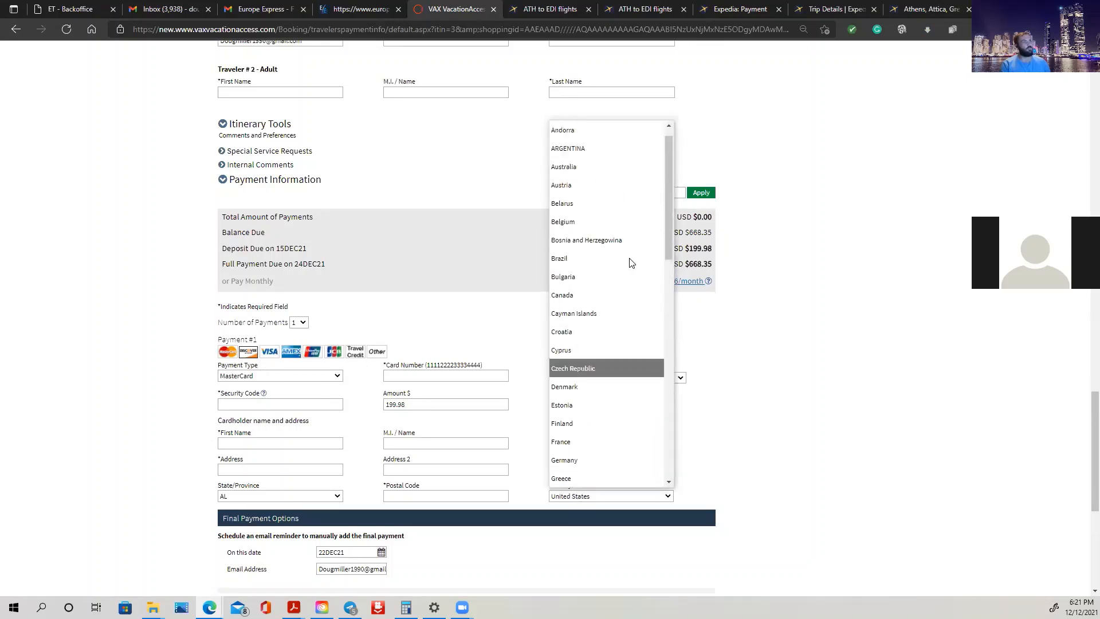
scroll(626, 286, "down", 2)
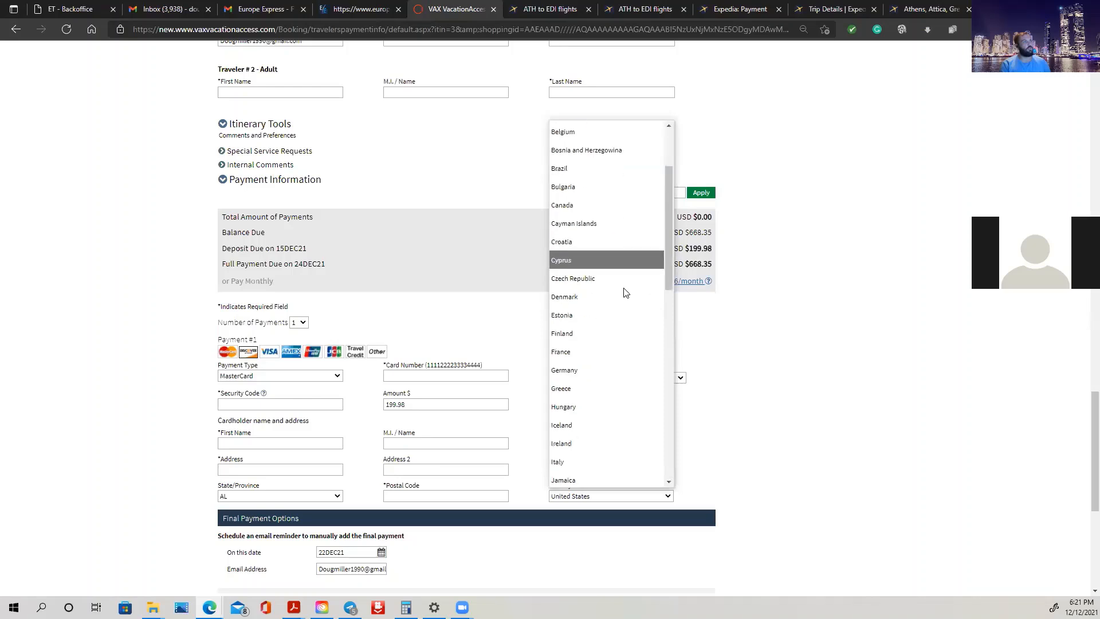
scroll(608, 267, "down", 5)
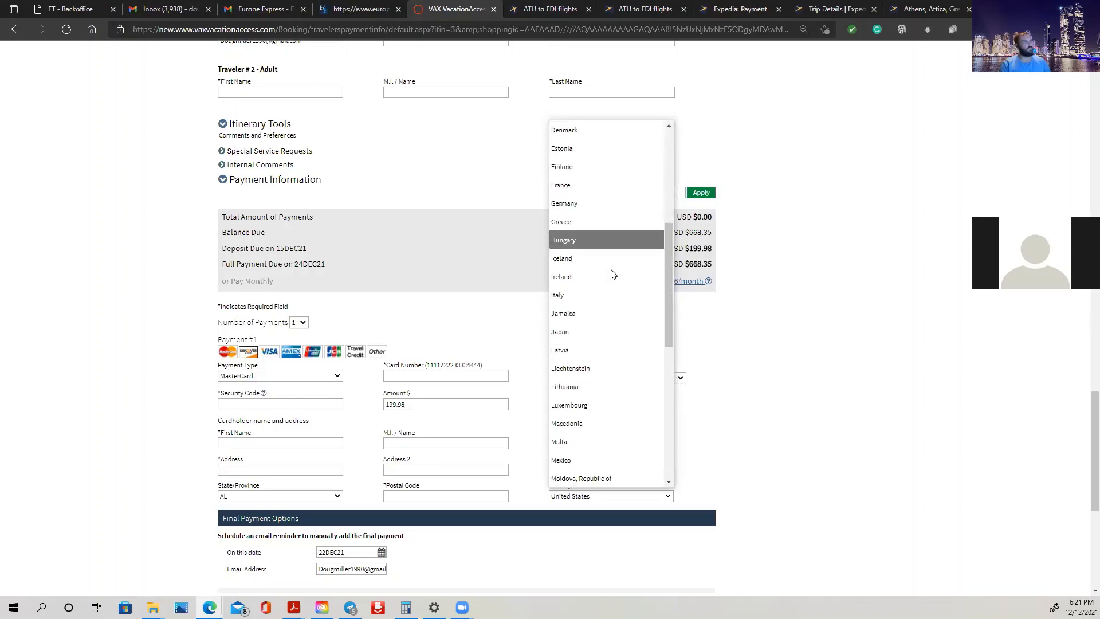
scroll(612, 274, "down", 3)
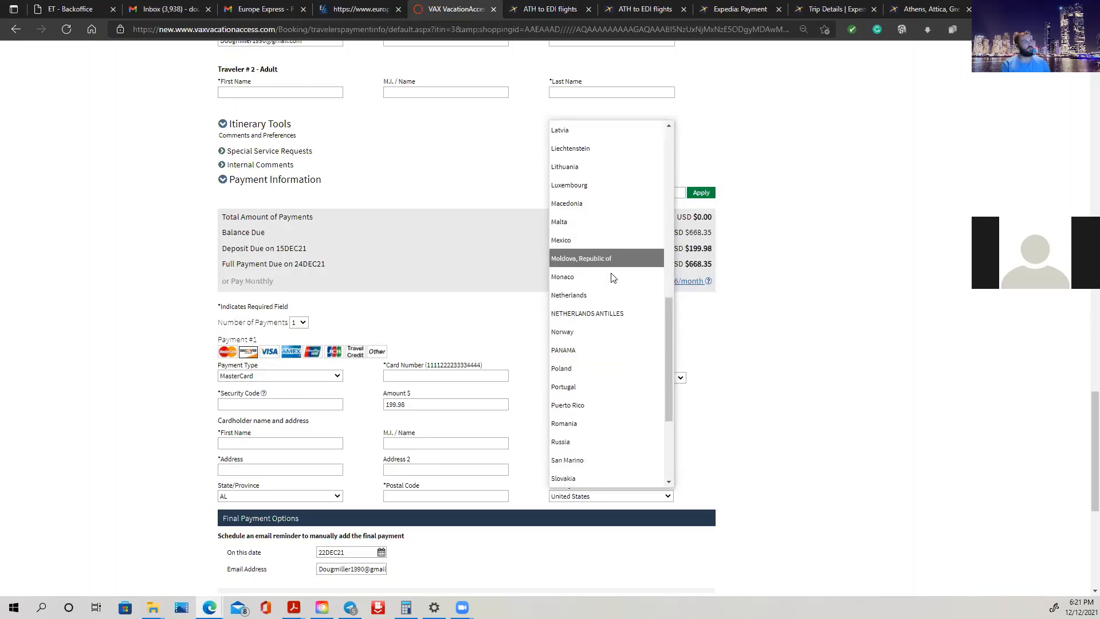
scroll(614, 350, "down", 1)
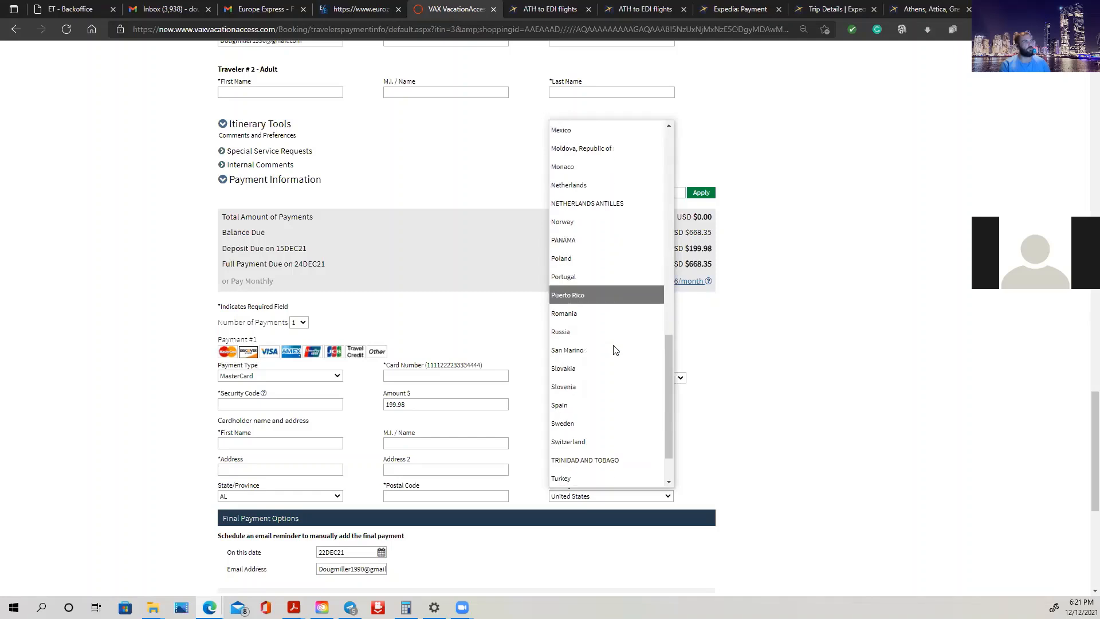
scroll(615, 350, "down", 1)
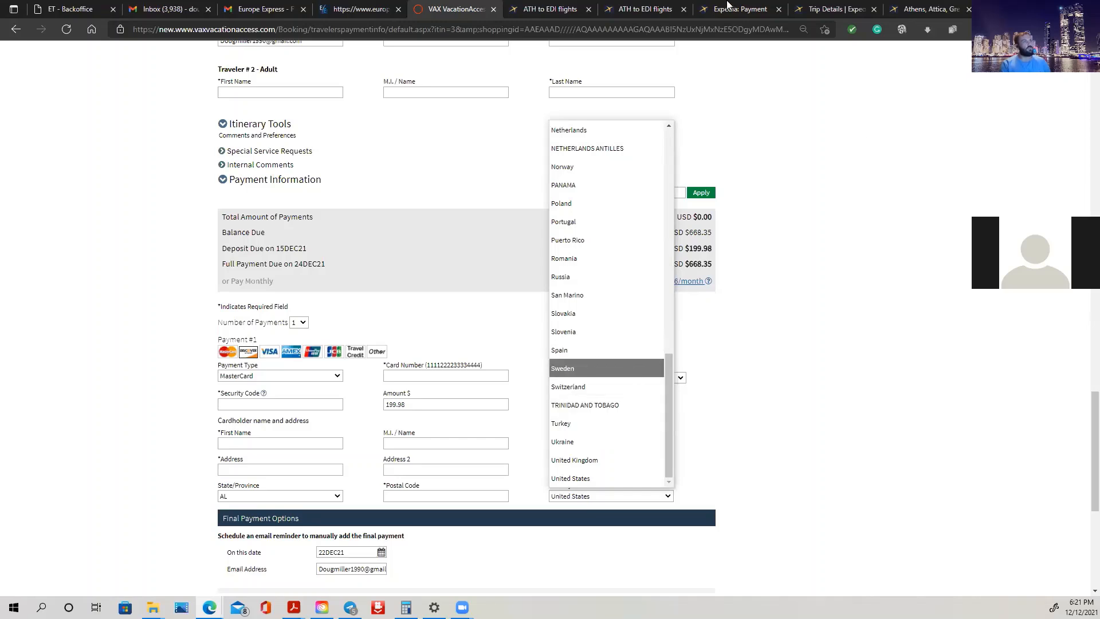
Step: Switch to the Expedia flight payment page and examine the countries and territories offered for the customer card's billing address
left_click(834, 8)
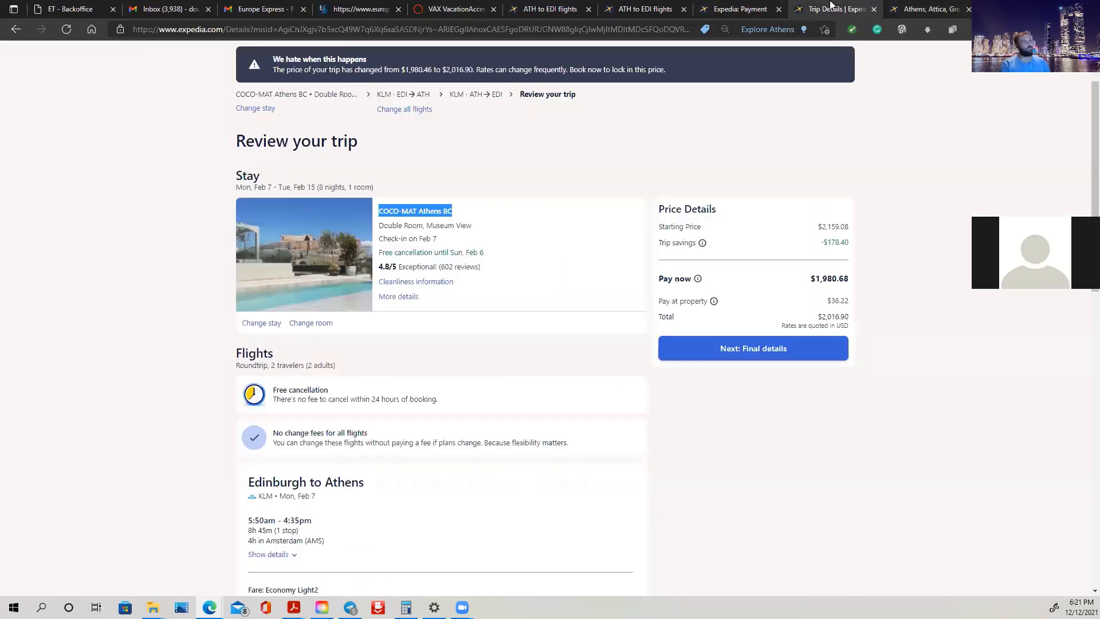
left_click(743, 8)
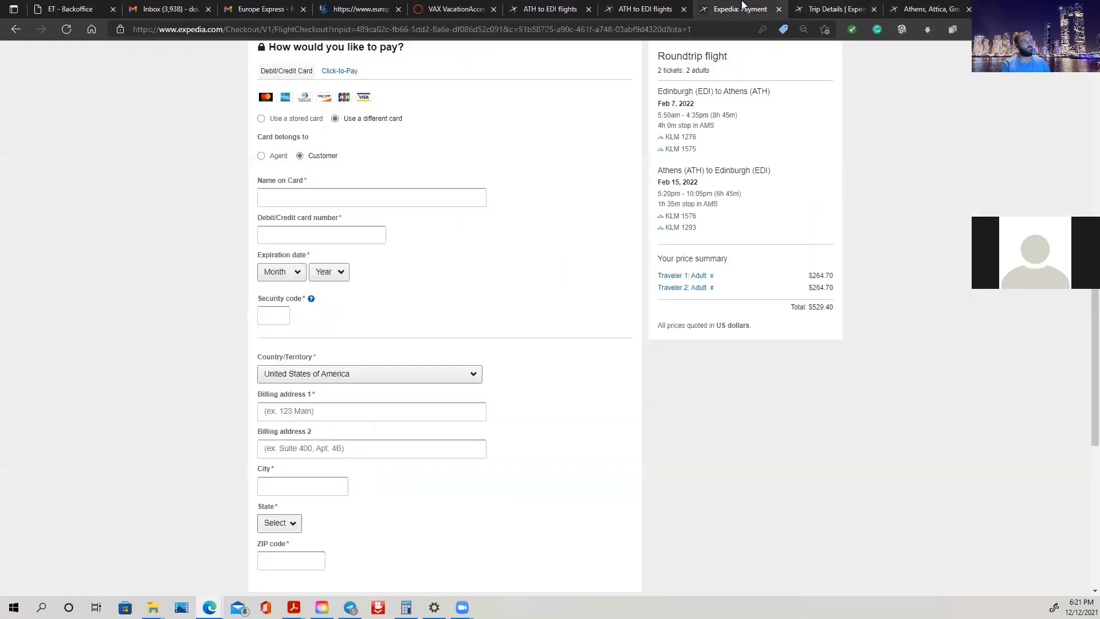
left_click(354, 376)
scroll(385, 326, "down", 4)
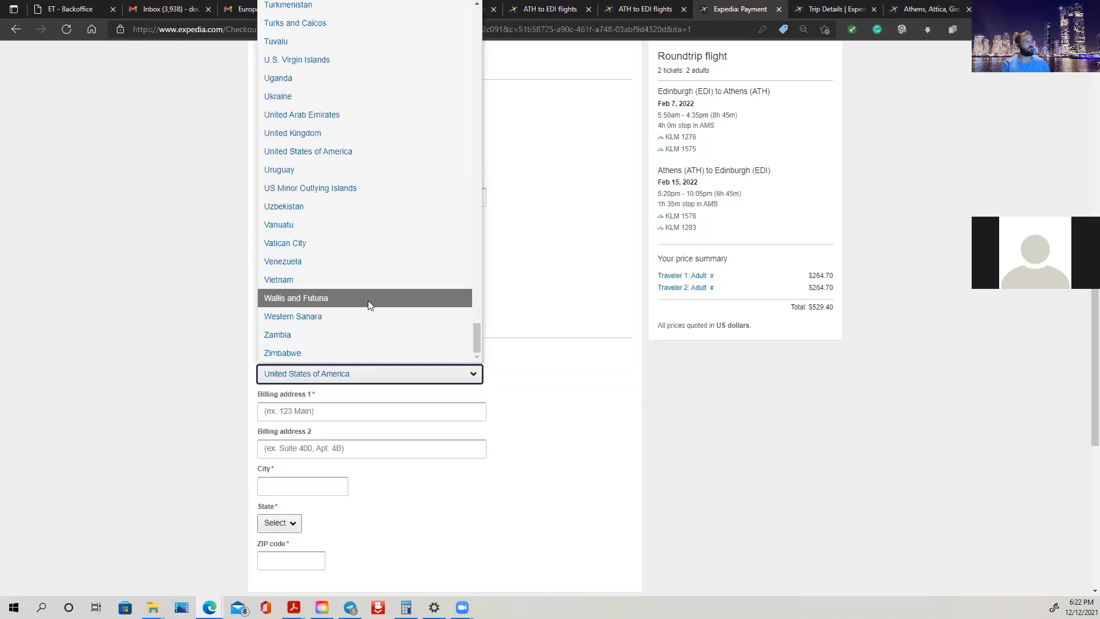
scroll(370, 301, "up", 5)
scroll(386, 310, "up", 3)
scroll(388, 314, "down", 3)
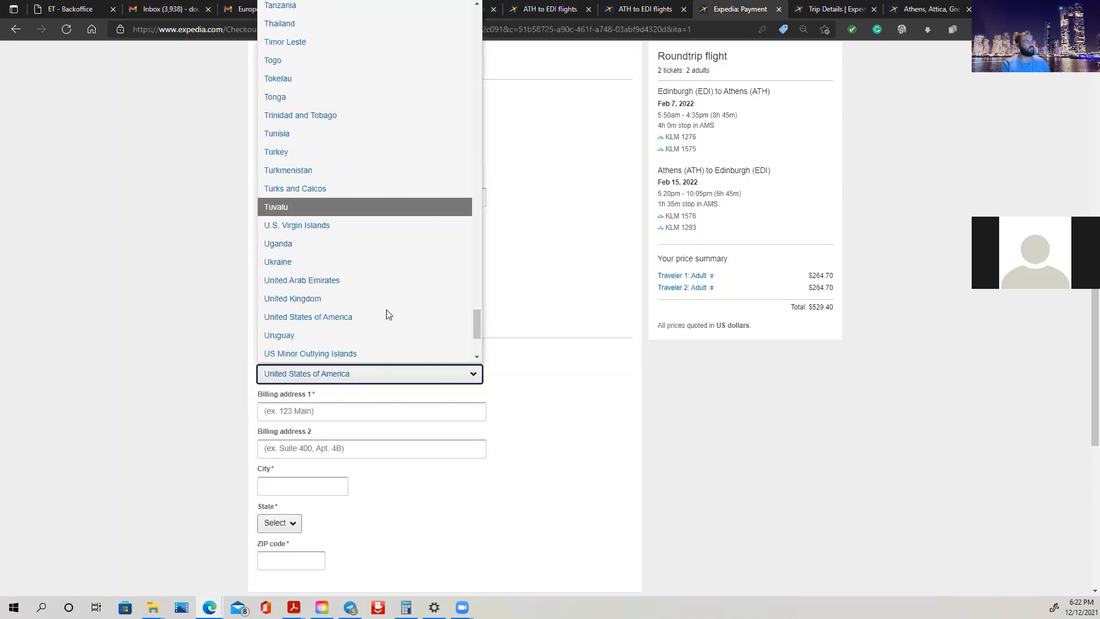
scroll(387, 314, "down", 3)
scroll(387, 310, "up", 9)
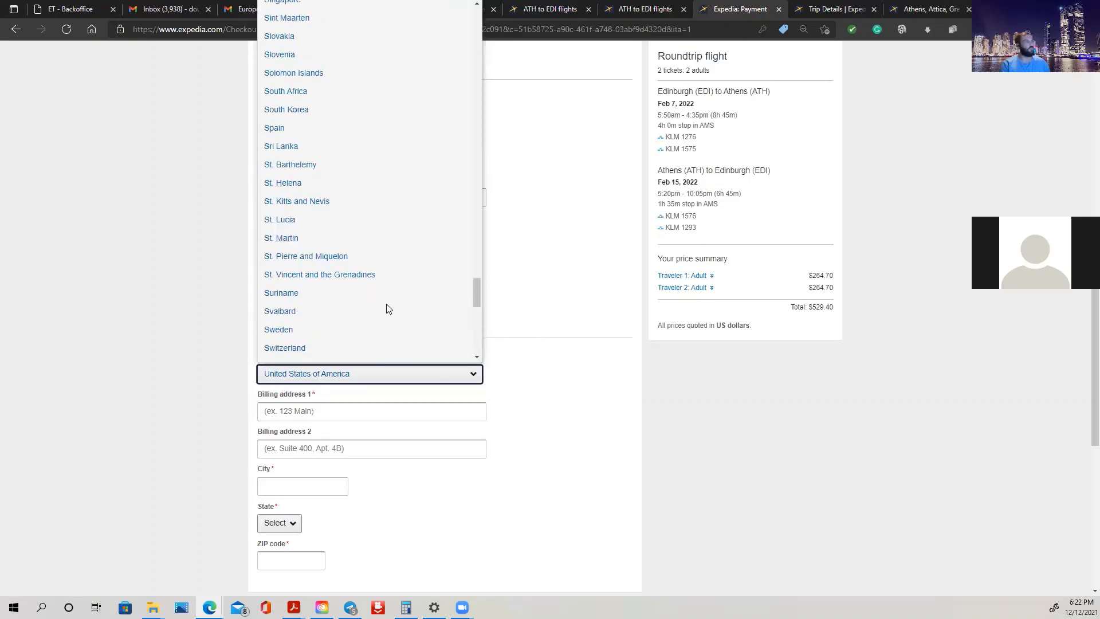
scroll(387, 309, "up", 20)
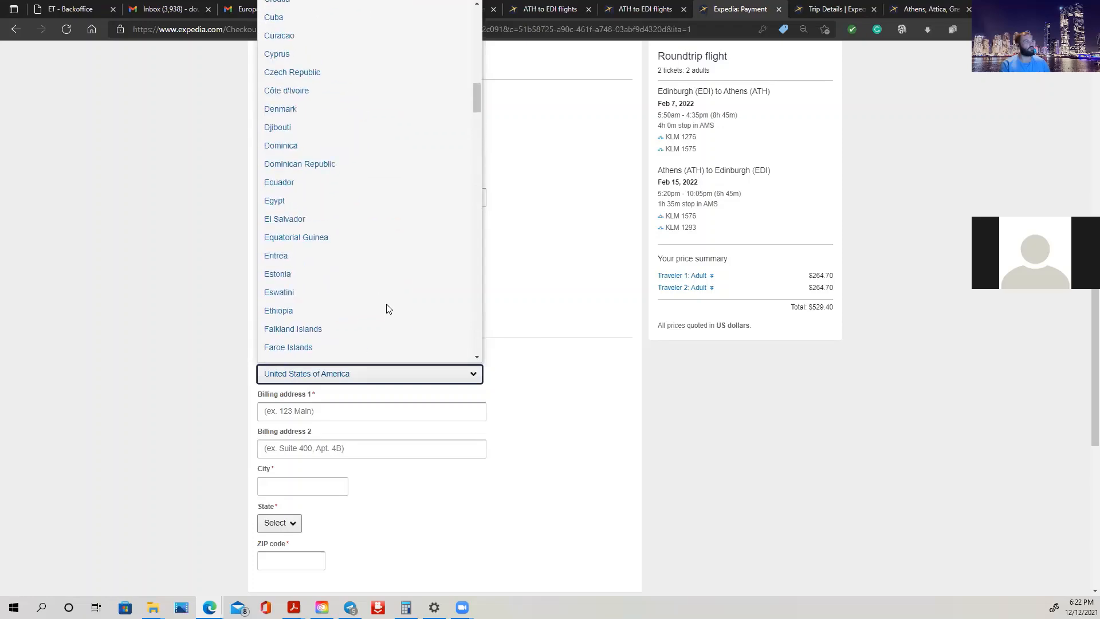
scroll(389, 310, "up", 4)
Step: Return to VAX VacationAccess and read through its cardholder country list again, from Albania to United States
left_click(448, 8)
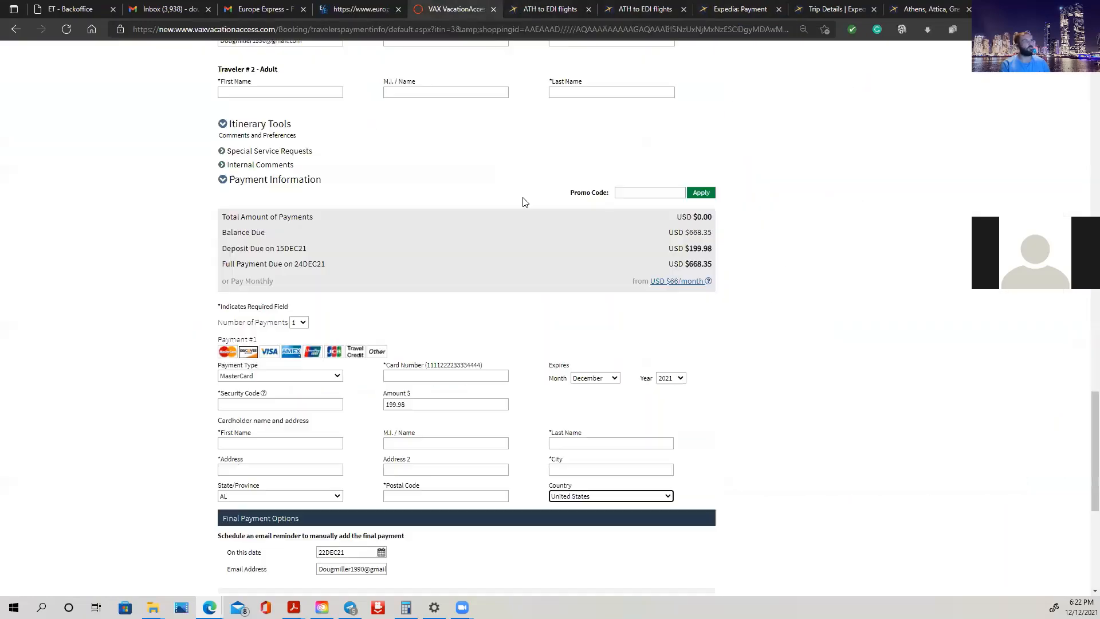
left_click(612, 498)
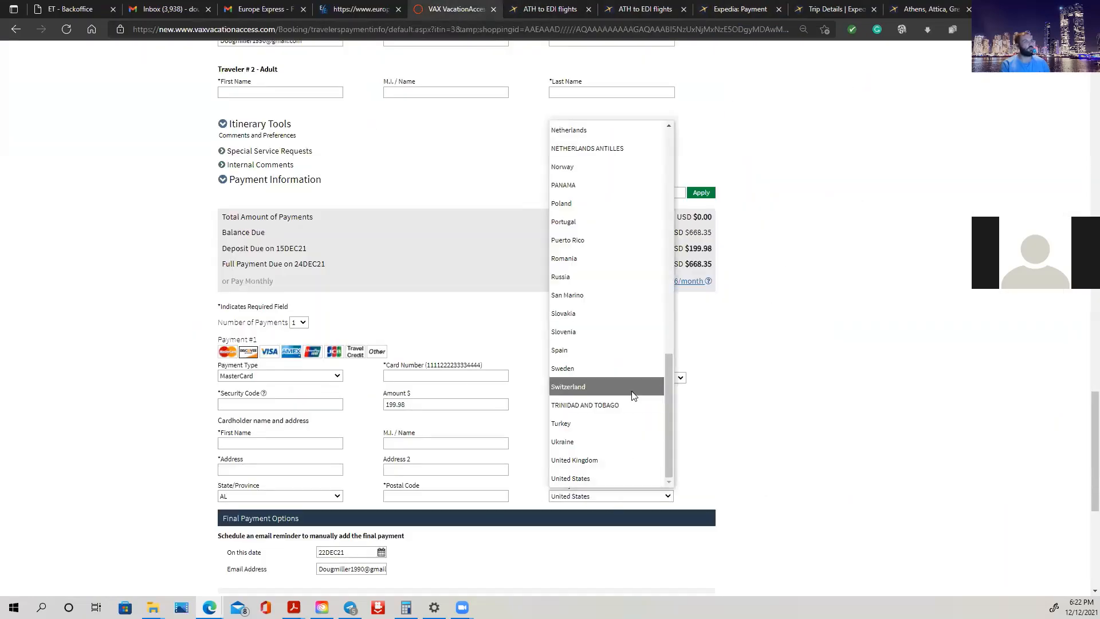
scroll(614, 347, "up", 1)
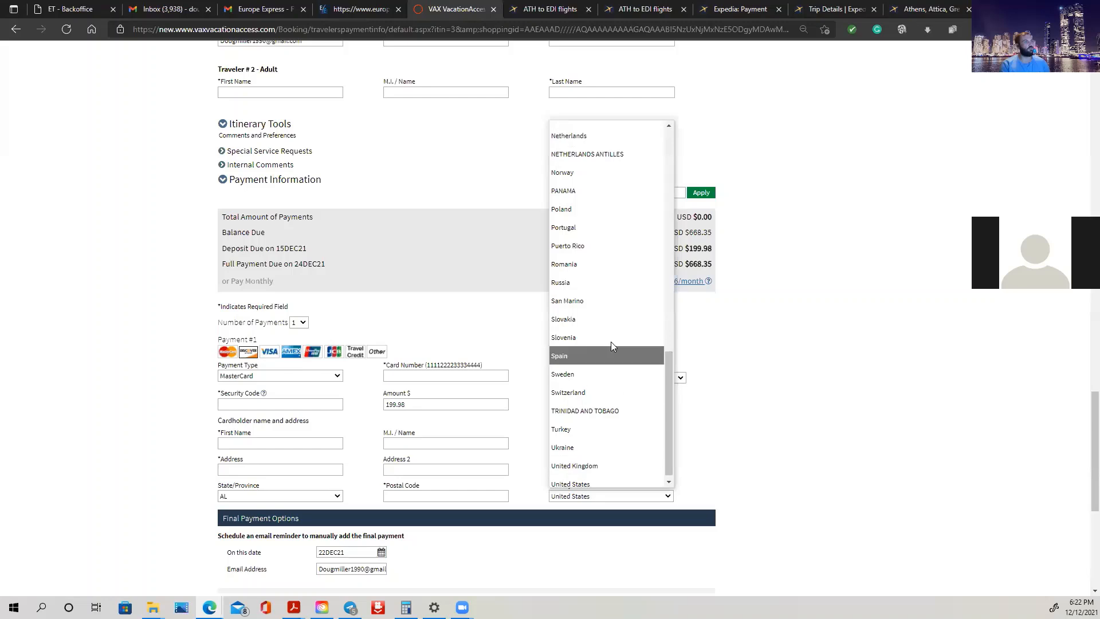
scroll(610, 341, "up", 10)
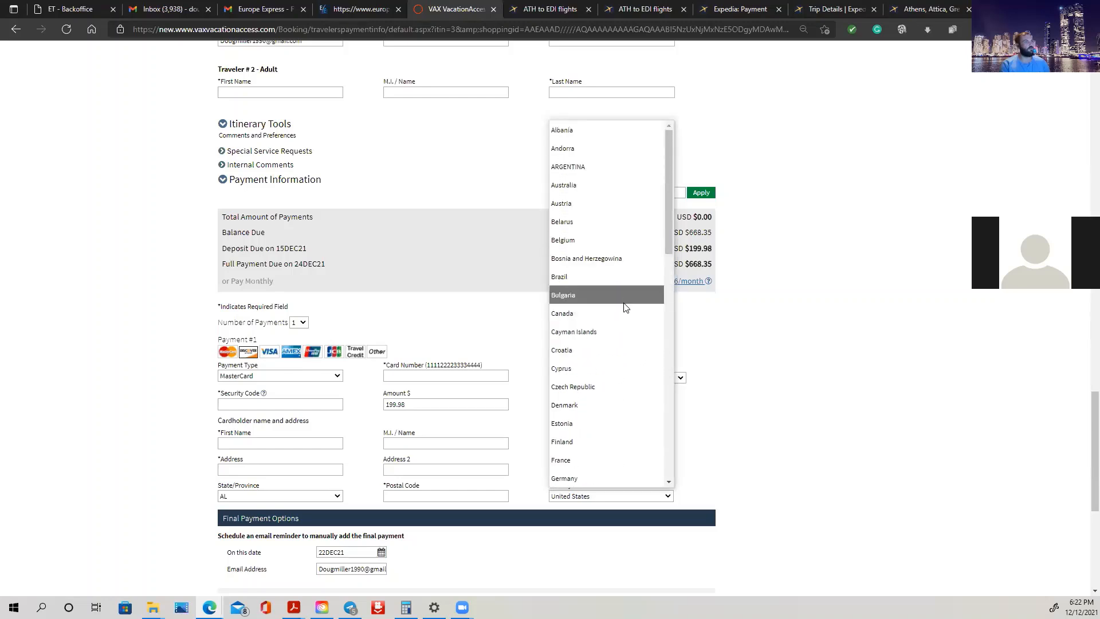
scroll(619, 351, "down", 2)
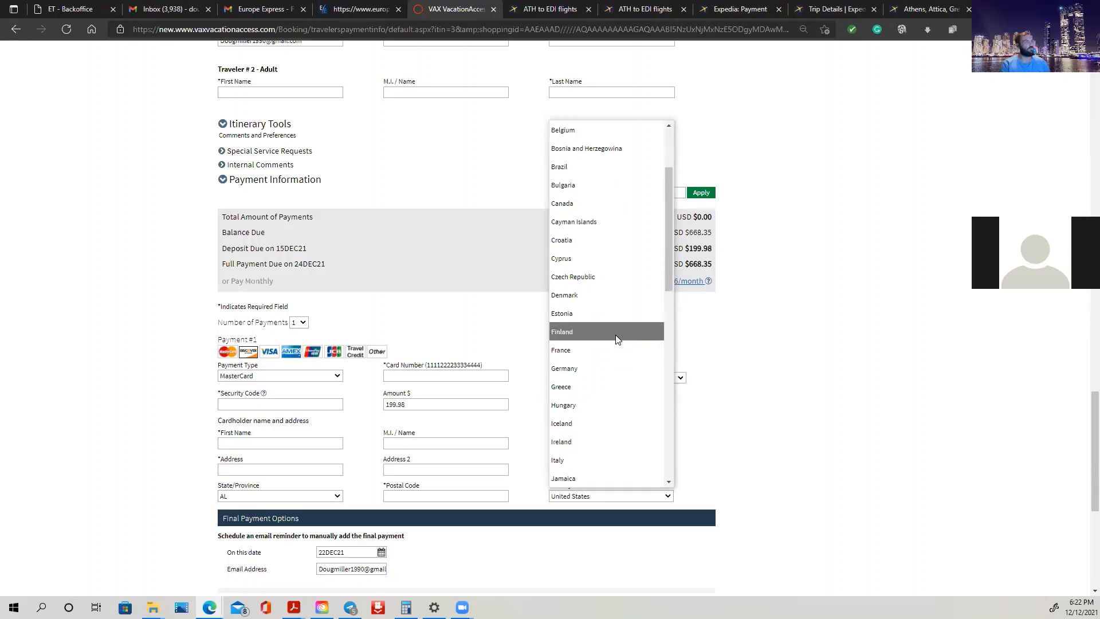
scroll(618, 407, "down", 4)
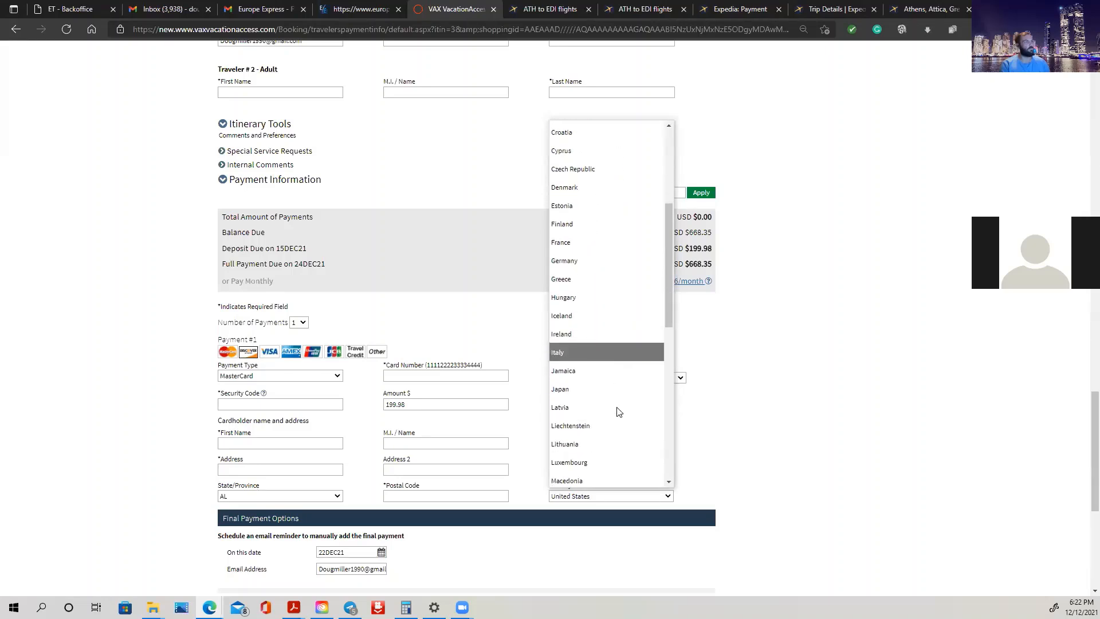
scroll(618, 405, "down", 6)
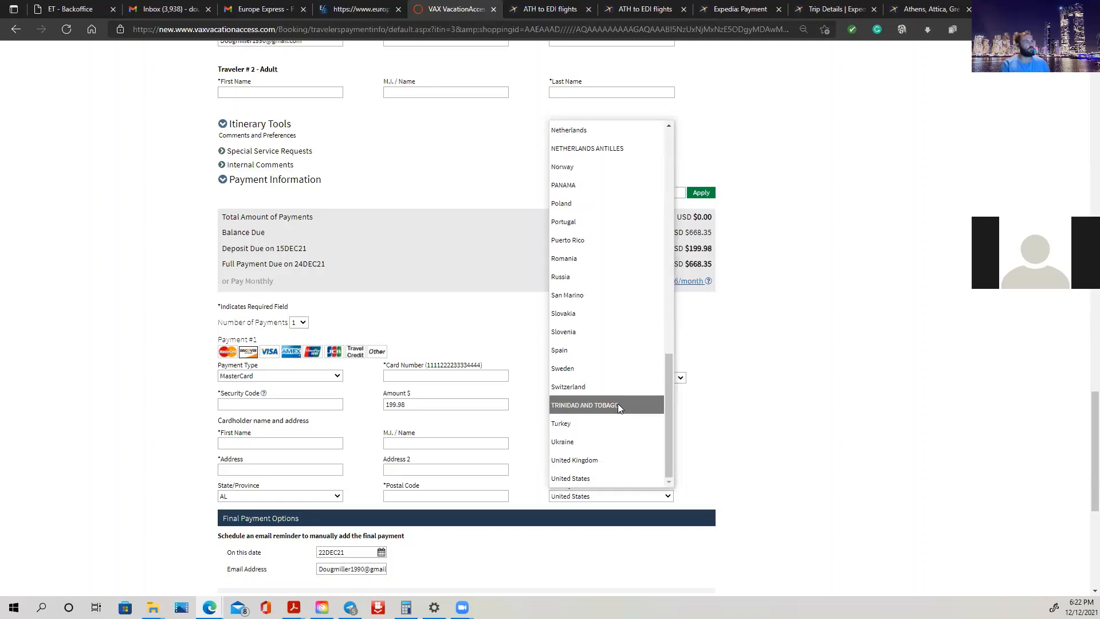
Step: Return to the Expedia payment page and check its billing country list again up to the first entries
left_click(738, 7)
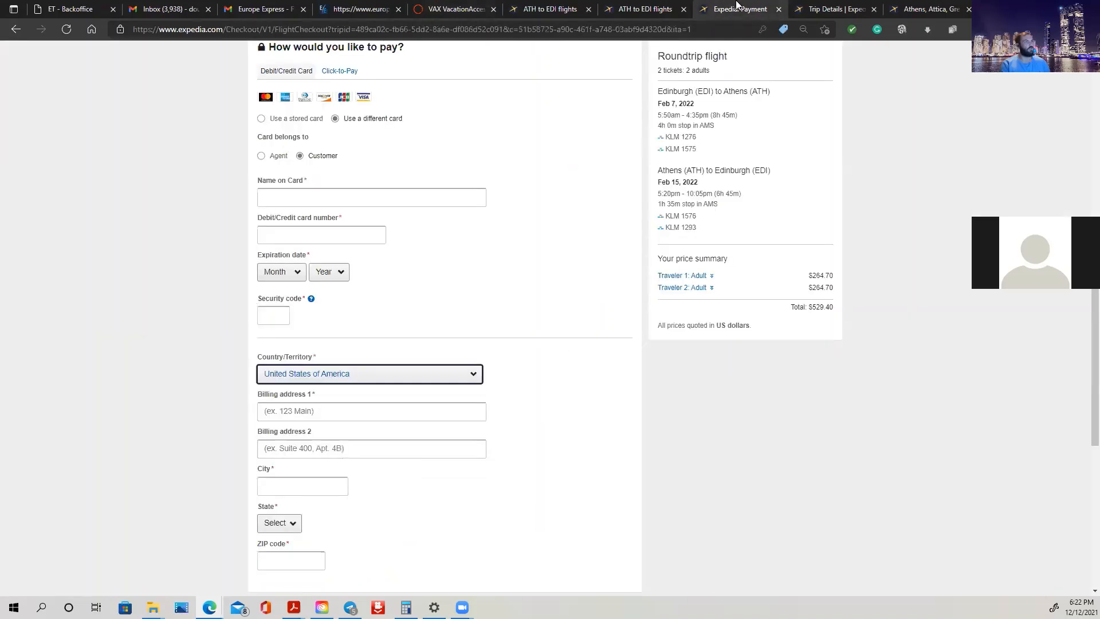
left_click(473, 373)
scroll(451, 213, "up", 6)
scroll(451, 214, "up", 20)
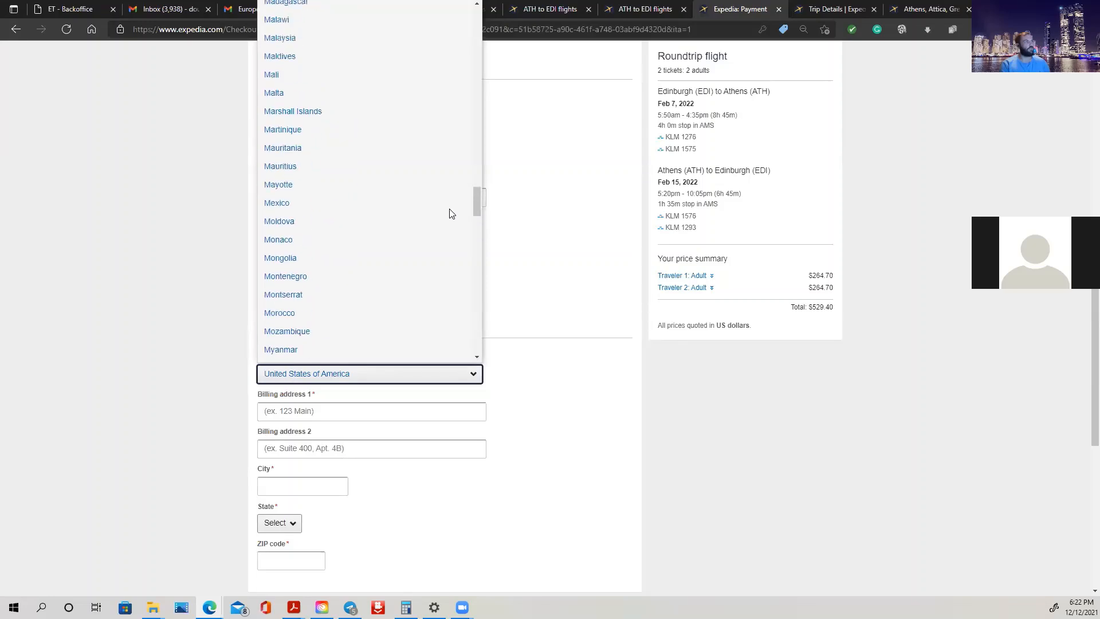
scroll(451, 213, "up", 15)
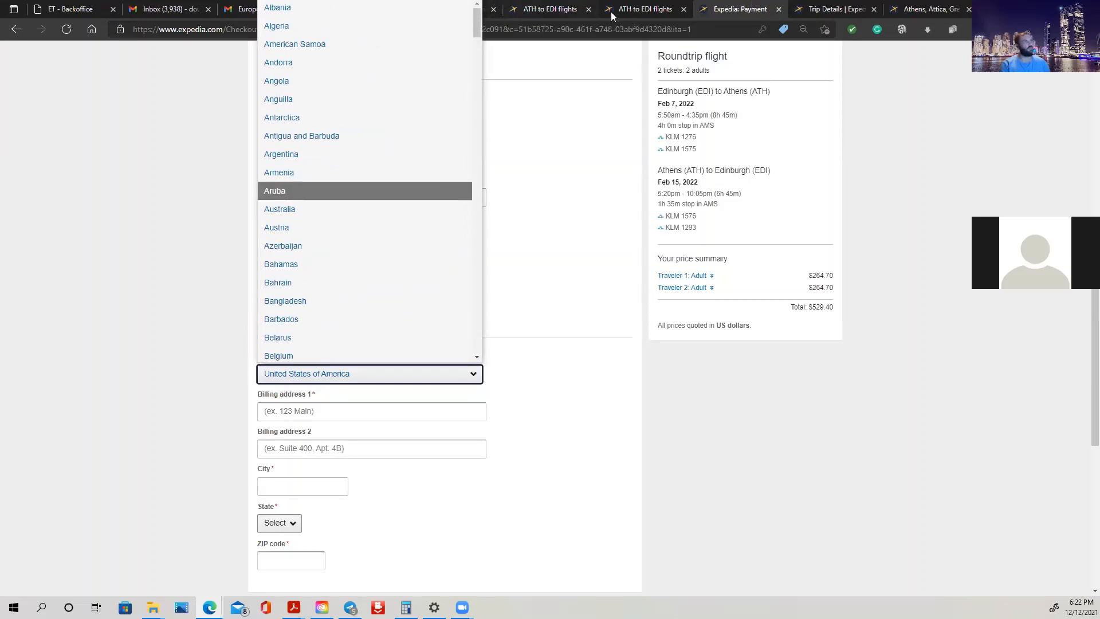
Step: Go back to VAX VacationAccess and check the cardholder country list for the accepted European countries and the United Kingdom
left_click(532, 7)
left_click(450, 6)
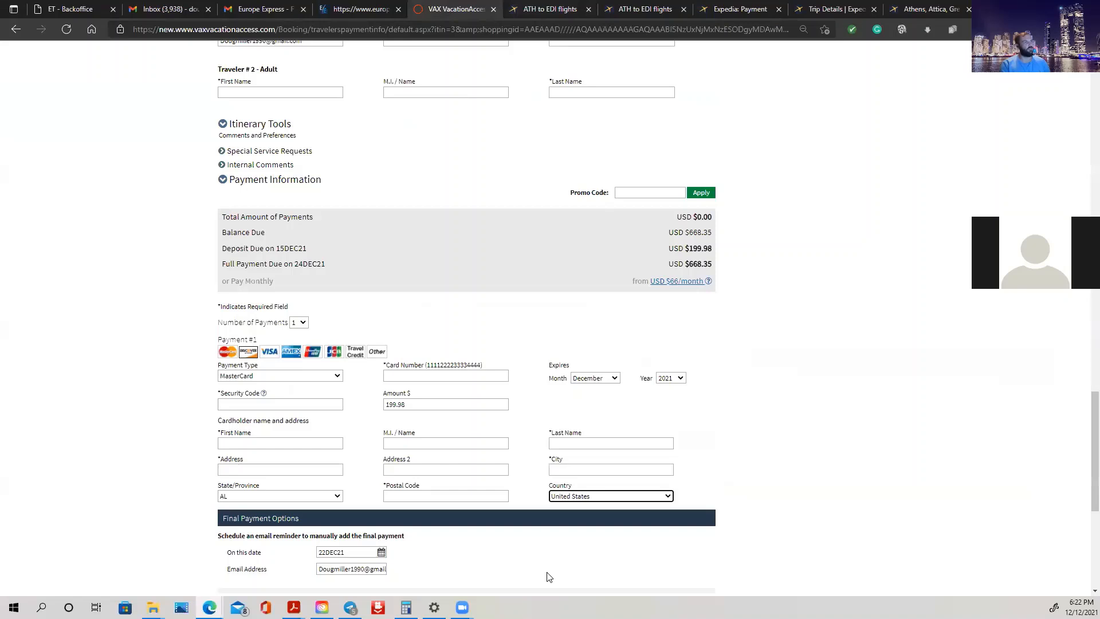
left_click(648, 498)
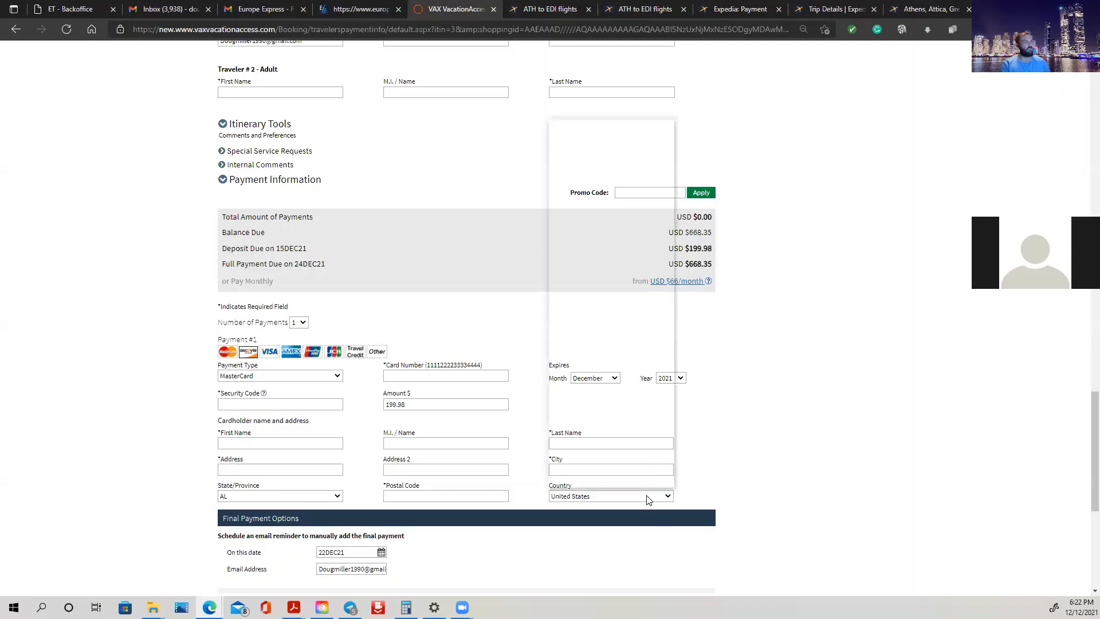
scroll(633, 440, "up", 5)
scroll(632, 440, "up", 5)
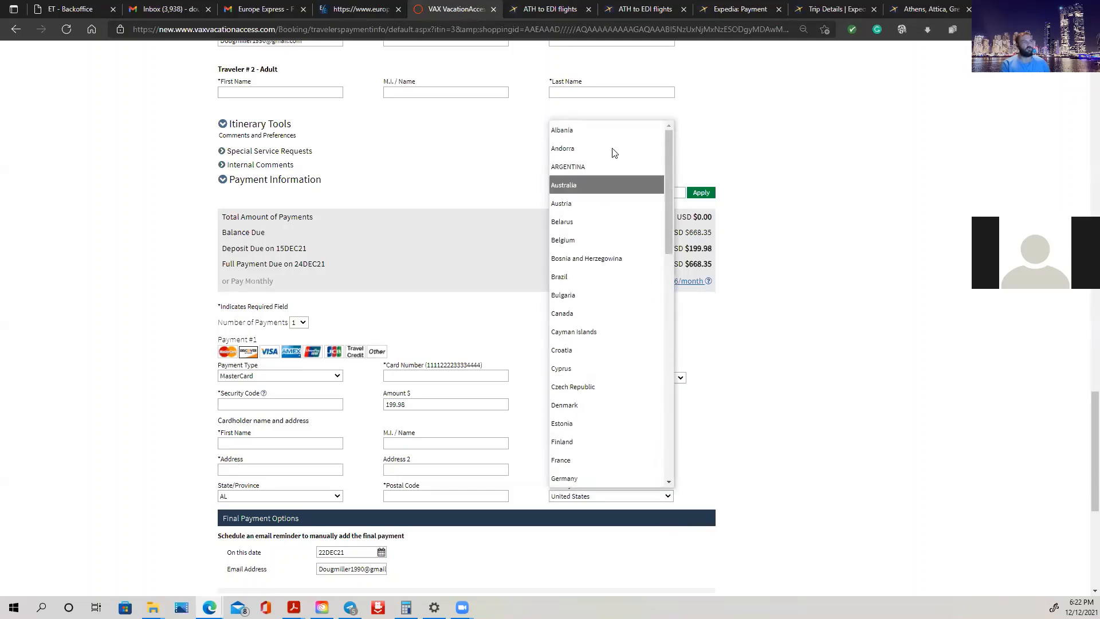
scroll(601, 385, "down", 3)
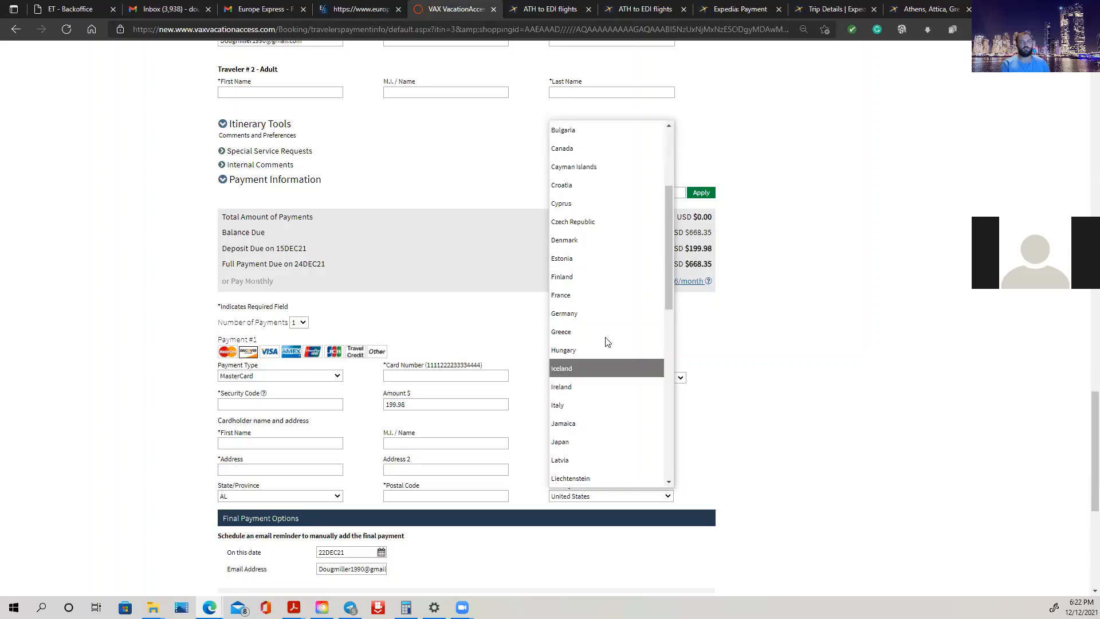
scroll(593, 478, "down", 5)
scroll(592, 481, "down", 3)
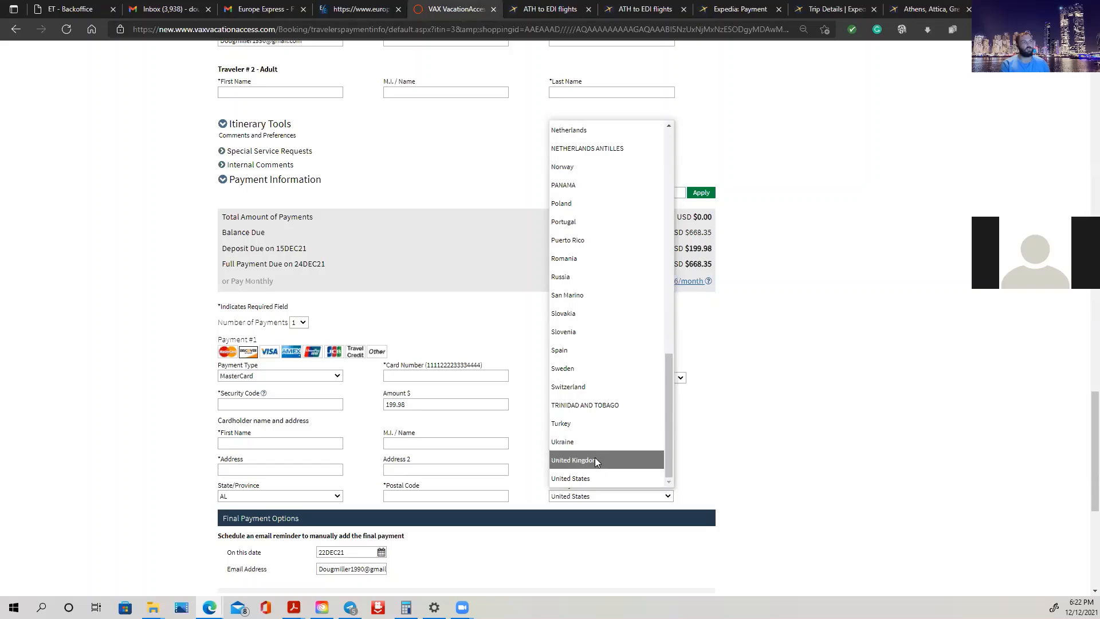
scroll(595, 457, "up", 8)
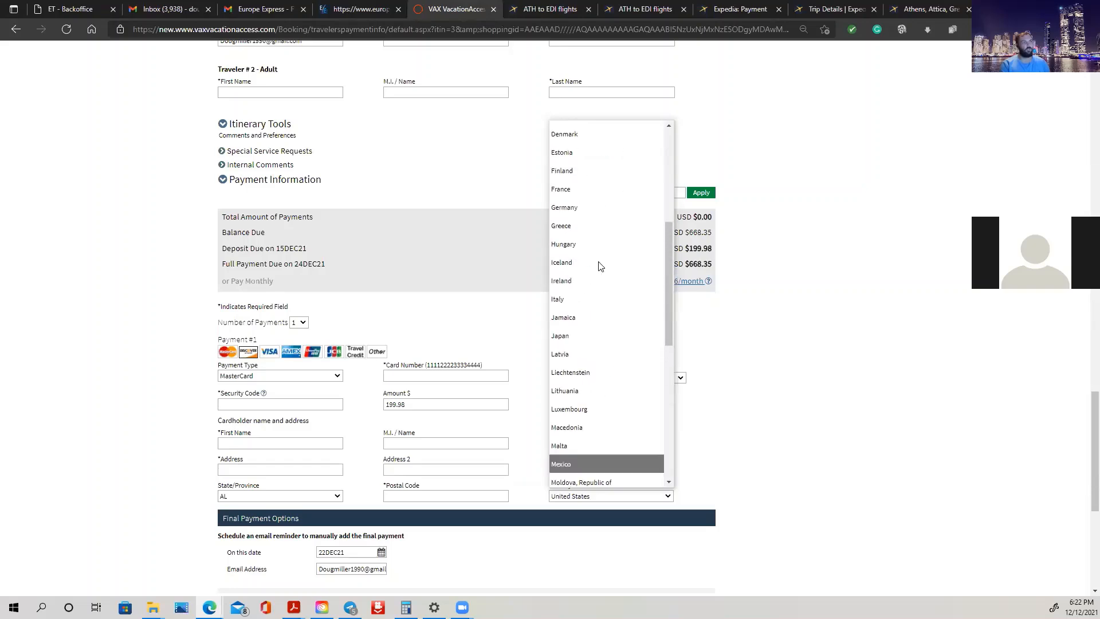
Step: Switch to the Expedia TAAP page with the selected Athens to Edinburgh return flight
left_click(649, 8)
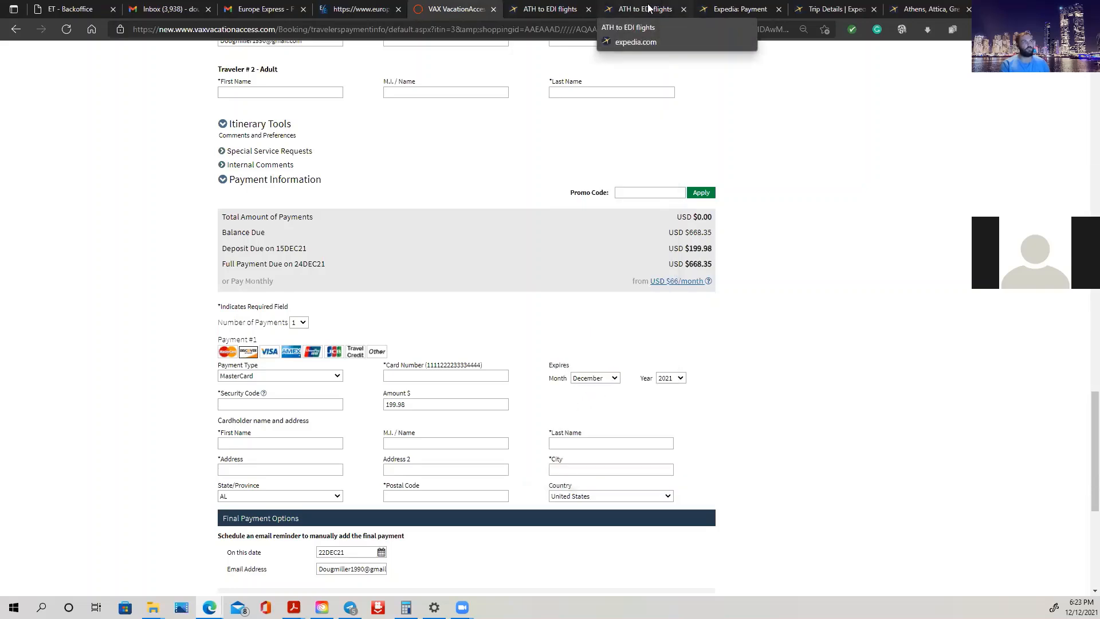
left_click(360, 7)
left_click(561, 7)
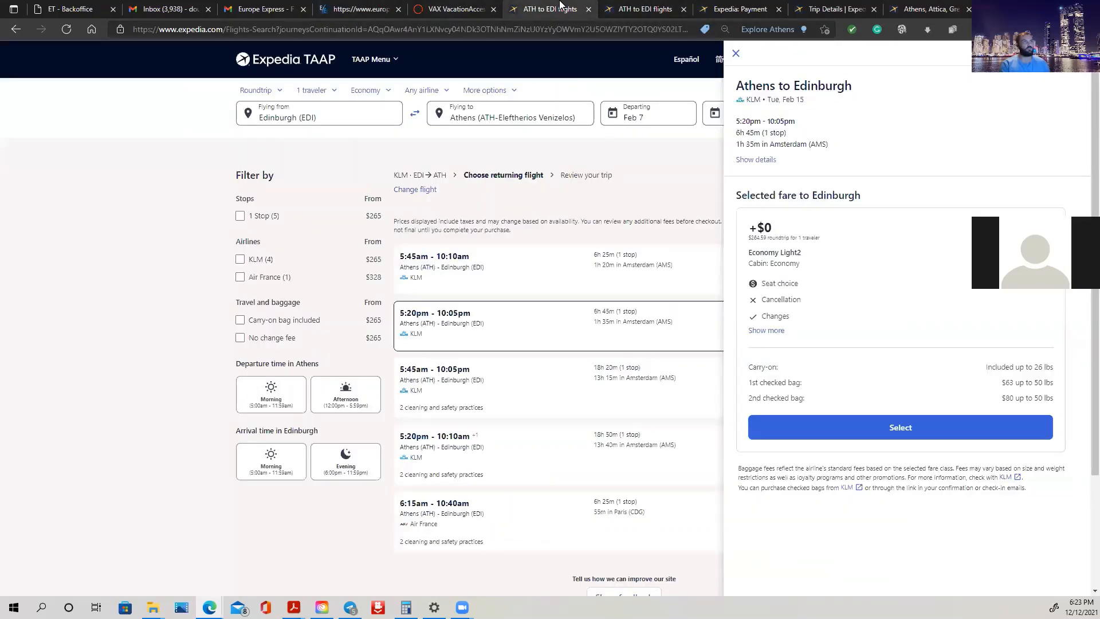
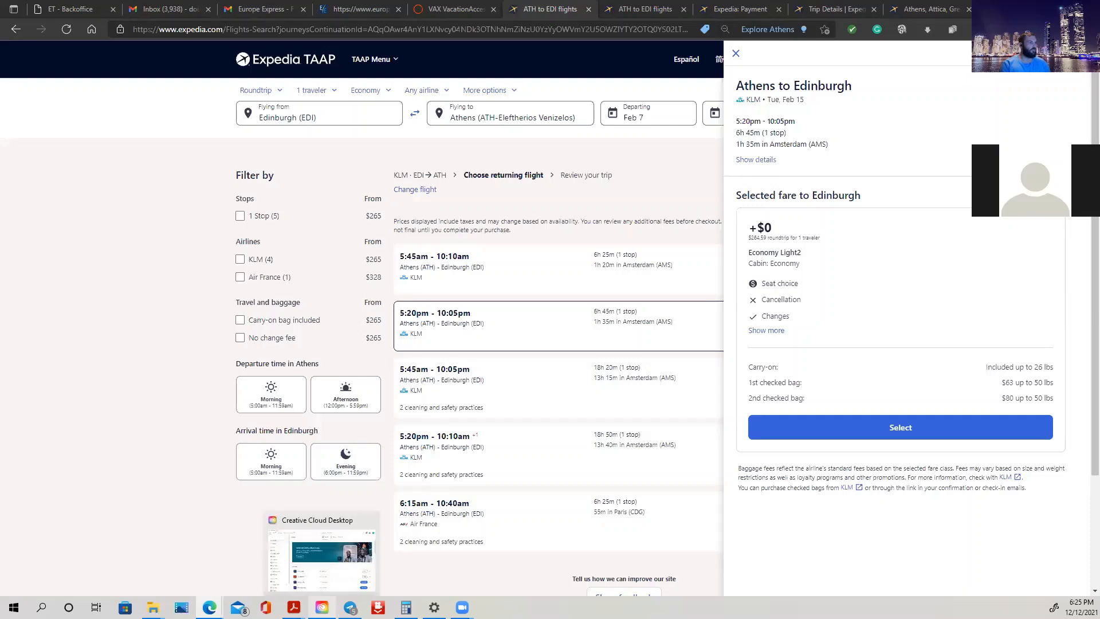
Step: Switch to Adobe Acrobat and review the fillable credit card authorization form from the authorization details to the cardholder signature
mouse_move(294, 607)
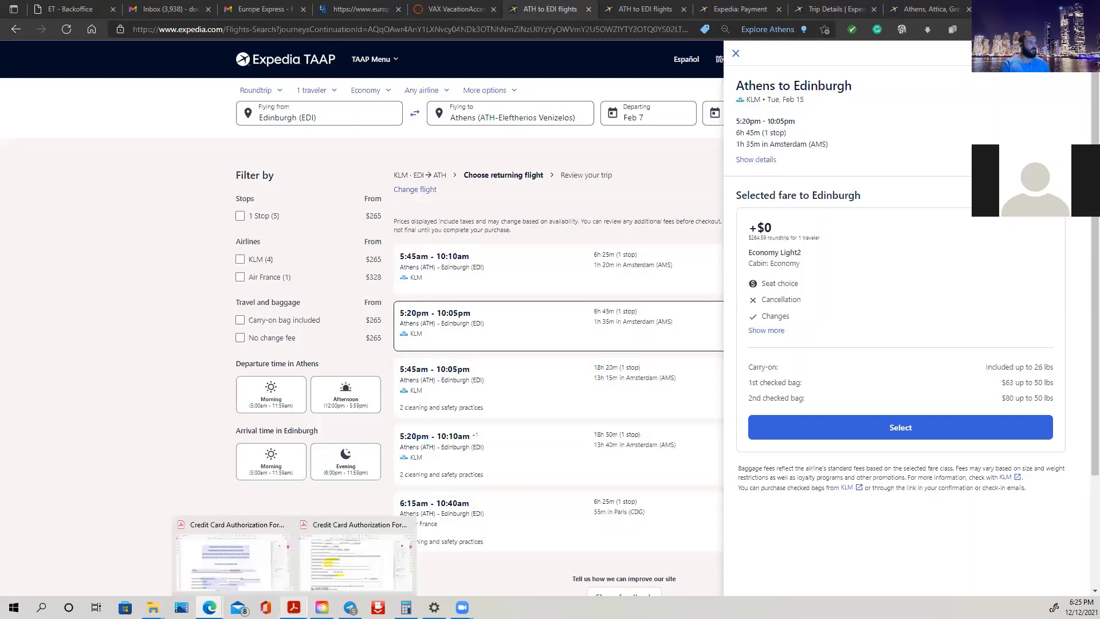
left_click(248, 572)
scroll(517, 294, "down", 3)
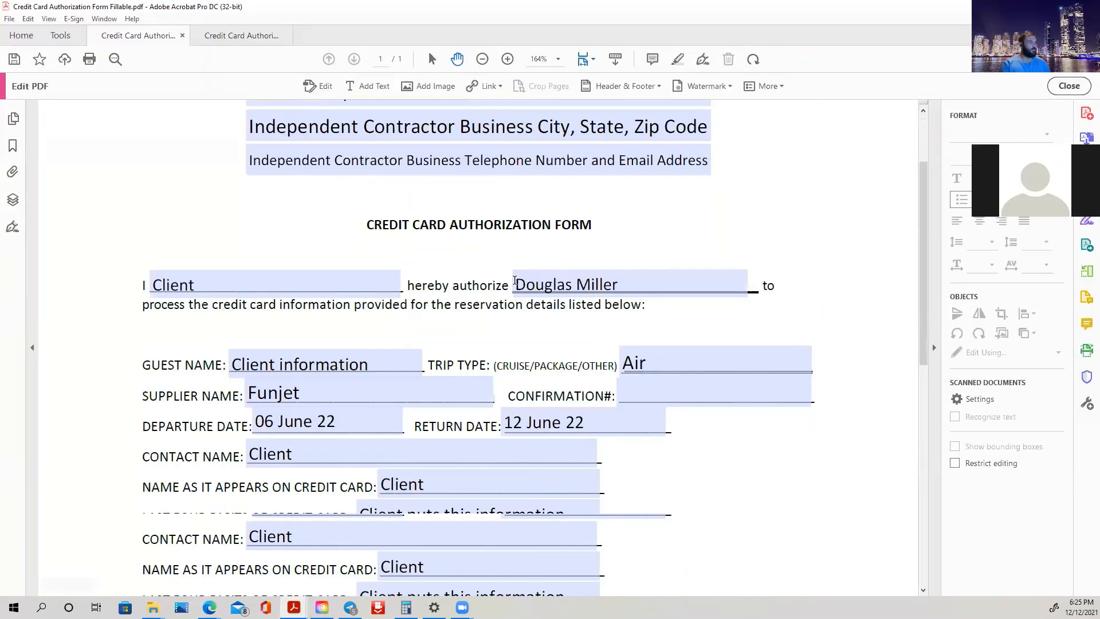
scroll(516, 294, "down", 8)
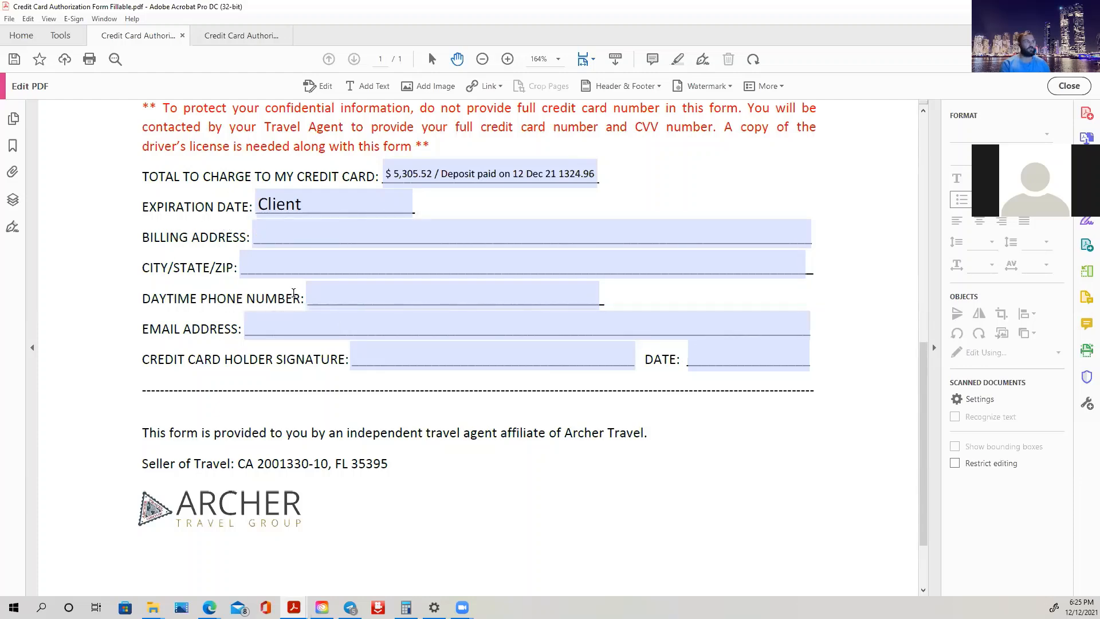
Step: Review the fillable authorization form's trip details, card confidentiality notice, total to charge, expiration date and cardholder contact fields
left_click(512, 305)
scroll(563, 307, "up", 3)
scroll(562, 310, "up", 1)
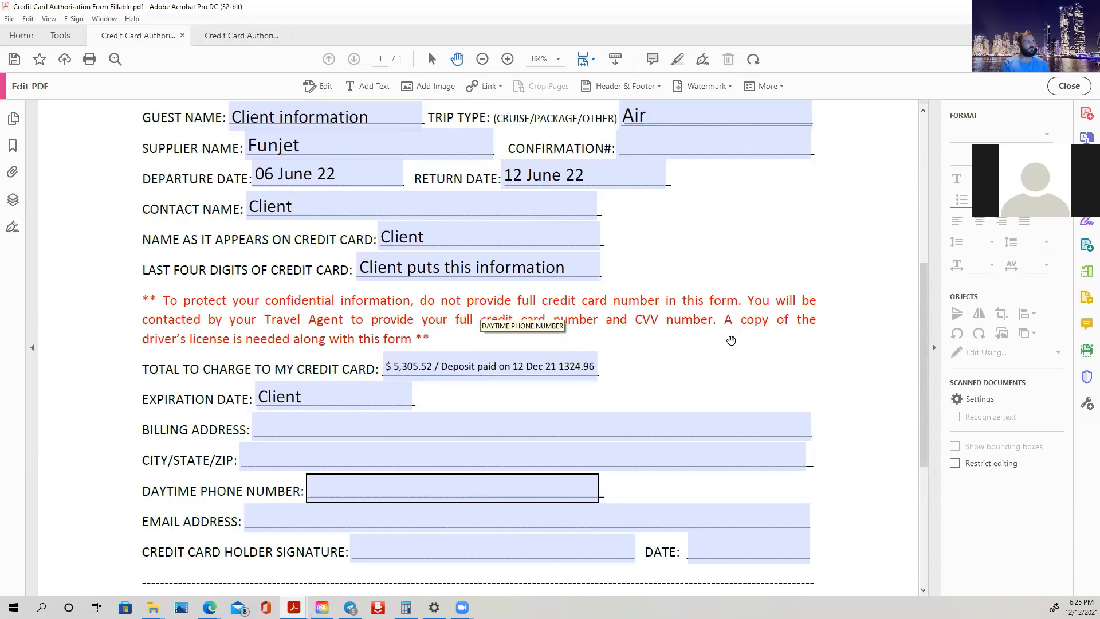
scroll(745, 339, "down", 1)
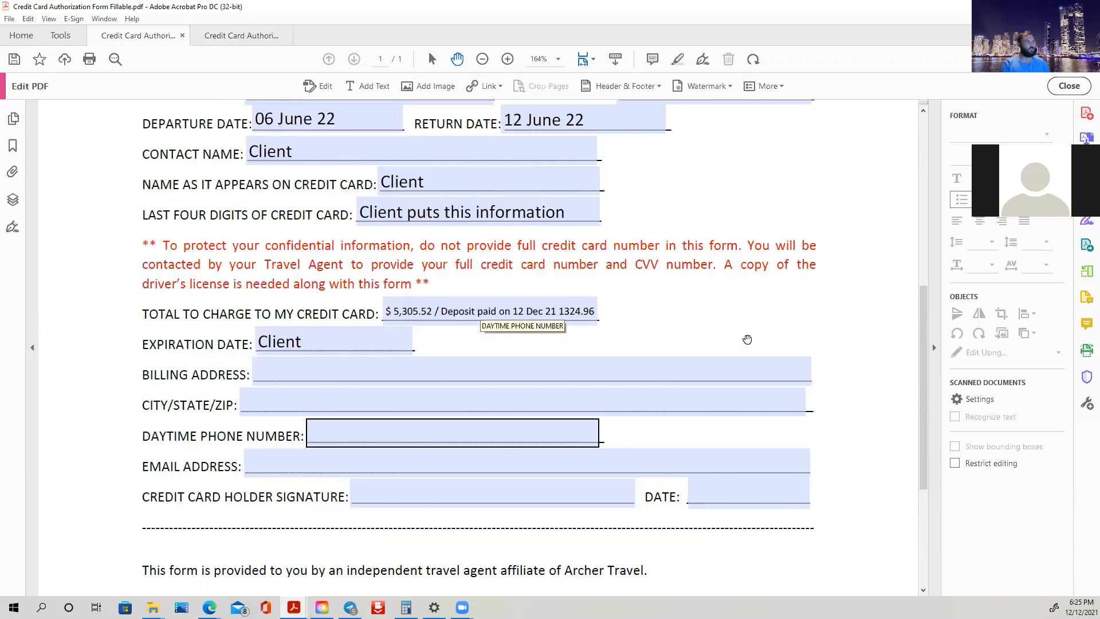
scroll(747, 337, "up", 2)
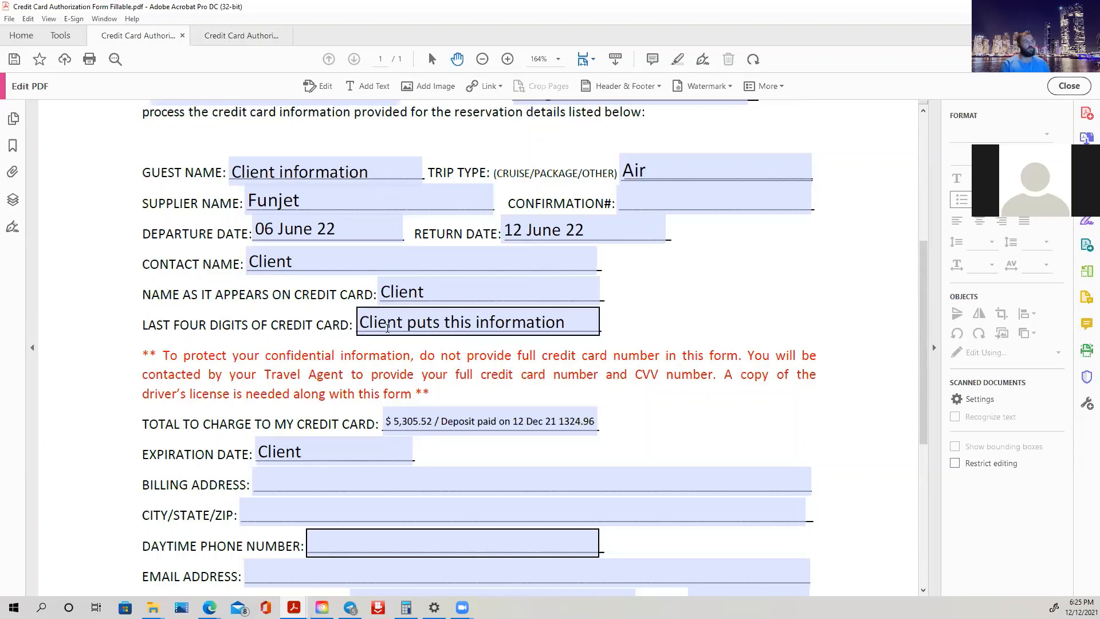
scroll(532, 332, "down", 1)
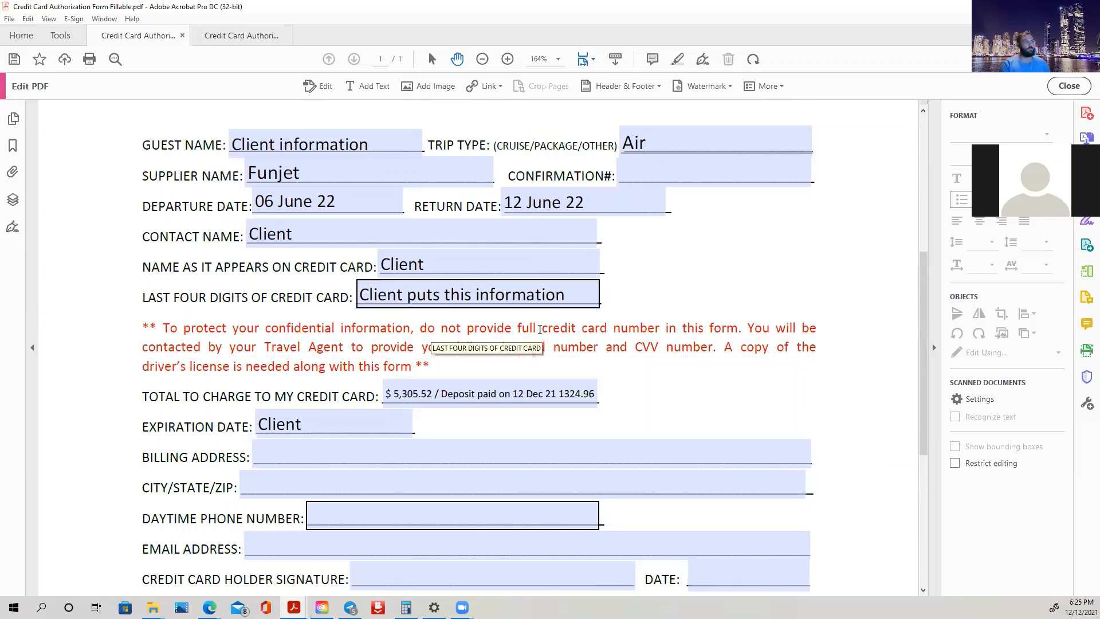
scroll(447, 308, "down", 2)
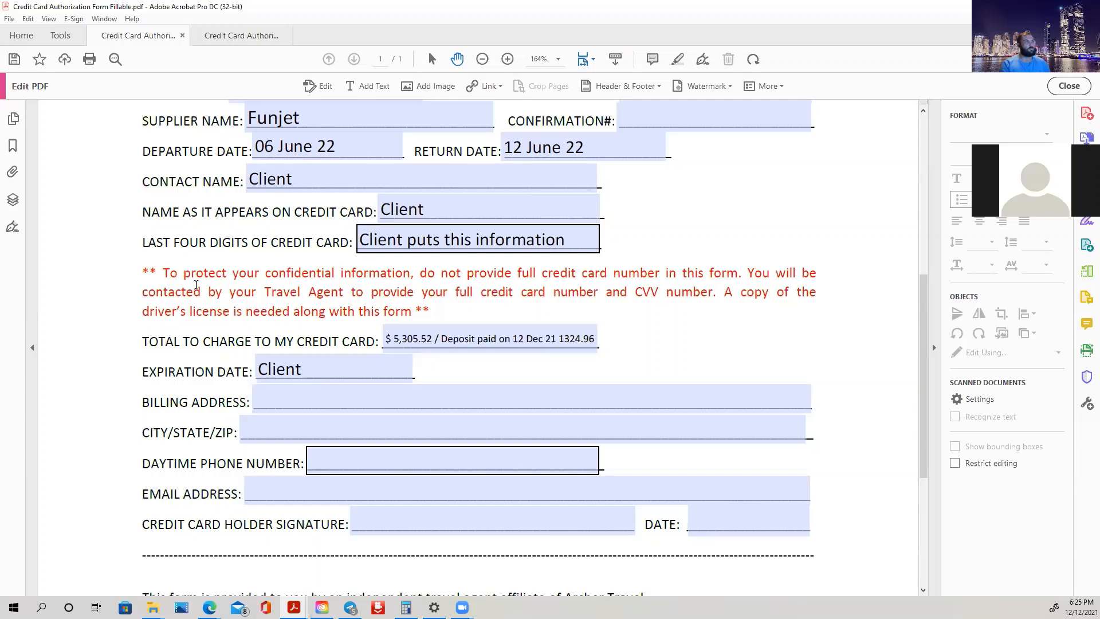
scroll(196, 286, "down", 3)
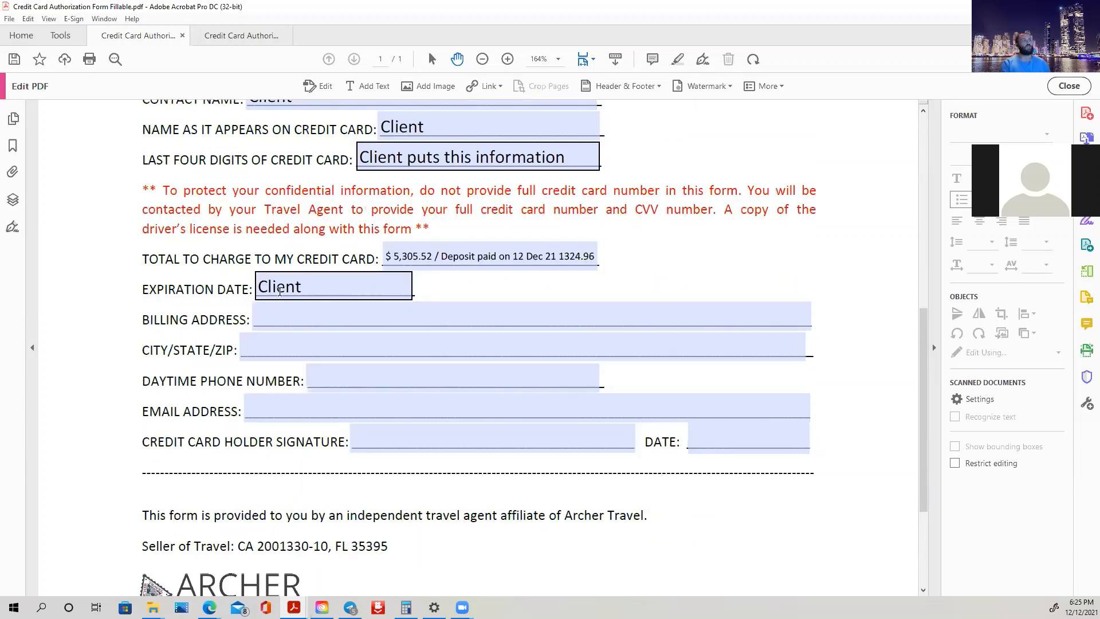
scroll(331, 284, "down", 2)
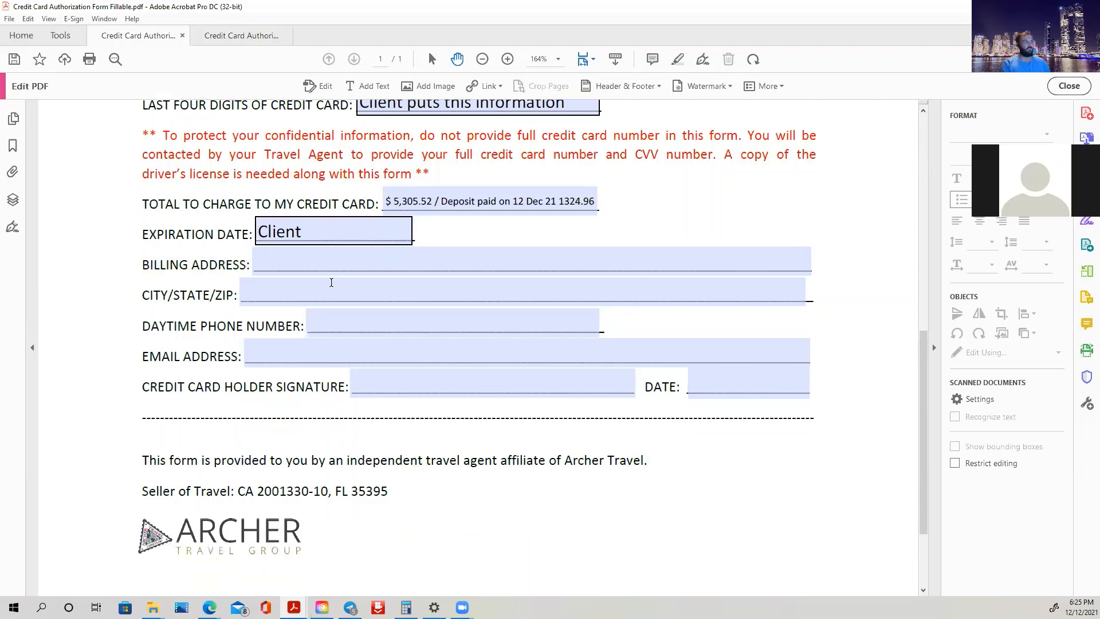
scroll(335, 278, "up", 3)
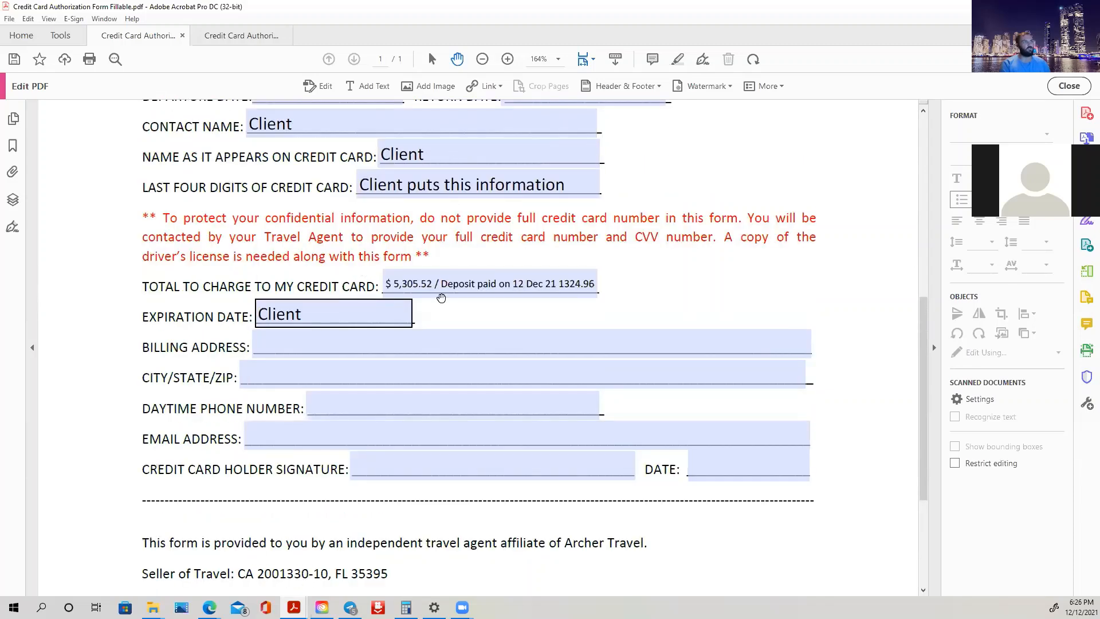
scroll(594, 518, "down", 3)
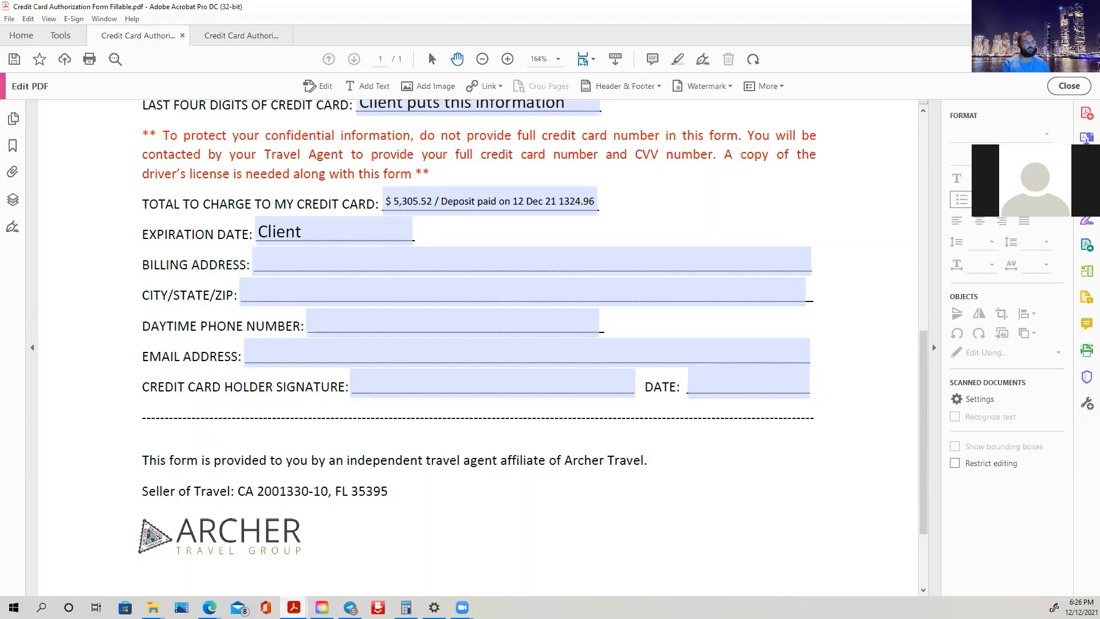
Step: Switch to the Expedia page in Edge and select the Economy Light2 fare for the KLM Athens to Edinburgh return flight
mouse_move(293, 608)
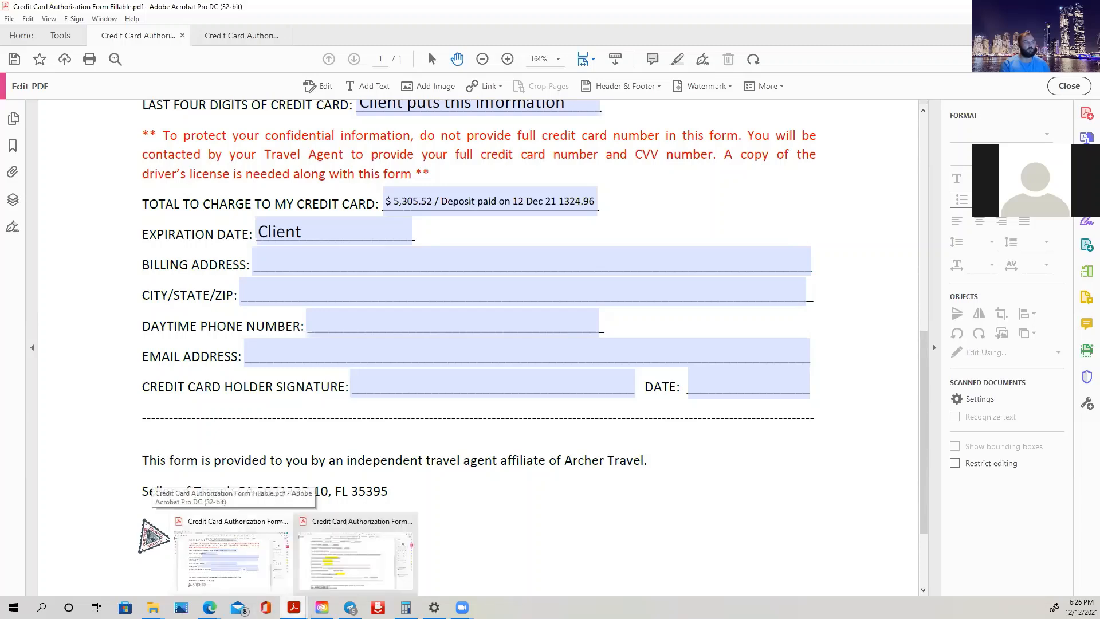
mouse_move(210, 608)
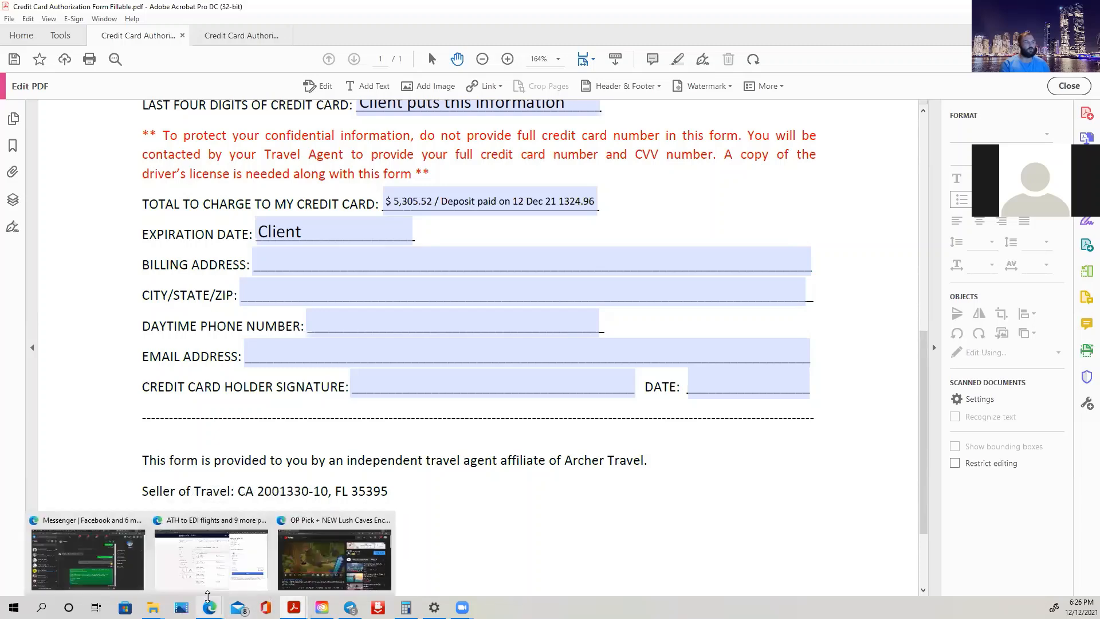
left_click(200, 557)
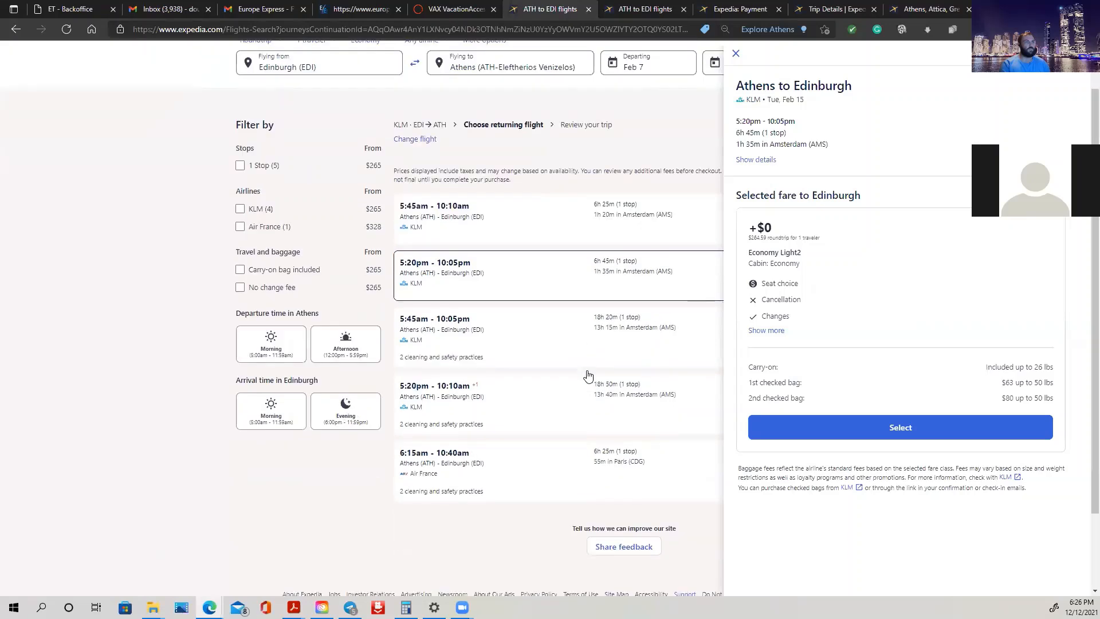
scroll(619, 370, "down", 2)
scroll(618, 370, "up", 4)
left_click(858, 434)
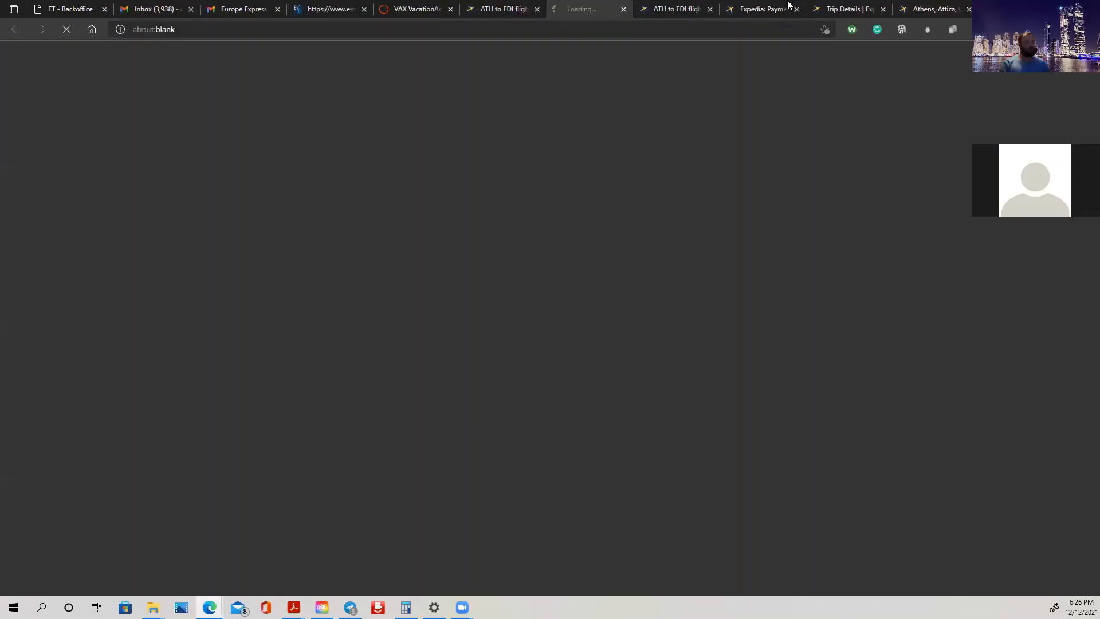
Step: Go to the VAX VacationAccess checkout and examine the payment type, card number and other card entry fields
left_click(417, 9)
scroll(383, 399, "down", 5)
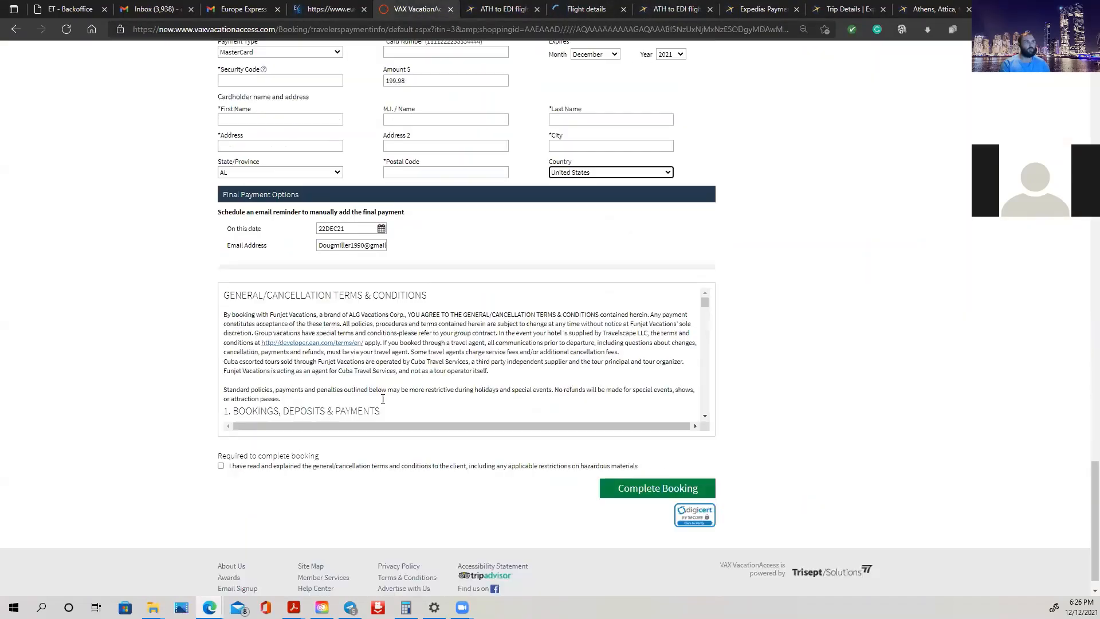
scroll(383, 399, "up", 4)
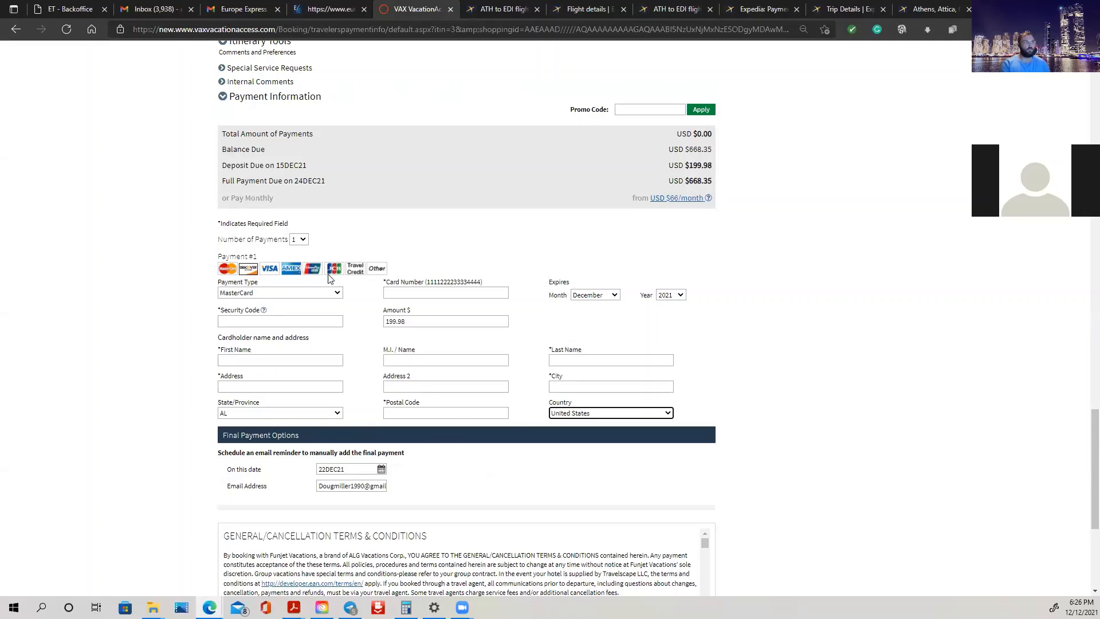
left_click(330, 294)
left_click(329, 293)
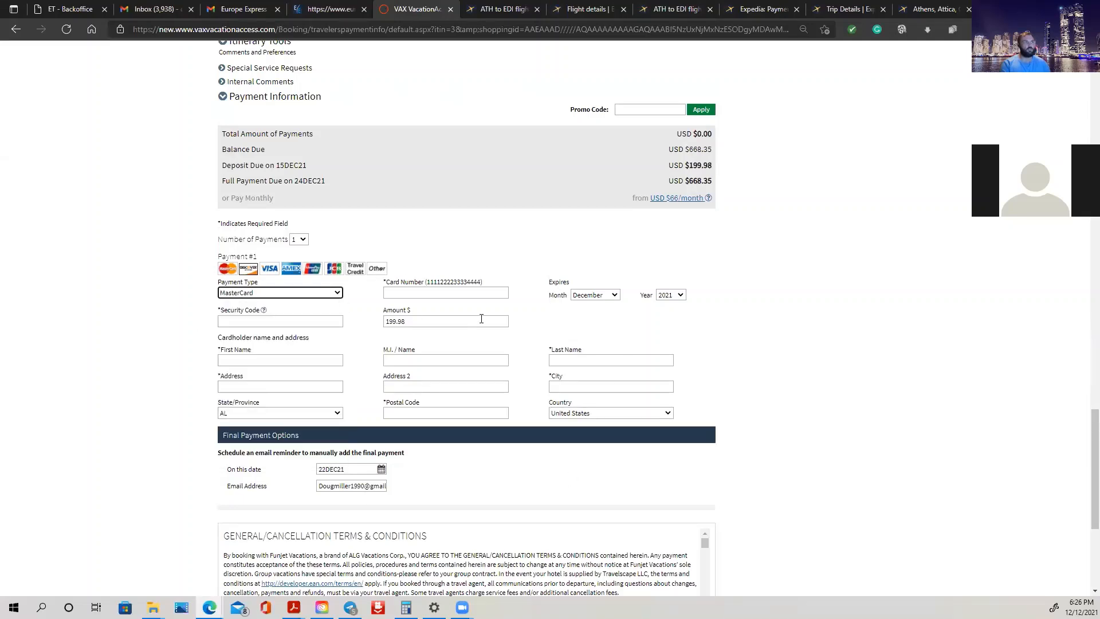
left_click(506, 294)
left_click(544, 246)
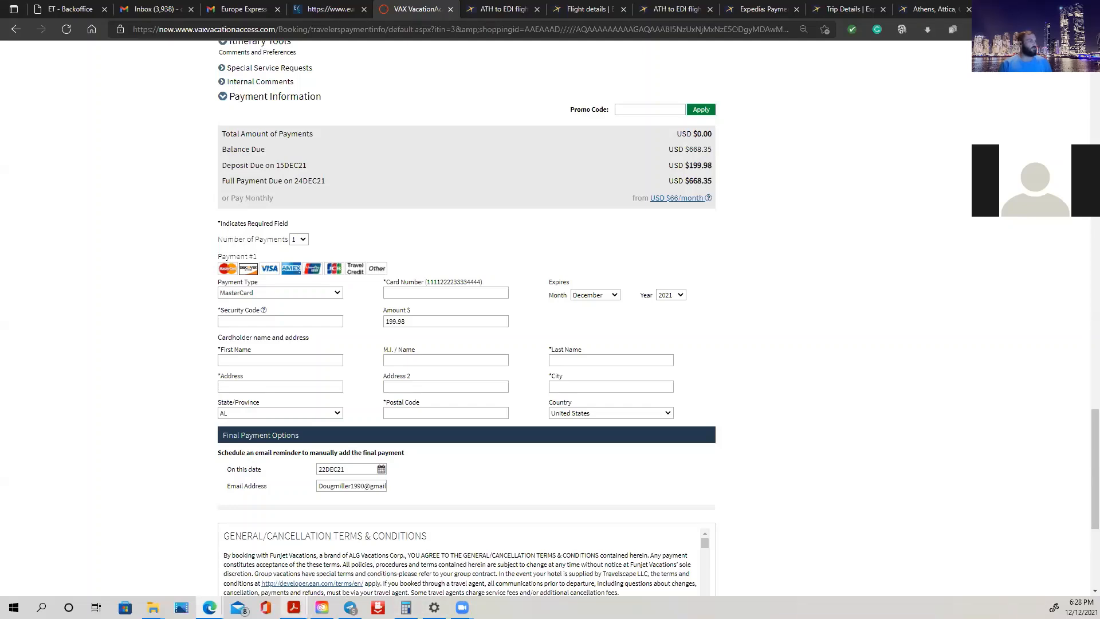
Step: Switch to the completed Carnival authorization form in Acrobat and highlight its total charge, deposit and monthly payment details
mouse_move(294, 606)
left_click(349, 555)
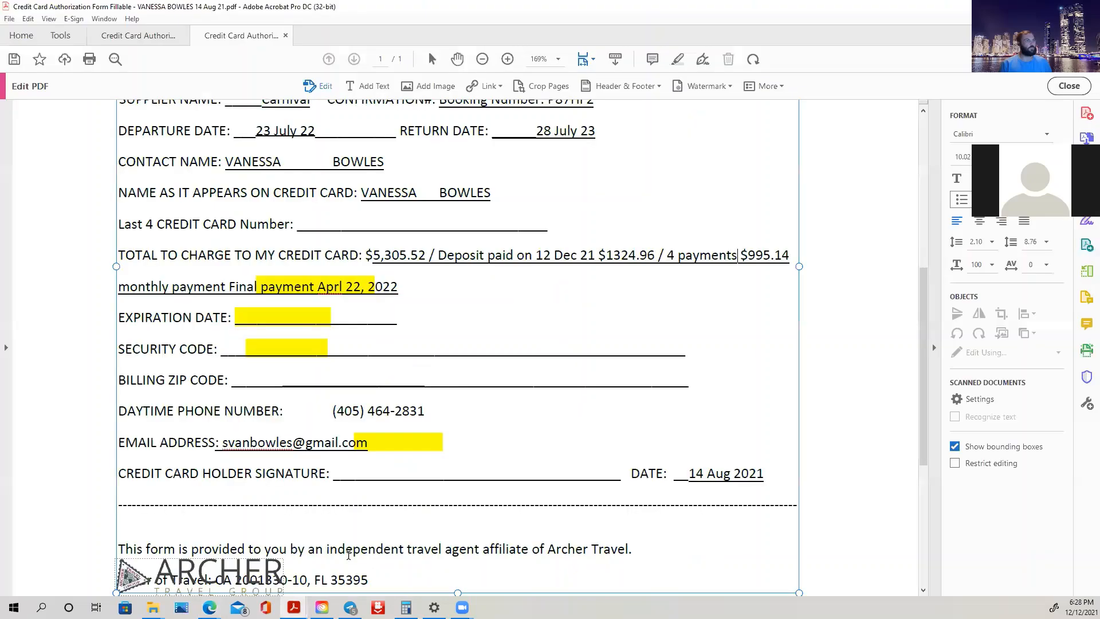
left_click_drag(379, 262, 793, 262)
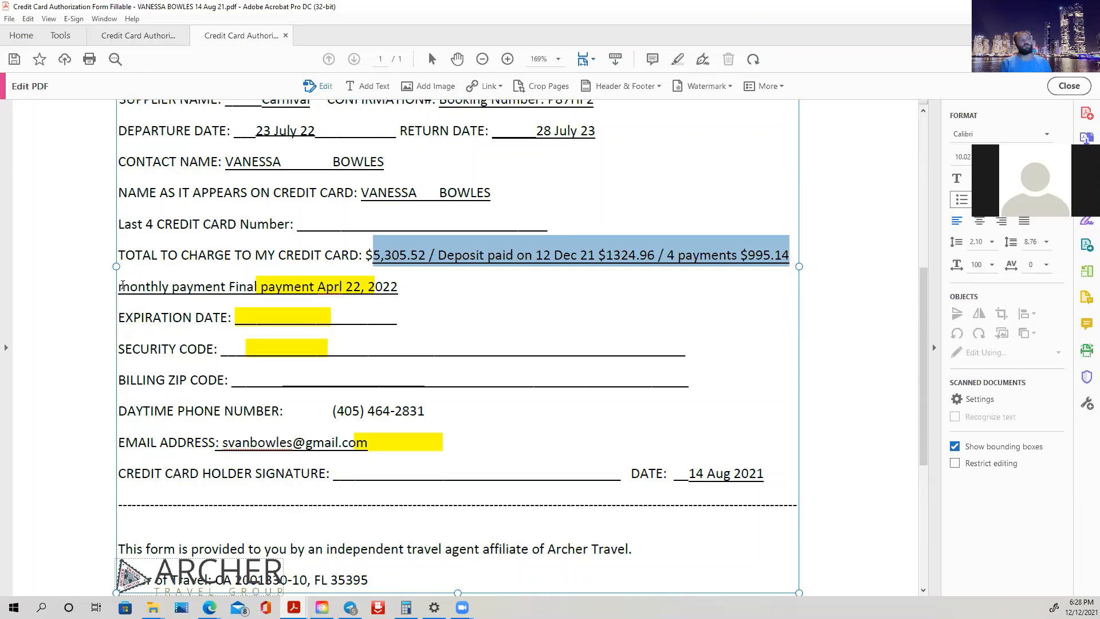
double_click(122, 285)
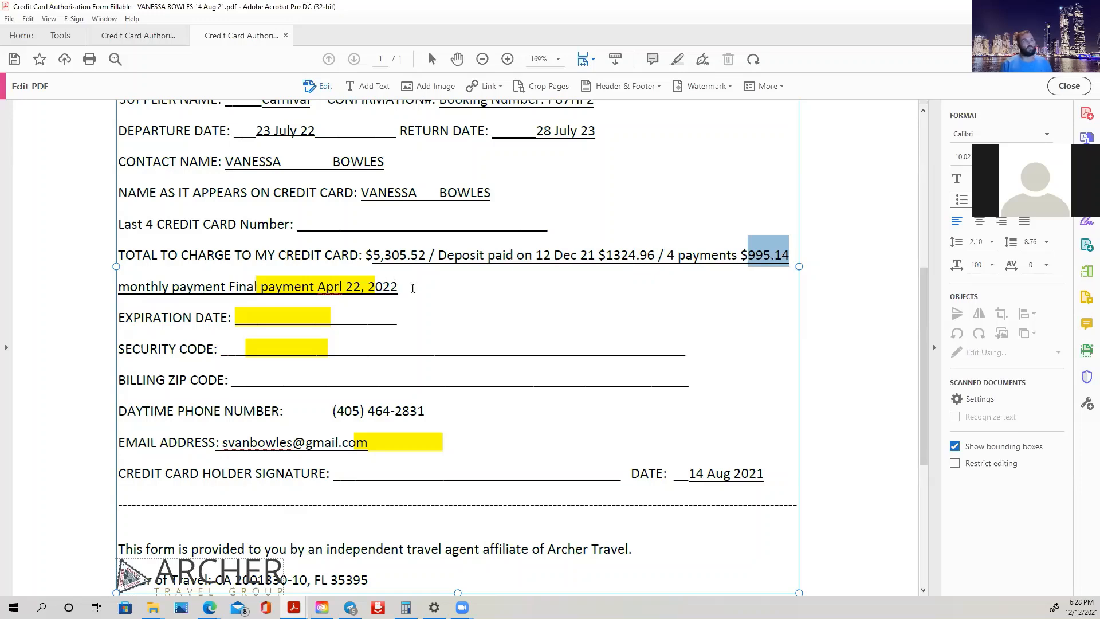
left_click(658, 286)
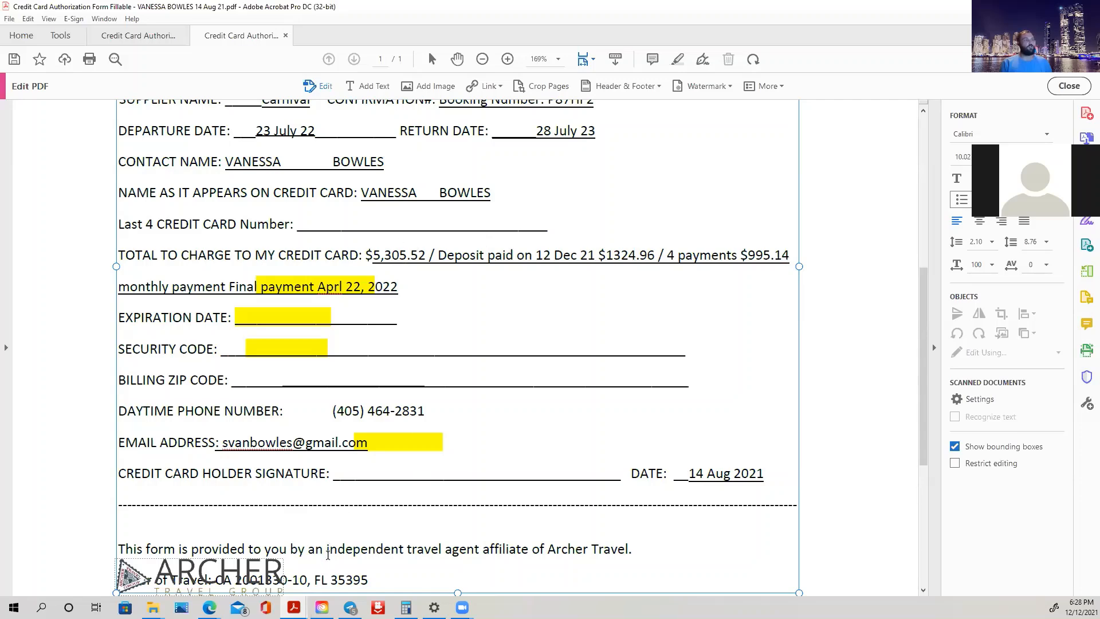
Step: Return to the Funjet fillable authorization form and review it from the authorization statement down to the cardholder signature
mouse_move(294, 608)
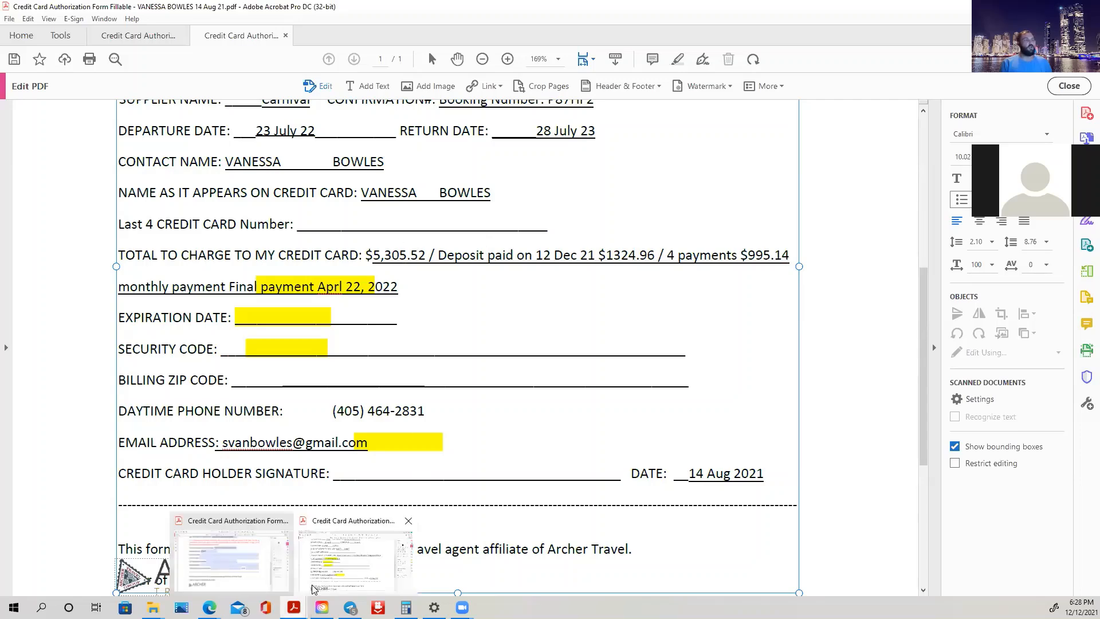
left_click(215, 567)
scroll(688, 221, "up", 10)
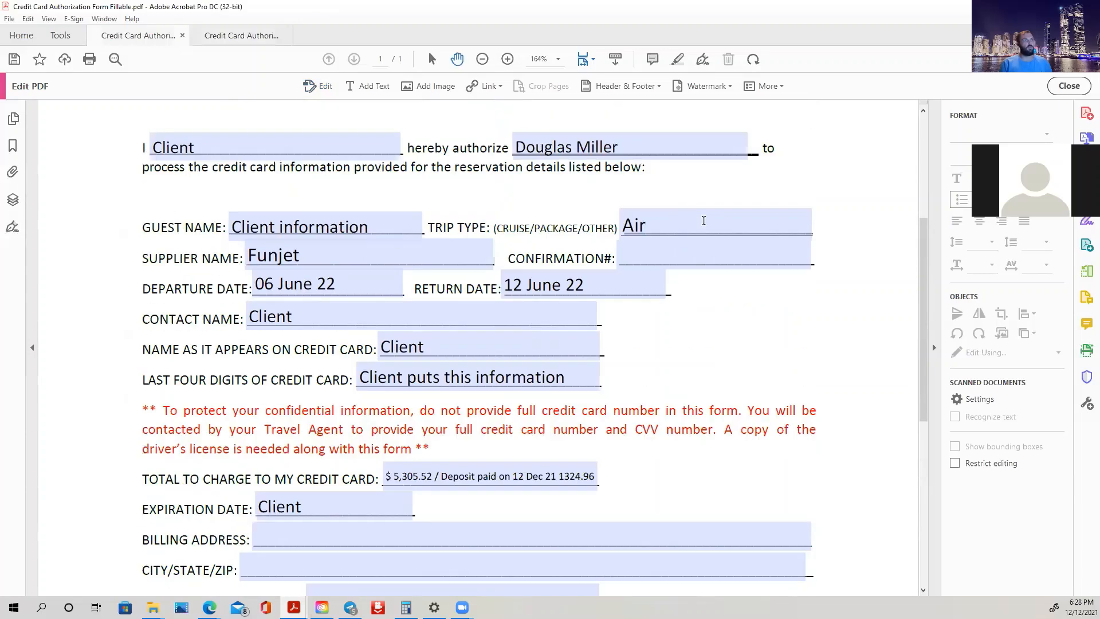
scroll(703, 221, "down", 8)
scroll(707, 222, "up", 4)
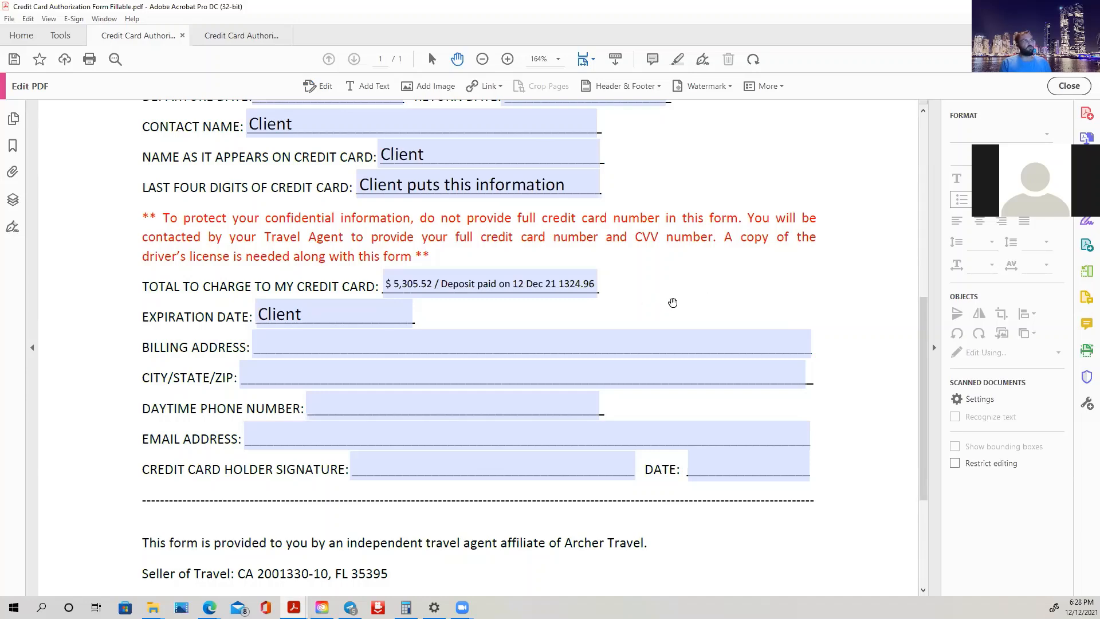
scroll(673, 302, "up", 8)
scroll(669, 303, "down", 9)
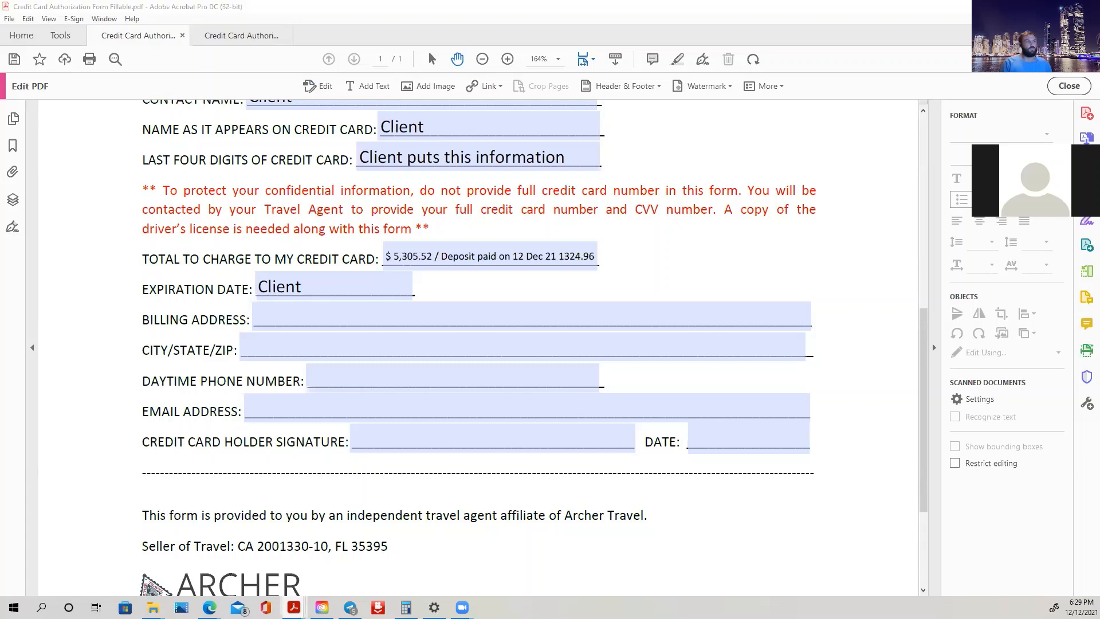
Step: Reopen the completed Carnival authorization form and highlight its label for the last four card digits
mouse_move(294, 607)
left_click(378, 555)
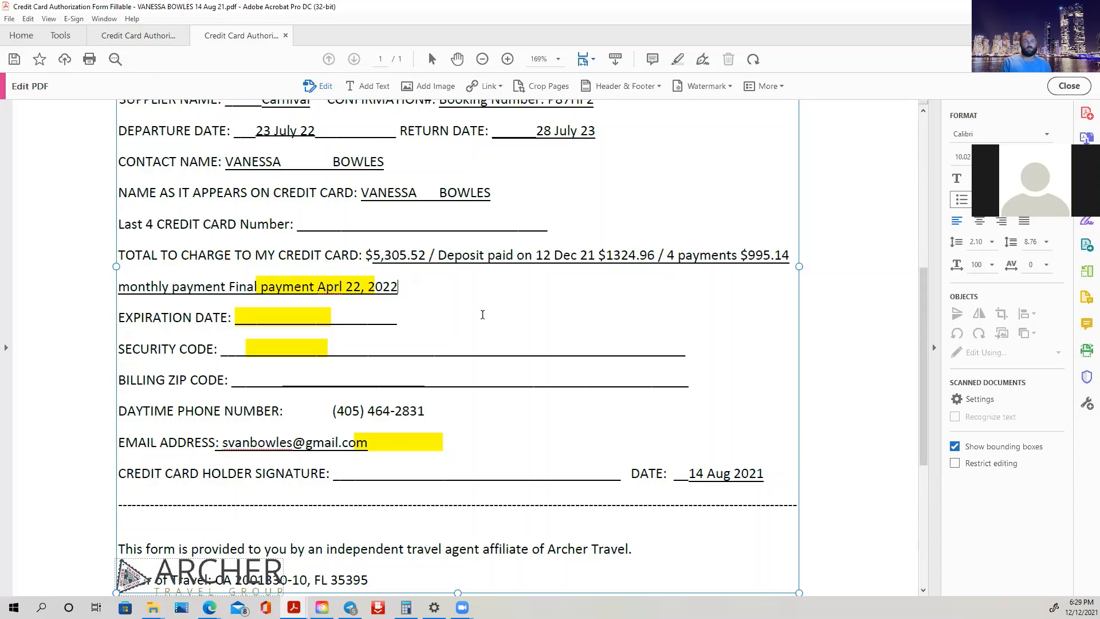
scroll(593, 347, "up", 4)
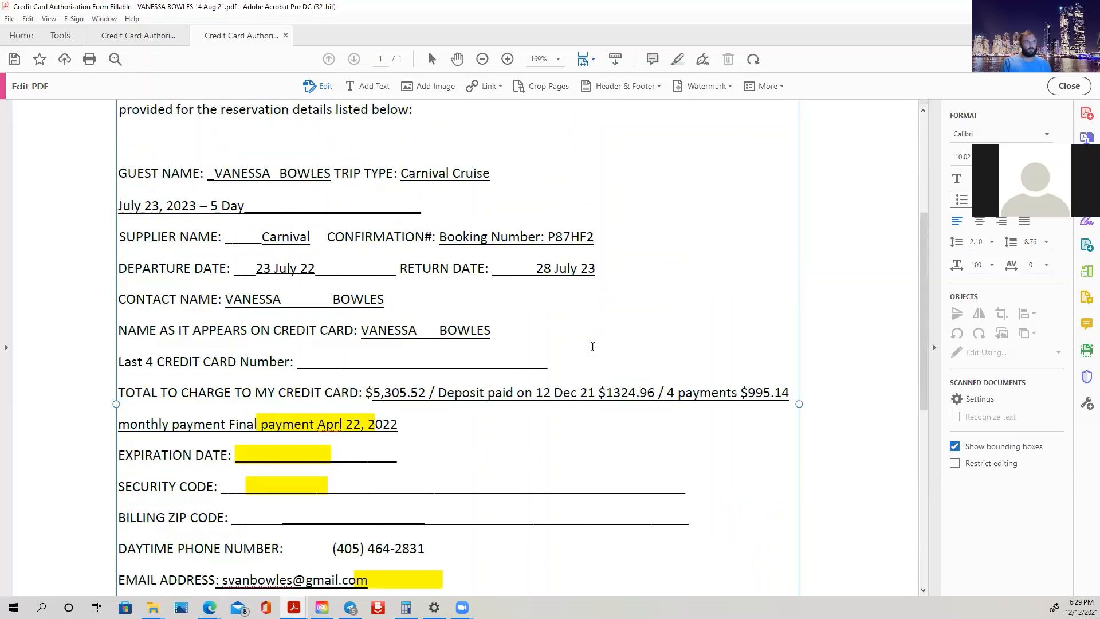
scroll(593, 347, "down", 5)
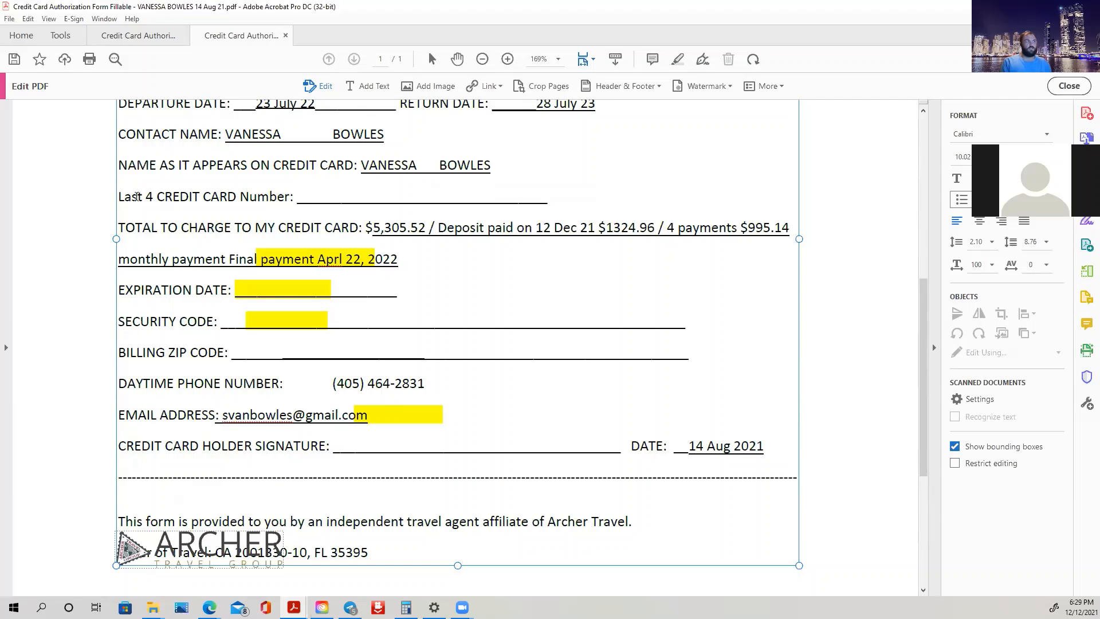
left_click_drag(123, 197, 278, 204)
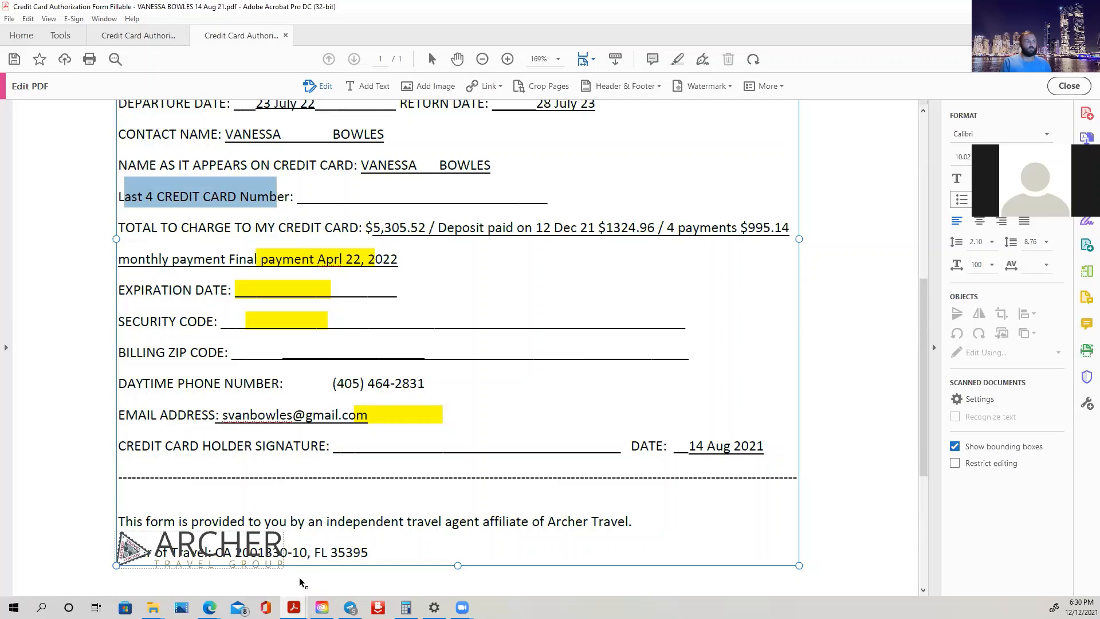
Step: Go back to the VAX VacationAccess checkout and check the card number field, deposit due date and travel protection options
mouse_move(209, 609)
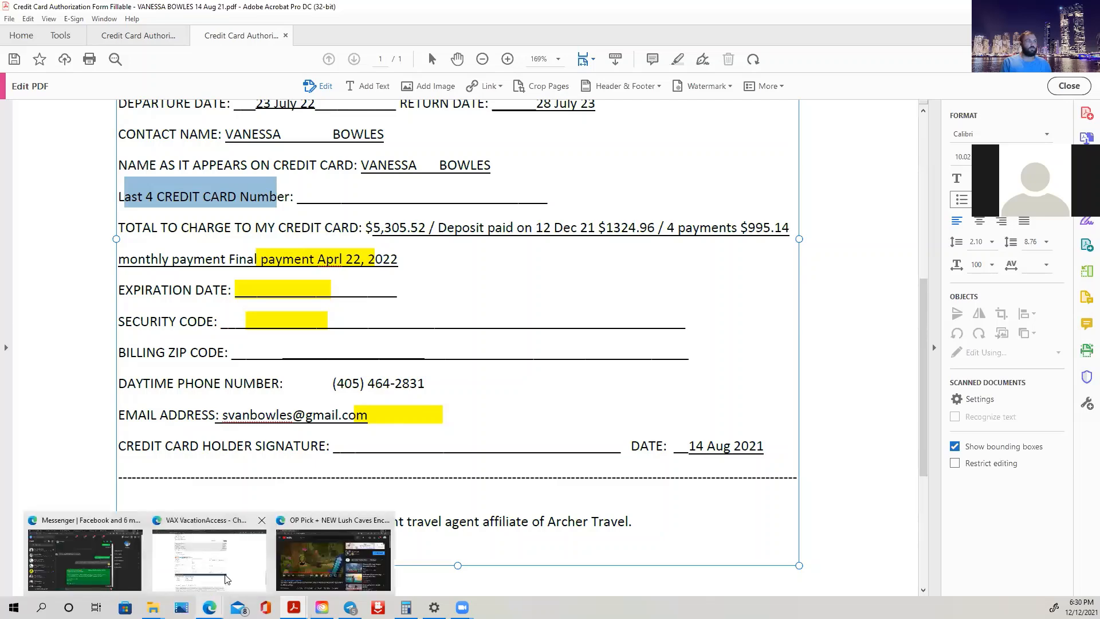
left_click(228, 558)
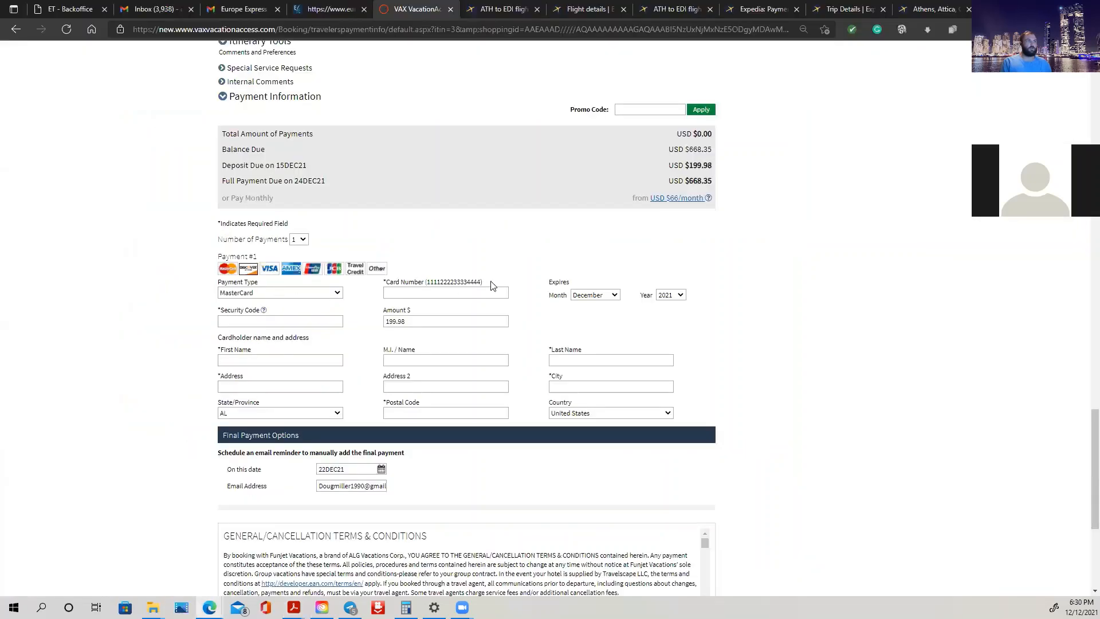
left_click(386, 288)
scroll(833, 341, "up", 4)
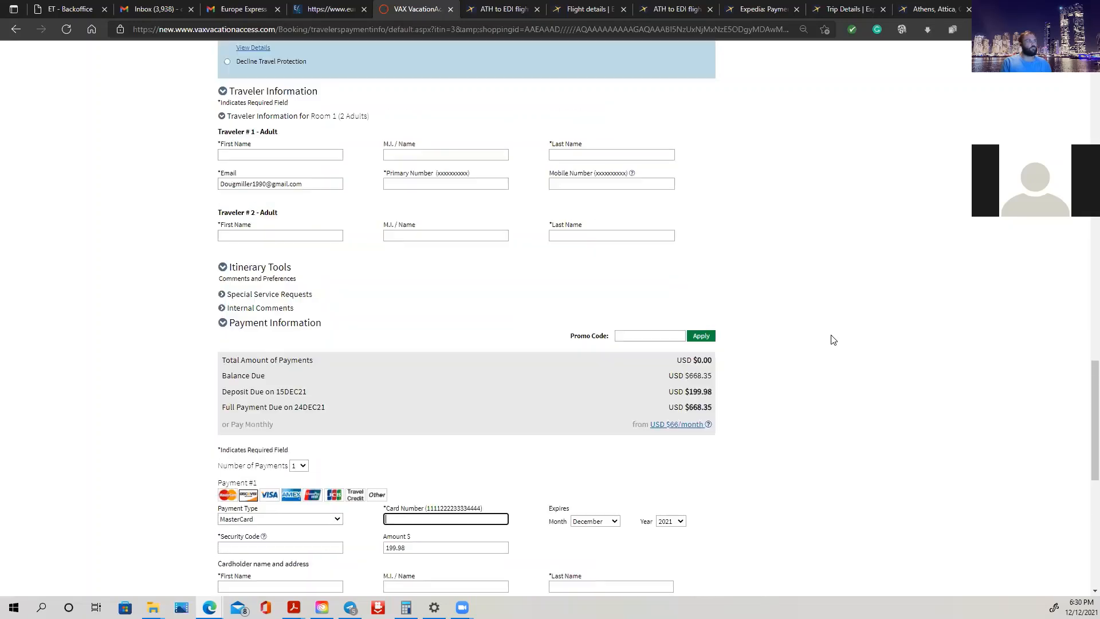
scroll(836, 348, "down", 4)
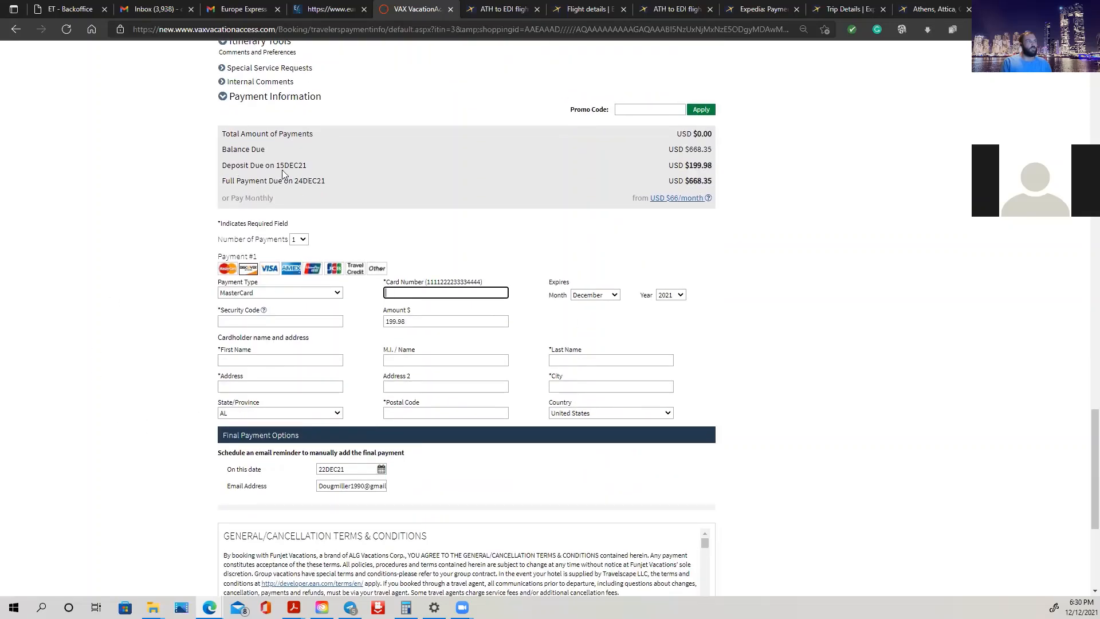
left_click_drag(280, 165, 336, 166)
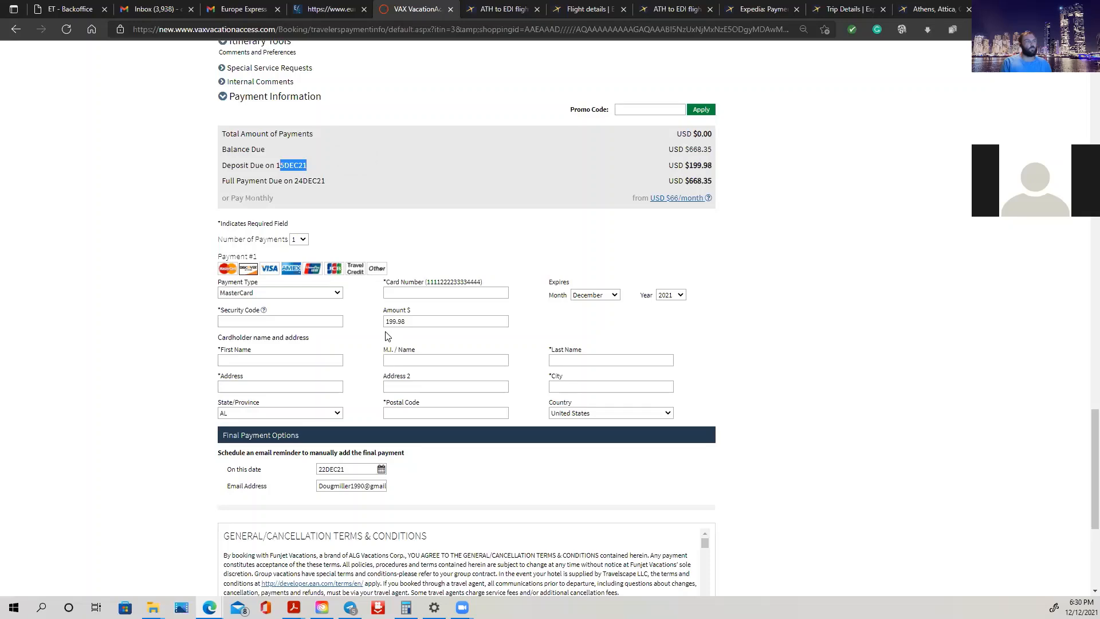
scroll(435, 389, "up", 10)
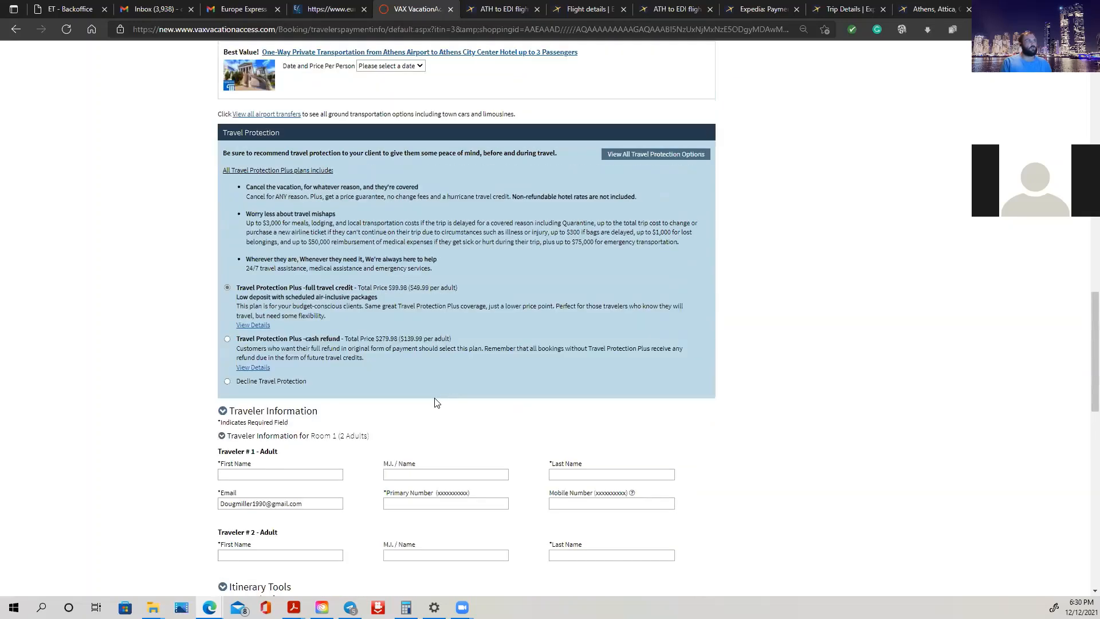
Step: Review the VAX checkout from the travel protection options through the traveler and payment details to the terms and booking completion section
scroll(434, 403, "down", 2)
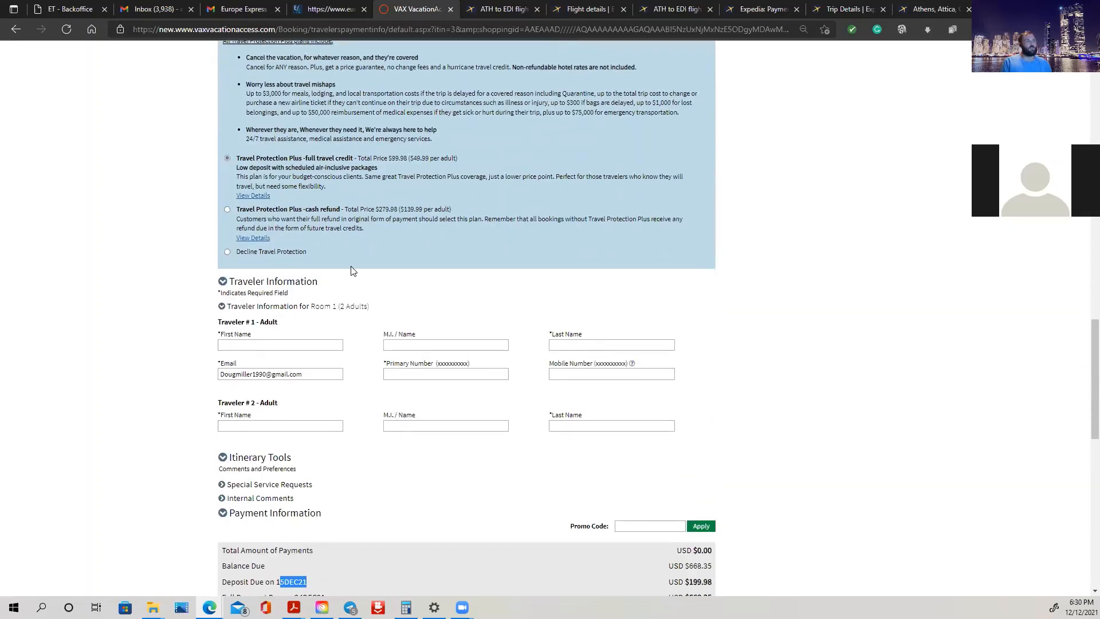
scroll(364, 401, "down", 5)
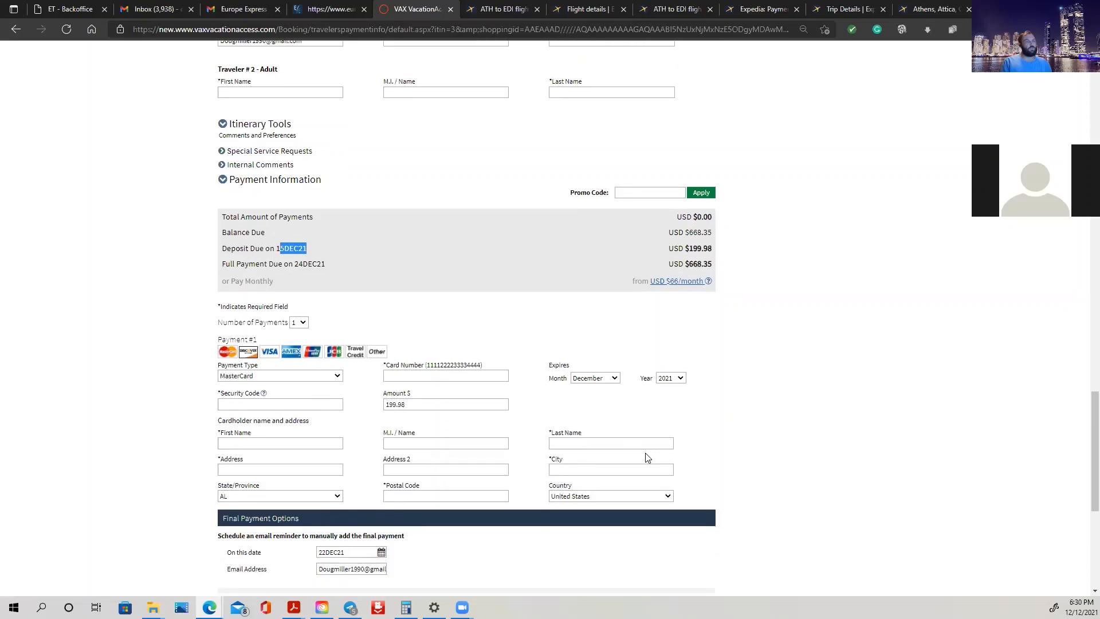
scroll(647, 457, "down", 5)
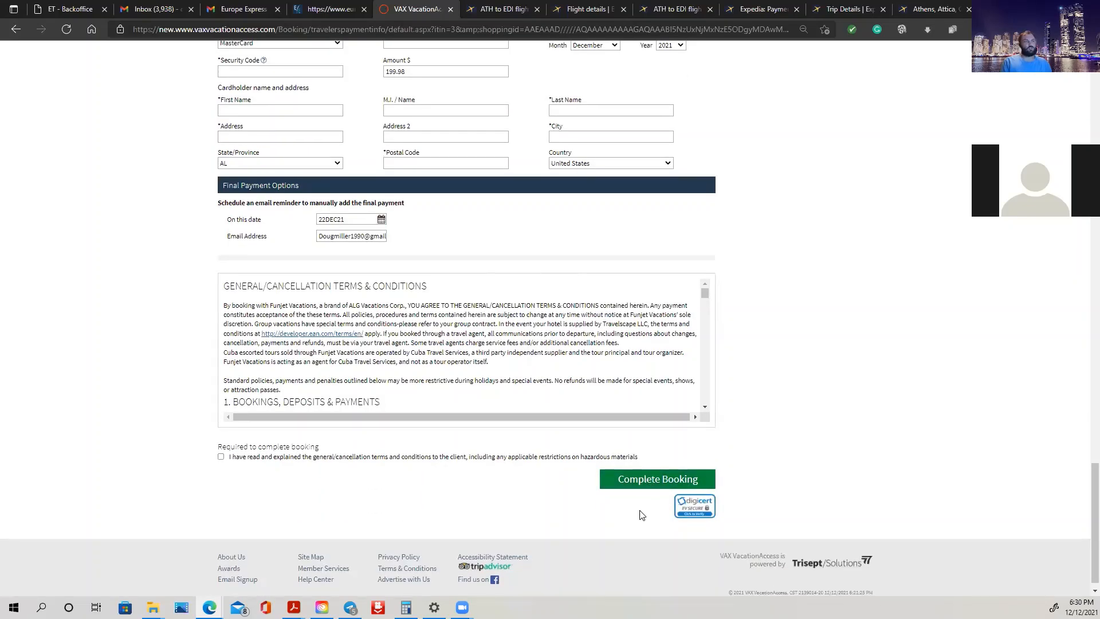
scroll(659, 487, "up", 4)
scroll(663, 486, "up", 2)
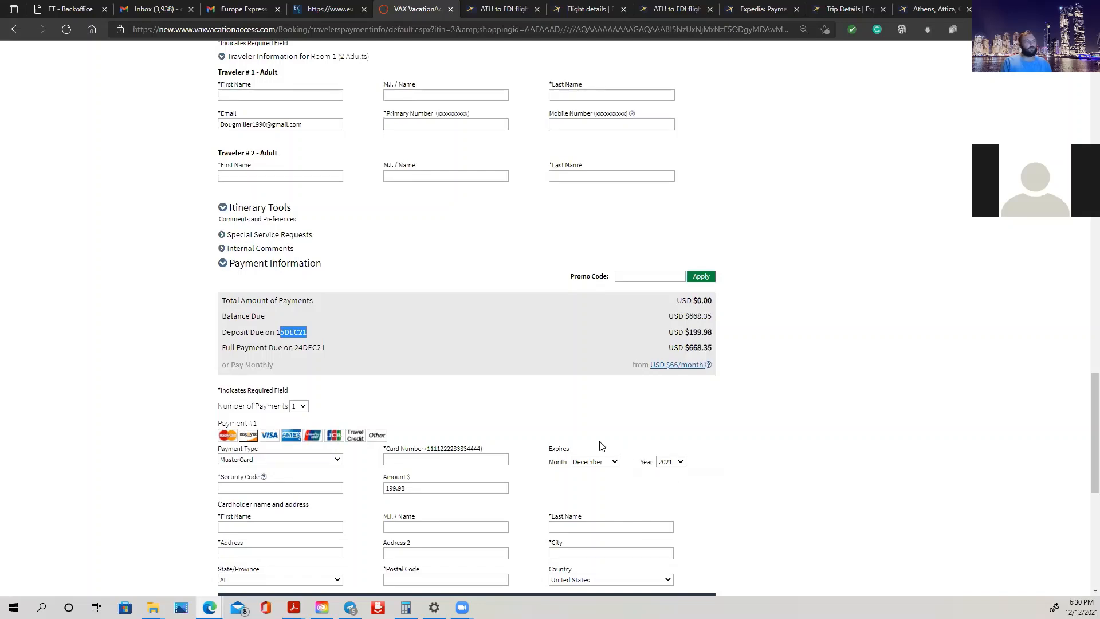
scroll(621, 296, "down", 6)
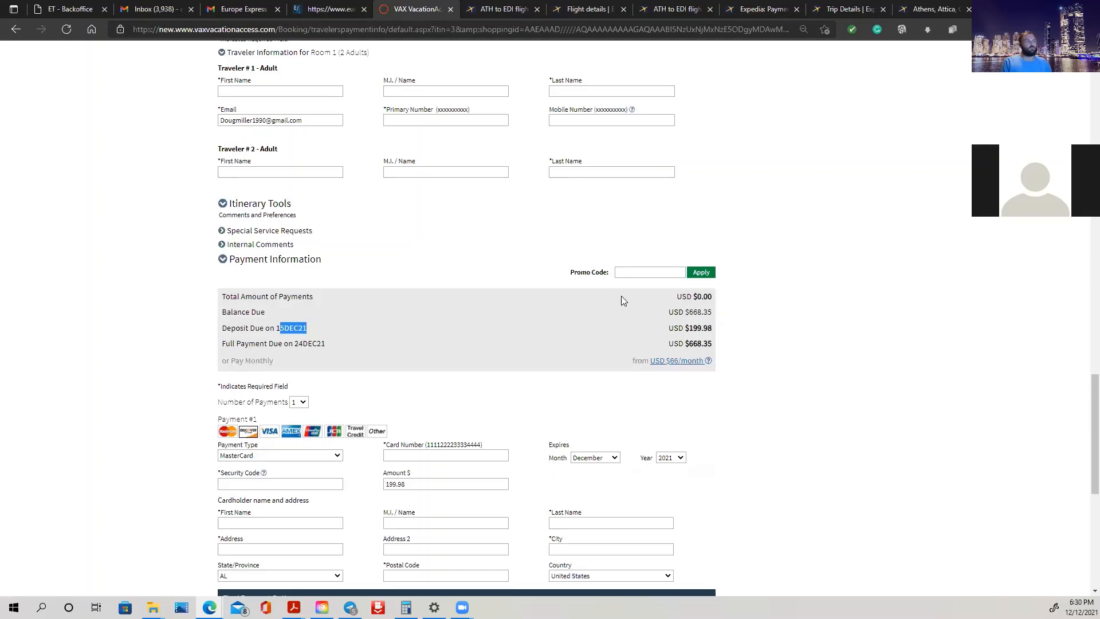
scroll(253, 265, "up", 6)
scroll(309, 327, "up", 5)
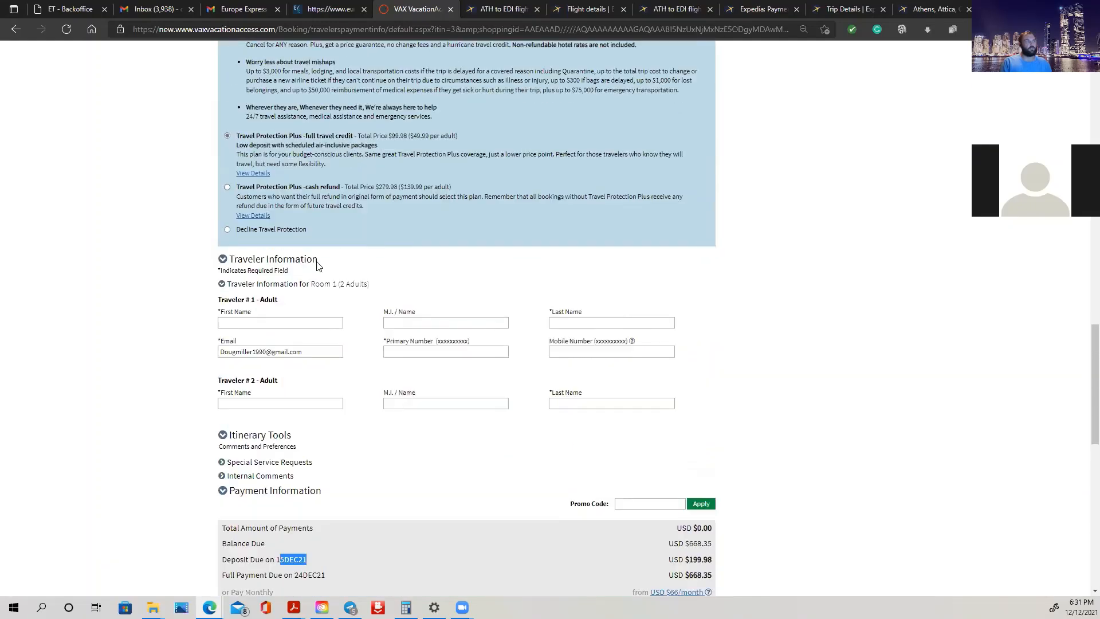
scroll(486, 461, "down", 9)
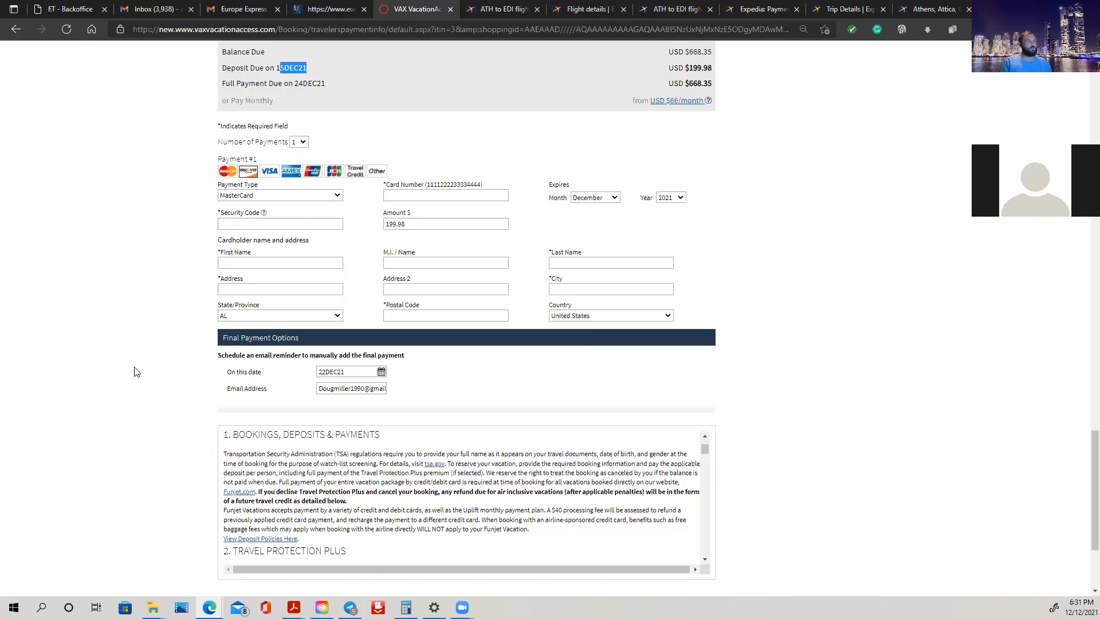
scroll(143, 378, "down", 3)
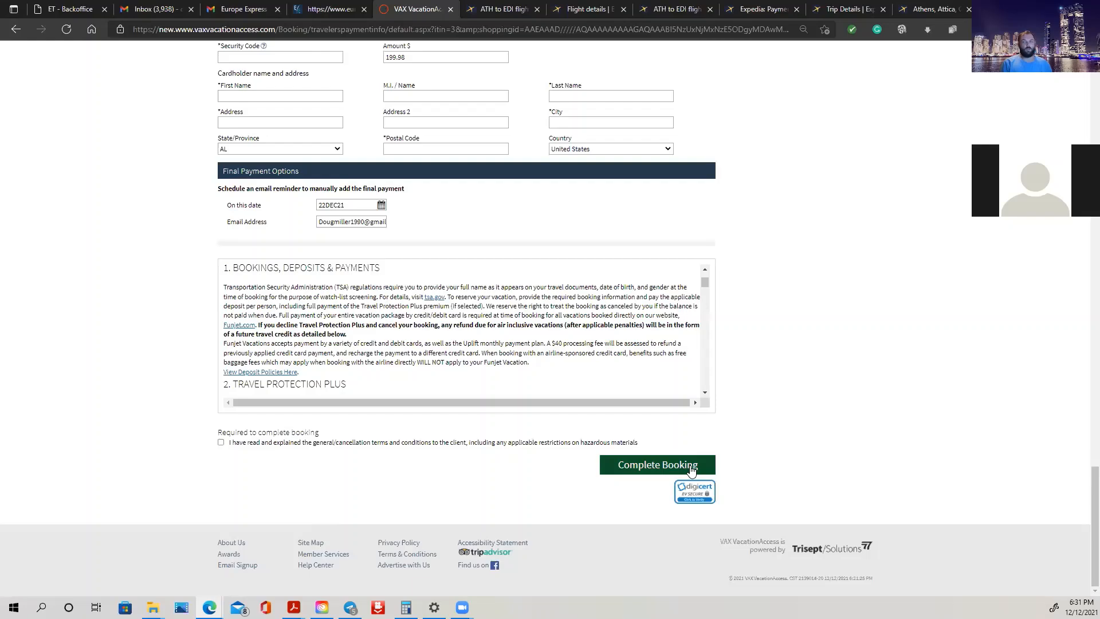
Step: Look over the Melia Athens itinerary summary, hotel advisories and payment section of the VAX checkout, ending back at the package price
scroll(768, 376, "up", 15)
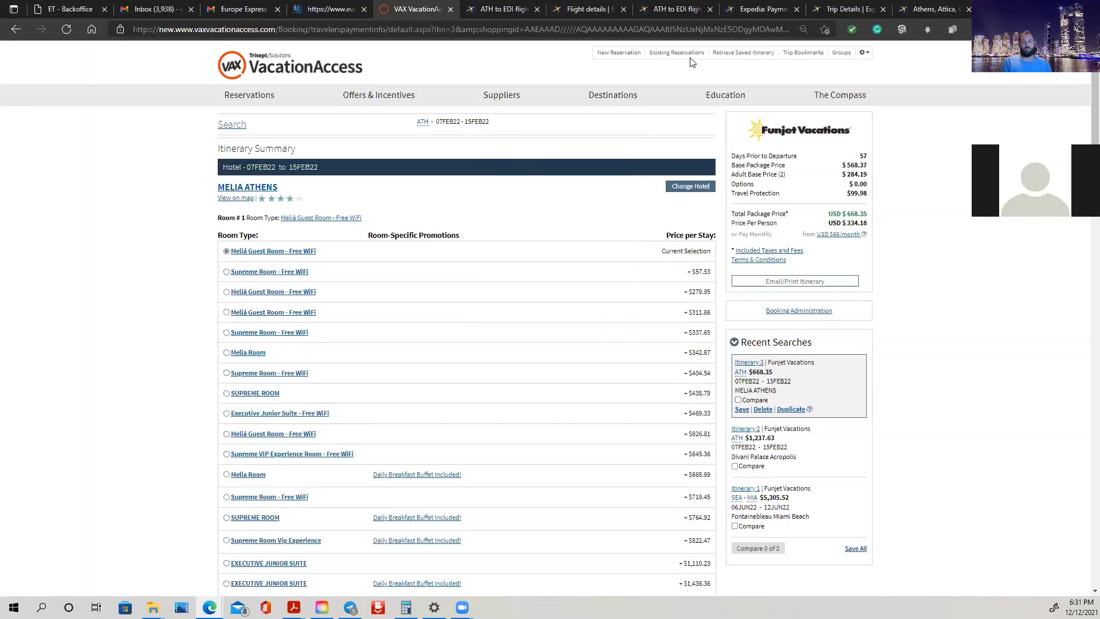
scroll(305, 395, "down", 15)
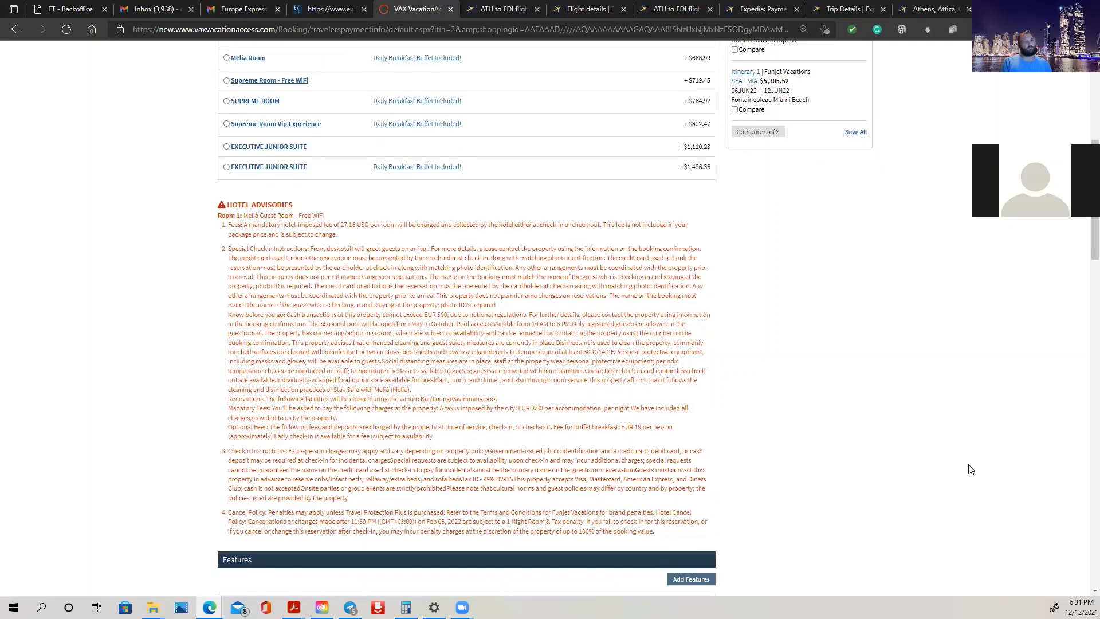
scroll(975, 472, "down", 10)
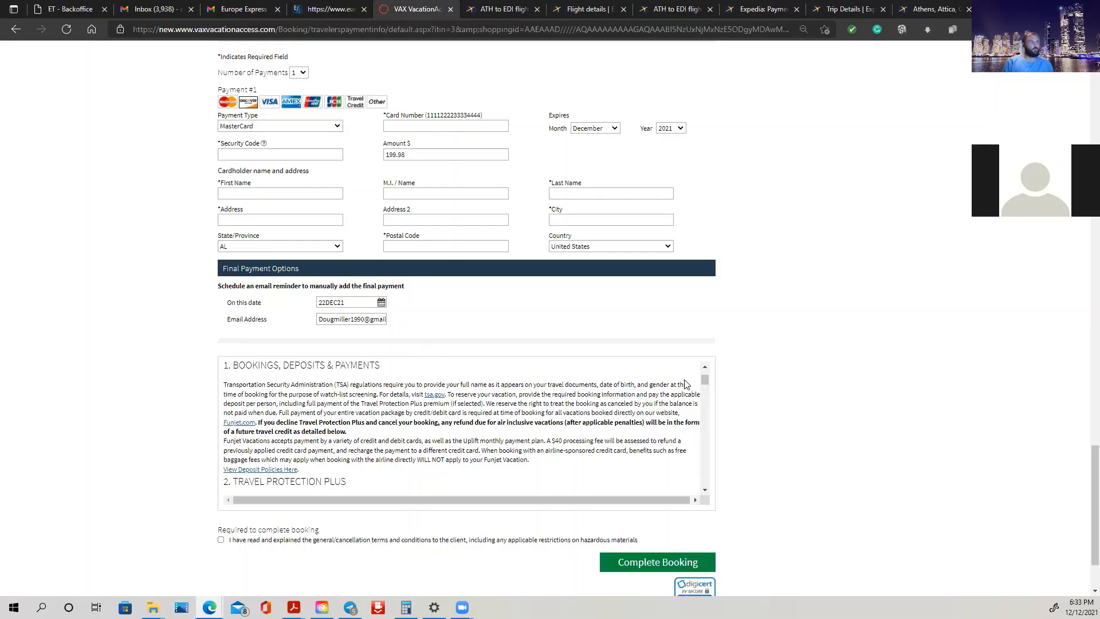
scroll(685, 379, "up", 3)
scroll(871, 250, "up", 15)
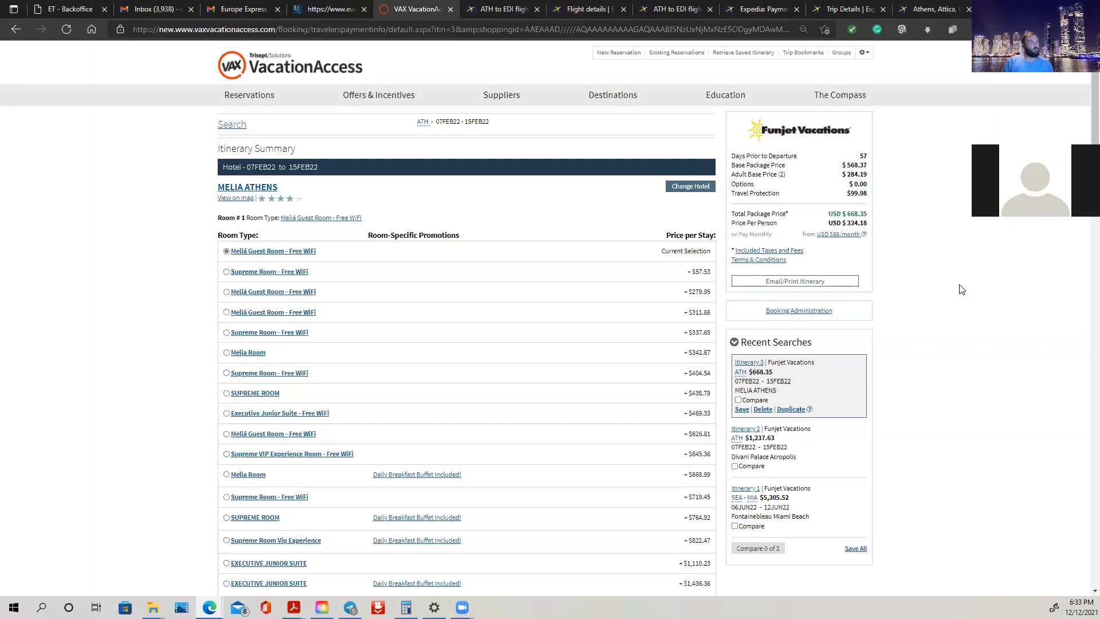
Step: Switch to the Athens to Edinburgh flight results on Expedia TAAP, refresh the expired search and return to the VAX checkout
left_click(490, 9)
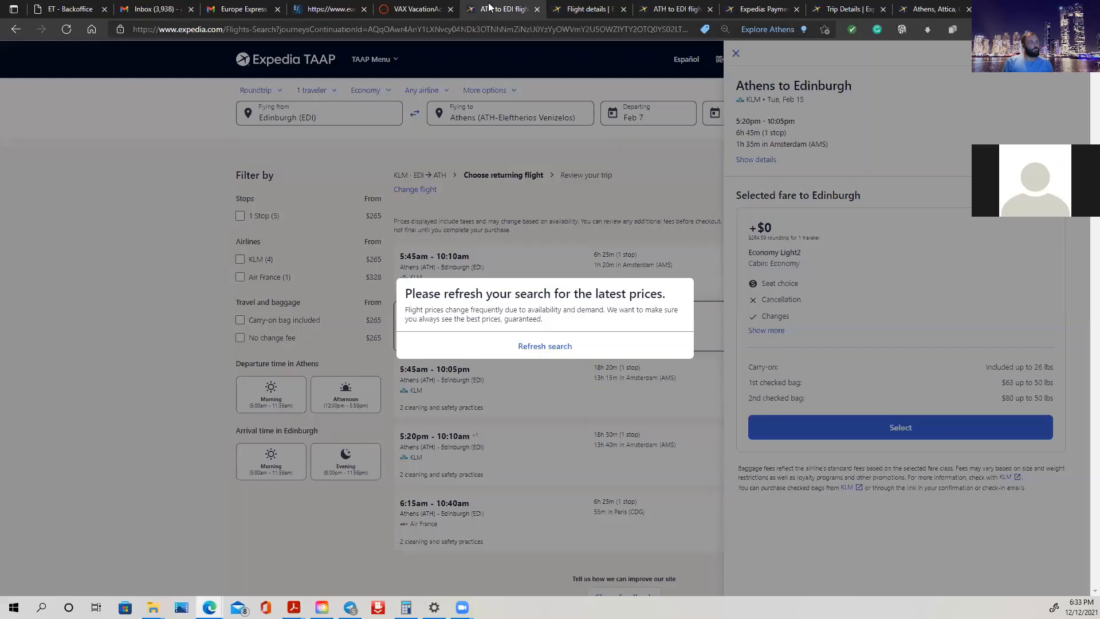
left_click(570, 349)
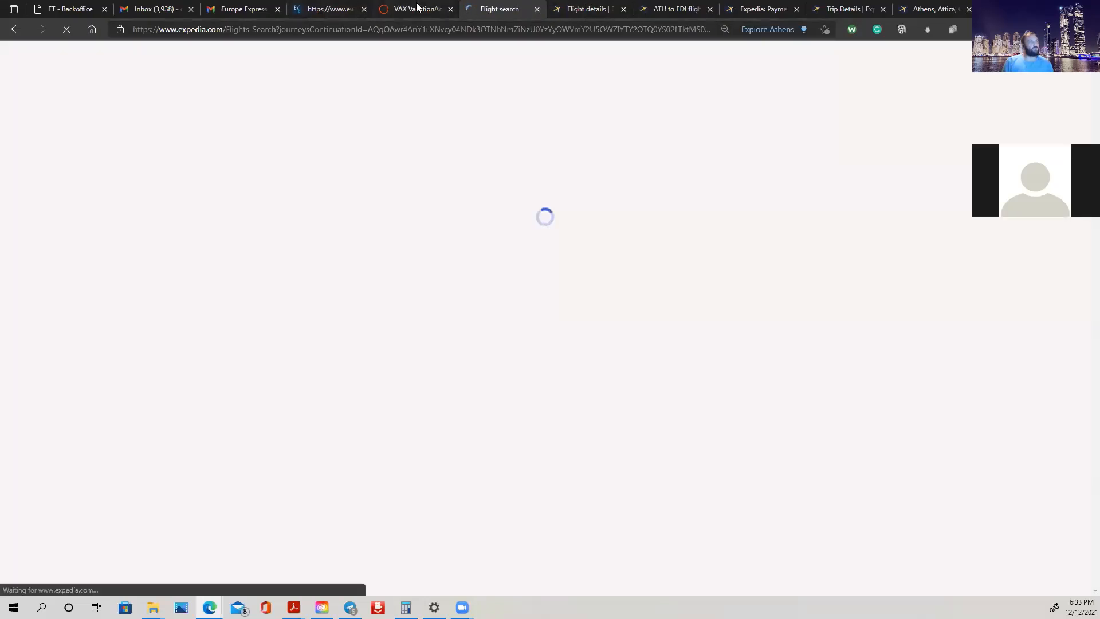
left_click(414, 9)
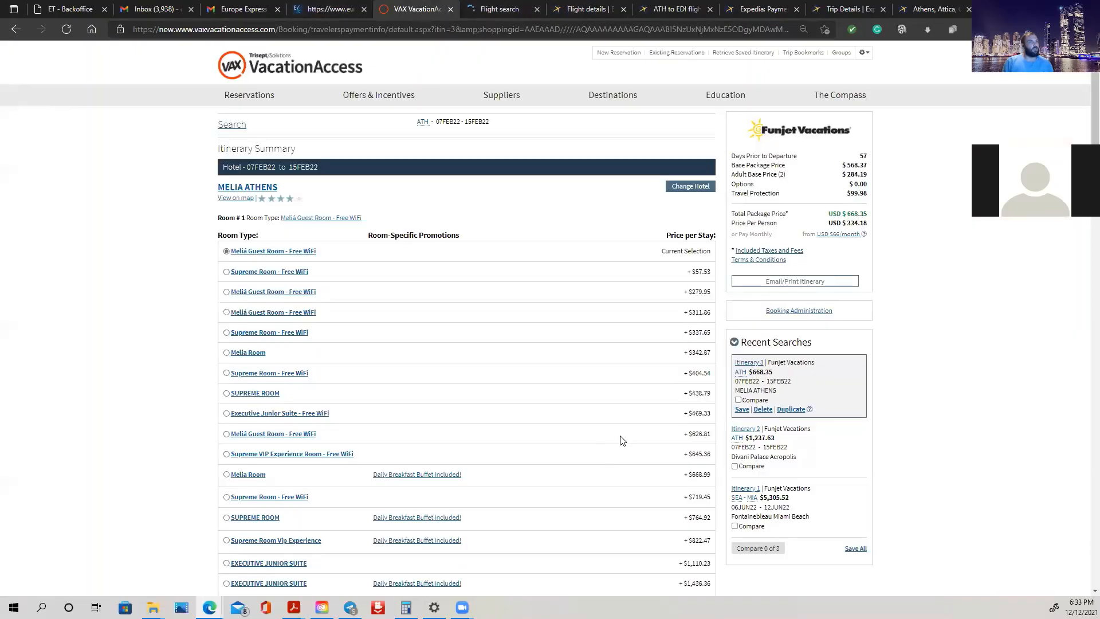
Step: Examine the available billing countries in the cardholder address section of the VAX checkout without changing the selection
scroll(653, 397, "down", 20)
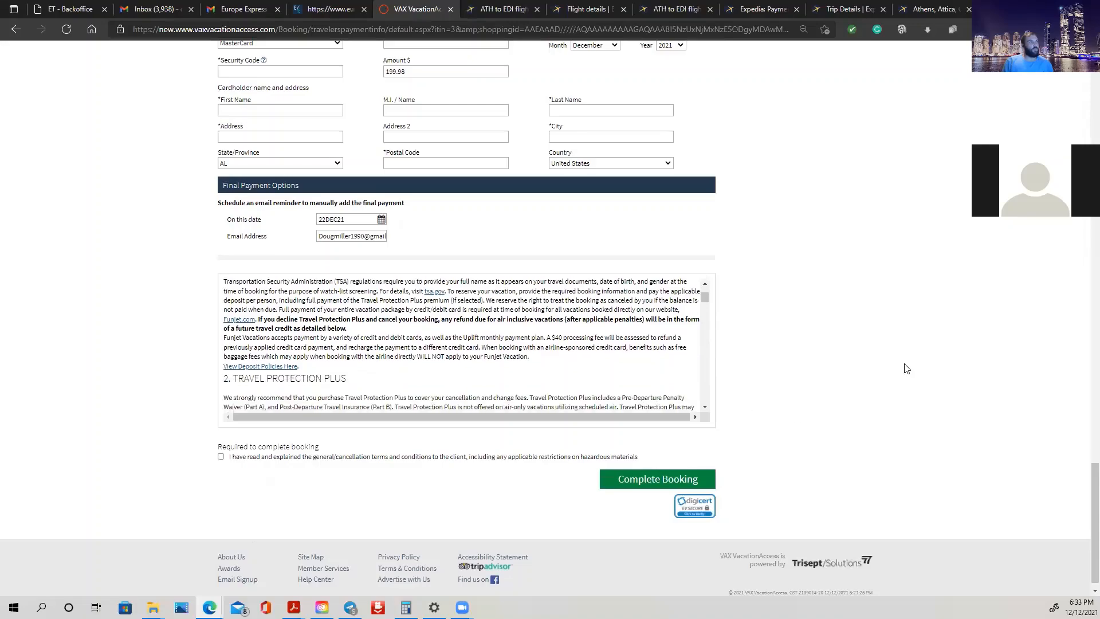
scroll(906, 370, "up", 14)
scroll(903, 372, "down", 6)
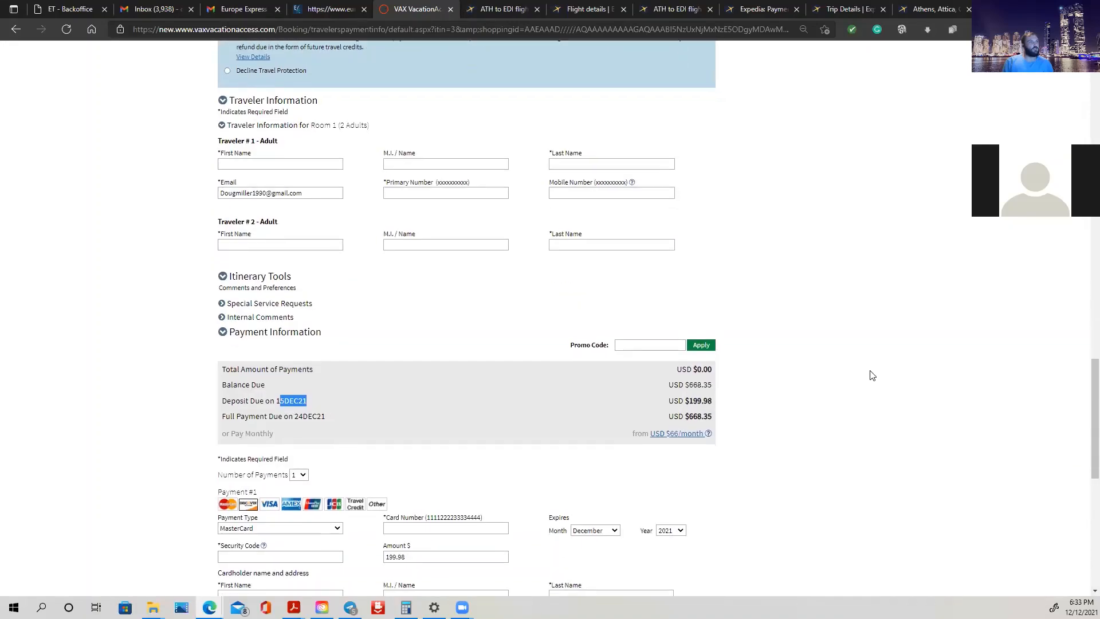
scroll(882, 374, "down", 7)
left_click(606, 234)
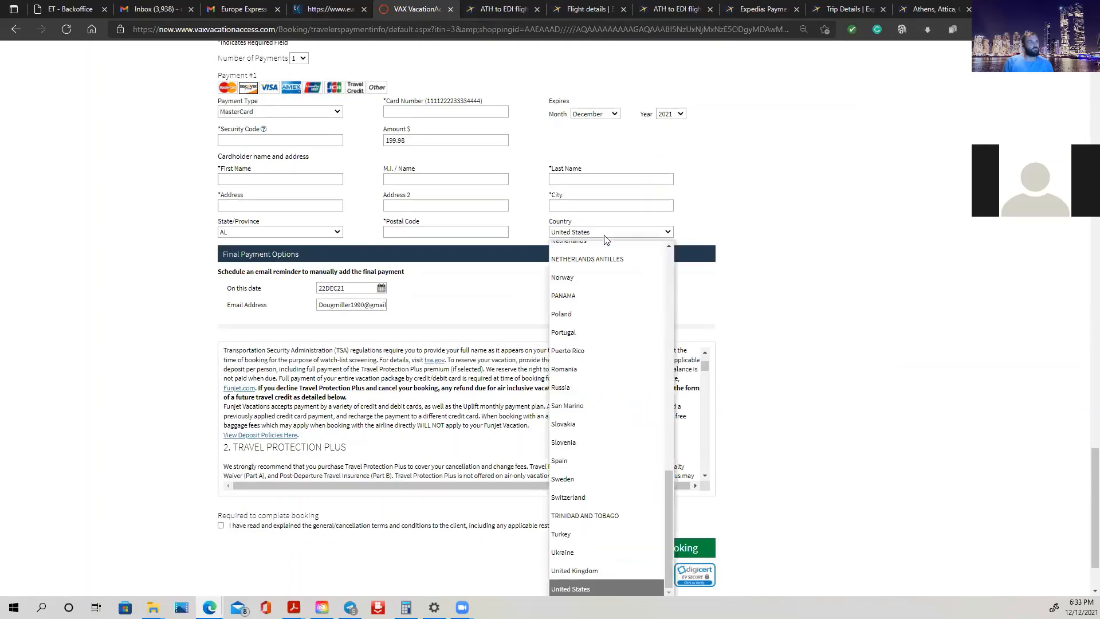
scroll(610, 533, "up", 10)
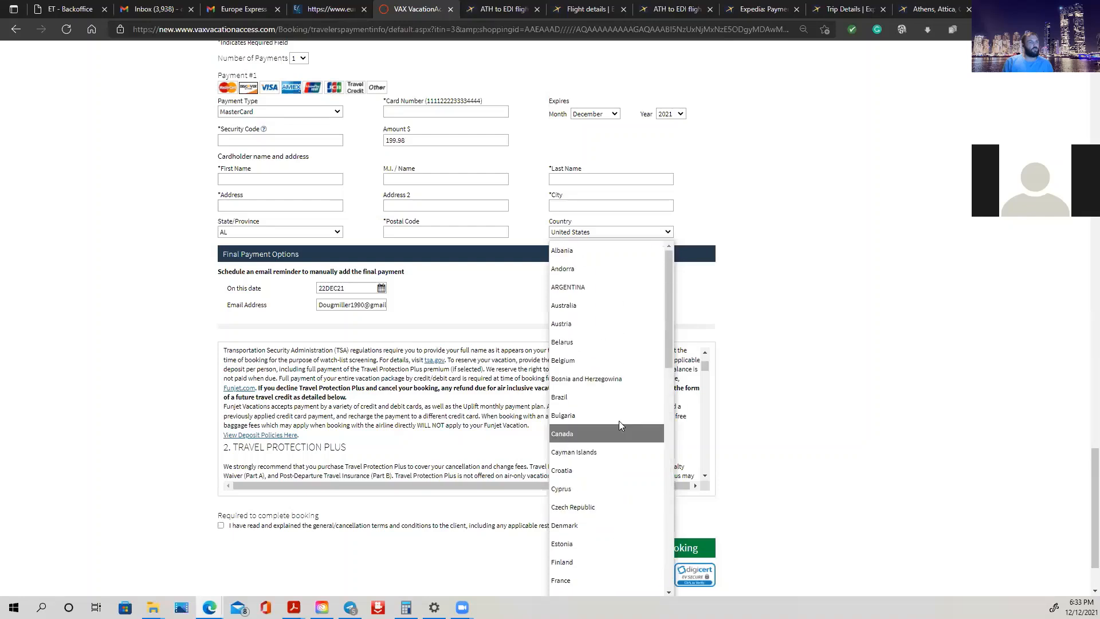
scroll(621, 475, "down", 4)
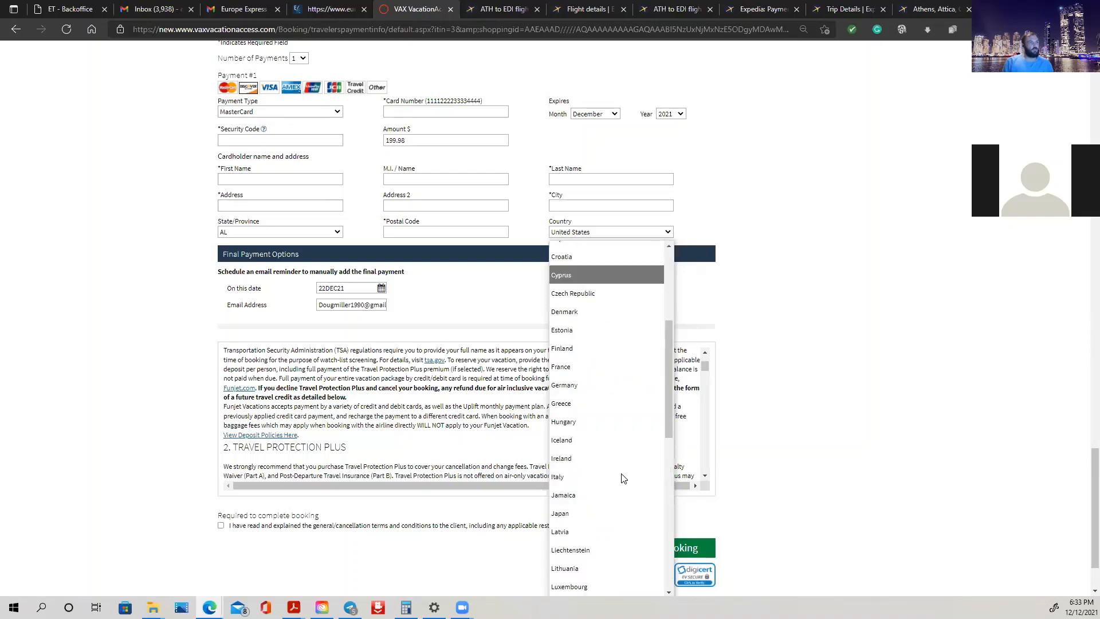
scroll(623, 478, "down", 6)
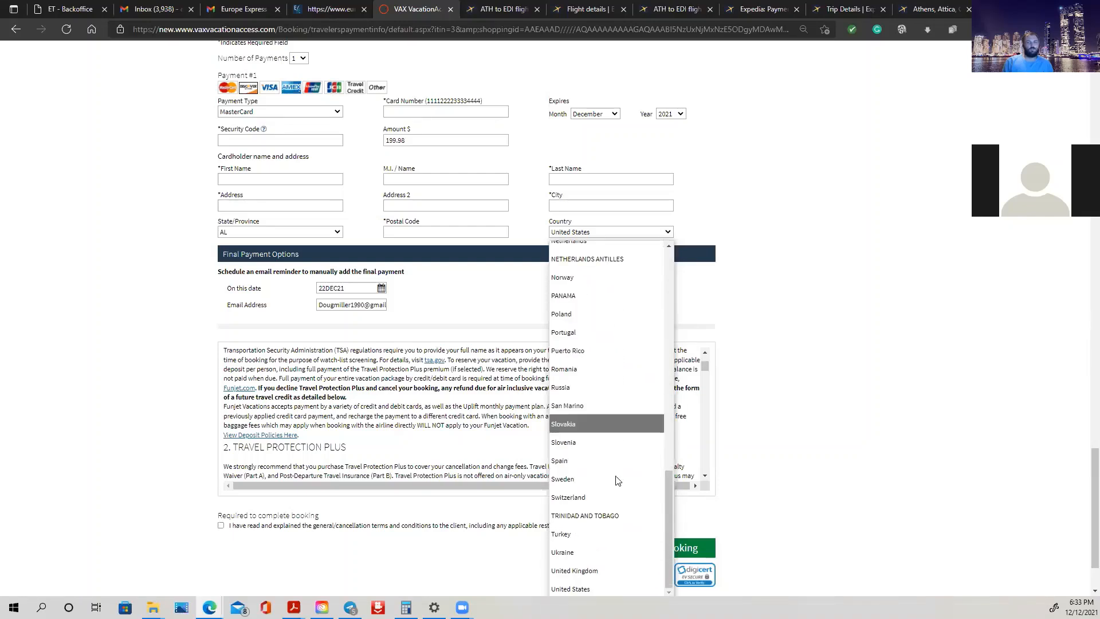
left_click(847, 270)
Step: Check the two-traveler Athens to Edinburgh return flight on Expedia TAAP and go back to the VAX itinerary summary
left_click(671, 8)
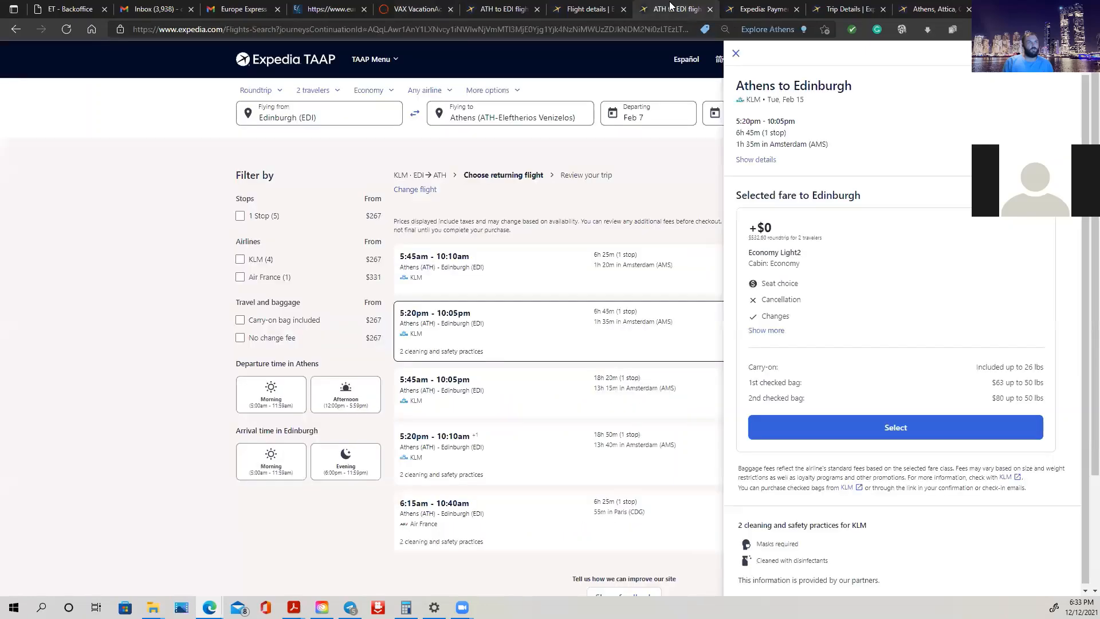
left_click(414, 8)
scroll(750, 349, "up", 10)
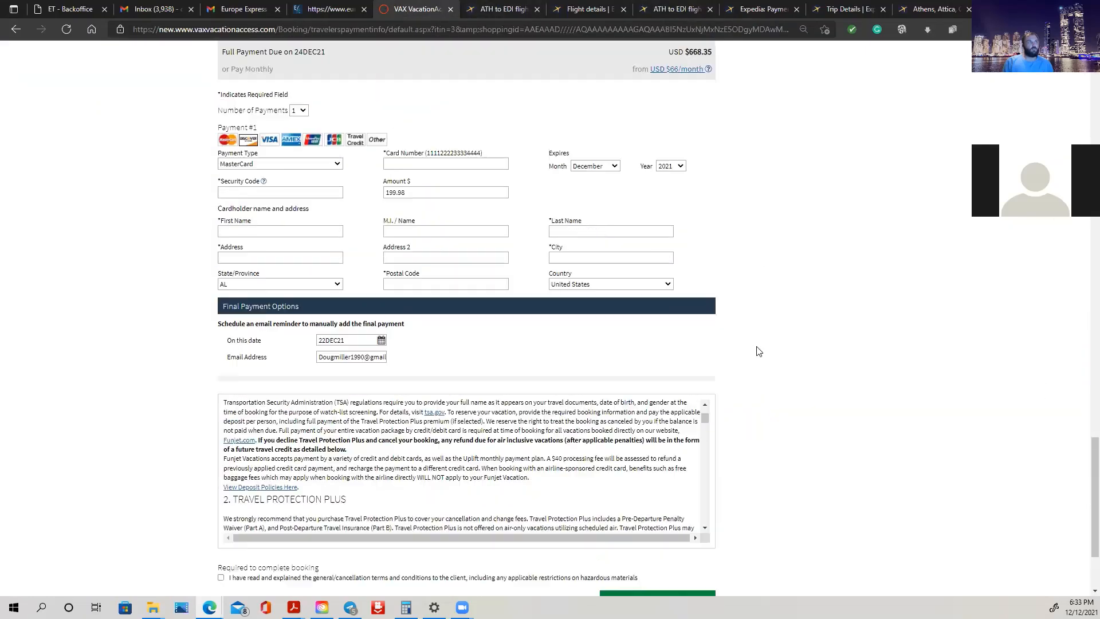
scroll(758, 352, "up", 15)
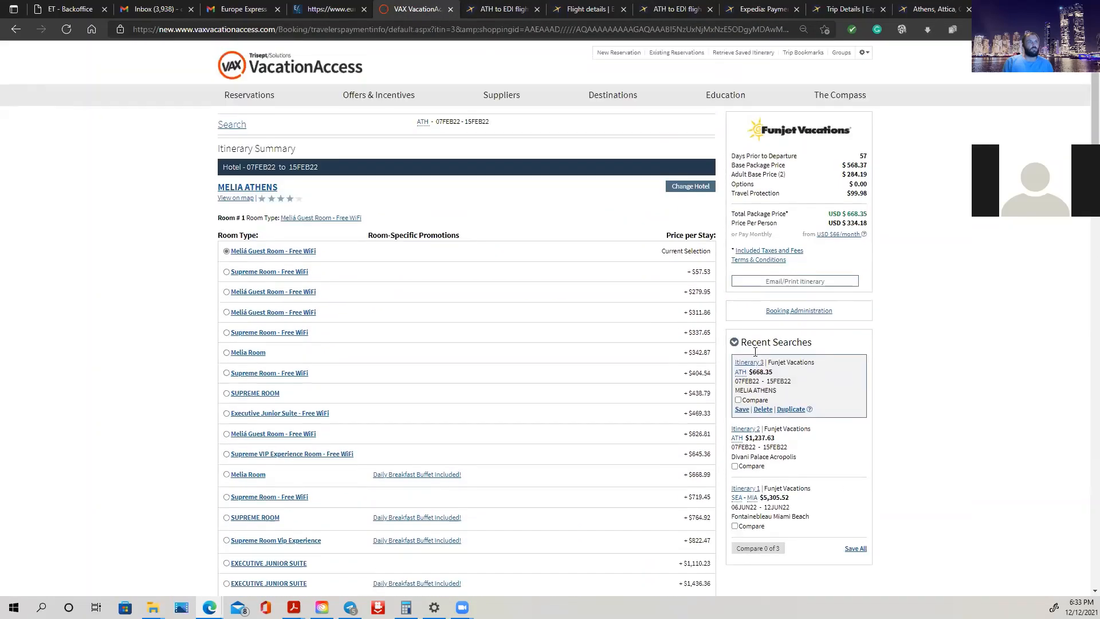
Step: Increase the commission on the Melia Athens booking by $100 in Booking Administration and close the dialog
left_click(800, 313)
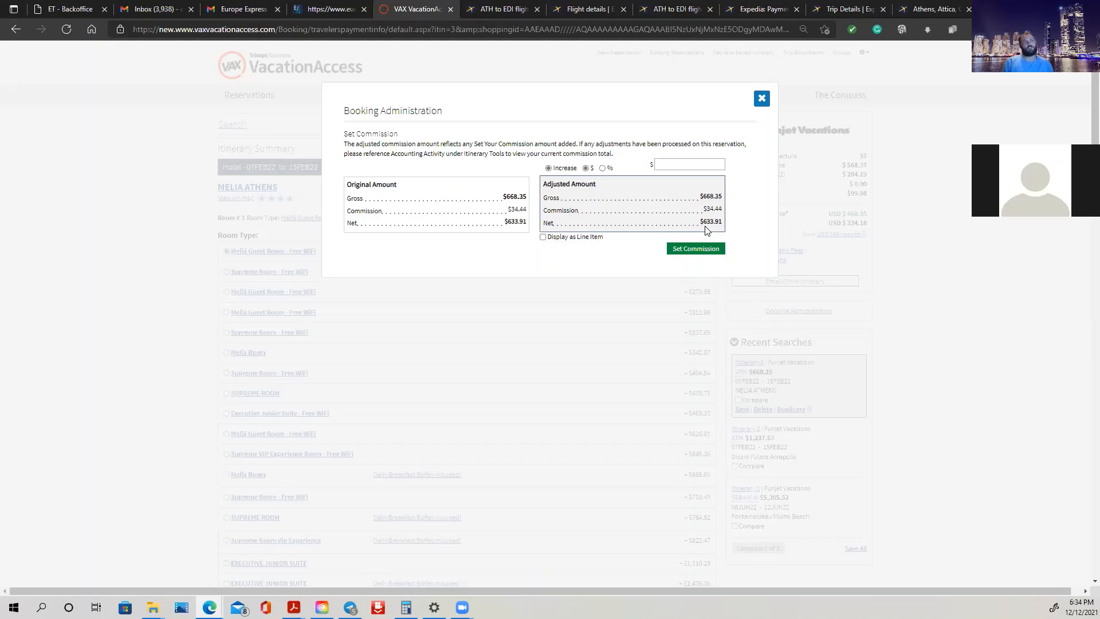
left_click(667, 160)
left_click(665, 193)
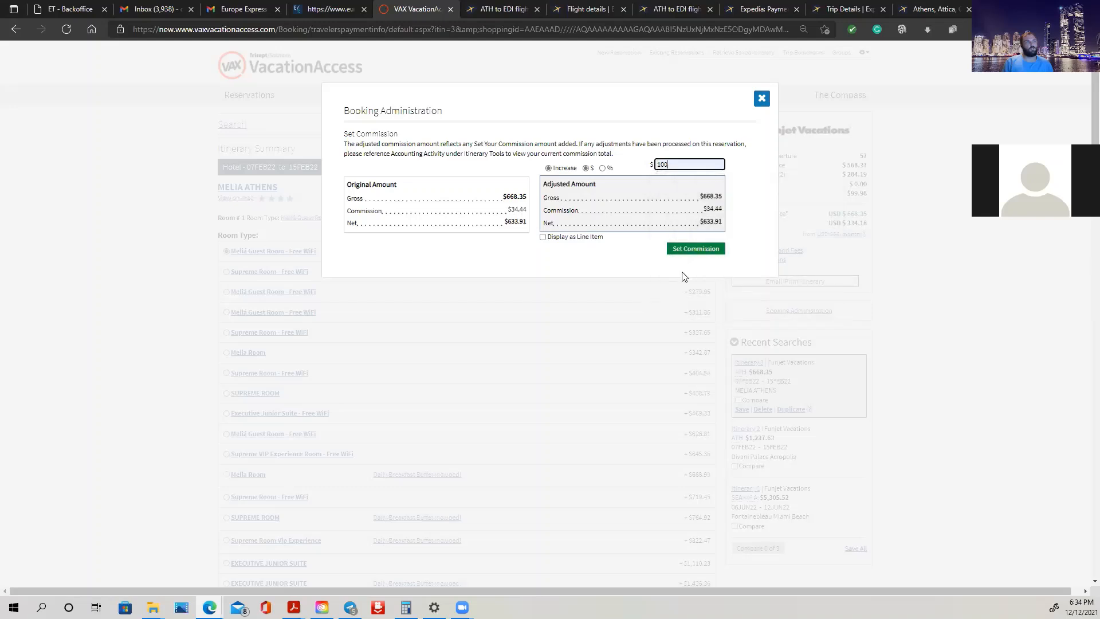
left_click(694, 250)
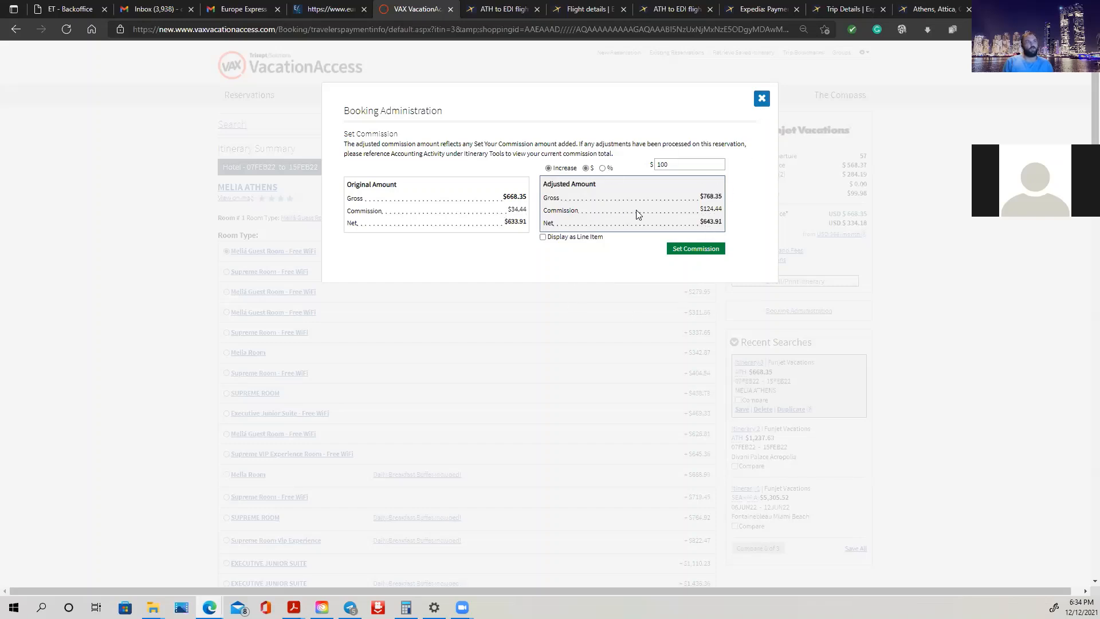
left_click(761, 101)
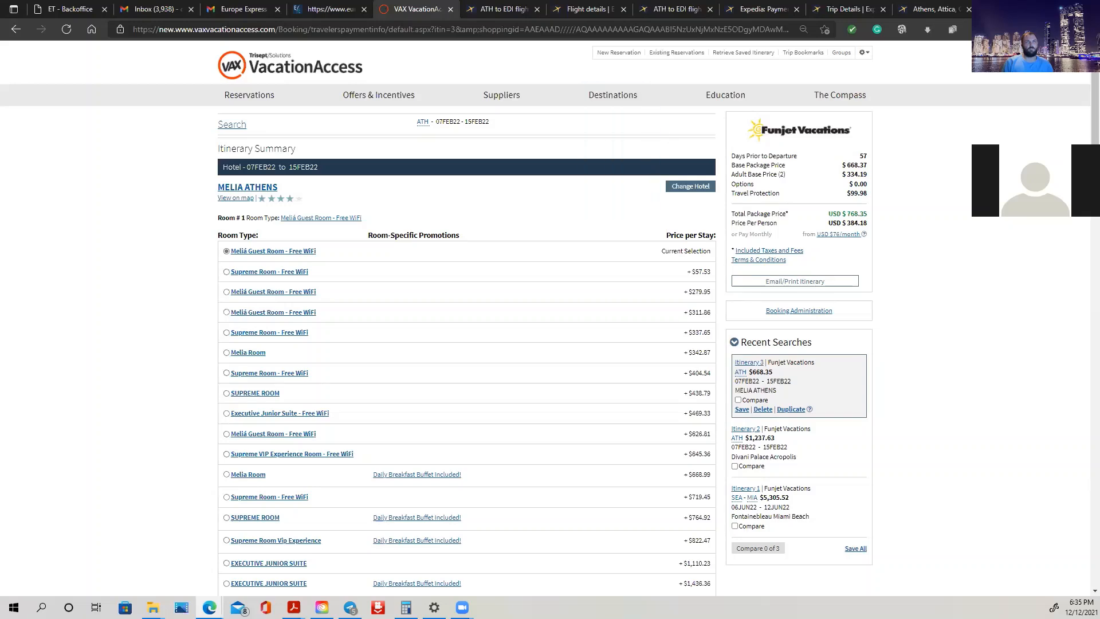
Step: Check the Expedia flight payment page, and return to VAX to open the search form for the Athens hotel booking
left_click(763, 8)
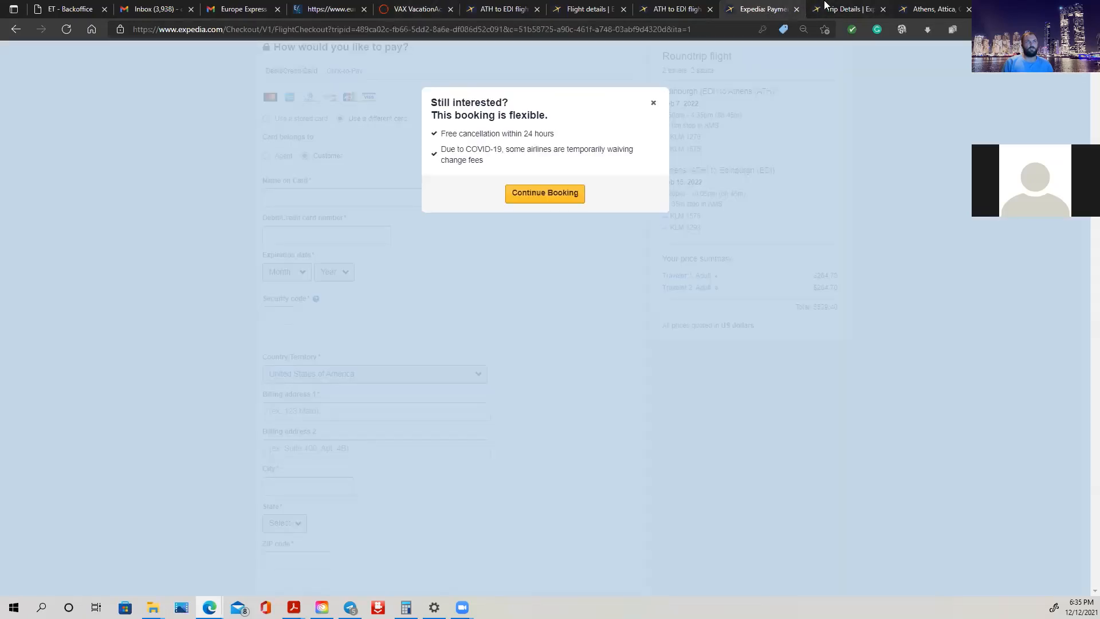
left_click(416, 9)
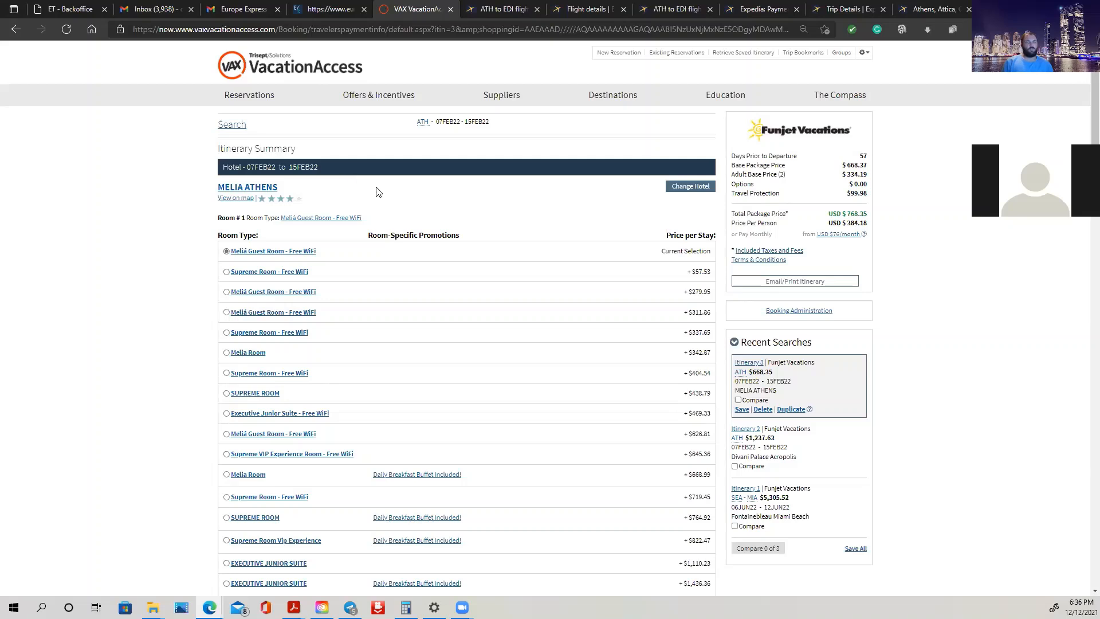
left_click(228, 131)
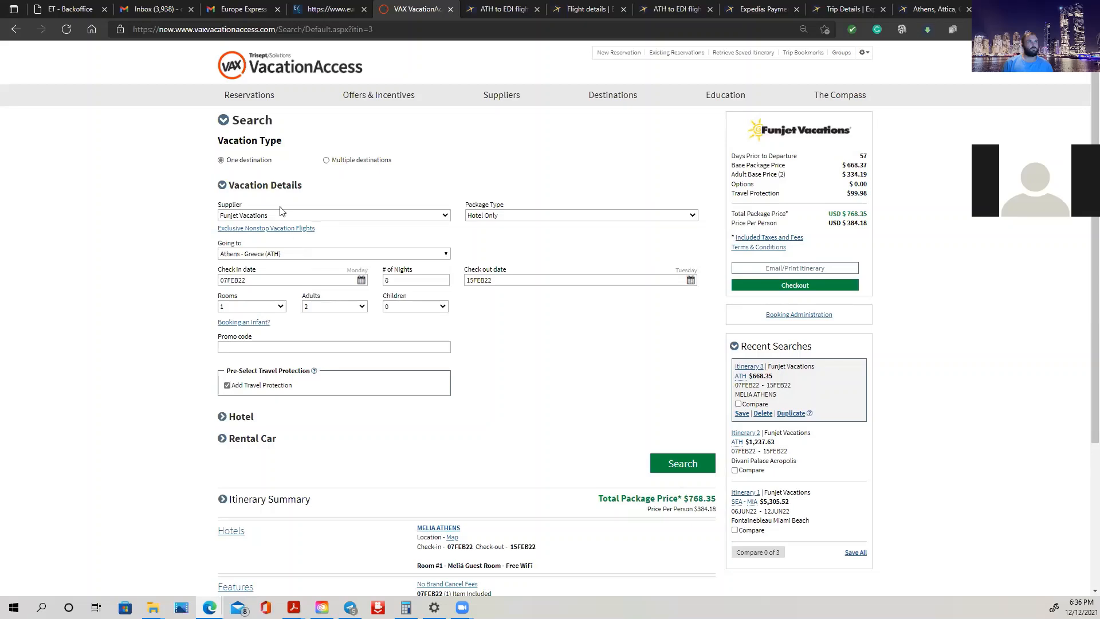
Step: Set up a vacation package search from the VAX home page with Funjet Vacations as supplier and Flight + Hotel as package type
left_click(299, 74)
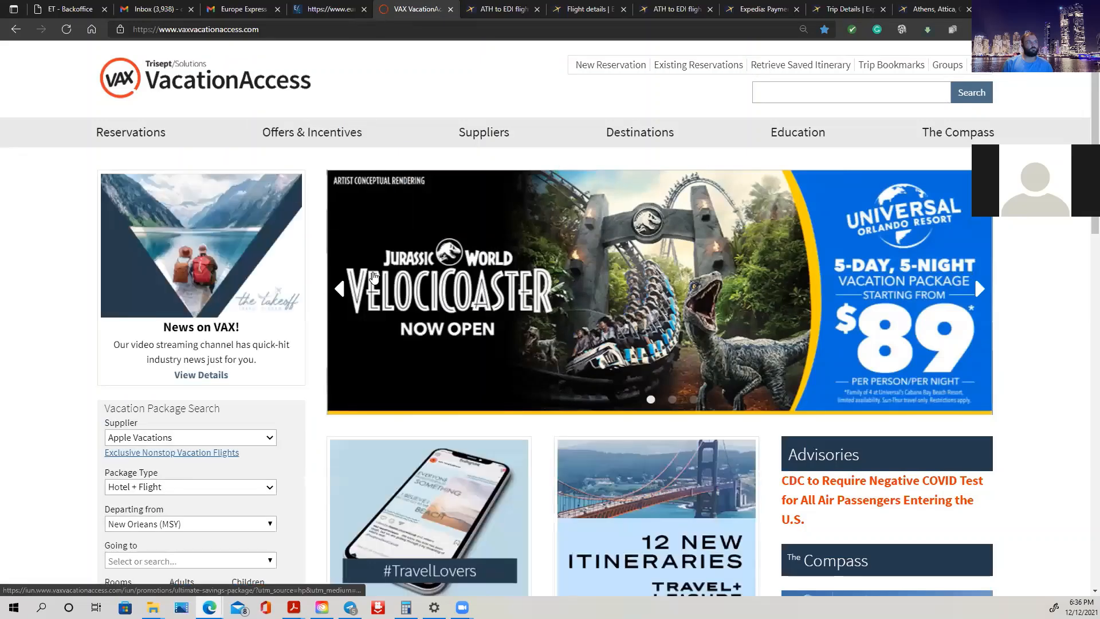
scroll(208, 211, "down", 4)
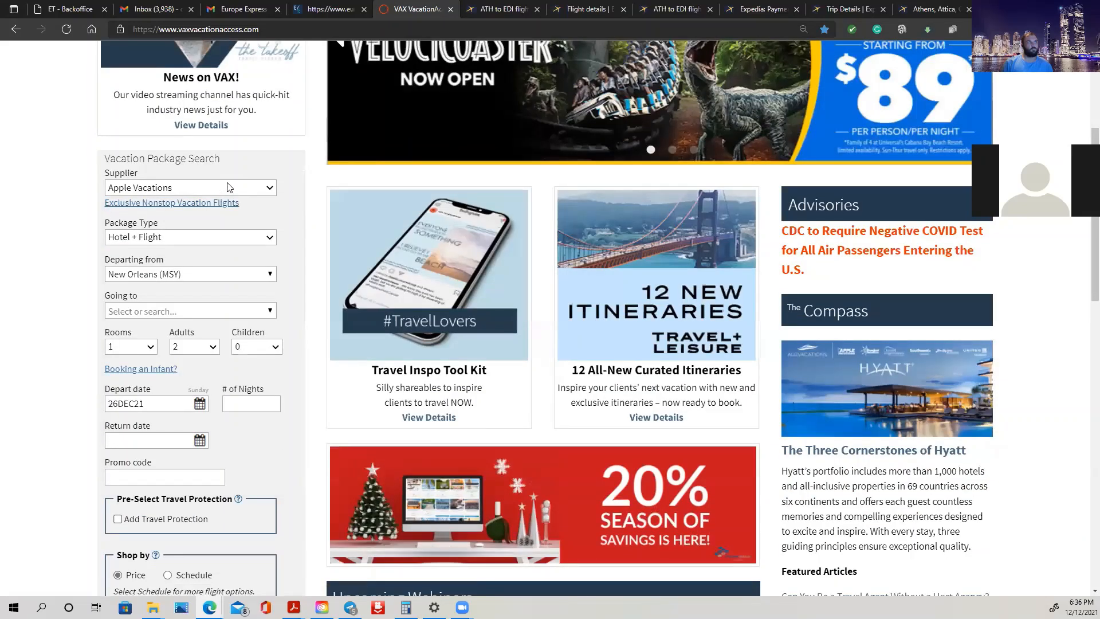
left_click(269, 189)
left_click(260, 226)
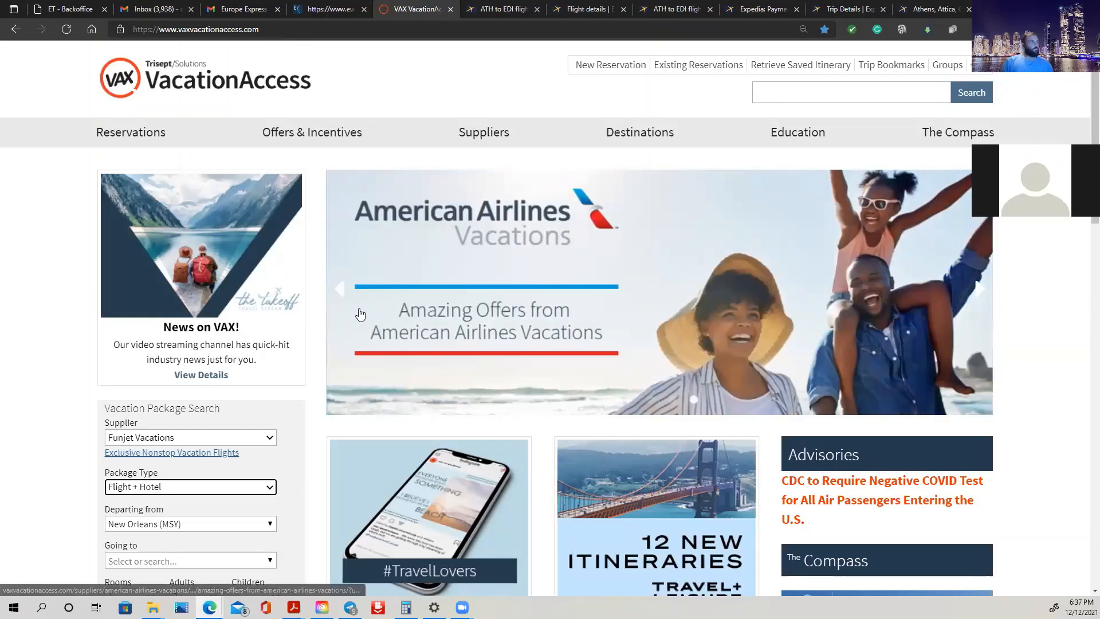
scroll(358, 312, "down", 5)
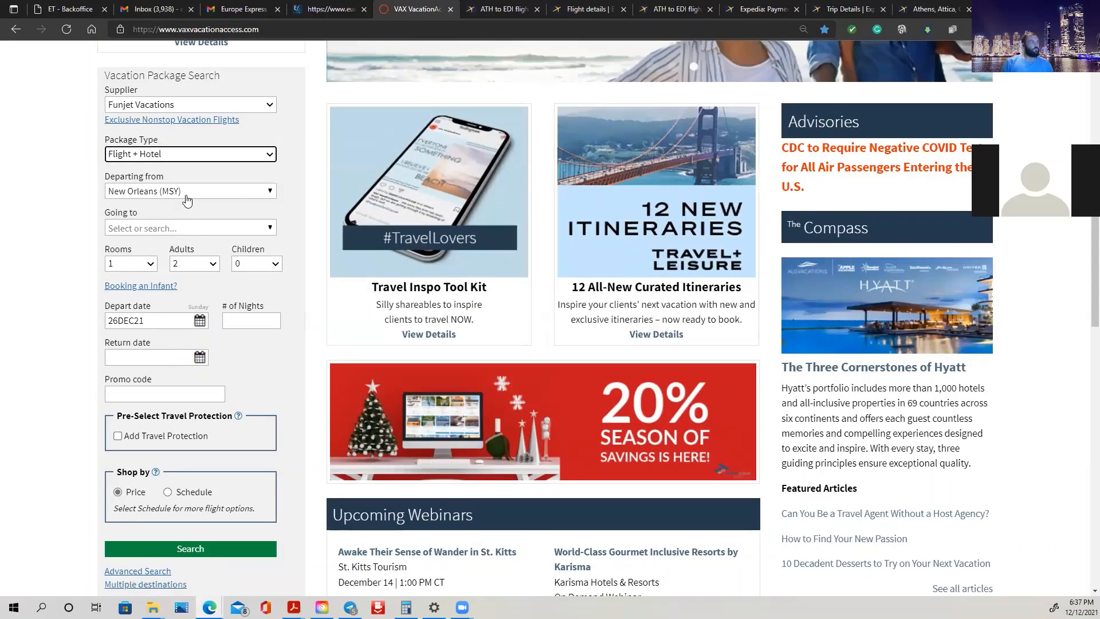
left_click(215, 228)
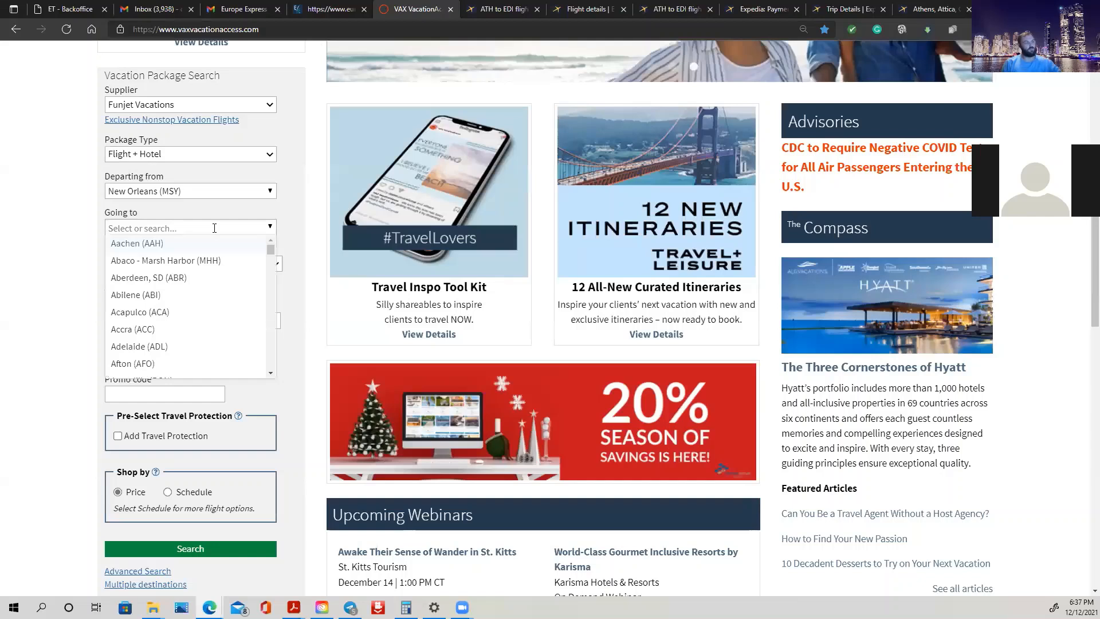
type("athens")
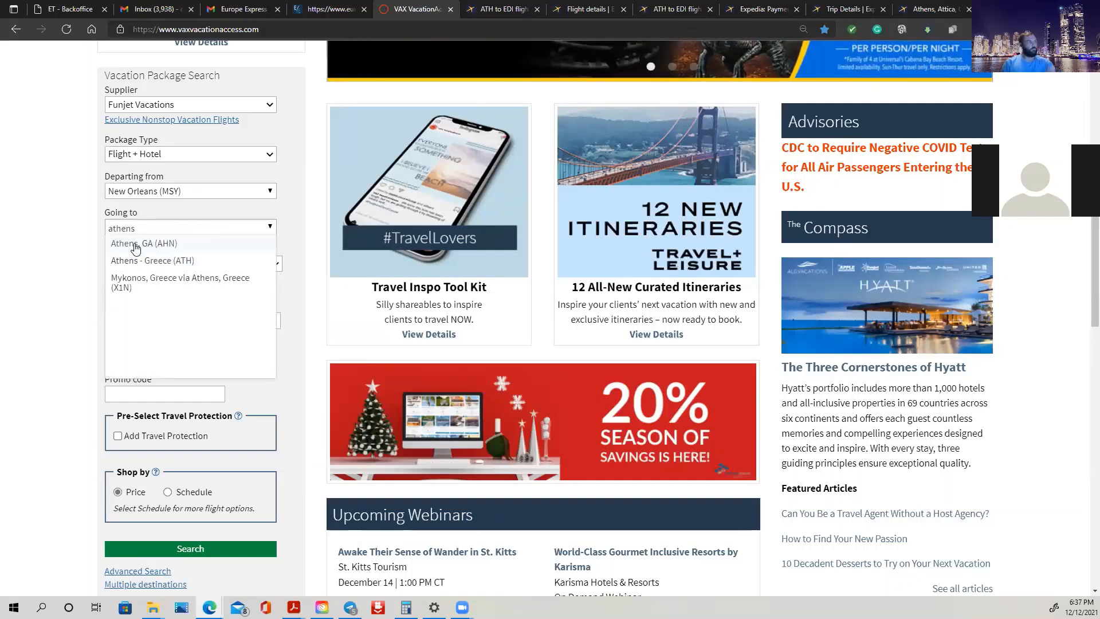
left_click(143, 243)
Step: Change the vacation package destination to Athens - Greece (ATH)
left_click(203, 227)
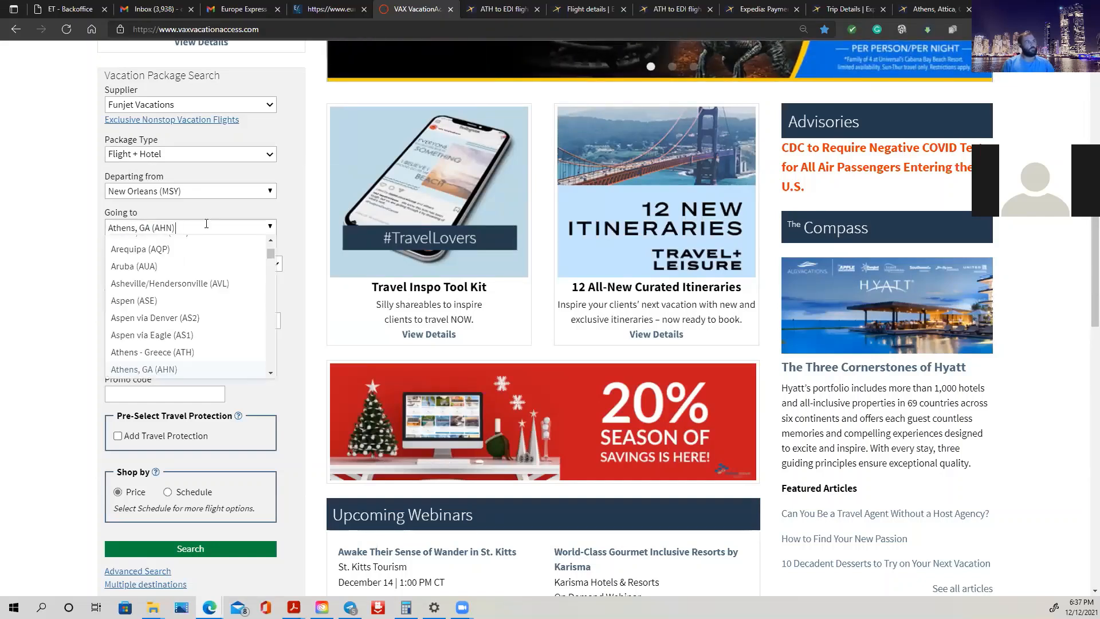
left_click(205, 226)
left_click(206, 225)
key("ctrl+a")
key("BackSpace")
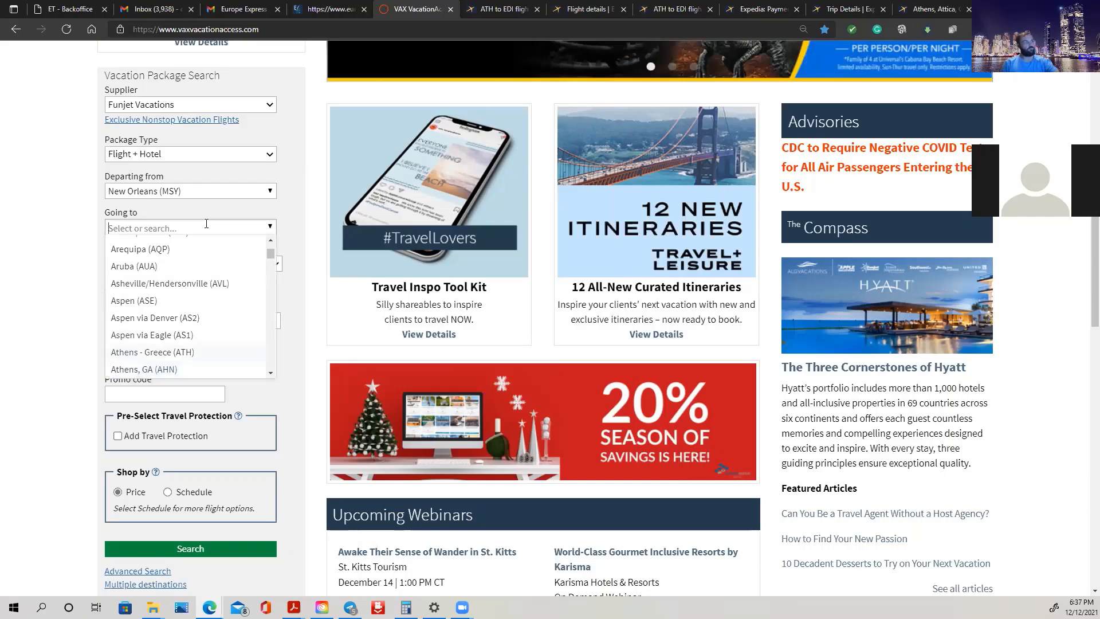
type("athens")
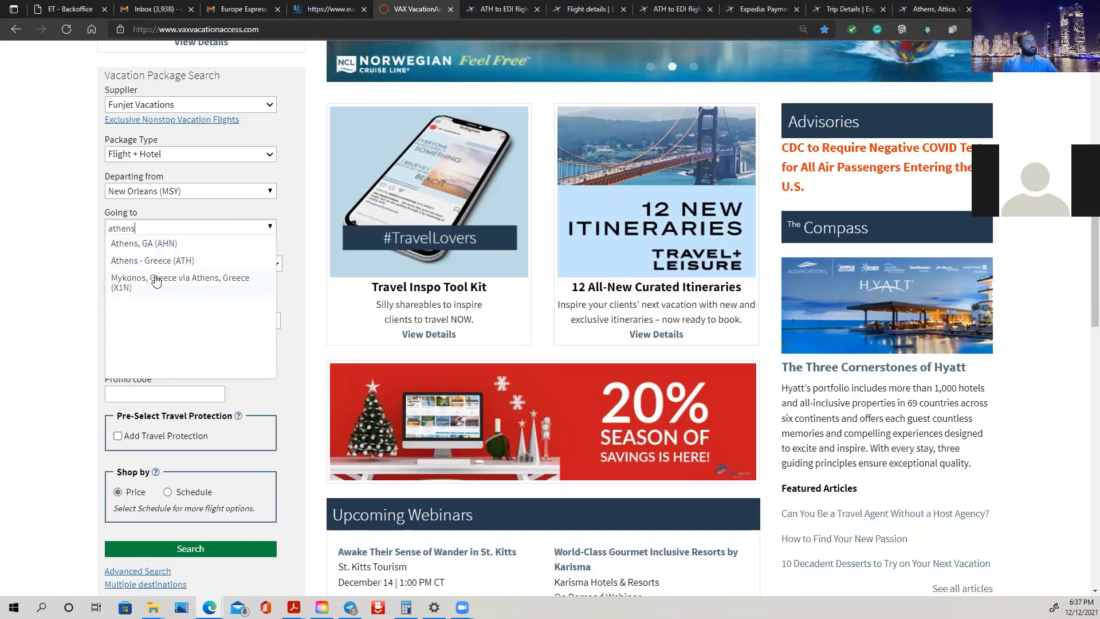
left_click(166, 260)
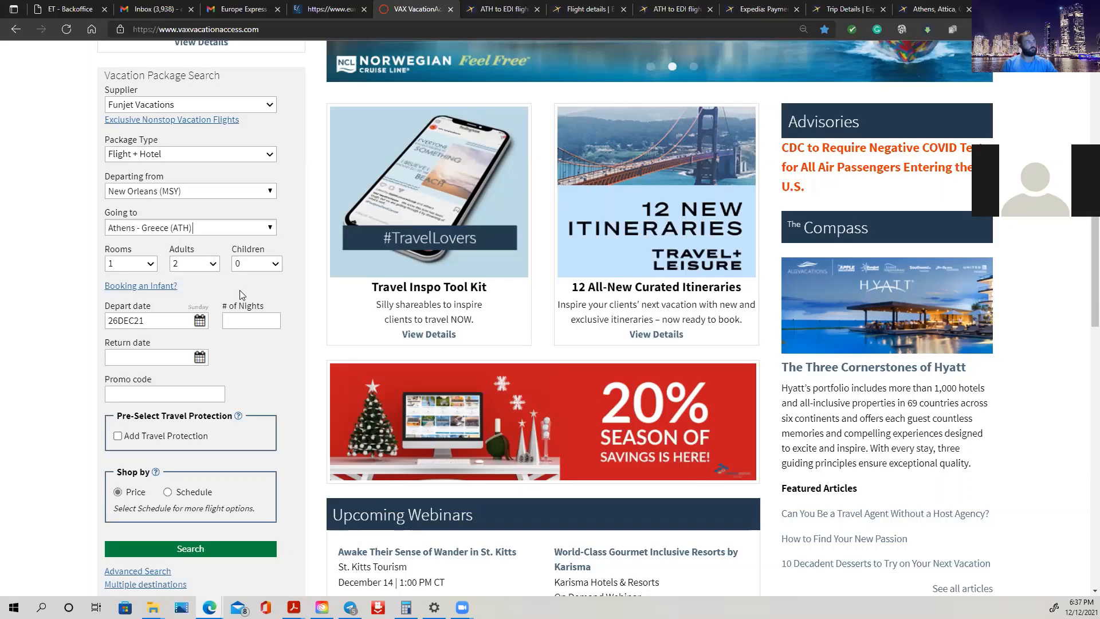
Step: Set the package departure to 07FEB22 and the return to 15FEB22, and run the search
left_click(199, 316)
left_click(199, 319)
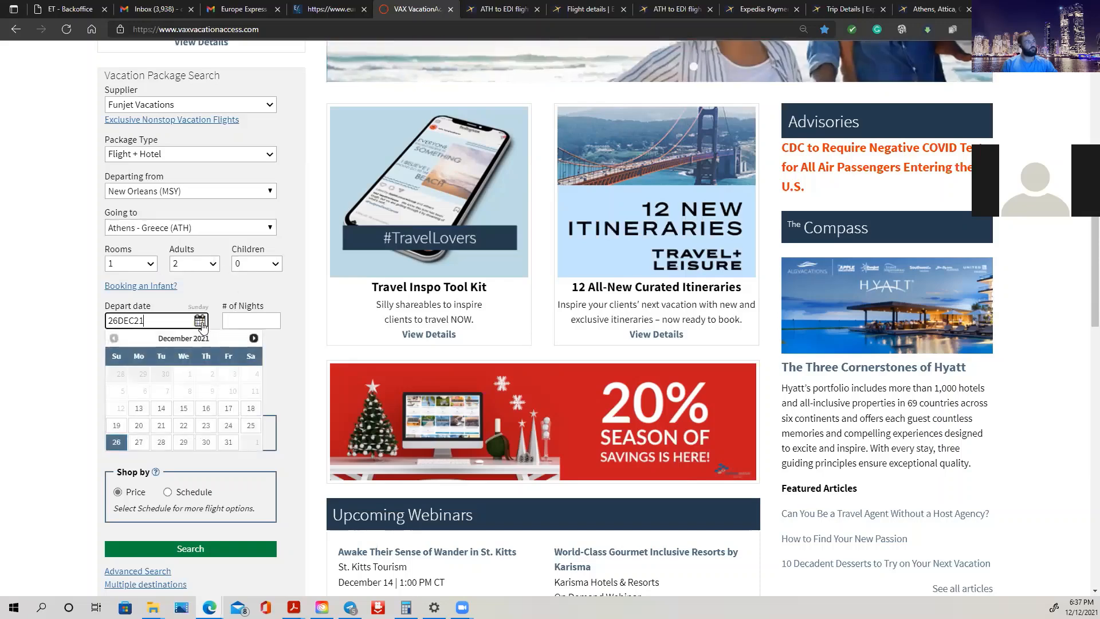
left_click(254, 338)
left_click(254, 338)
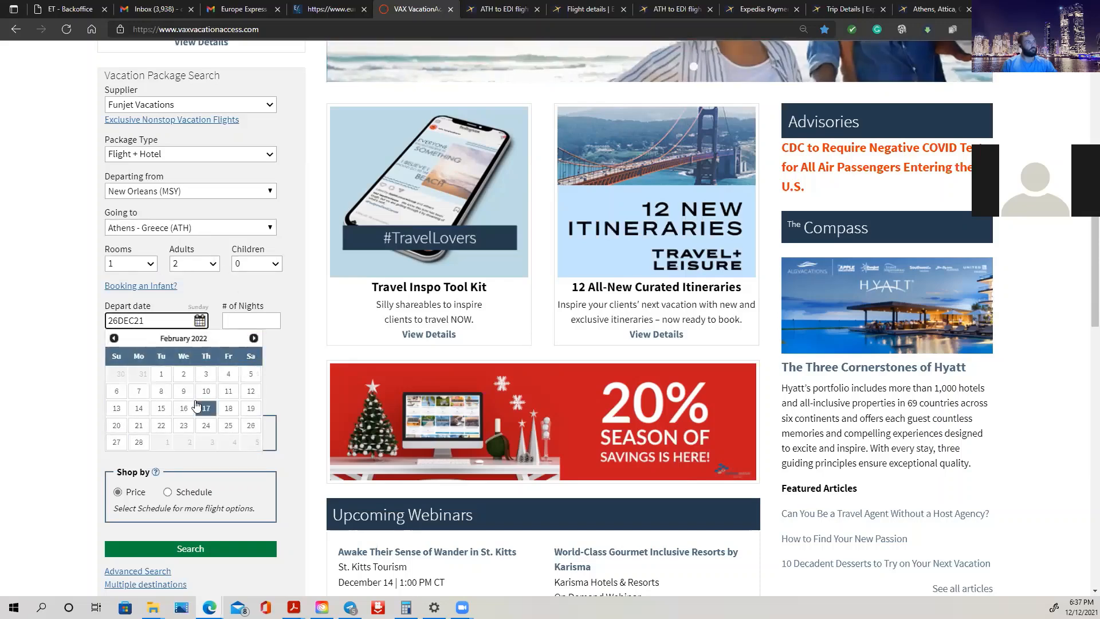
left_click(139, 391)
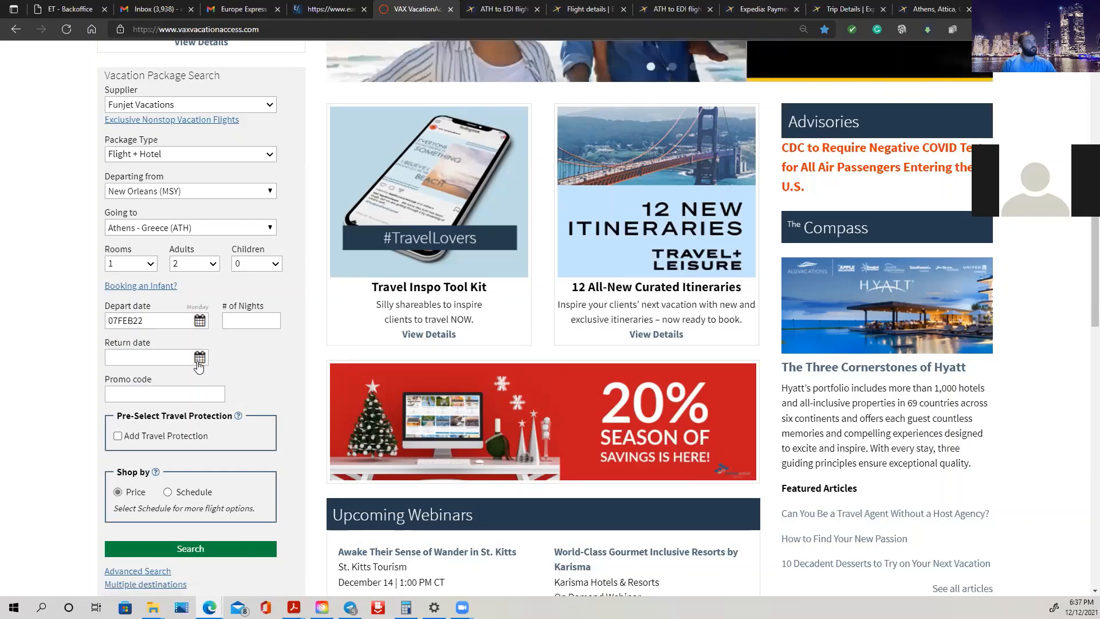
left_click(199, 357)
left_click(162, 447)
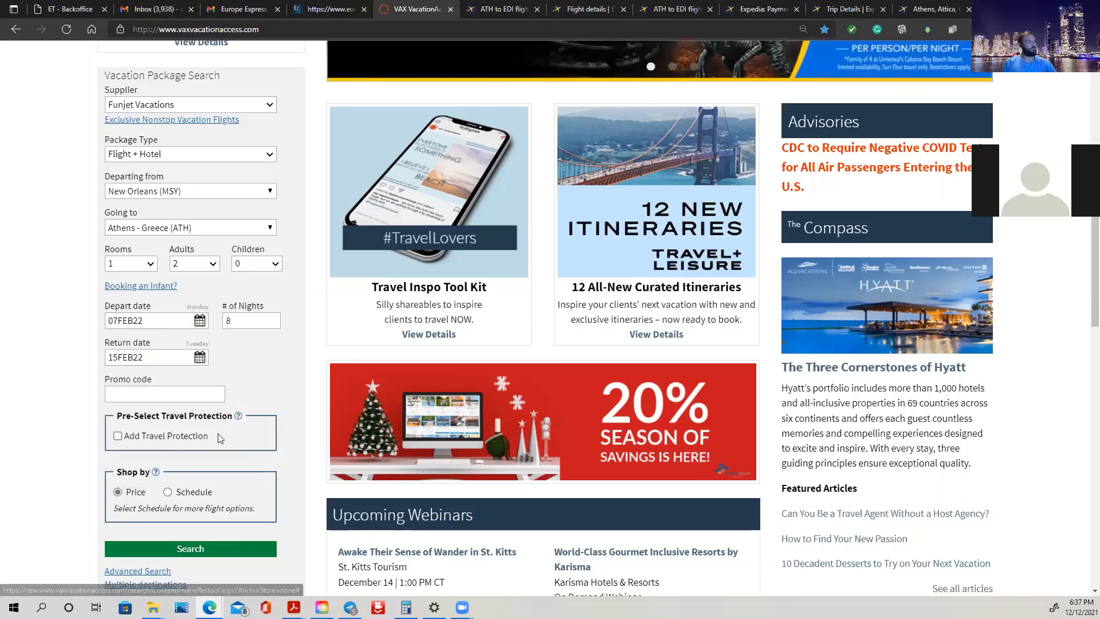
left_click(207, 553)
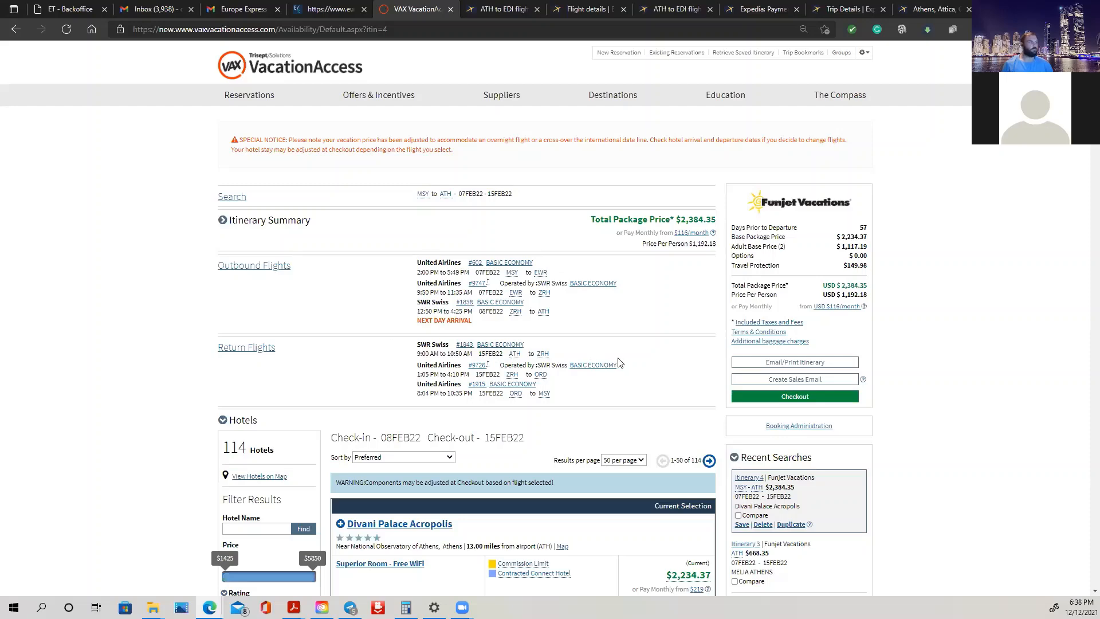
Step: Review the flights, hotel prices and commission labels in the New Orleans to Athens package results, and return to the VAX home page
scroll(619, 363, "down", 3)
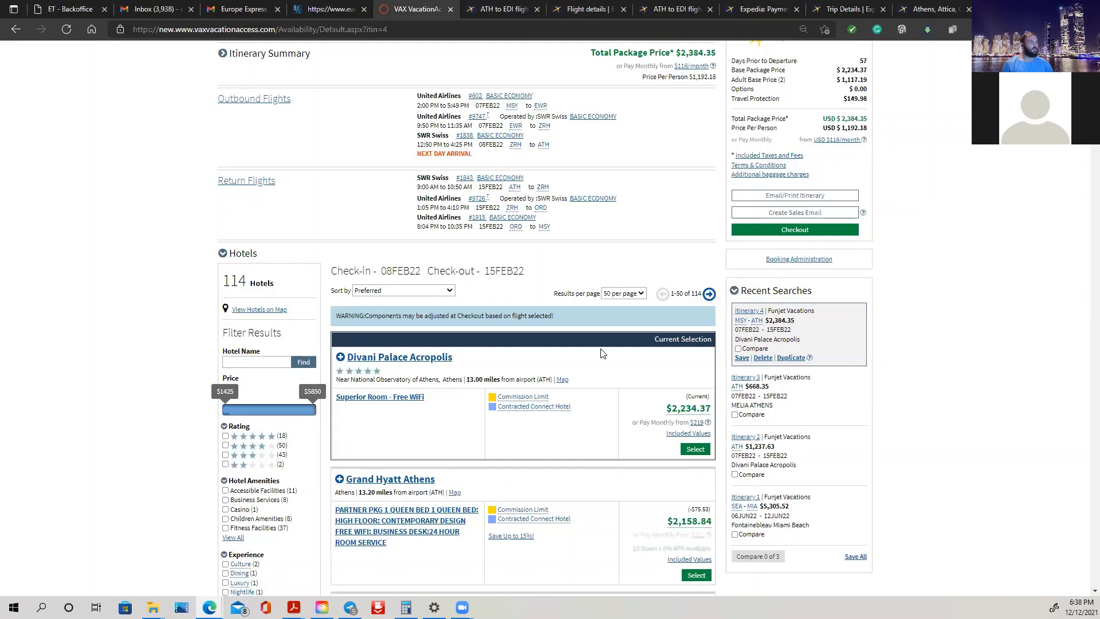
scroll(603, 353, "up", 3)
scroll(603, 352, "down", 12)
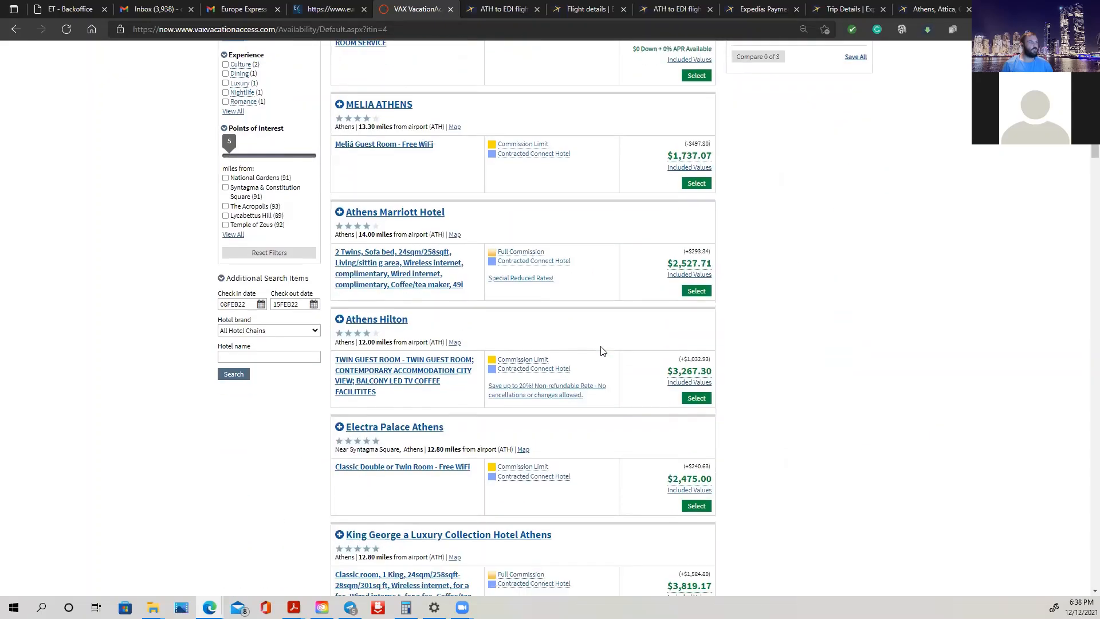
scroll(602, 351, "up", 6)
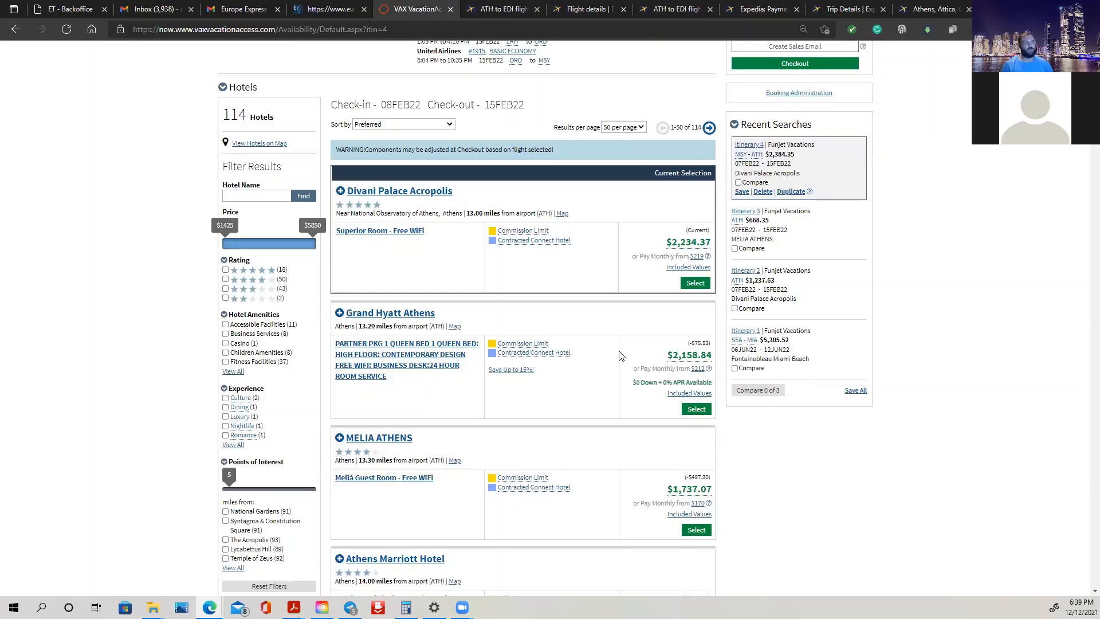
scroll(622, 355, "down", 3)
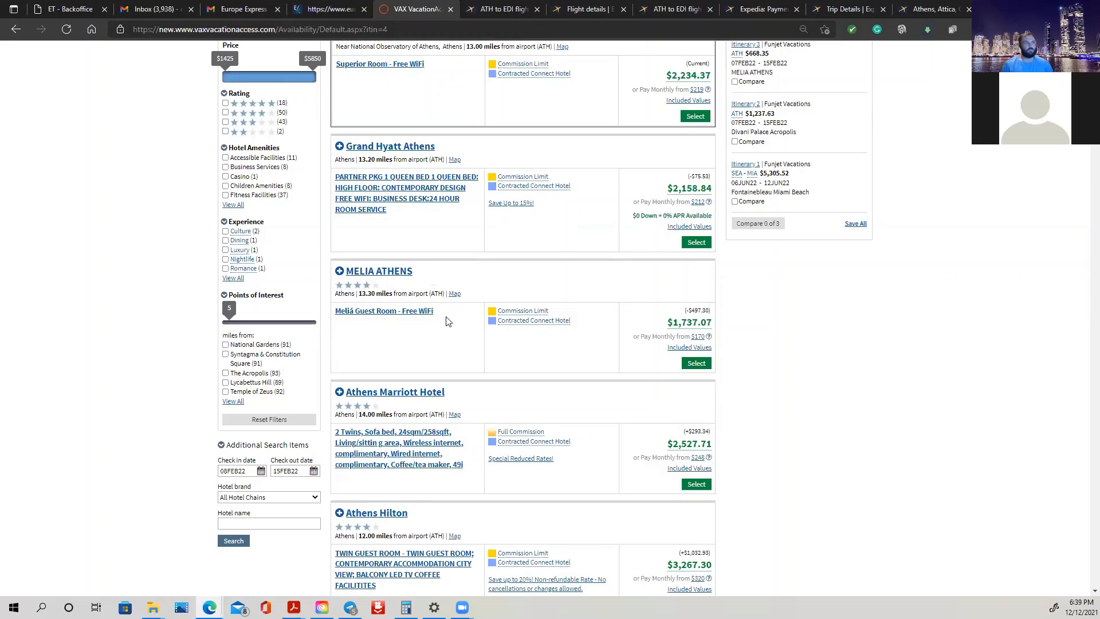
scroll(448, 321, "down", 7)
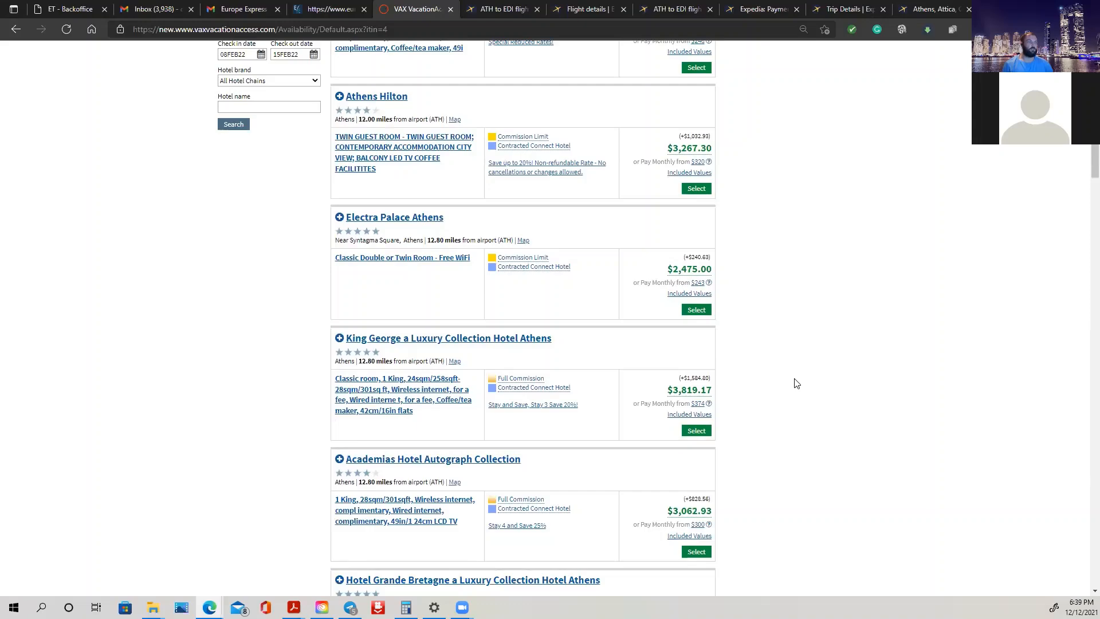
scroll(437, 309, "down", 10)
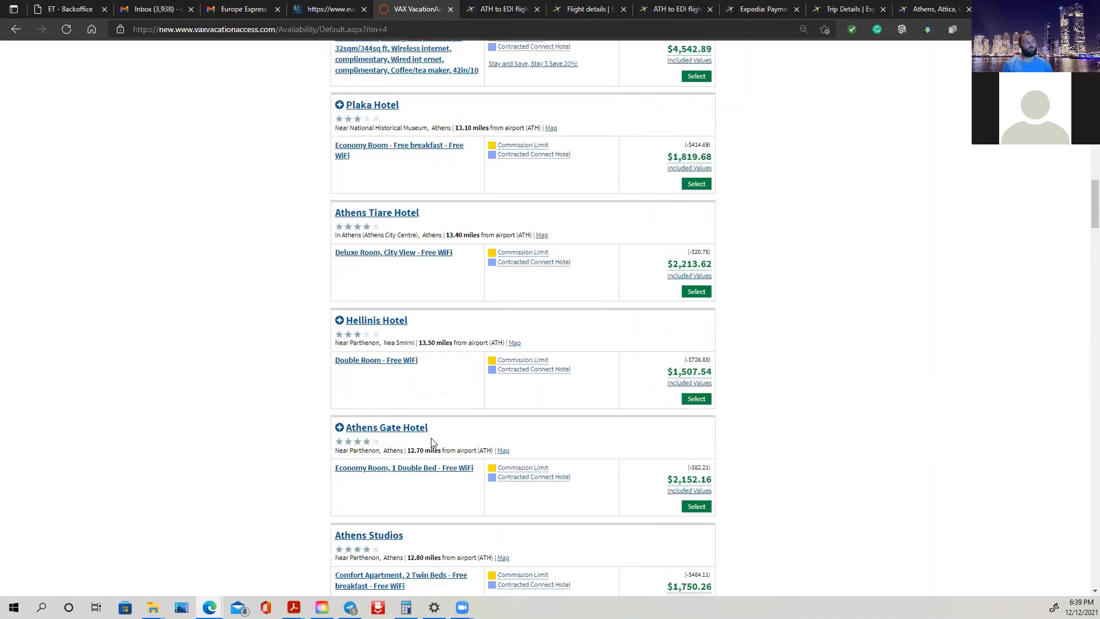
scroll(432, 442, "up", 20)
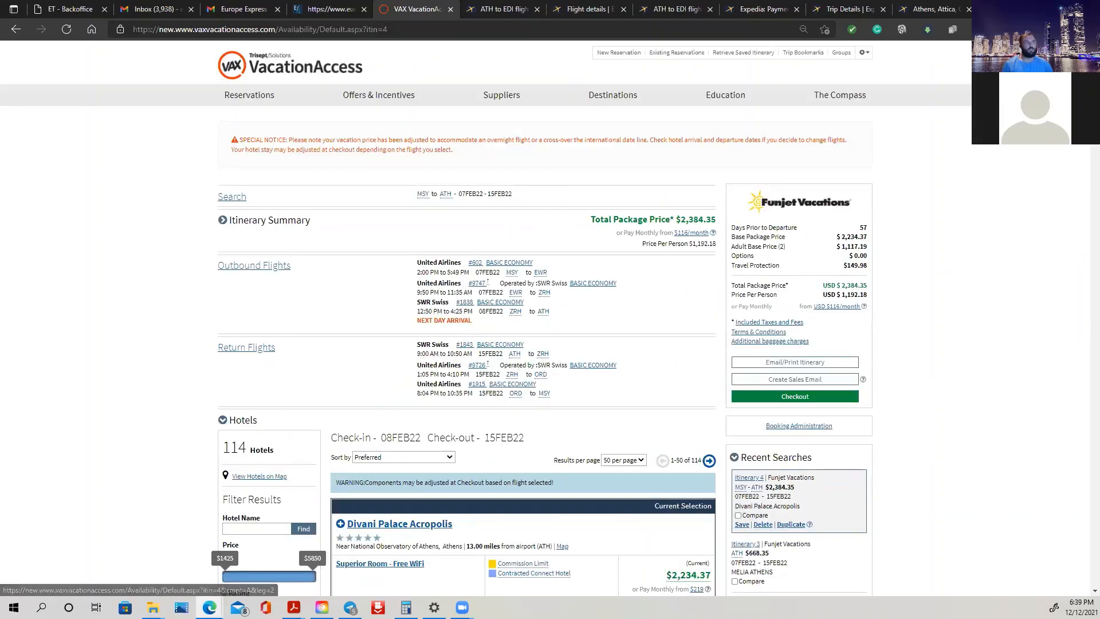
scroll(636, 307, "down", 10)
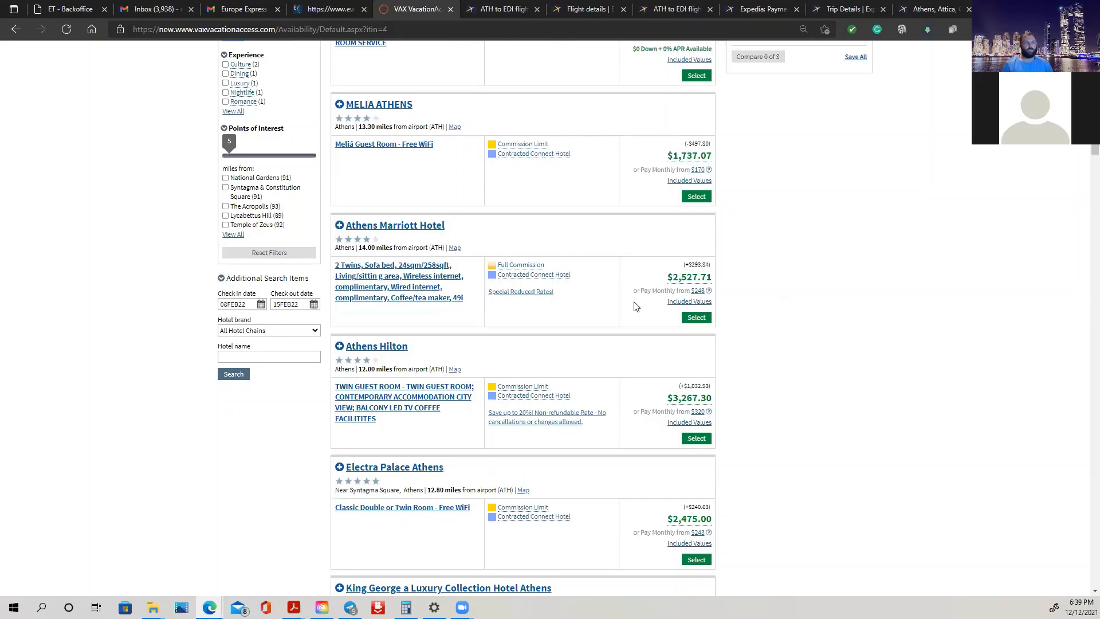
scroll(636, 307, "up", 10)
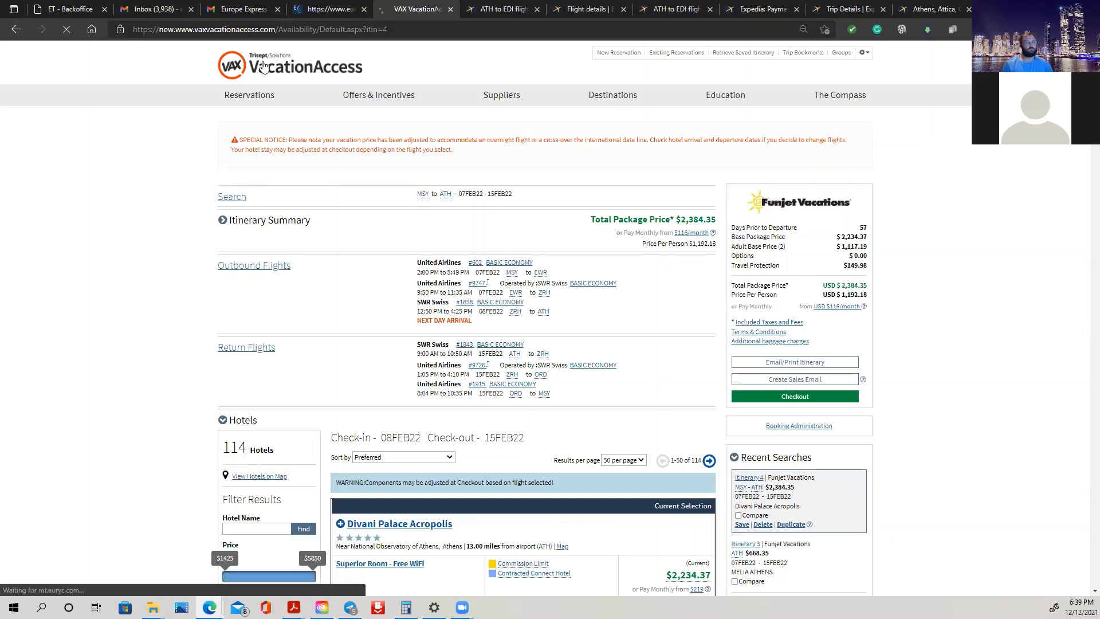
left_click(261, 58)
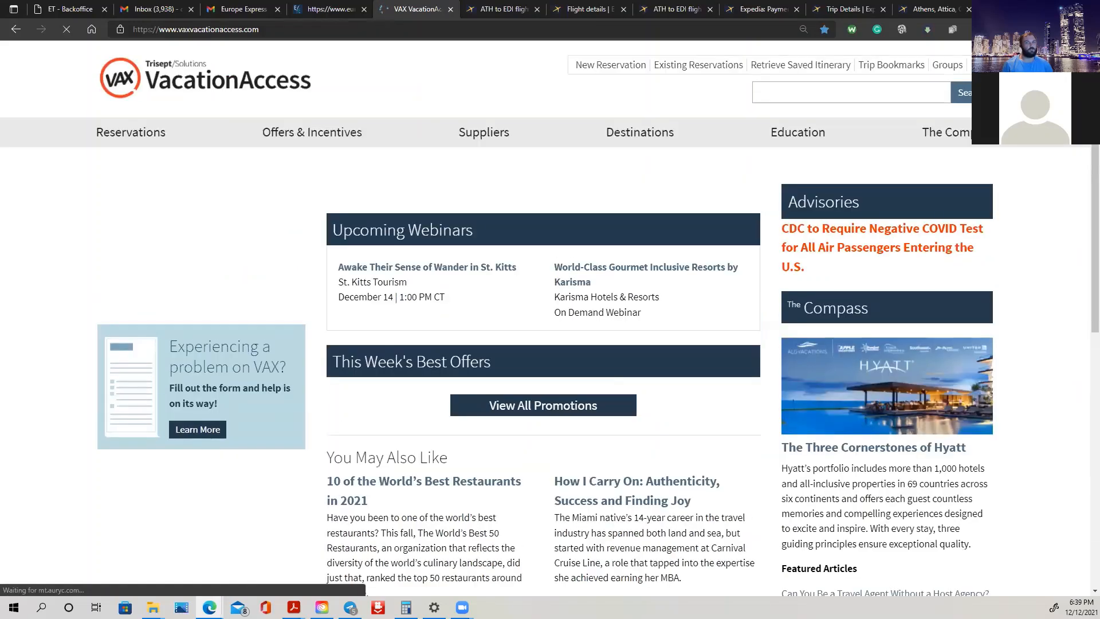